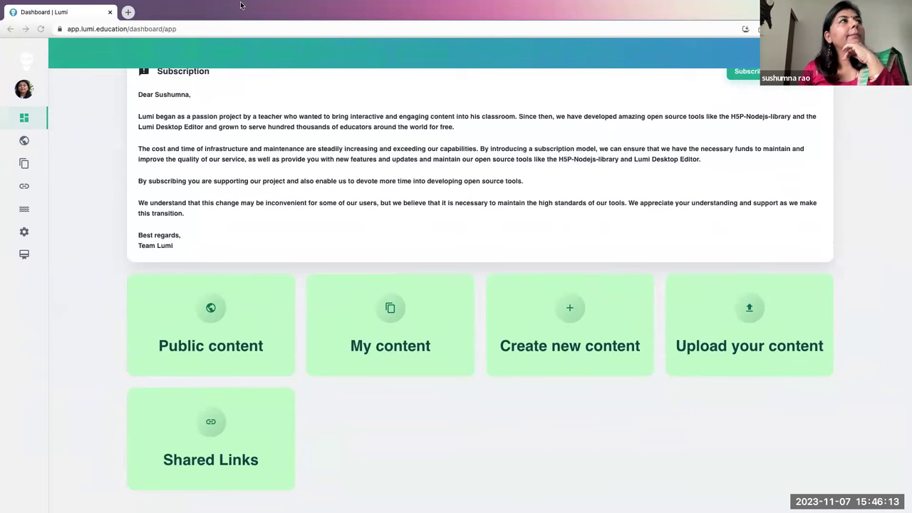
{"action": "left_click", "coordinate": [33, 90]}
{"action": "mouse_move", "coordinate": [33, 89]}
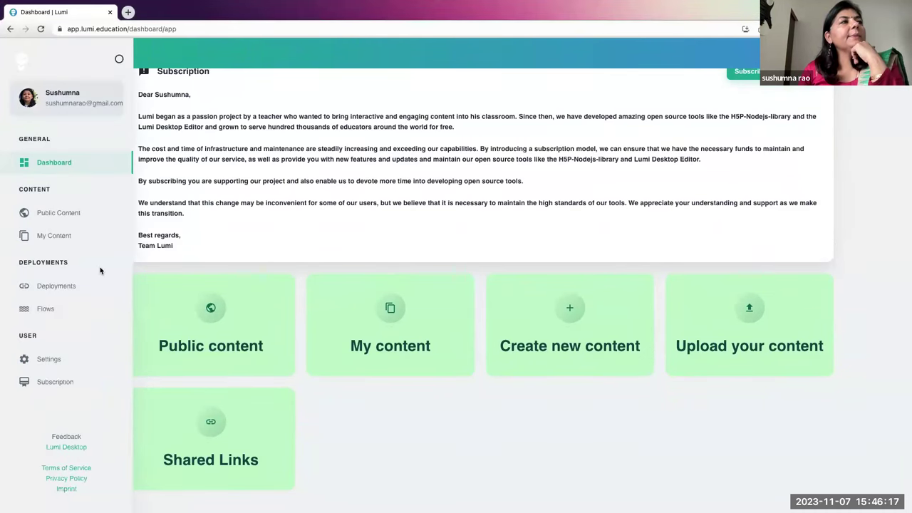
{"action": "scroll", "coordinate": [100, 270], "scroll_direction": "down", "scroll_amount": 1}
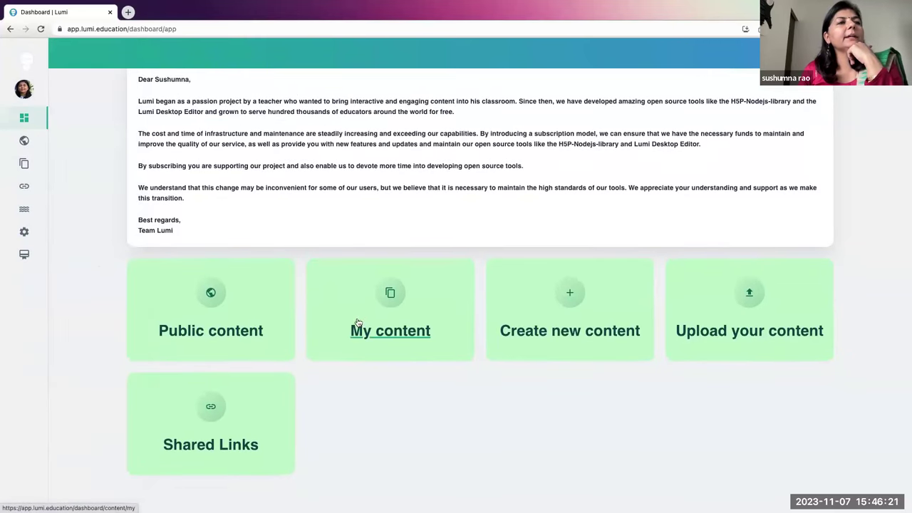
{"action": "mouse_move", "coordinate": [7, 285]}
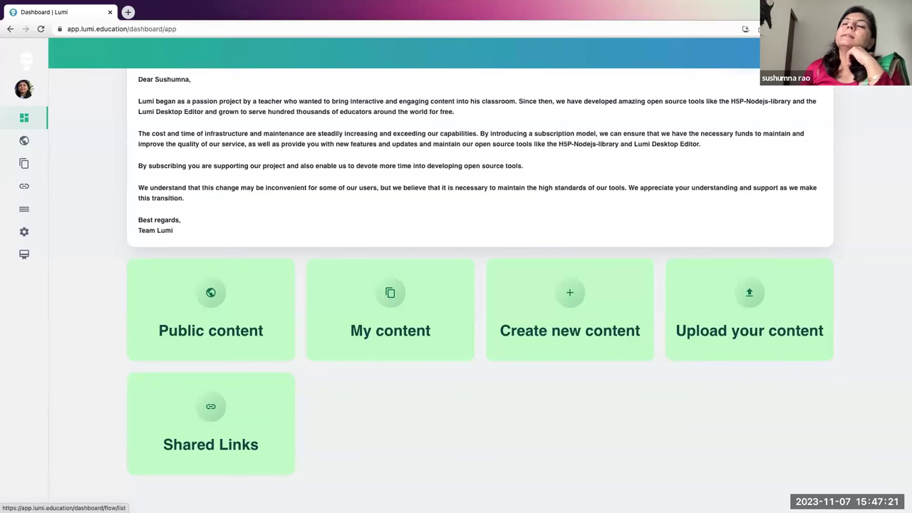
Open the interface language list and look through the available languages.
{"action": "left_click", "coordinate": [855, 53]}
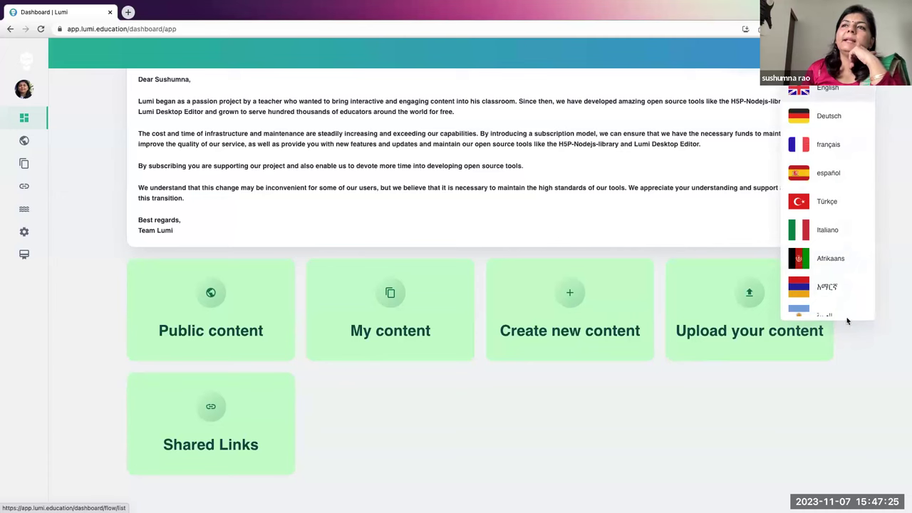
{"action": "scroll", "coordinate": [833, 265], "scroll_direction": "down", "scroll_amount": 5}
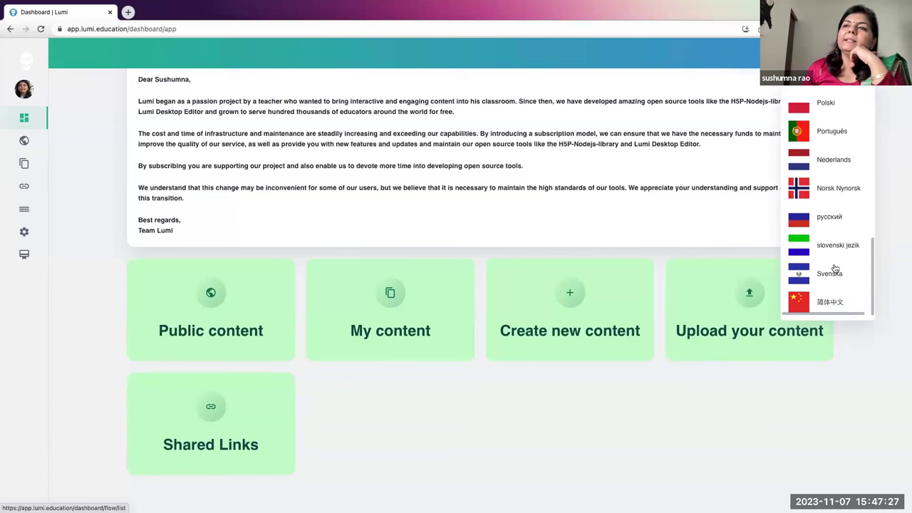
{"action": "scroll", "coordinate": [836, 268], "scroll_direction": "up", "scroll_amount": 5}
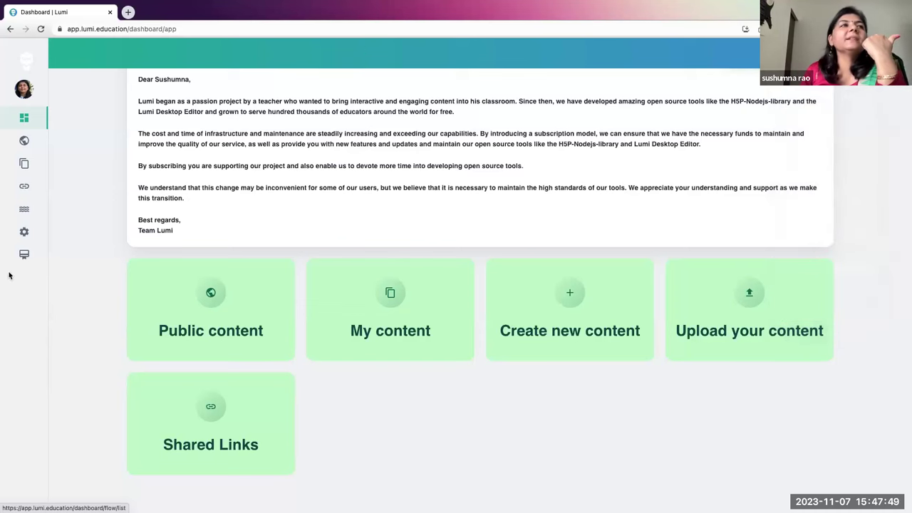
Start creating new content and dismiss the notice about the outdated content type list.
{"action": "mouse_move", "coordinate": [10, 277]}
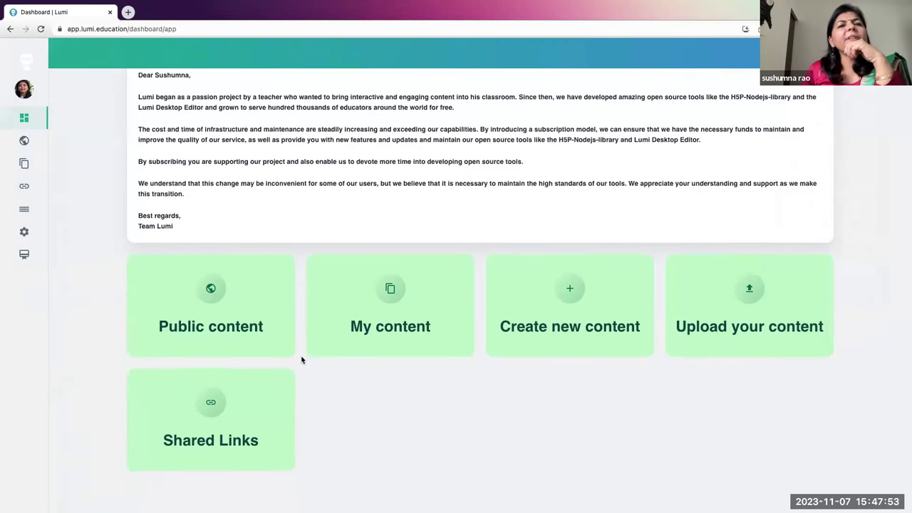
{"action": "left_click", "coordinate": [571, 297]}
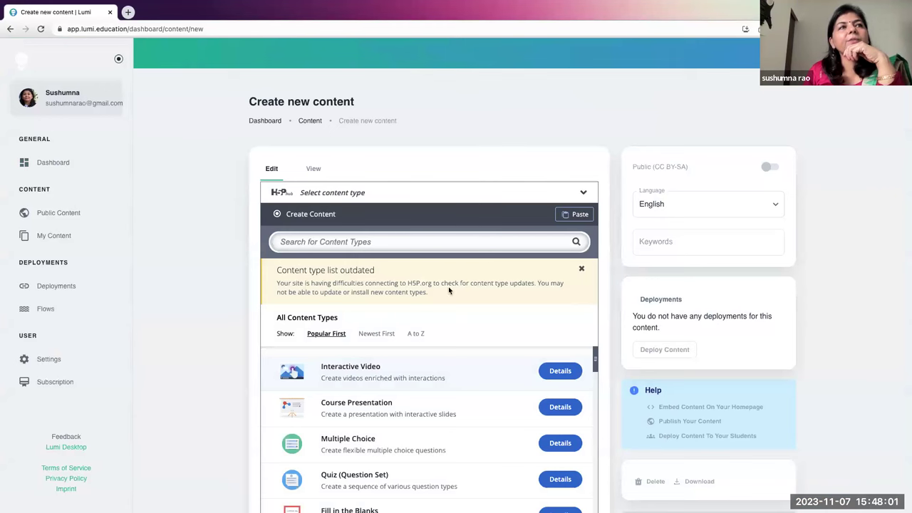
{"action": "scroll", "coordinate": [474, 316], "scroll_direction": "down", "scroll_amount": 2}
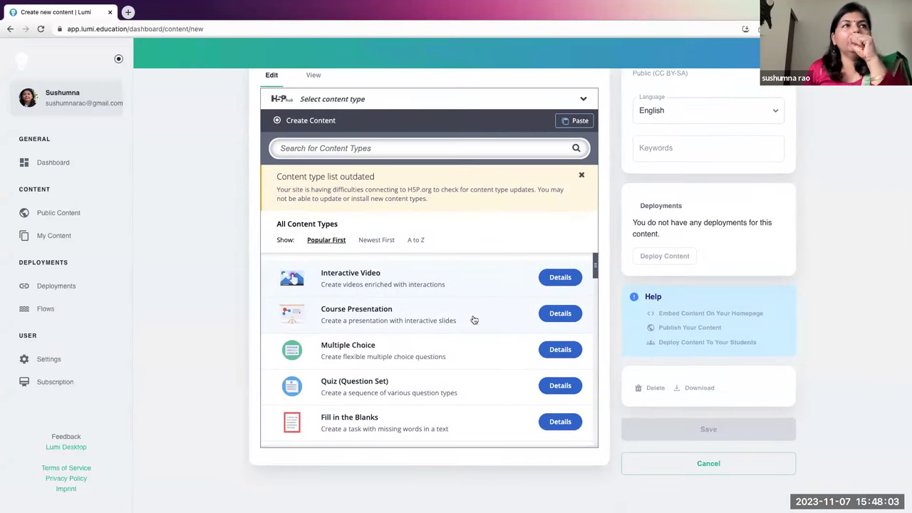
{"action": "left_click", "coordinate": [582, 174]}
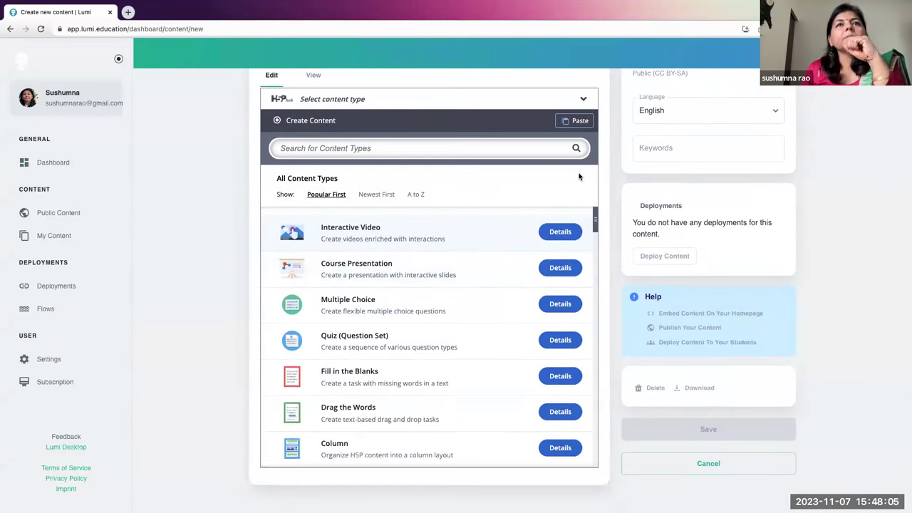
Examine the list of available H5P content types, sorted by popularity.
{"action": "scroll", "coordinate": [476, 197], "scroll_direction": "up", "scroll_amount": 2}
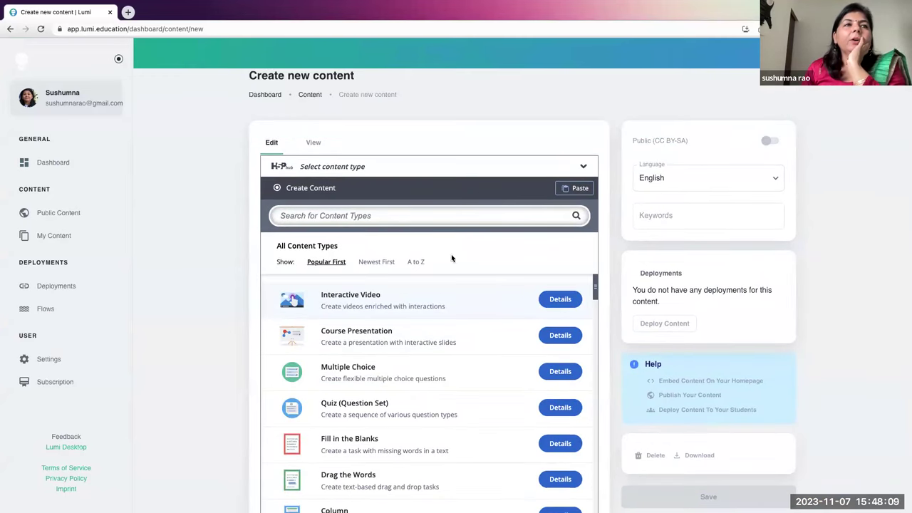
{"action": "scroll", "coordinate": [435, 340], "scroll_direction": "down", "scroll_amount": 5}
{"action": "scroll", "coordinate": [436, 335], "scroll_direction": "down", "scroll_amount": 15}
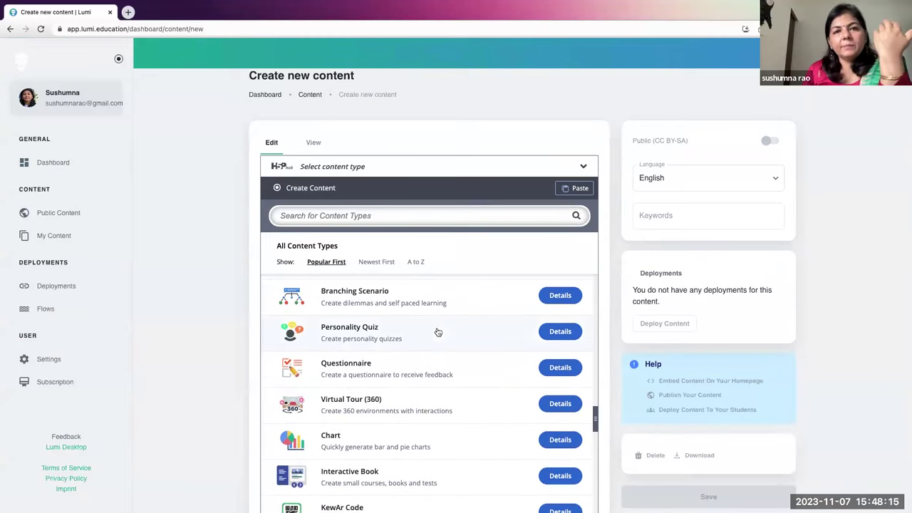
{"action": "scroll", "coordinate": [438, 332], "scroll_direction": "down", "scroll_amount": 1}
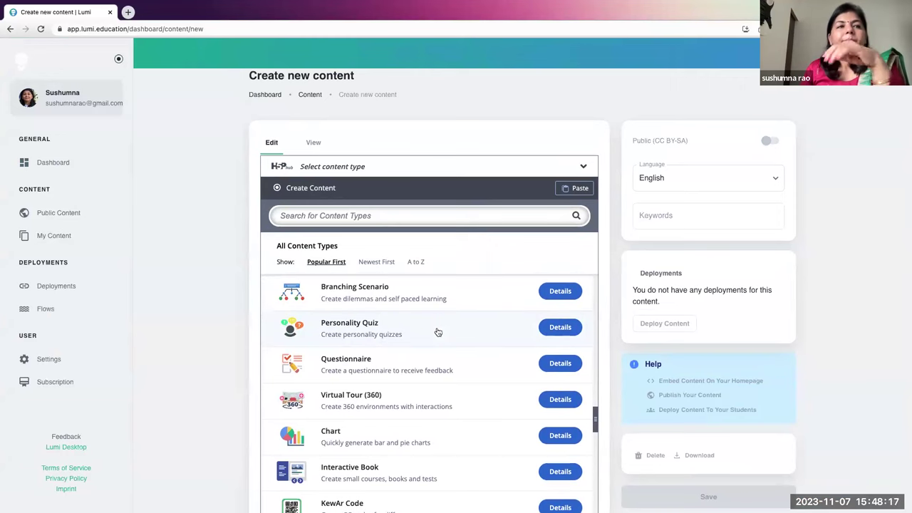
{"action": "scroll", "coordinate": [438, 332], "scroll_direction": "down", "scroll_amount": 2}
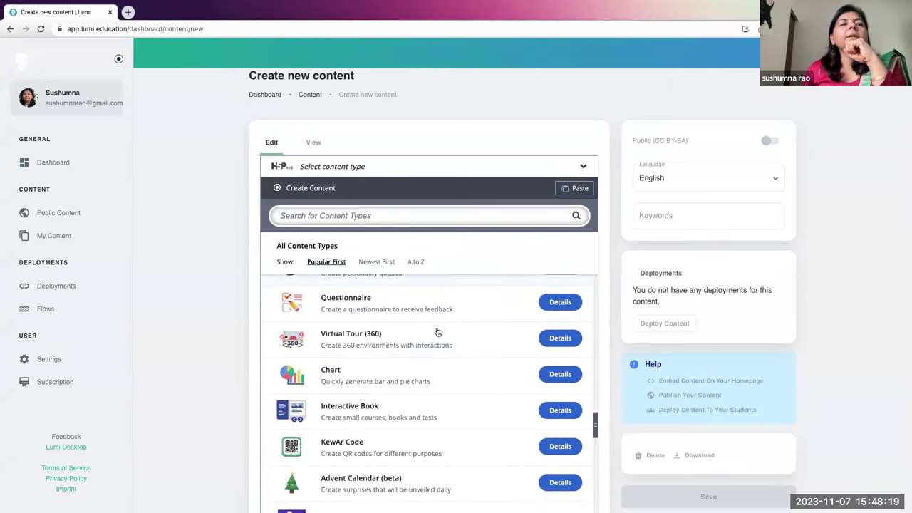
{"action": "scroll", "coordinate": [438, 332], "scroll_direction": "down", "scroll_amount": 2}
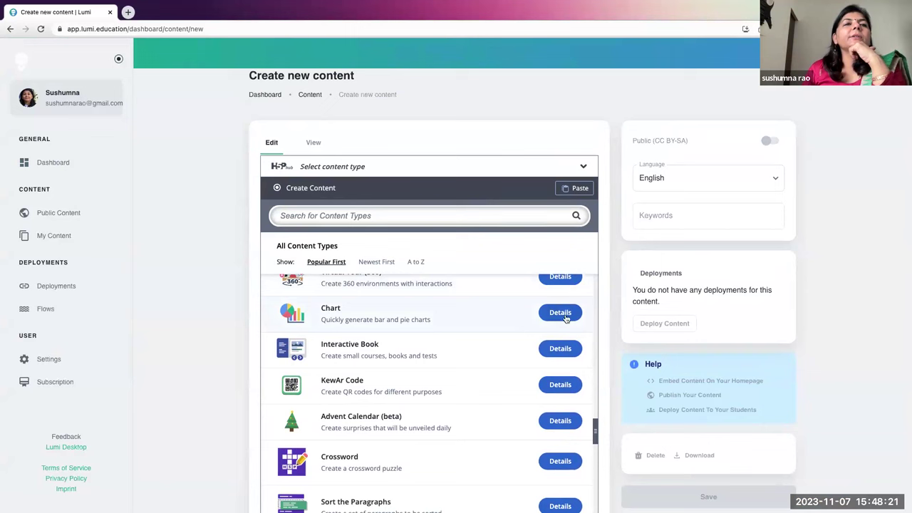
{"action": "scroll", "coordinate": [451, 339], "scroll_direction": "down", "scroll_amount": 2}
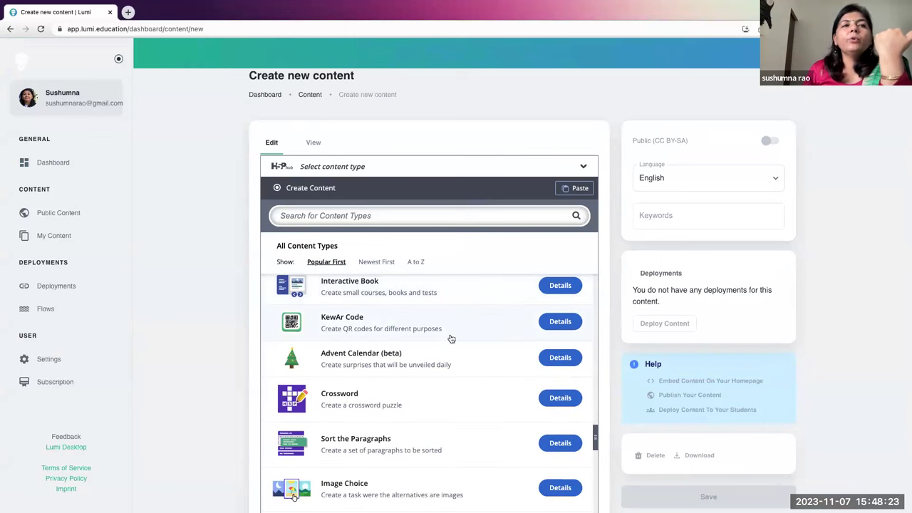
{"action": "scroll", "coordinate": [450, 338], "scroll_direction": "up", "scroll_amount": 10}
{"action": "scroll", "coordinate": [451, 338], "scroll_direction": "up", "scroll_amount": 10}
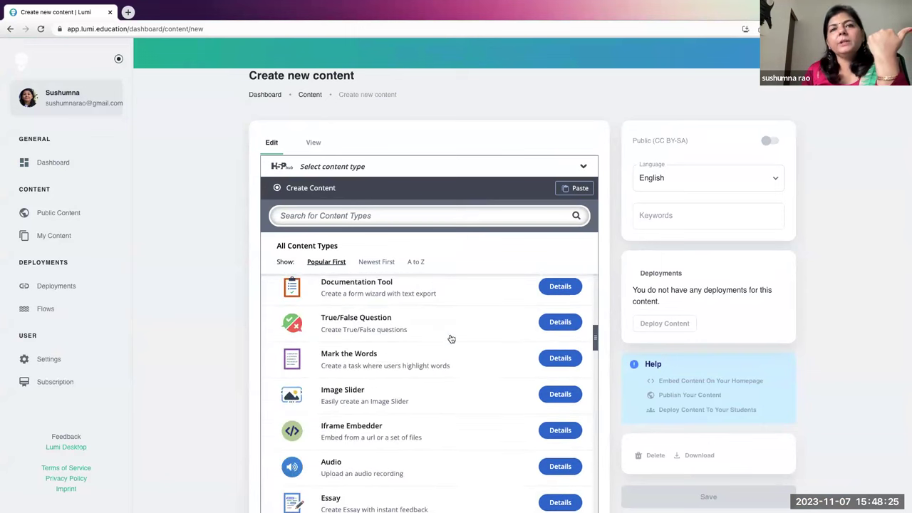
{"action": "scroll", "coordinate": [451, 339], "scroll_direction": "up", "scroll_amount": 4}
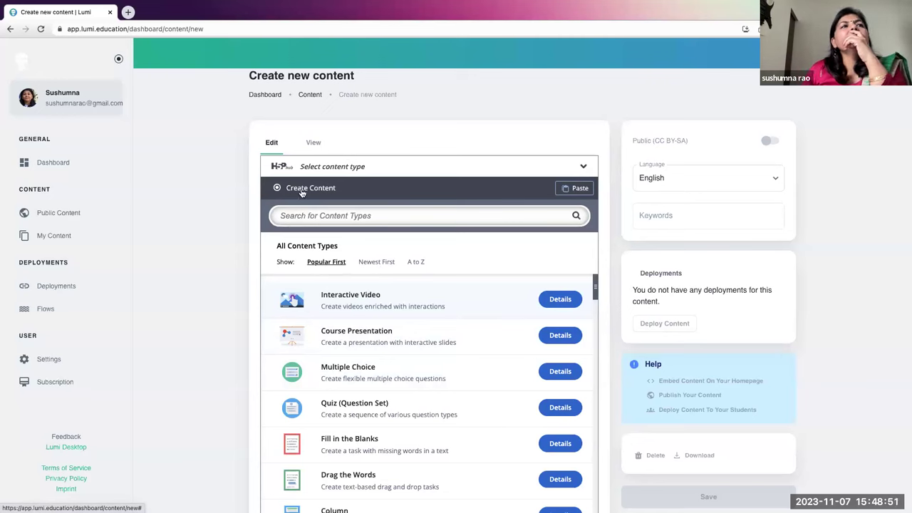
{"action": "left_click", "coordinate": [321, 221]}
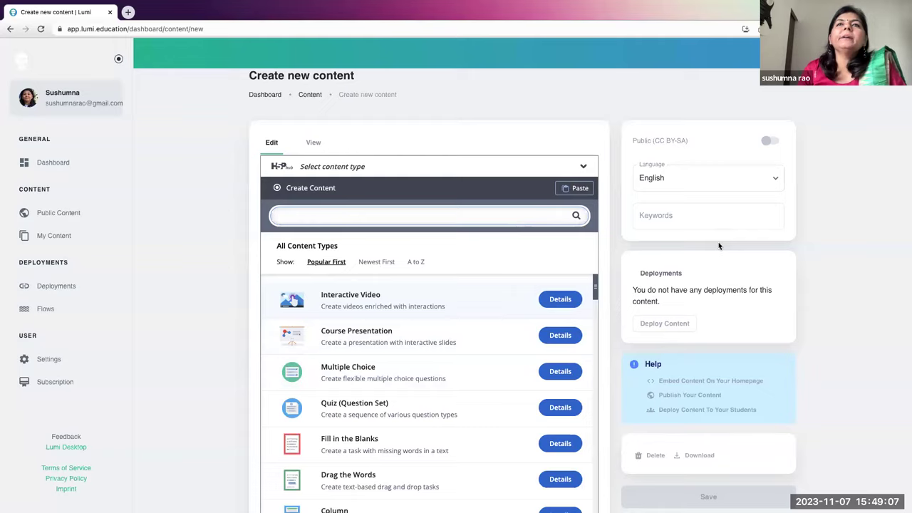
{"action": "scroll", "coordinate": [719, 246], "scroll_direction": "down", "scroll_amount": 2}
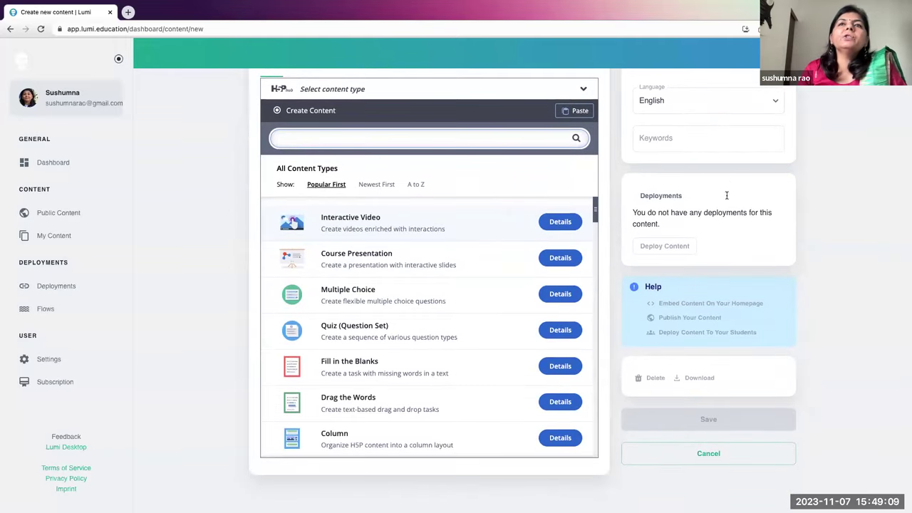
{"action": "left_click", "coordinate": [690, 141]}
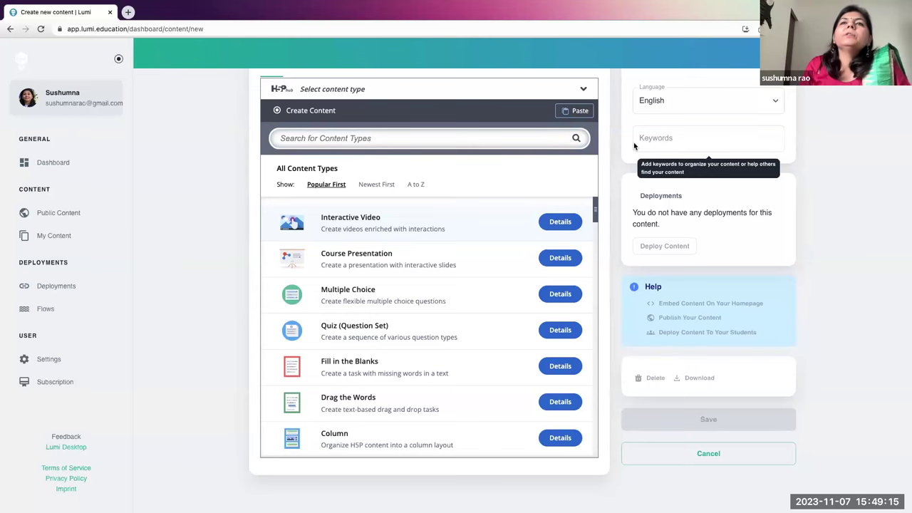
{"action": "scroll", "coordinate": [777, 269], "scroll_direction": "down", "scroll_amount": 1}
{"action": "scroll", "coordinate": [778, 272], "scroll_direction": "up", "scroll_amount": 1}
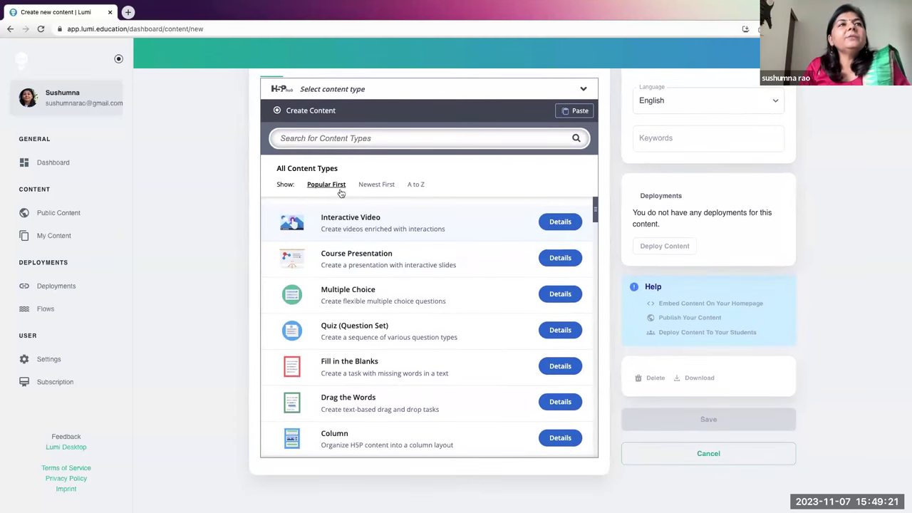
Search the content types for "mark", view the details of Mark the Words and use it for the new content.
{"action": "left_click", "coordinate": [308, 137]}
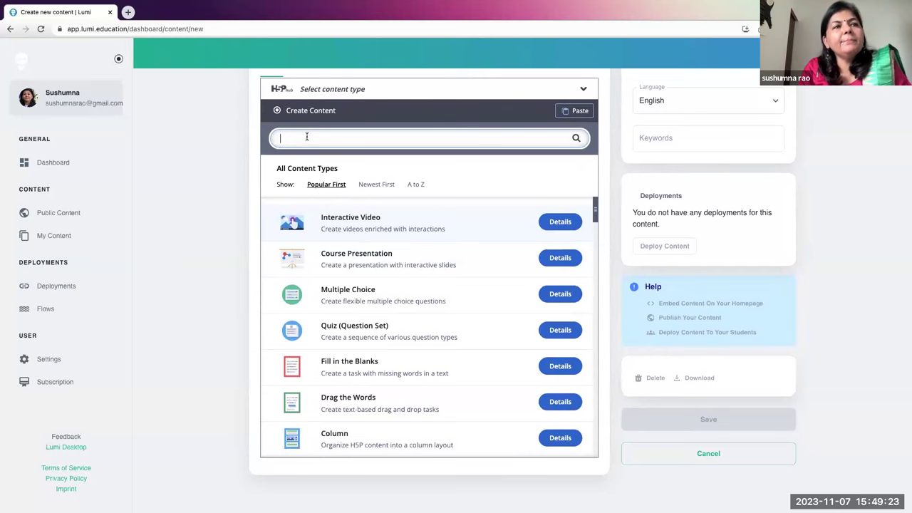
{"action": "type", "text": "mark"}
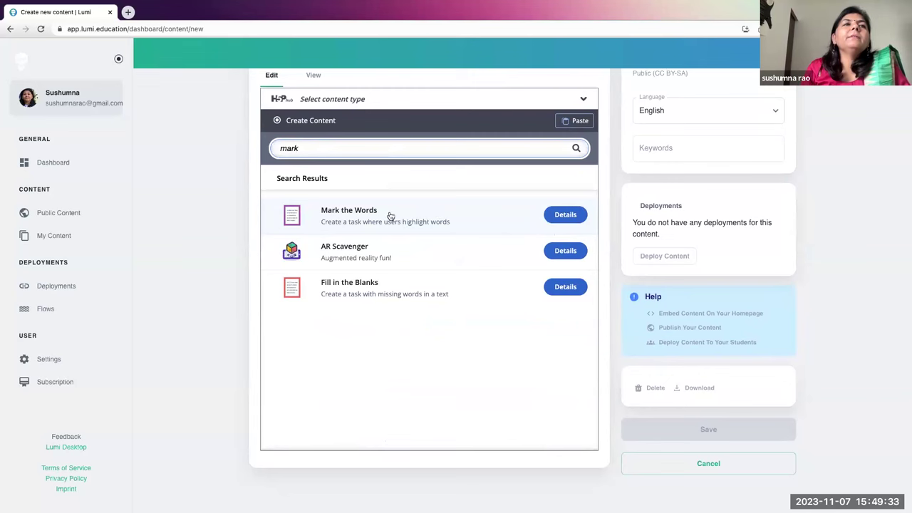
{"action": "left_click", "coordinate": [568, 214]}
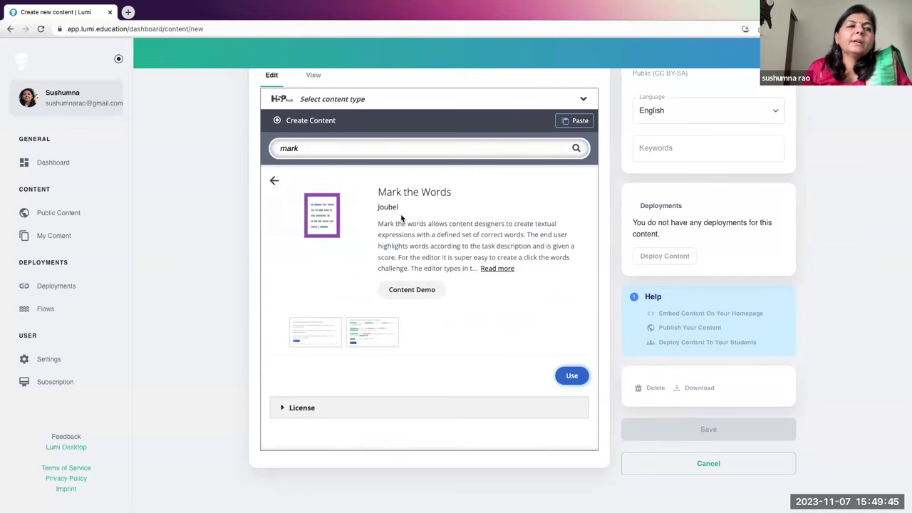
{"action": "left_click", "coordinate": [571, 376]}
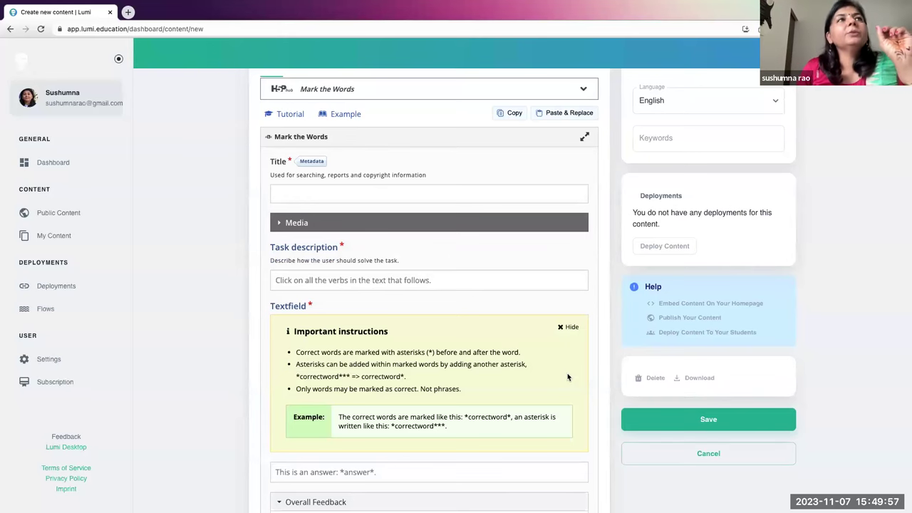
Enter "समान अर्थ वाले शब्दों को पहचानें और टिक करें।" as the task description.
{"action": "scroll", "coordinate": [568, 377], "scroll_direction": "up", "scroll_amount": 1}
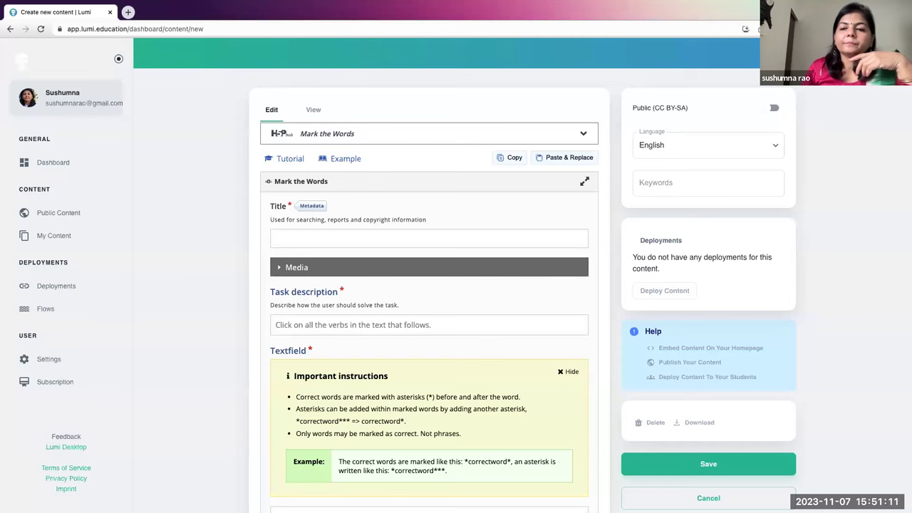
{"action": "left_click", "coordinate": [349, 239]}
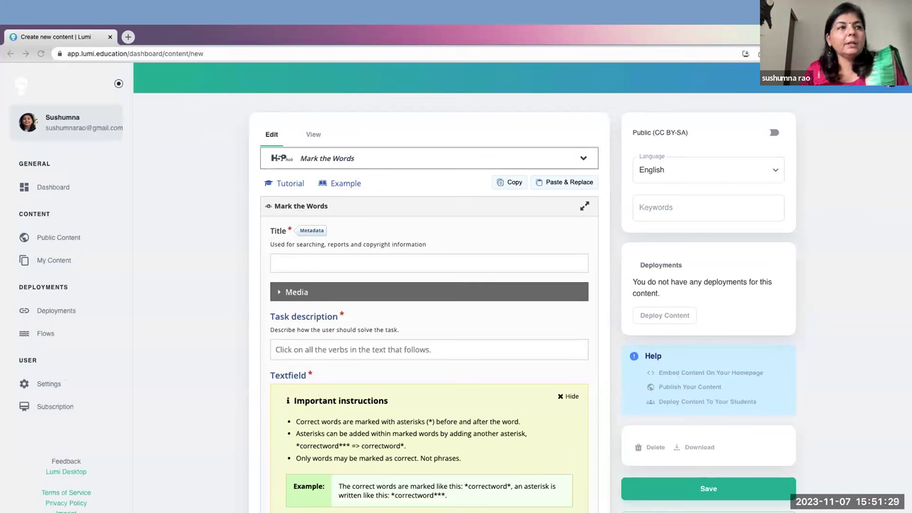
{"action": "left_click", "coordinate": [413, 265]}
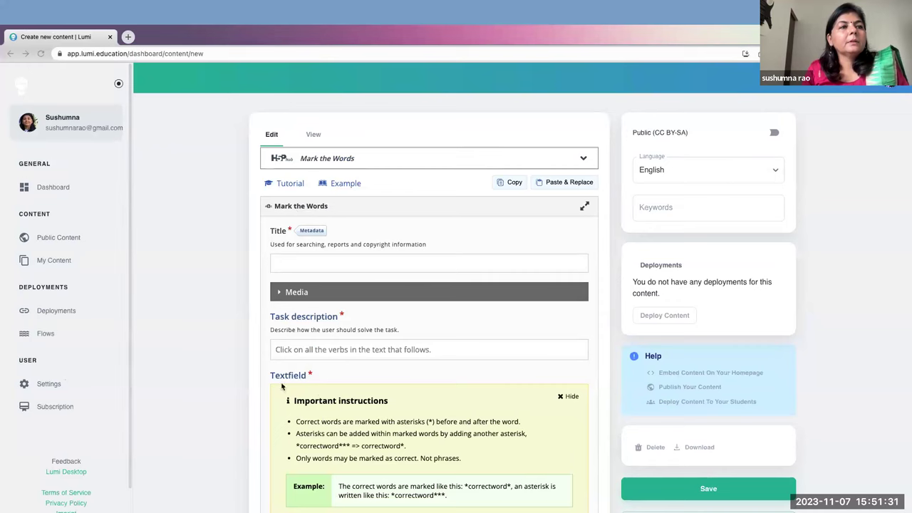
{"action": "left_click", "coordinate": [282, 325]}
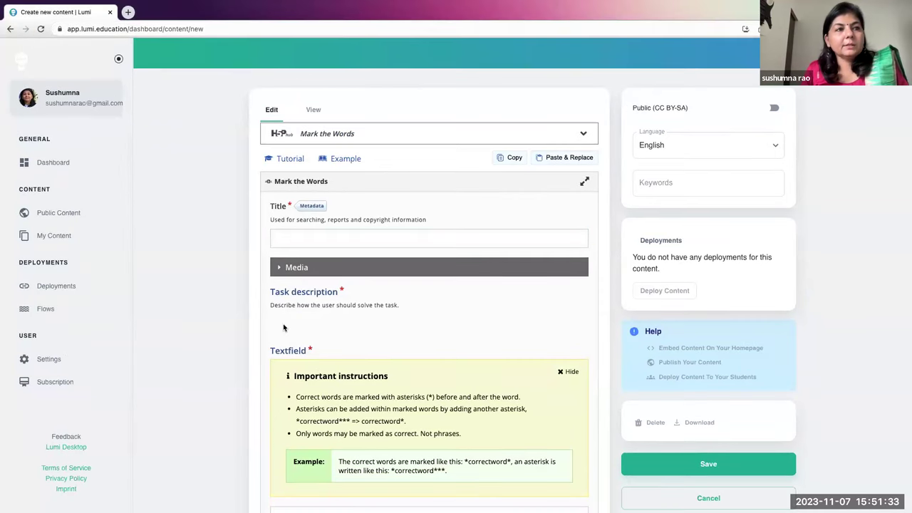
{"action": "type", "text": "समान अर्थ वाले शब्दों को पहचानें और टिक करें।"}
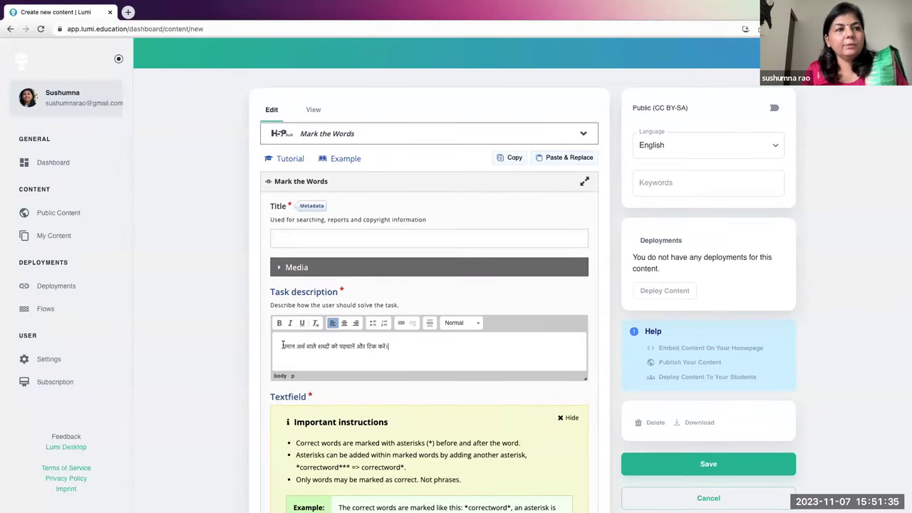
Copy "समान अर्थ वाले शब्दों को पहचानें" from the task description into the title and end the title with "।".
{"action": "left_click_drag", "start_coordinate": [280, 347], "coordinate": [354, 339]}
{"action": "key", "text": "ctrl+c"}
{"action": "left_click", "coordinate": [300, 239]}
{"action": "key", "text": "ctrl+v"}
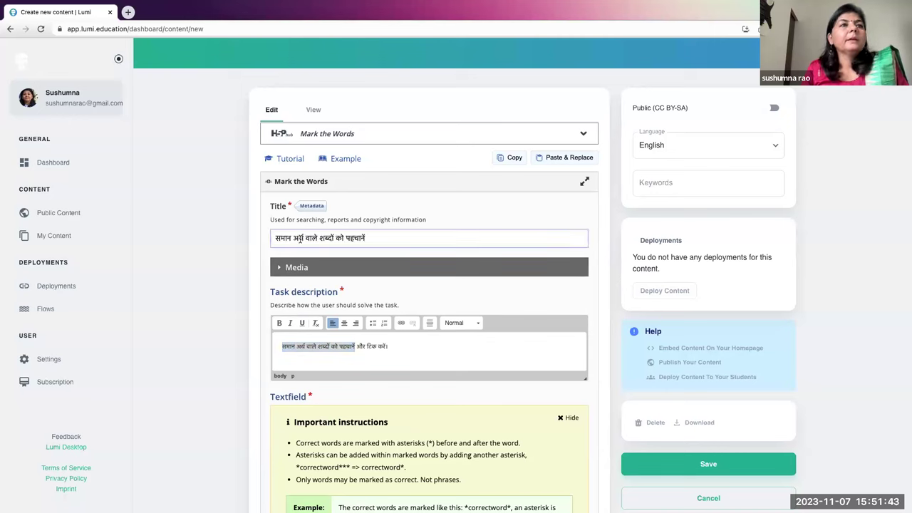
{"action": "left_click", "coordinate": [387, 347]}
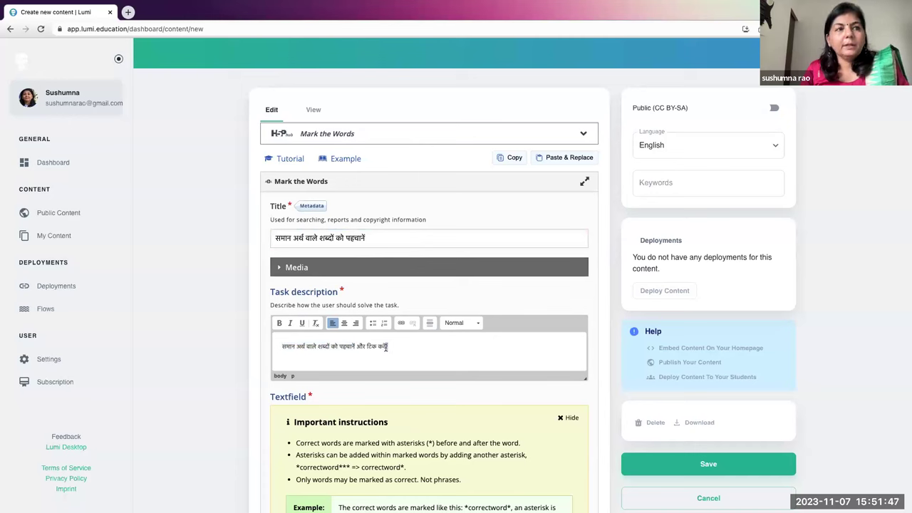
{"action": "left_click", "coordinate": [372, 238]}
{"action": "type", "text": "।"}
{"action": "scroll", "coordinate": [378, 349], "scroll_direction": "down", "scroll_amount": 2}
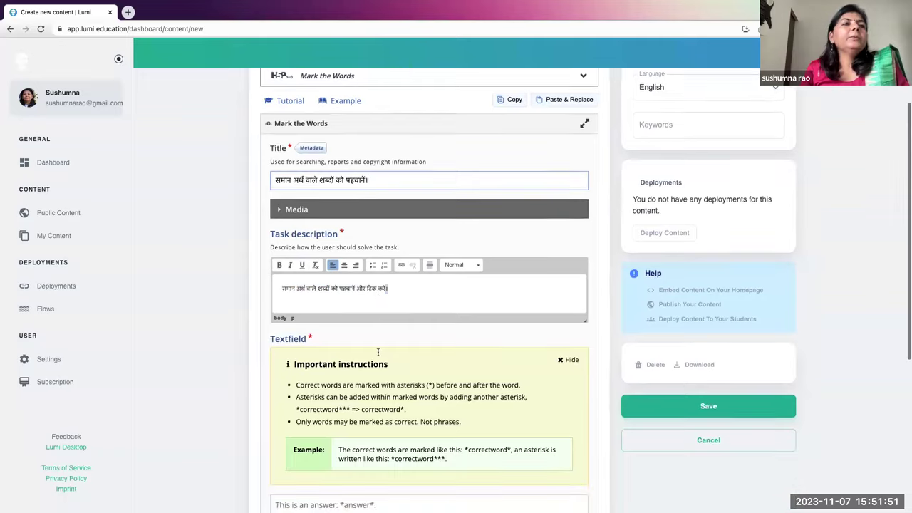
{"action": "left_click", "coordinate": [405, 288]}
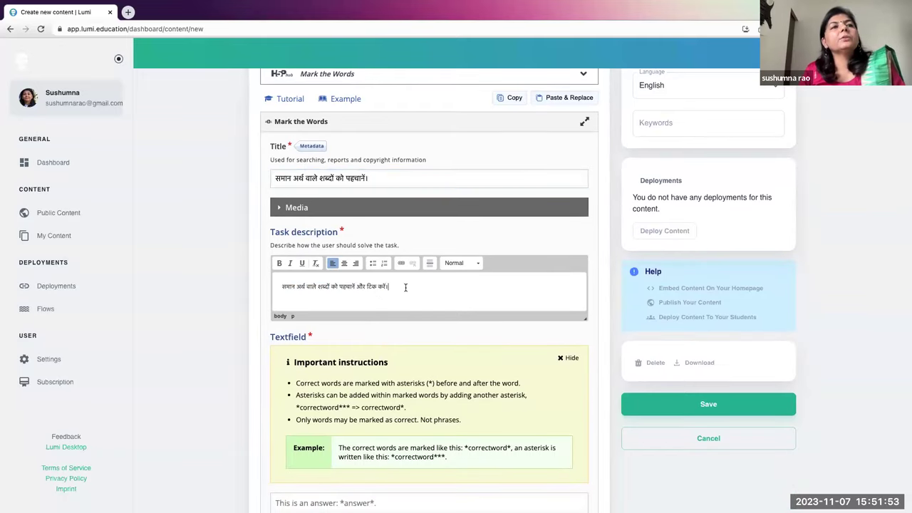
Make the whole task description sentence bold.
{"action": "left_click_drag", "start_coordinate": [404, 287], "coordinate": [261, 283]}
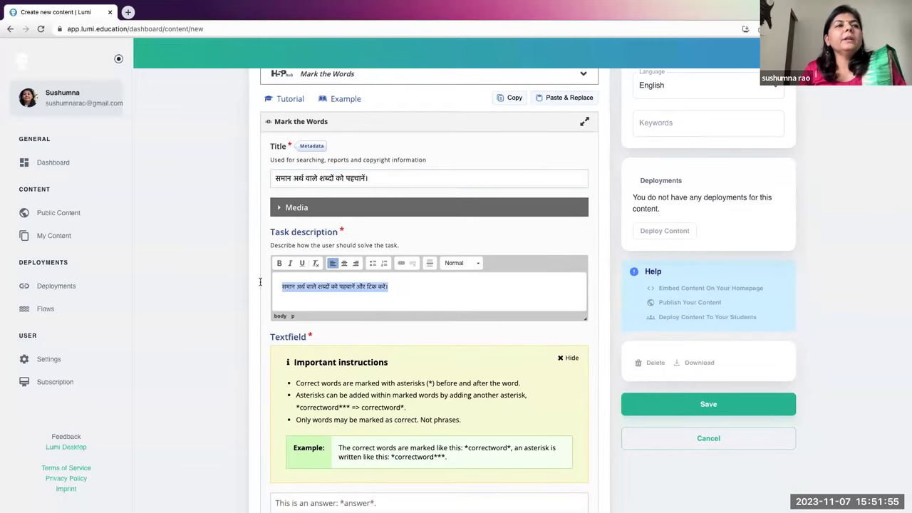
{"action": "left_click", "coordinate": [279, 263]}
{"action": "left_click", "coordinate": [347, 301]}
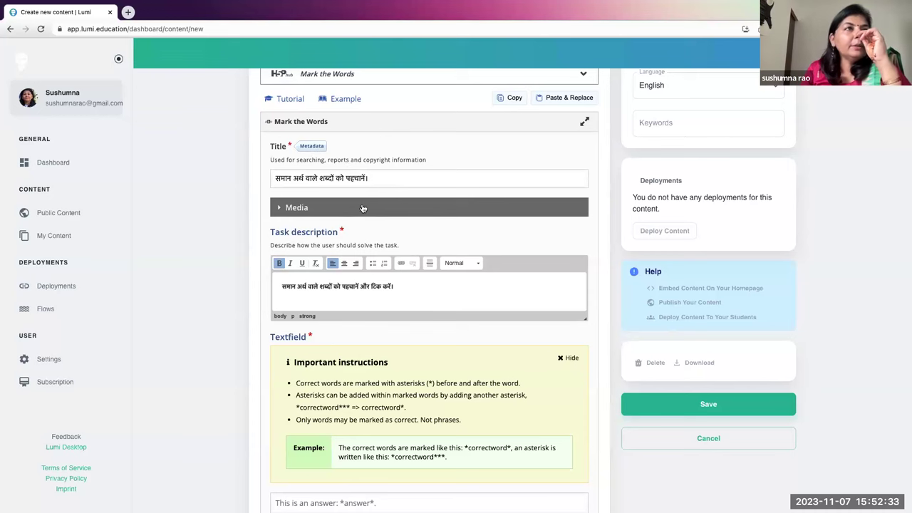
Look at the optional media settings and the instructions for marking correct words in the text field.
{"action": "left_click", "coordinate": [280, 209]}
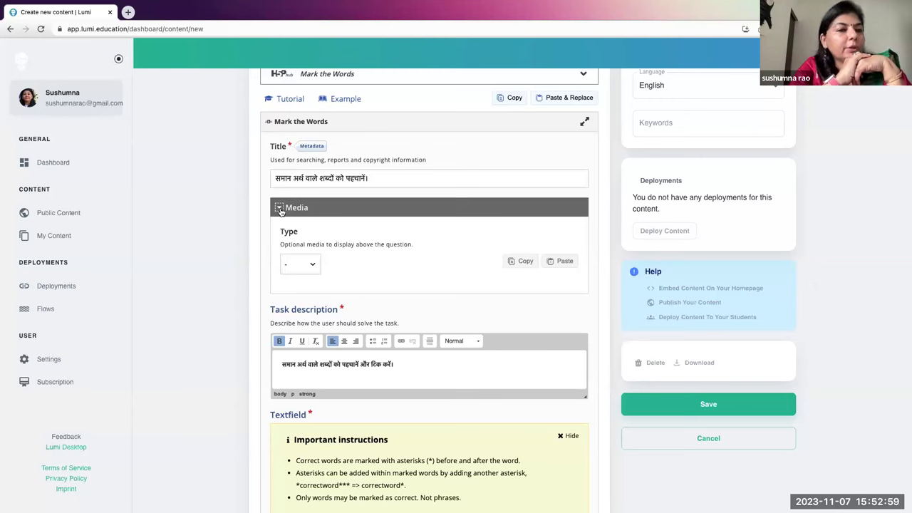
{"action": "left_click", "coordinate": [280, 210]}
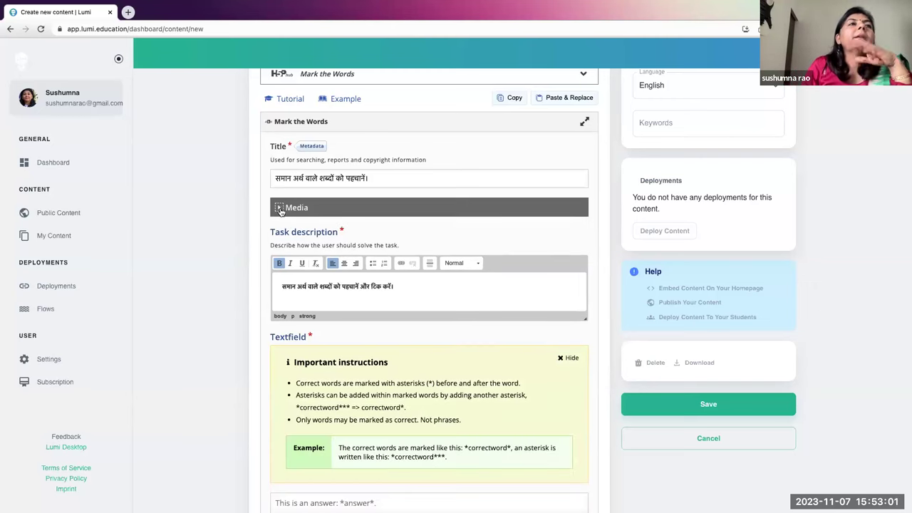
{"action": "scroll", "coordinate": [405, 315], "scroll_direction": "down", "scroll_amount": 3}
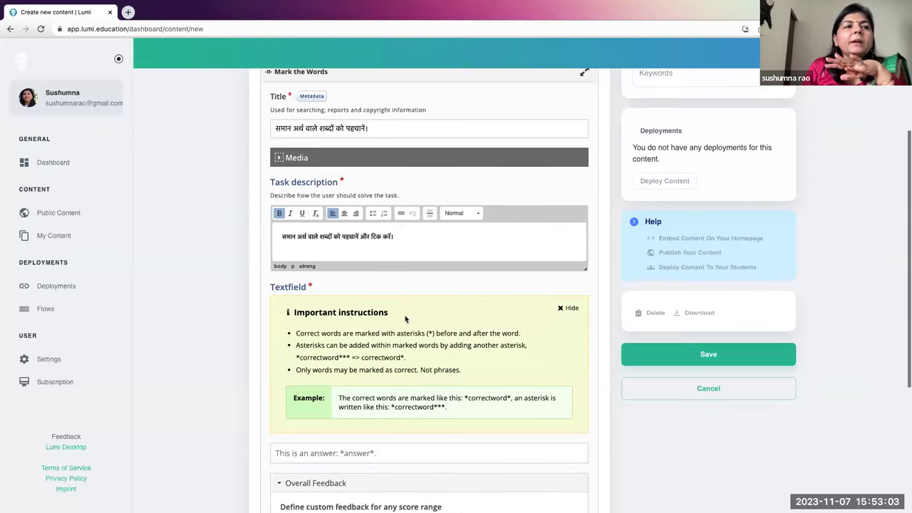
{"action": "scroll", "coordinate": [405, 314], "scroll_direction": "down", "scroll_amount": 1}
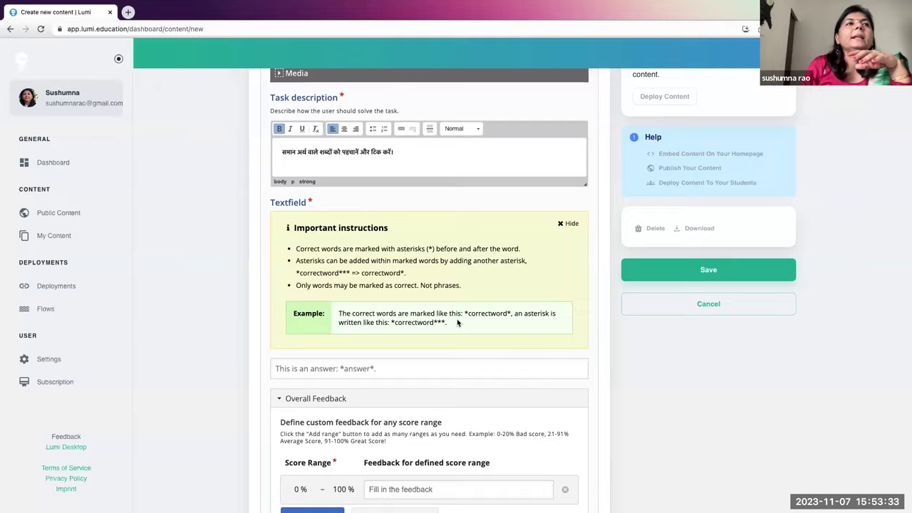
Open the Mark the Words example in a separate browser tab and switch to it.
{"action": "scroll", "coordinate": [456, 319], "scroll_direction": "up", "scroll_amount": 4}
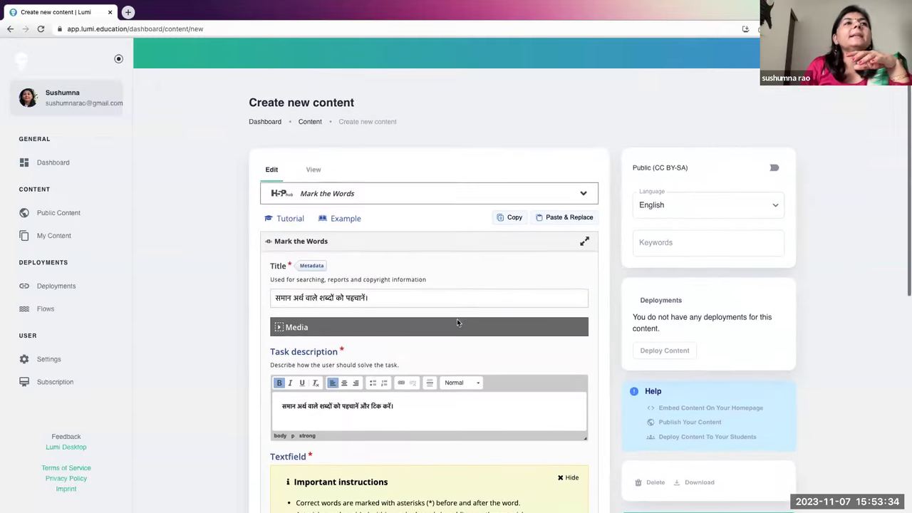
{"action": "right_click", "coordinate": [347, 215]}
{"action": "left_click", "coordinate": [363, 218]}
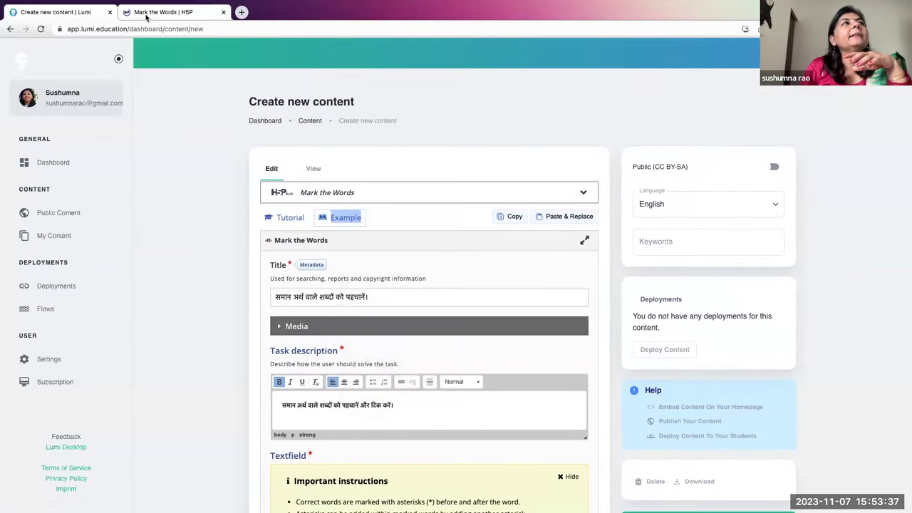
{"action": "key", "text": "ctrl+Tab"}
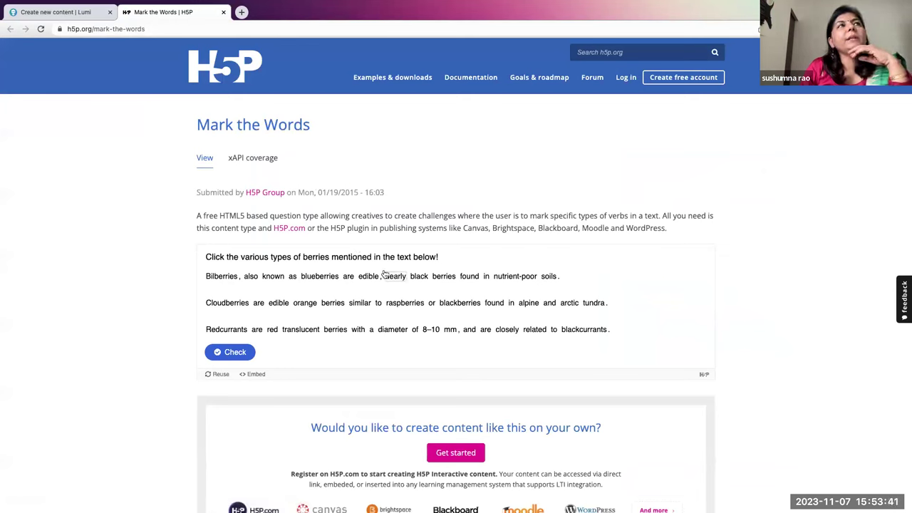
Try the example exercise by marking blueberries, Bilberries, Cloudberries and Redcurrants, and check the answers.
{"action": "left_click", "coordinate": [321, 276]}
{"action": "left_click", "coordinate": [218, 277]}
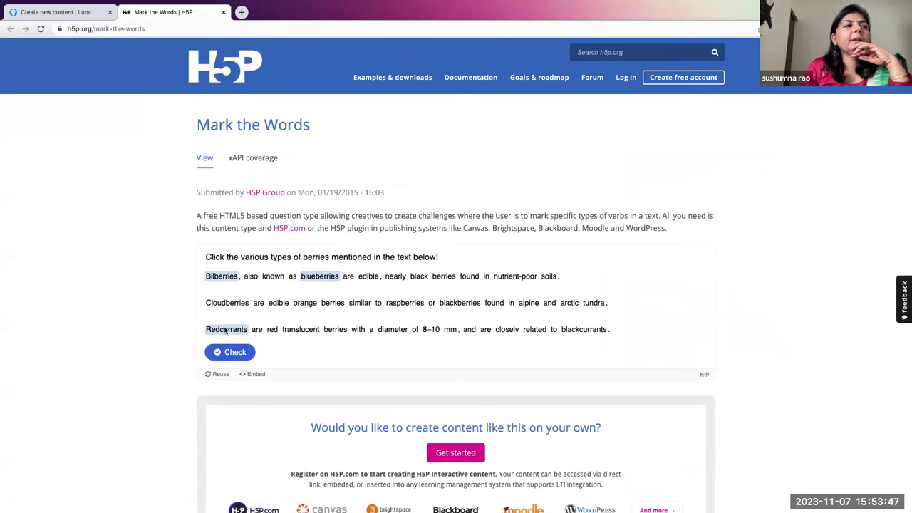
{"action": "left_click", "coordinate": [223, 304]}
{"action": "left_click", "coordinate": [231, 352]}
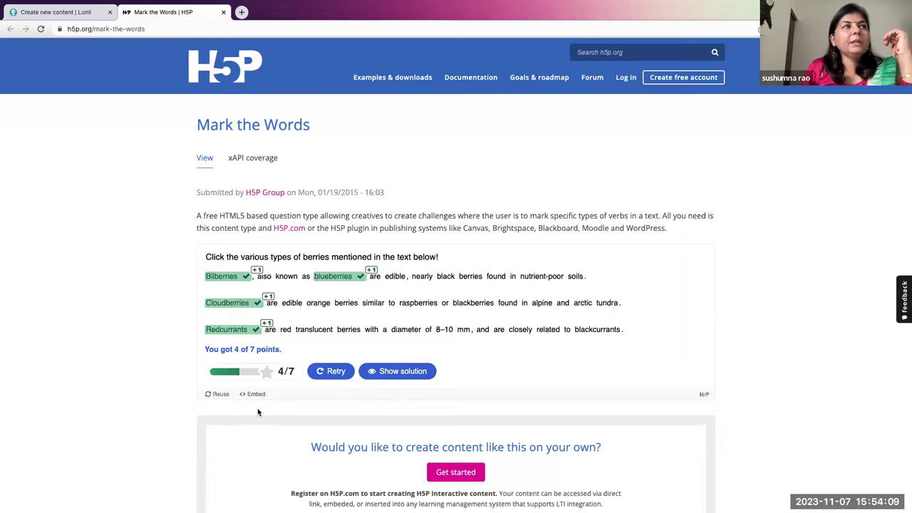
Look through the example page and its comments, and view the reuse options for the exercise.
{"action": "scroll", "coordinate": [258, 411], "scroll_direction": "down", "scroll_amount": 10}
{"action": "scroll", "coordinate": [258, 408], "scroll_direction": "down", "scroll_amount": 15}
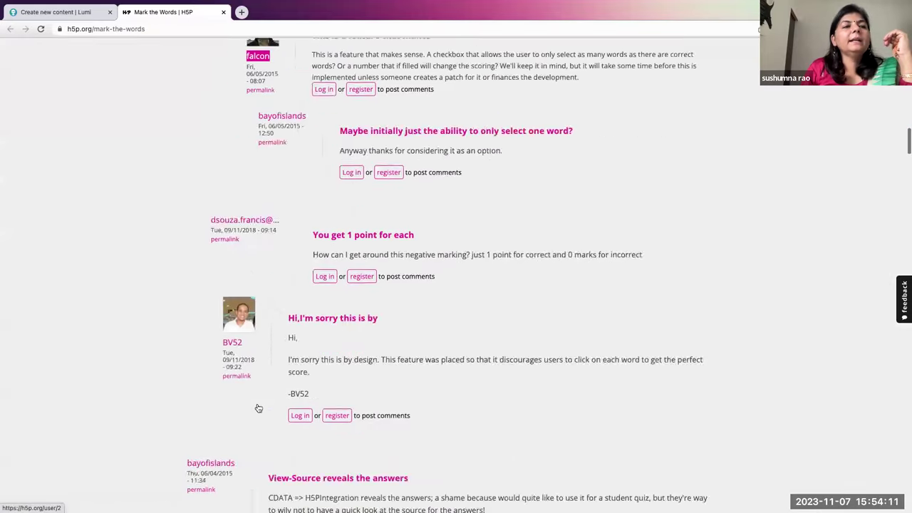
{"action": "scroll", "coordinate": [257, 407], "scroll_direction": "down", "scroll_amount": 15}
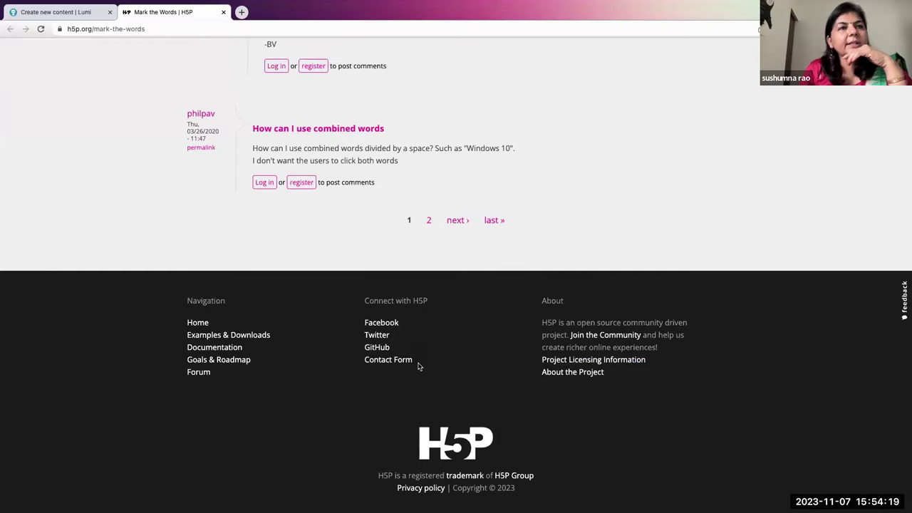
{"action": "scroll", "coordinate": [419, 366], "scroll_direction": "up", "scroll_amount": 20}
{"action": "scroll", "coordinate": [419, 366], "scroll_direction": "up", "scroll_amount": 20}
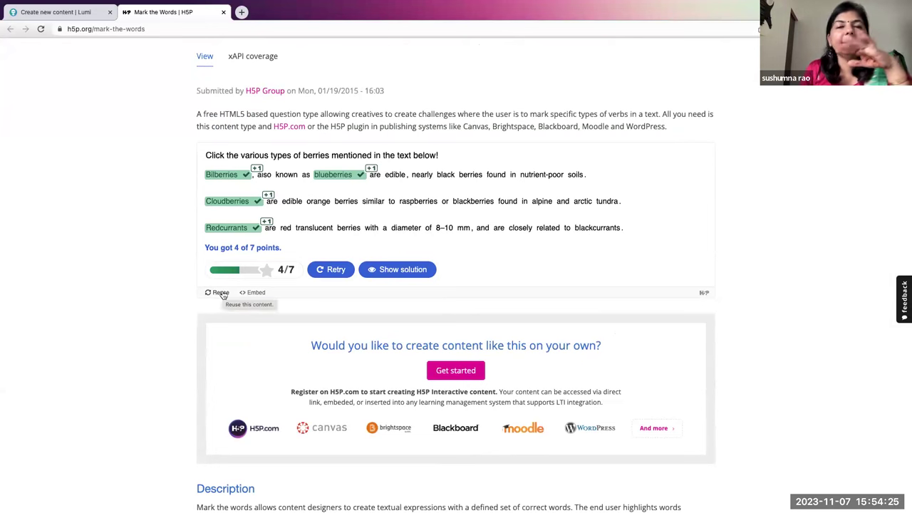
{"action": "left_click", "coordinate": [219, 293]}
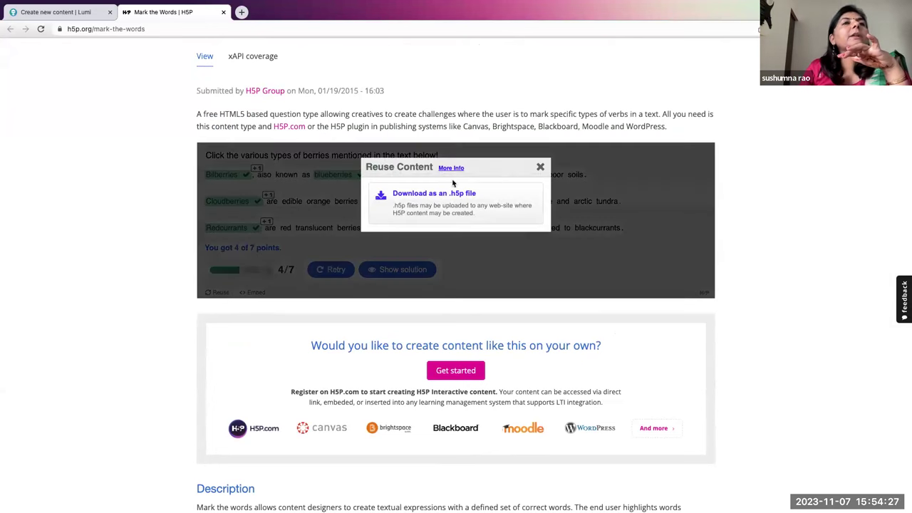
{"action": "left_click", "coordinate": [541, 168]}
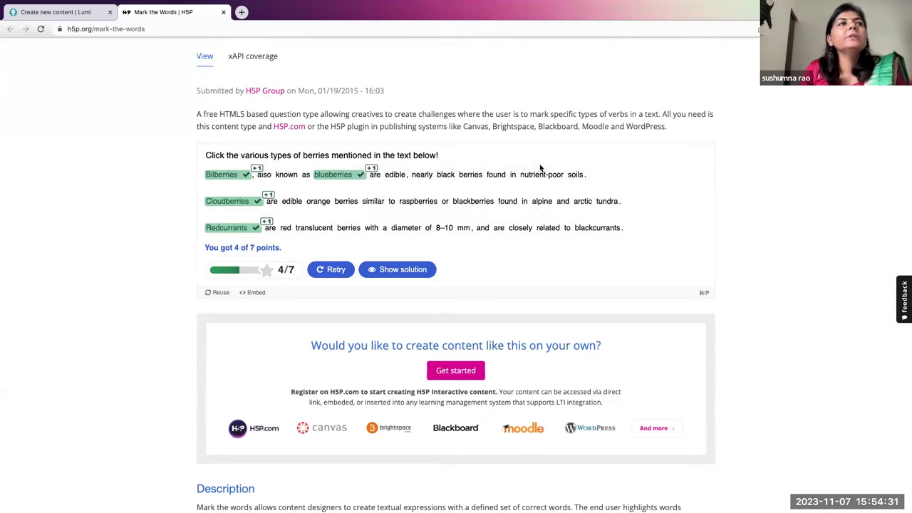
In Lumi's textfield, enter synonym lines for कान (श्रवण, श्रुतिपट, कर्ण, श्वानेंद्रिय) and क्रोध (रोष, कोप, अमर्ष, कोह, प्रतिघात), each headed "के पर्यायवाची शब्द-".
{"action": "left_click", "coordinate": [66, 14]}
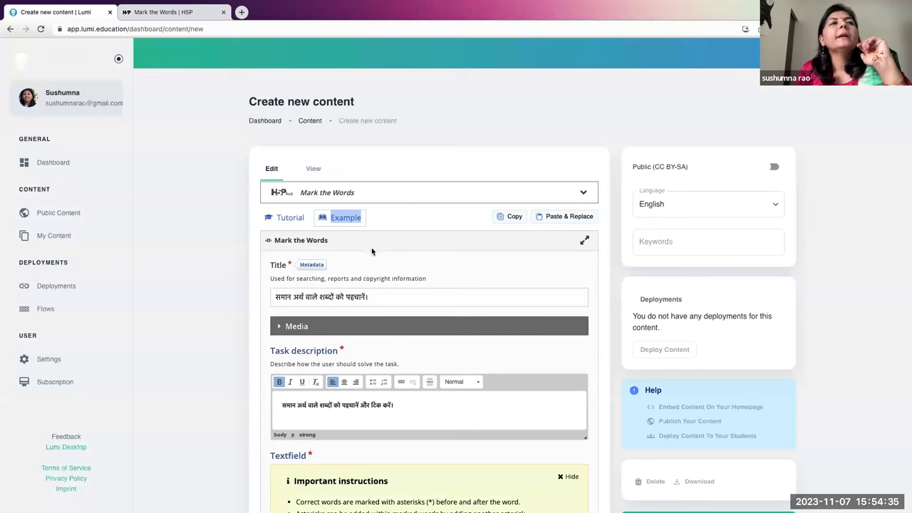
{"action": "scroll", "coordinate": [404, 229], "scroll_direction": "down", "scroll_amount": 3}
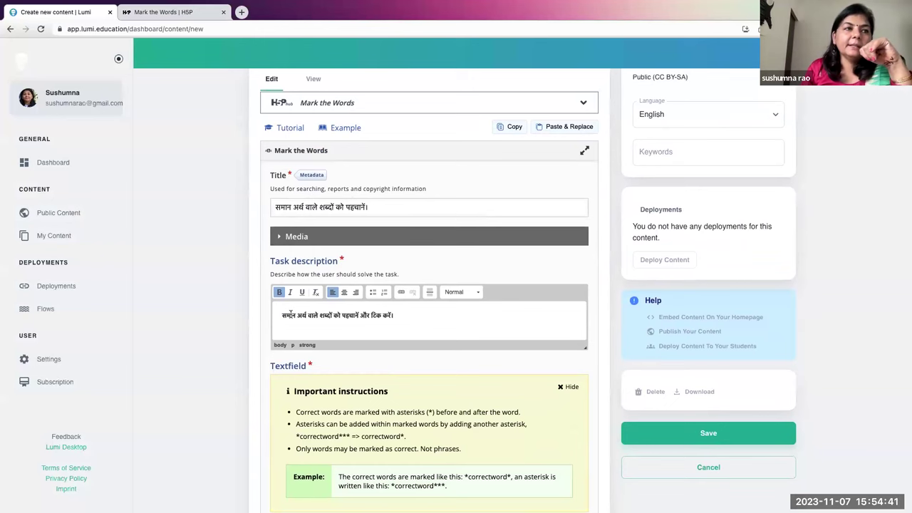
{"action": "scroll", "coordinate": [291, 313], "scroll_direction": "down", "scroll_amount": 2}
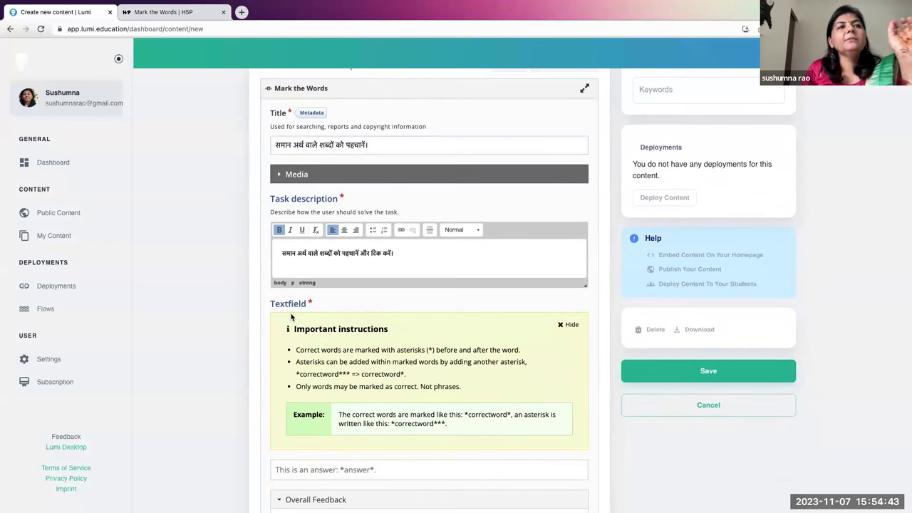
{"action": "scroll", "coordinate": [290, 318], "scroll_direction": "down", "scroll_amount": 5}
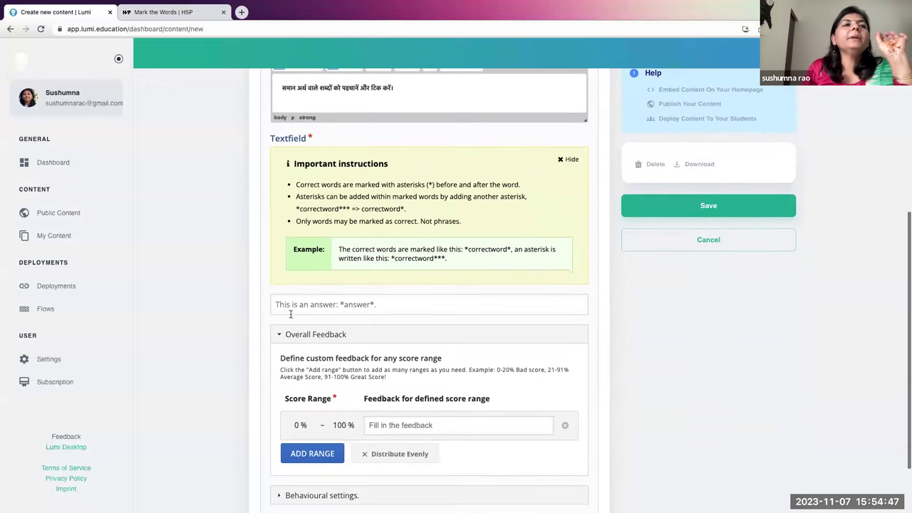
{"action": "left_click", "coordinate": [291, 314]}
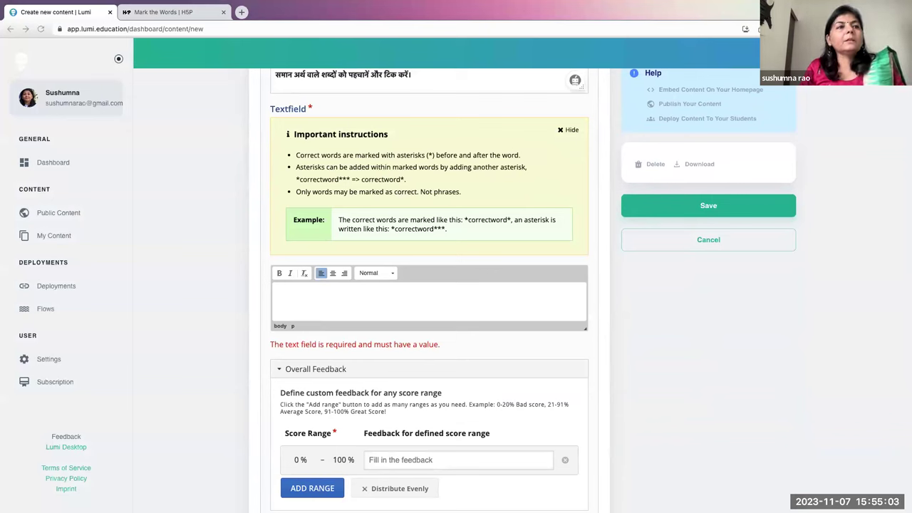
{"action": "left_click", "coordinate": [315, 289]}
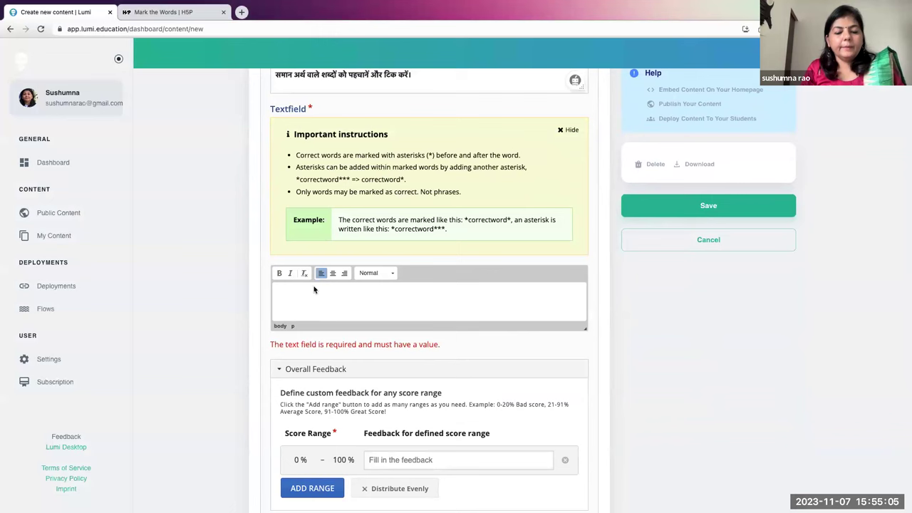
{"action": "type", "text": "कान के पर्यायवाची शब्द- श्रवण , श्रुतिपट , कर्ण , श्रवणेंद्रिय। क्रोध के पर्यायवाची शब्द- रोष , कोप , अमर्ष , कोह , प्रतिघात ।"}
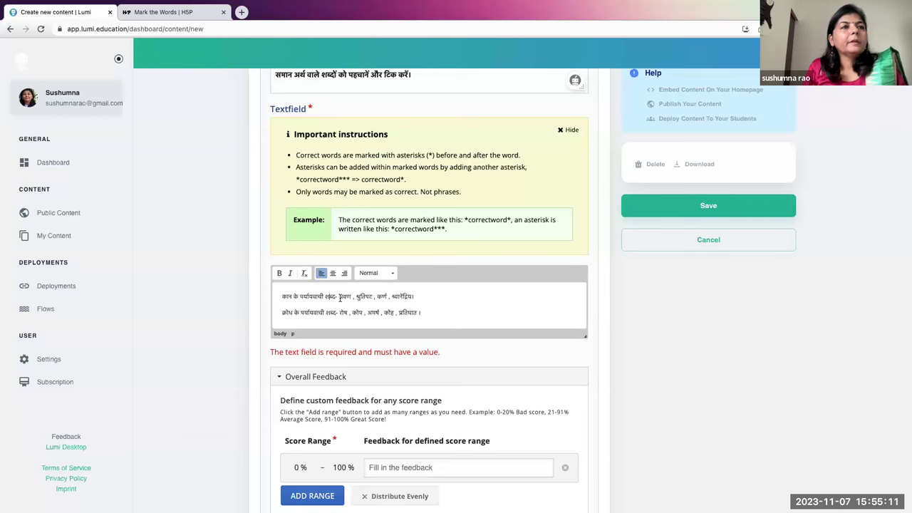
Remove the heading "क्रोध के पर्यायवाची शब्द-" and join its words to the first line after a comma.
{"action": "left_click_drag", "start_coordinate": [339, 314], "coordinate": [271, 318]}
{"action": "key", "text": "BackSpace"}
{"action": "key", "text": "BackSpace"}
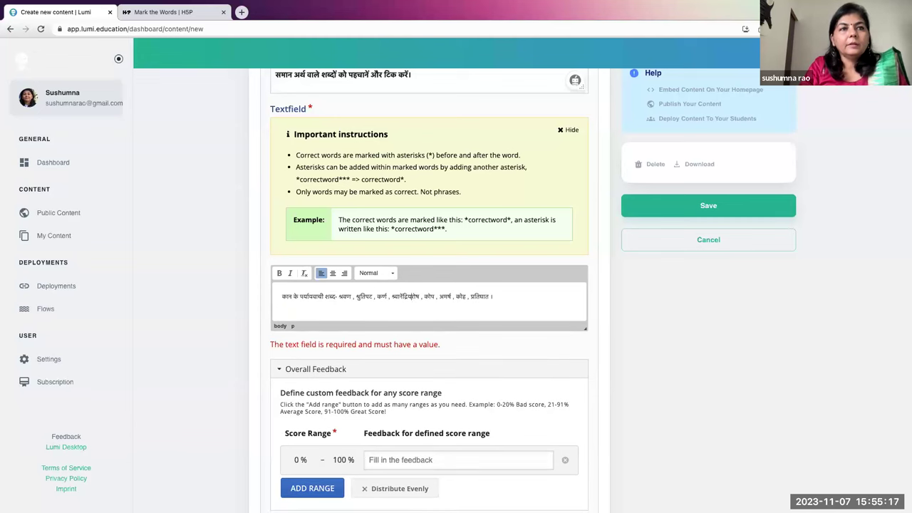
{"action": "type", "text": ", "}
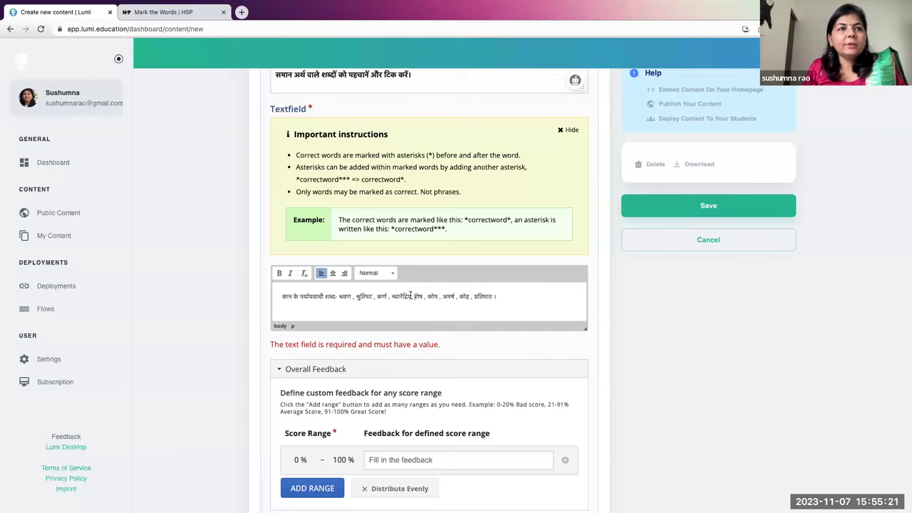
Mark श्रवण, श्रुतिपट, कर्ण and श्वानेंद्रिय as correct words with an asterisk before and after each.
{"action": "type", "text": "*"}
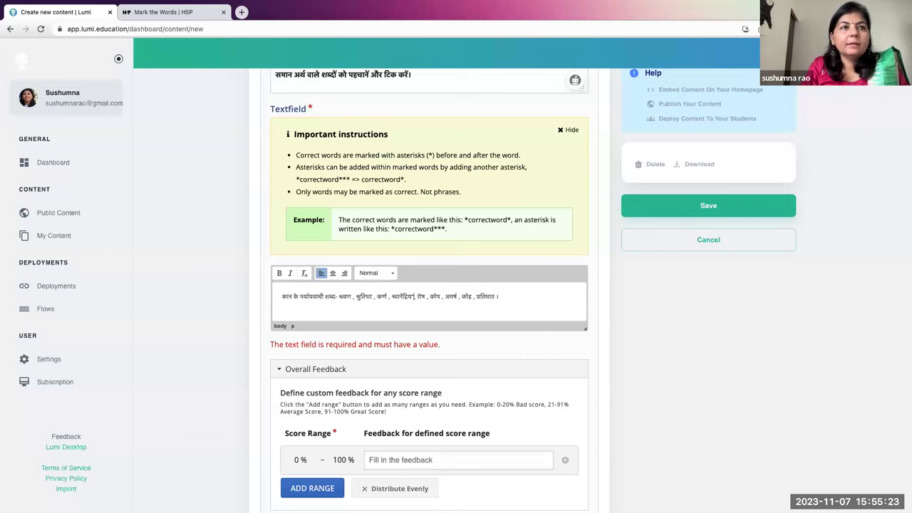
{"action": "left_click", "coordinate": [391, 298]}
{"action": "type", "text": "*"}
{"action": "left_click", "coordinate": [376, 297]}
{"action": "type", "text": "*"}
{"action": "left_click", "coordinate": [388, 296]}
{"action": "type", "text": "*"}
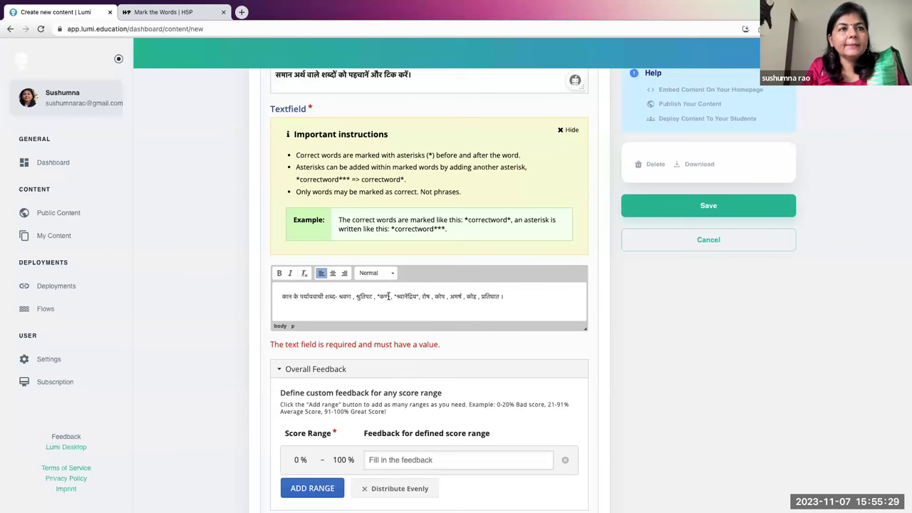
{"action": "type", "text": " , "}
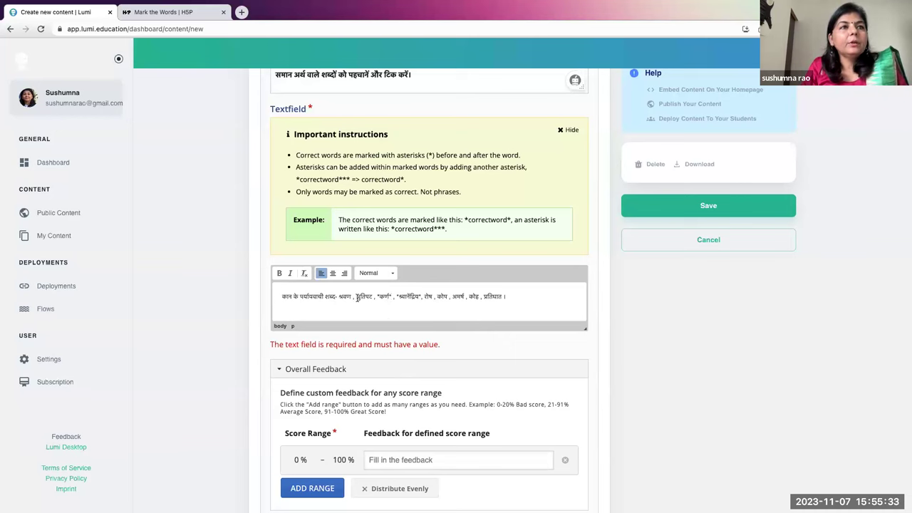
{"action": "type", "text": "*"}
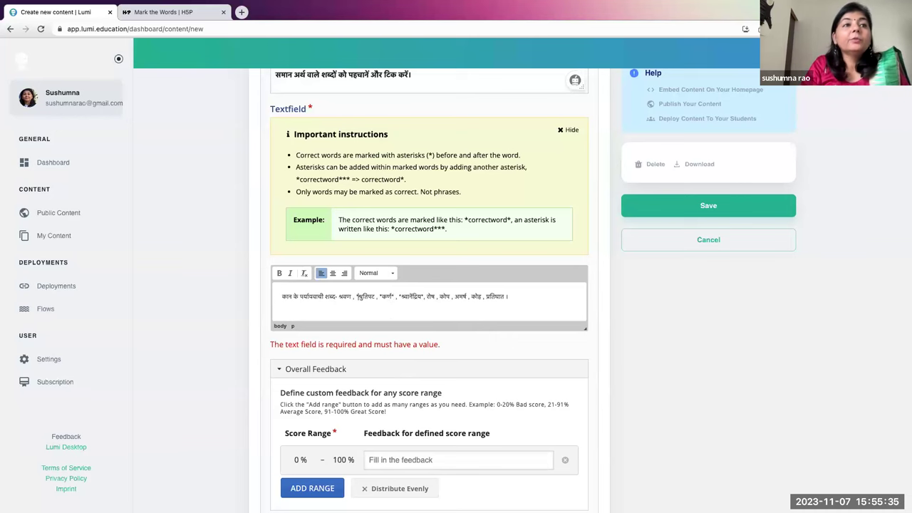
{"action": "left_click", "coordinate": [375, 296]}
{"action": "type", "text": "*"}
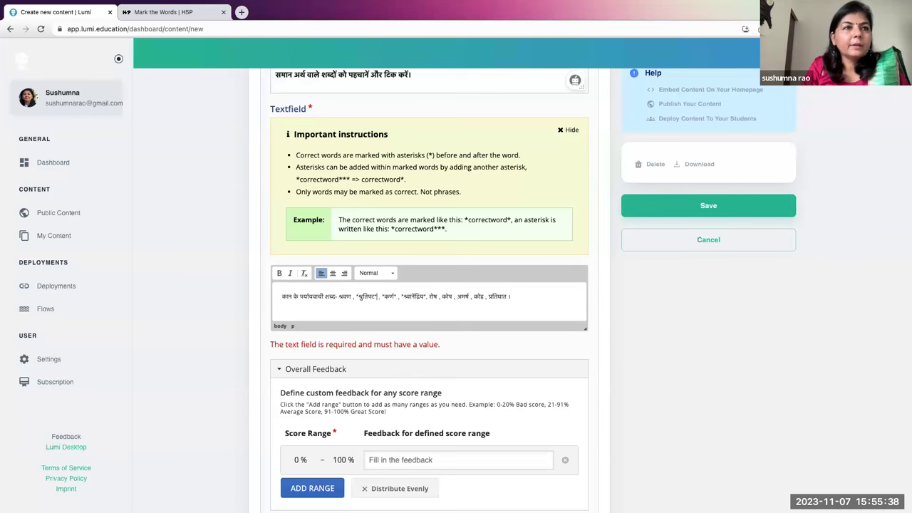
{"action": "left_click", "coordinate": [339, 296]}
{"action": "type", "text": "*"}
{"action": "left_click", "coordinate": [354, 296]}
{"action": "type", "text": "*"}
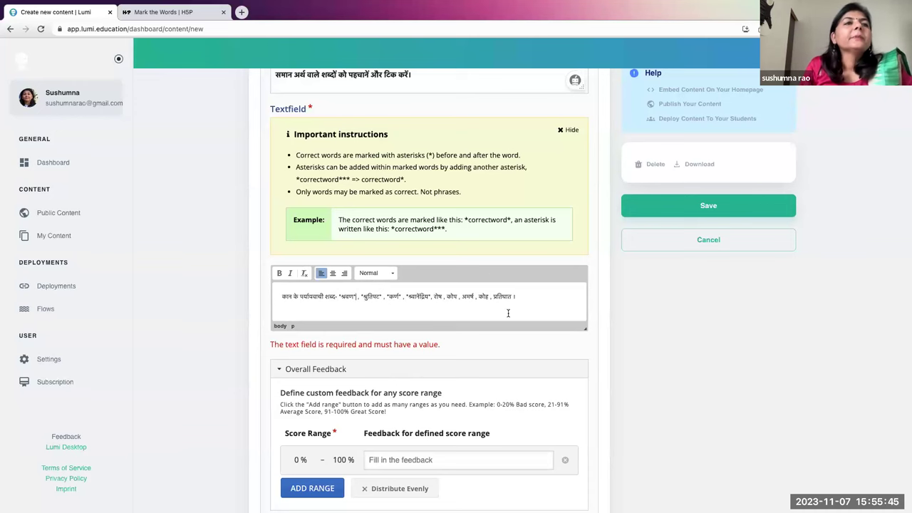
Move "*श्रुतिपट*" between अमर्ष and कोह in the word list and remove the leftover comma before कर्ण.
{"action": "left_click_drag", "start_coordinate": [360, 296], "coordinate": [382, 297]}
{"action": "key", "text": "BackSpace"}
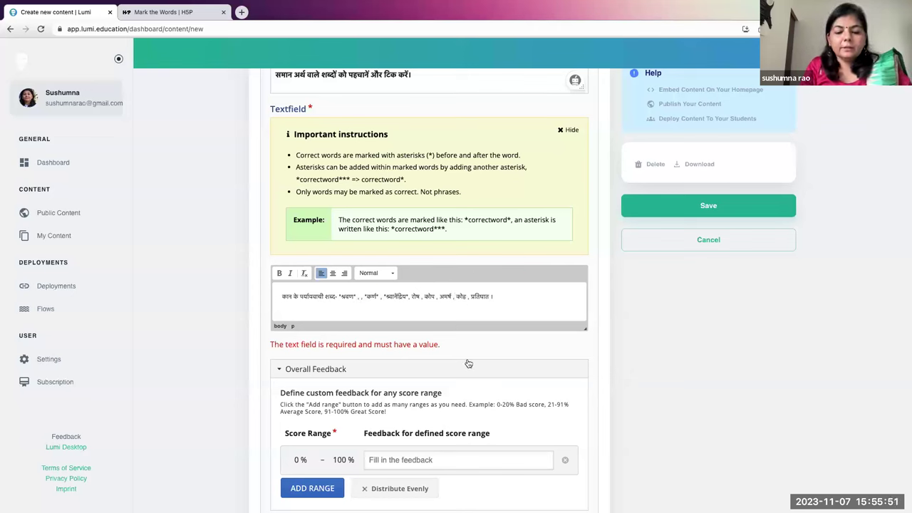
{"action": "type", "text": "*श्रुतिपट*"}
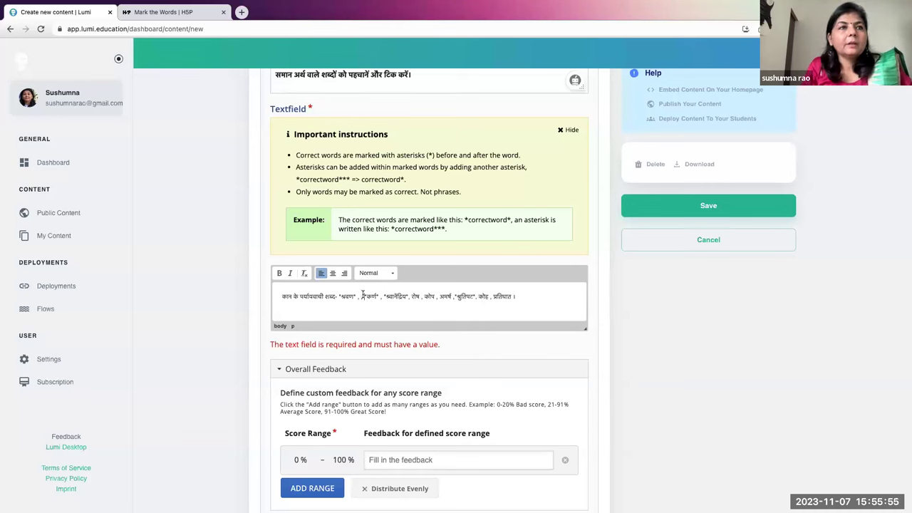
{"action": "key", "text": "BackSpace"}
{"action": "key", "text": "BackSpace"}
{"action": "type", "text": "*"}
{"action": "key", "text": "BackSpace"}
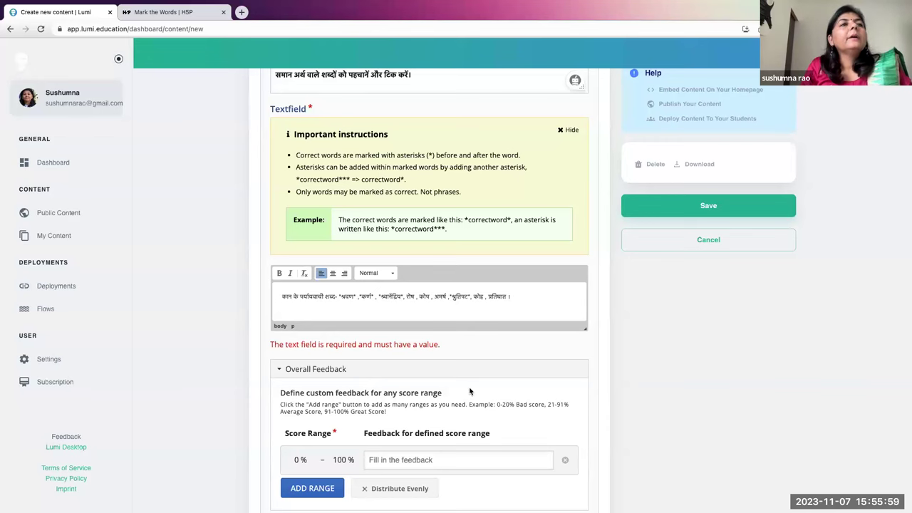
{"action": "scroll", "coordinate": [469, 392], "scroll_direction": "down", "scroll_amount": 3}
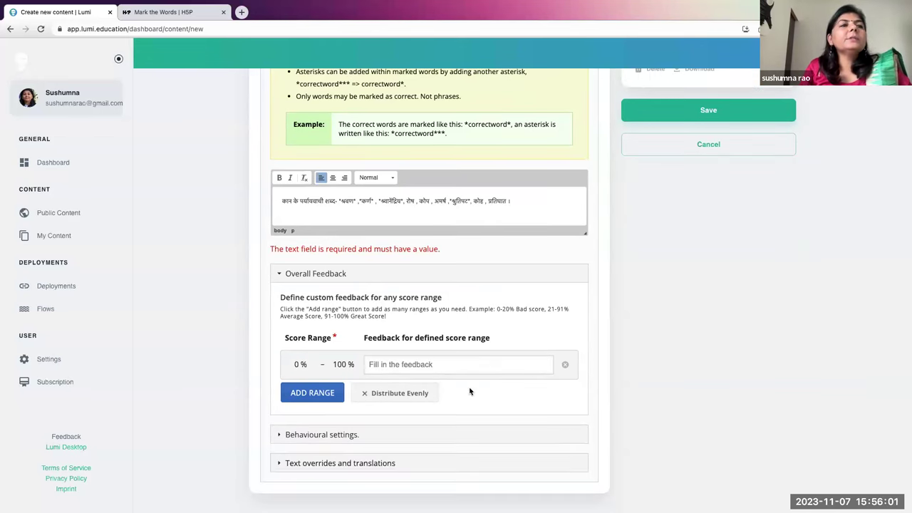
Add two more score ranges to the overall feedback and distribute all three ranges evenly.
{"action": "scroll", "coordinate": [470, 391], "scroll_direction": "down", "scroll_amount": 1}
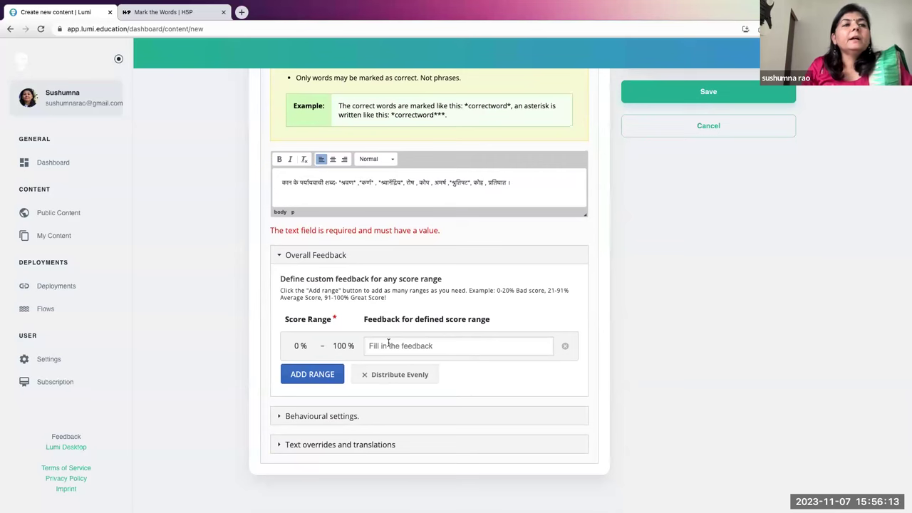
{"action": "left_click", "coordinate": [311, 378]}
{"action": "left_click", "coordinate": [311, 391]}
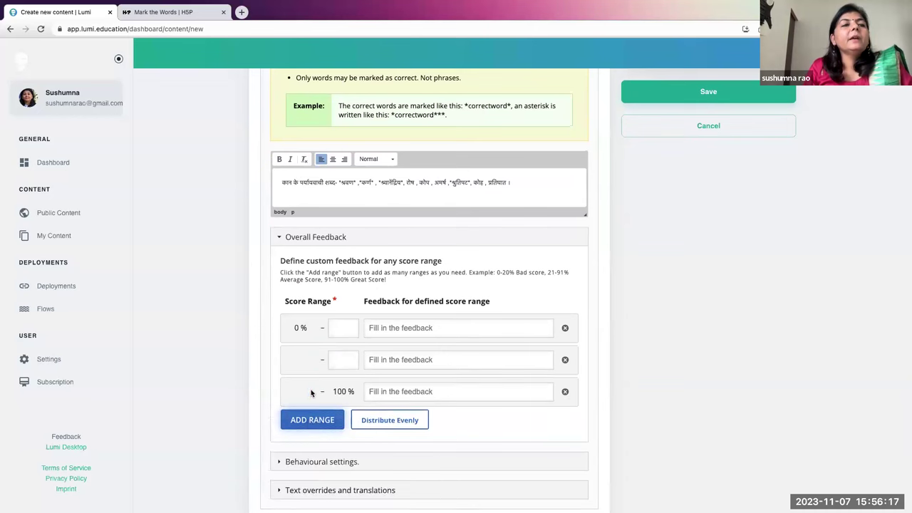
{"action": "left_click", "coordinate": [368, 423]}
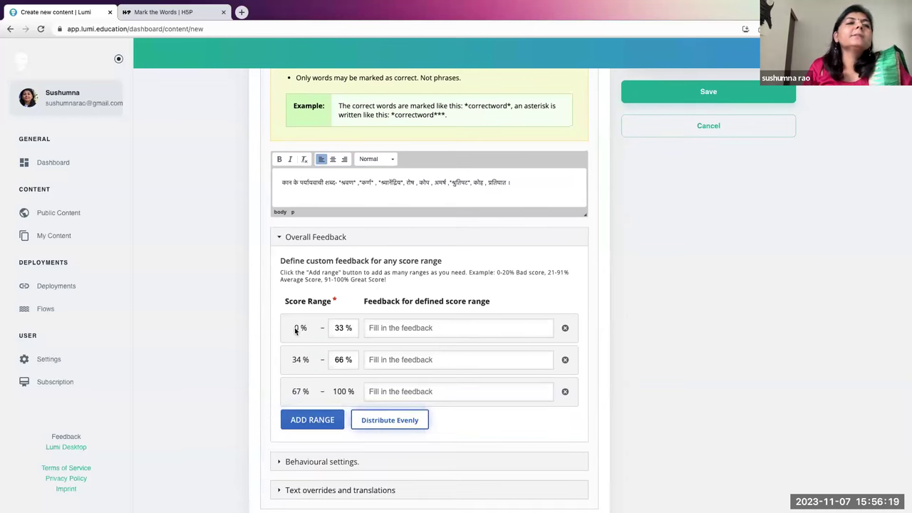
Enter the feedback "Need practice!" for 0–33 %, "Good!" for 34–66 % and "Excellent!" for 67–100 %.
{"action": "left_click", "coordinate": [392, 330]}
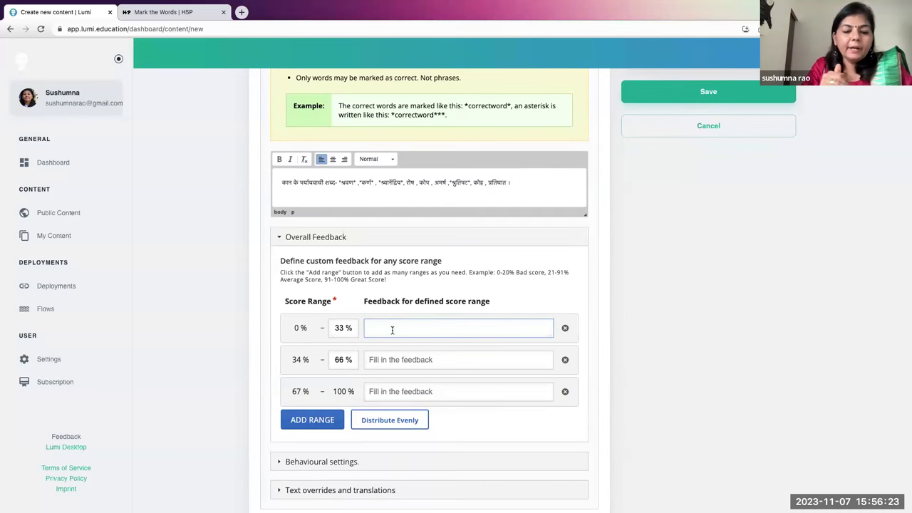
{"action": "type", "text": "Need practice!"}
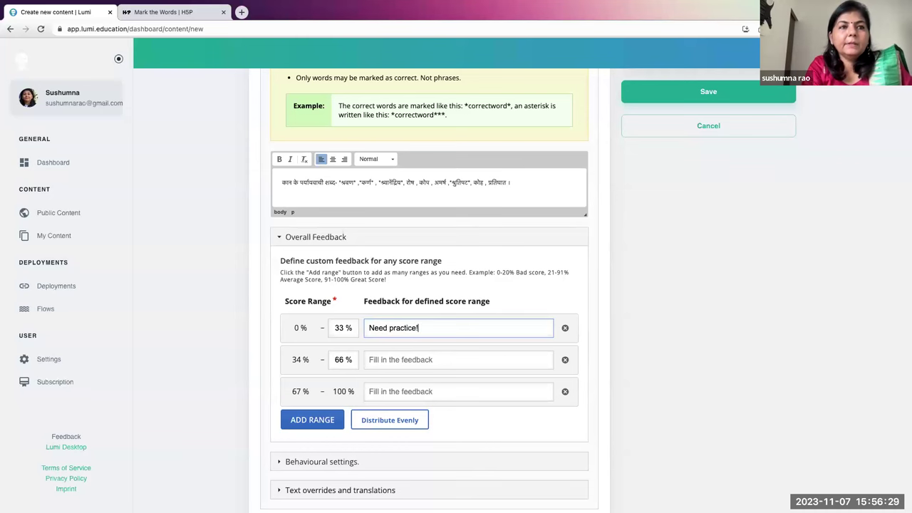
{"action": "left_click", "coordinate": [394, 359]}
{"action": "type", "text": "G"}
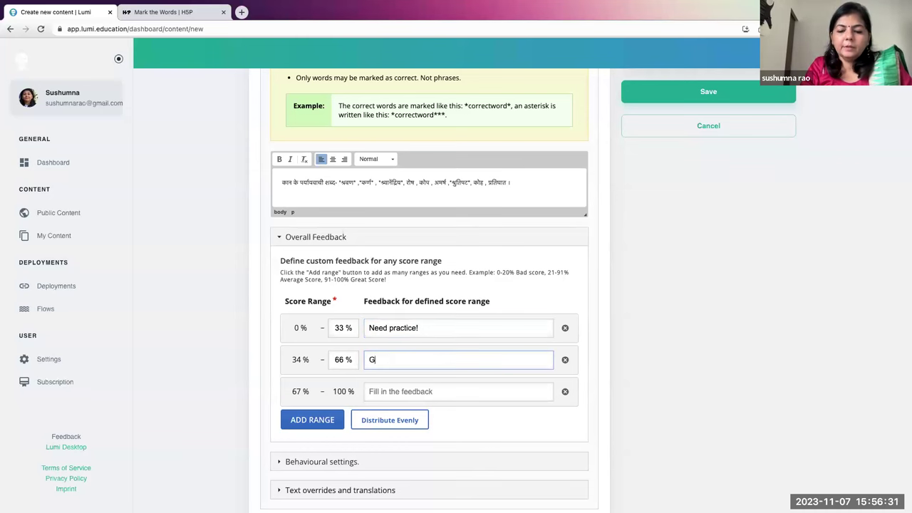
{"action": "type", "text": "ood!"}
{"action": "left_click", "coordinate": [400, 396]}
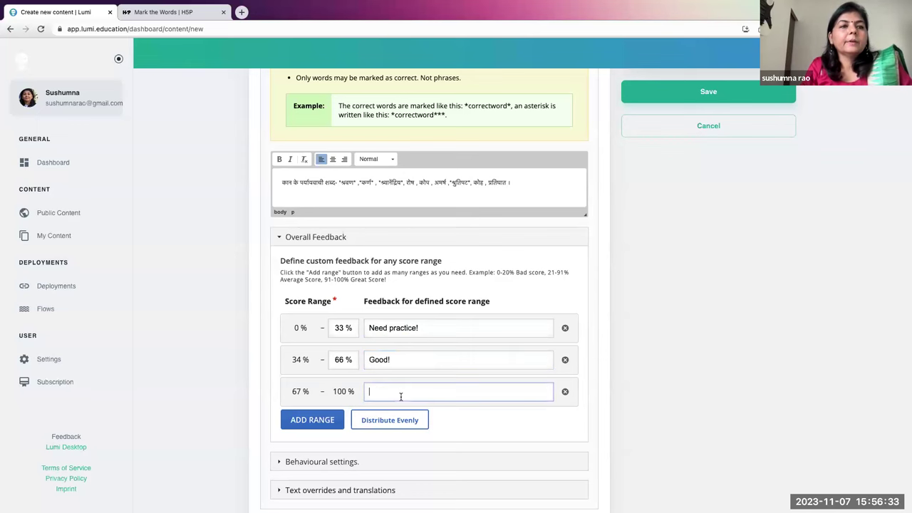
{"action": "type", "text": "W"}
{"action": "key", "text": "BackSpace"}
{"action": "type", "text": "E"}
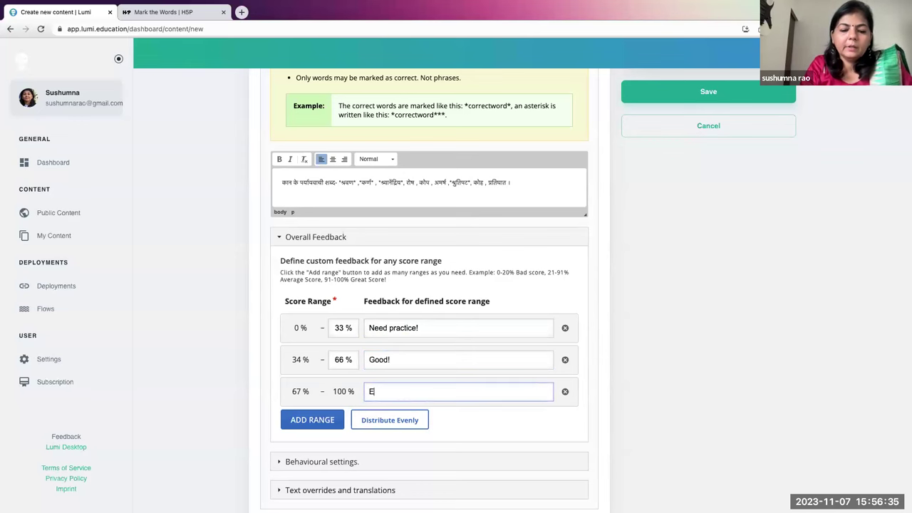
{"action": "type", "text": "xcellent!"}
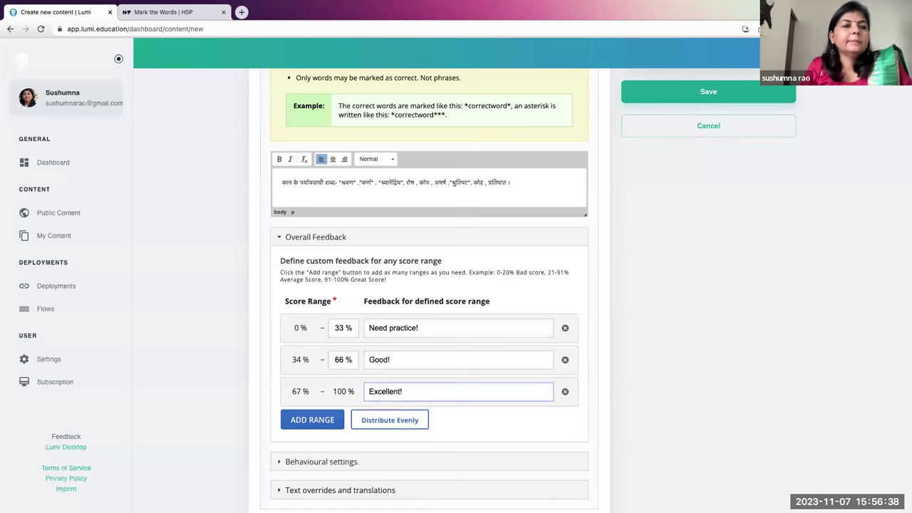
Expand the behavioural settings and check the retry, show solution and score points options.
{"action": "scroll", "coordinate": [402, 399], "scroll_direction": "down", "scroll_amount": 2}
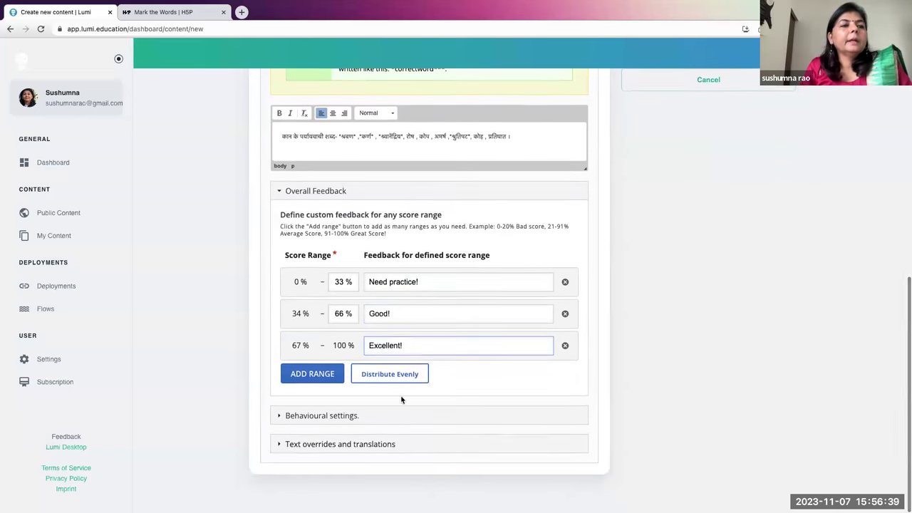
{"action": "left_click", "coordinate": [344, 417]}
{"action": "scroll", "coordinate": [345, 417], "scroll_direction": "down", "scroll_amount": 2}
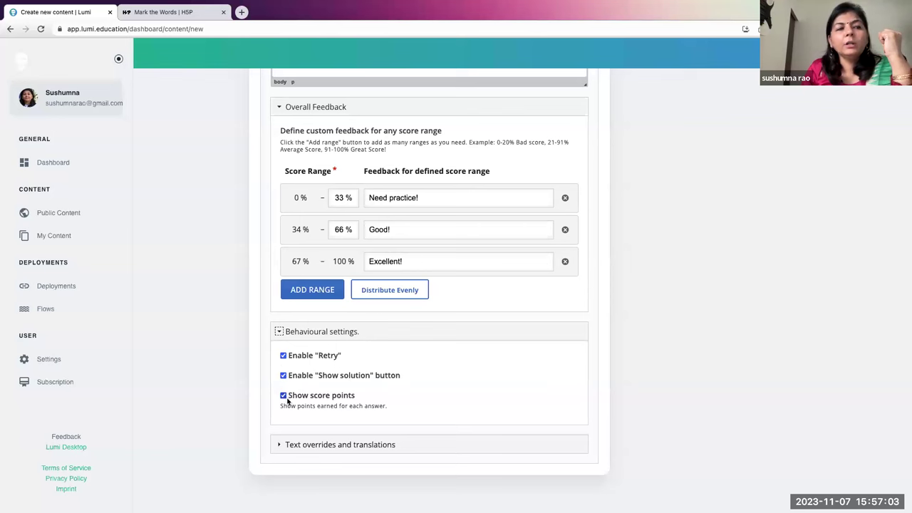
Review the filled-in form from the title and task description through the word list, overall feedback and behavioural settings.
{"action": "scroll", "coordinate": [359, 328], "scroll_direction": "up", "scroll_amount": 5}
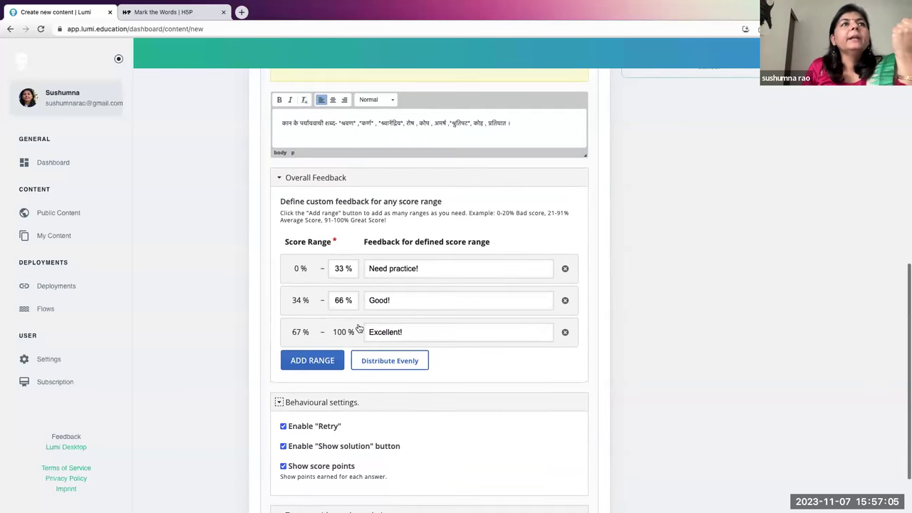
{"action": "scroll", "coordinate": [358, 326], "scroll_direction": "up", "scroll_amount": 1}
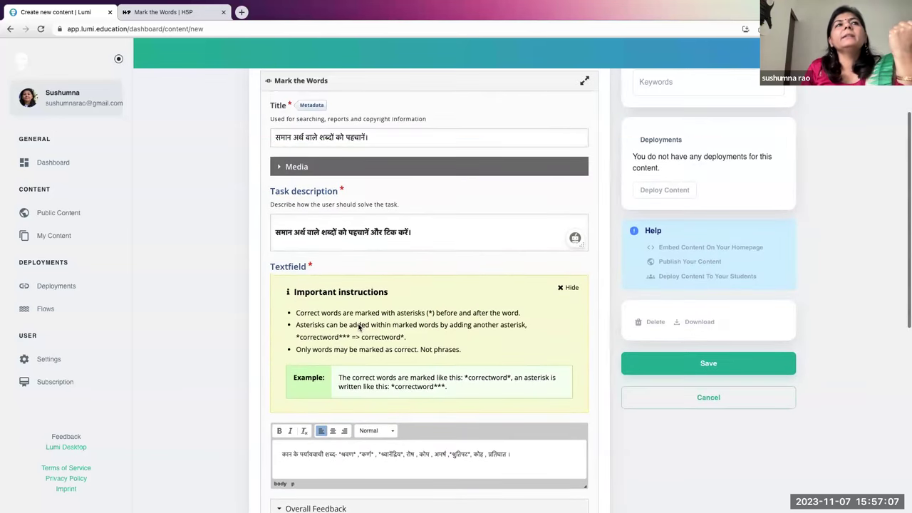
{"action": "scroll", "coordinate": [568, 357], "scroll_direction": "down", "scroll_amount": 1}
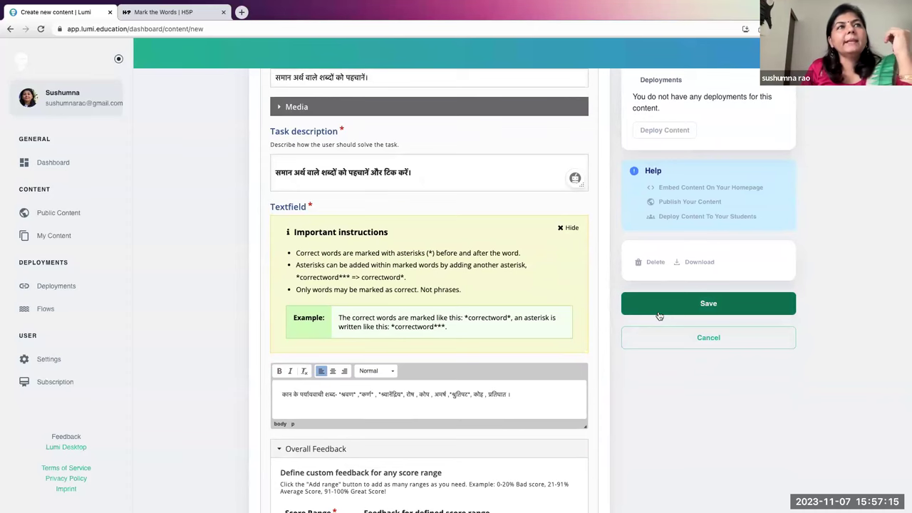
{"action": "scroll", "coordinate": [491, 229], "scroll_direction": "up", "scroll_amount": 4}
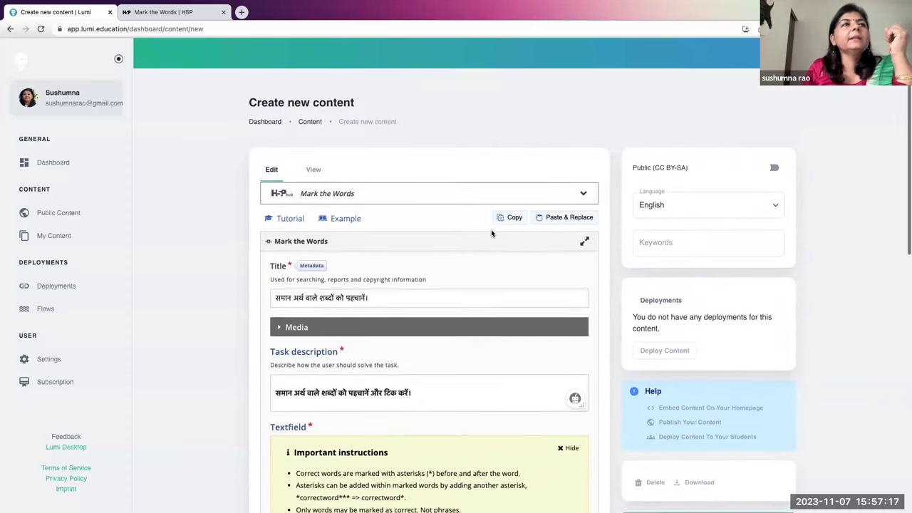
{"action": "scroll", "coordinate": [491, 230], "scroll_direction": "down", "scroll_amount": 3}
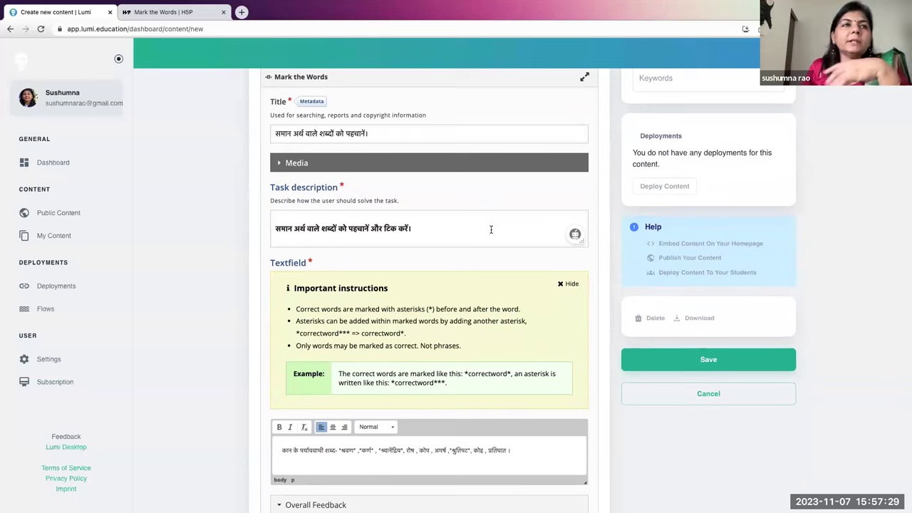
{"action": "scroll", "coordinate": [491, 230], "scroll_direction": "down", "scroll_amount": 5}
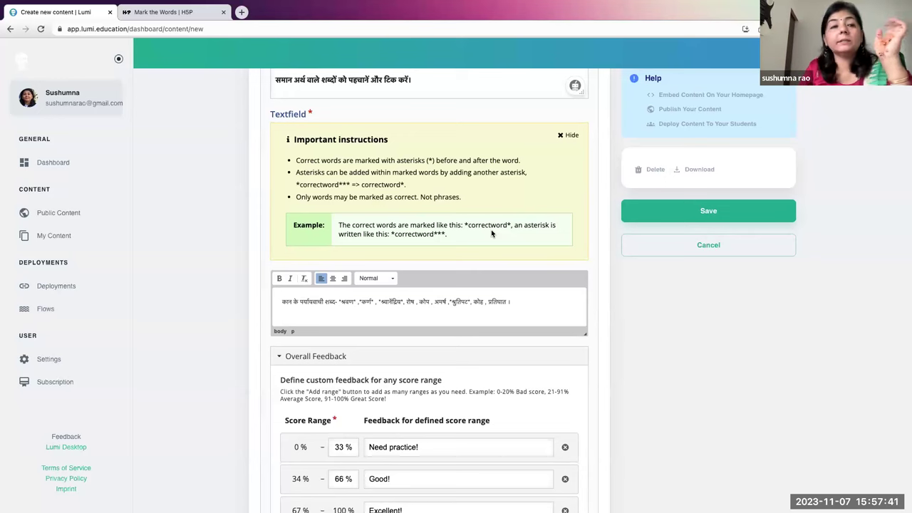
{"action": "scroll", "coordinate": [491, 230], "scroll_direction": "down", "scroll_amount": 1}
{"action": "scroll", "coordinate": [491, 229], "scroll_direction": "down", "scroll_amount": 1}
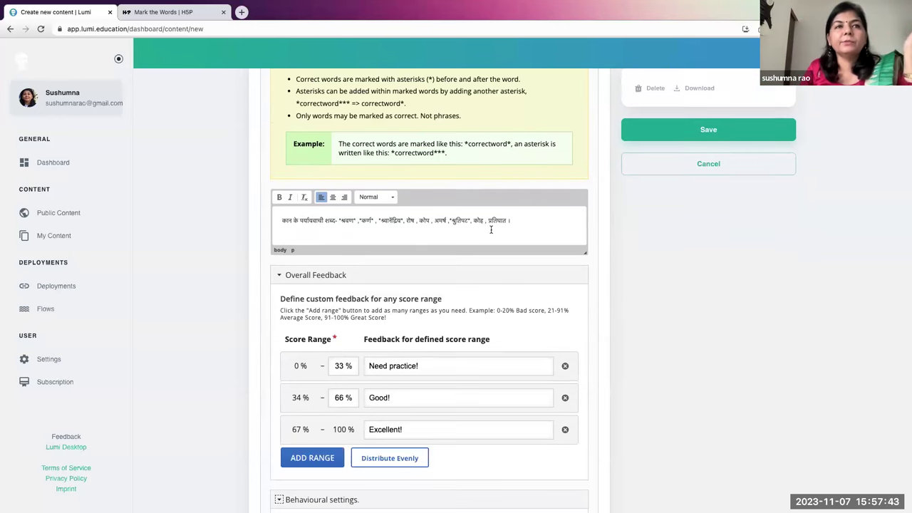
{"action": "scroll", "coordinate": [491, 229], "scroll_direction": "down", "scroll_amount": 1}
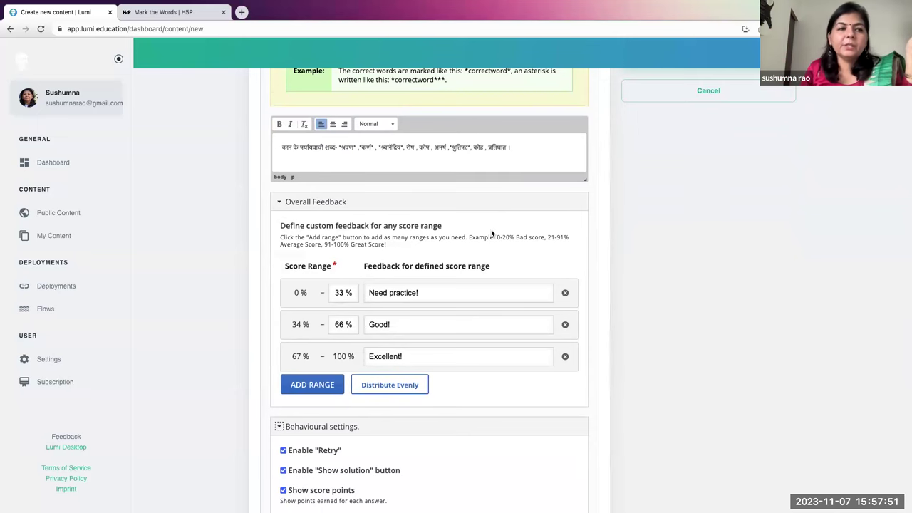
{"action": "scroll", "coordinate": [491, 233], "scroll_direction": "down", "scroll_amount": 2}
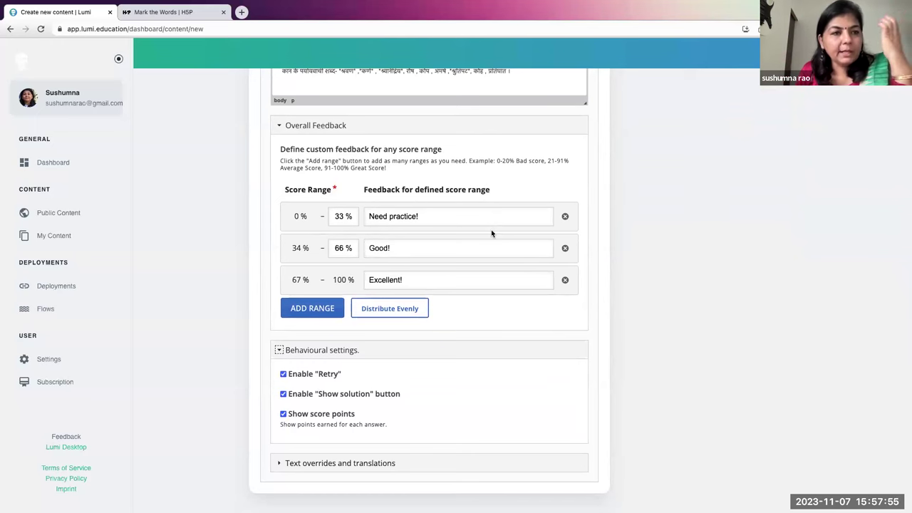
Save the Mark the Words activity and download it.
{"action": "scroll", "coordinate": [491, 233], "scroll_direction": "up", "scroll_amount": 2}
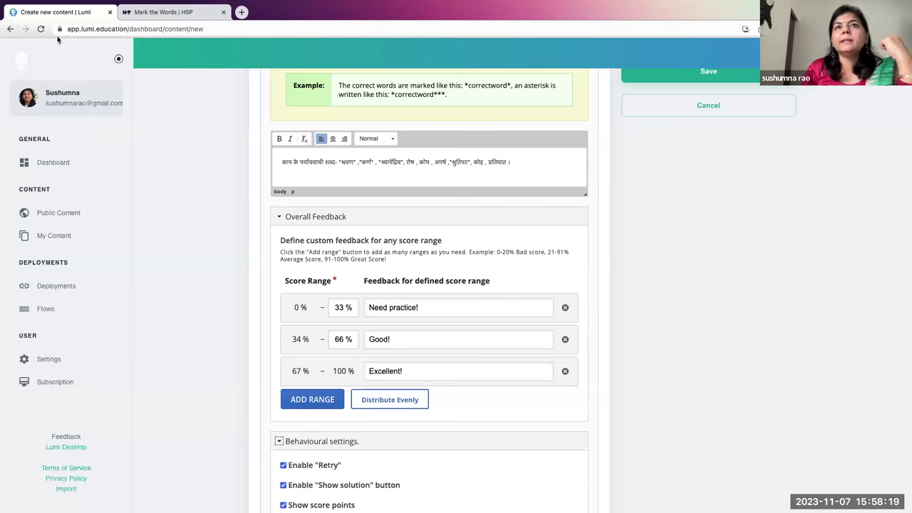
{"action": "left_click", "coordinate": [712, 78]}
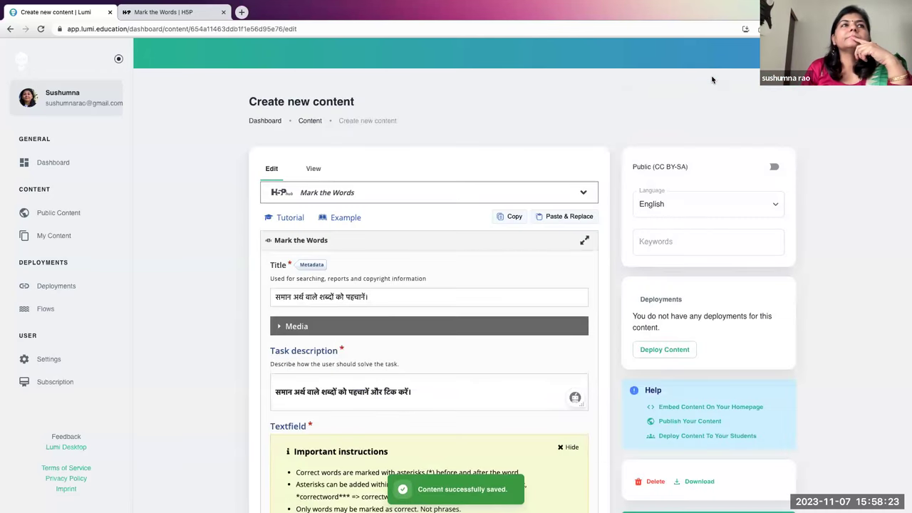
{"action": "scroll", "coordinate": [439, 313], "scroll_direction": "down", "scroll_amount": 5}
{"action": "scroll", "coordinate": [441, 319], "scroll_direction": "down", "scroll_amount": 3}
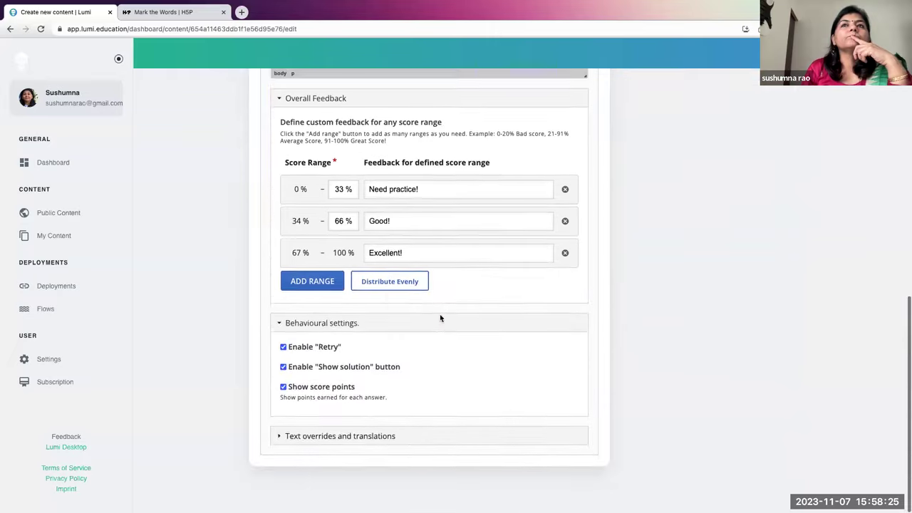
{"action": "scroll", "coordinate": [439, 317], "scroll_direction": "up", "scroll_amount": 8}
{"action": "scroll", "coordinate": [440, 319], "scroll_direction": "down", "scroll_amount": 4}
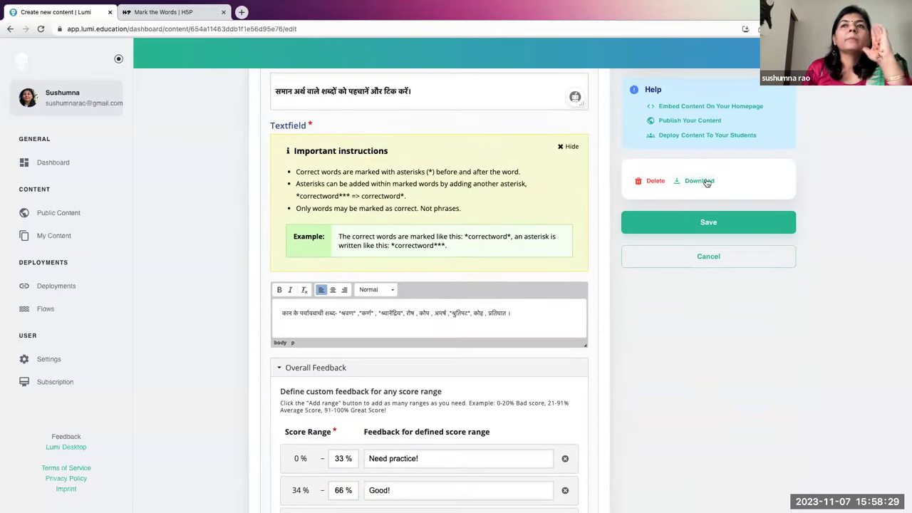
{"action": "left_click", "coordinate": [705, 182]}
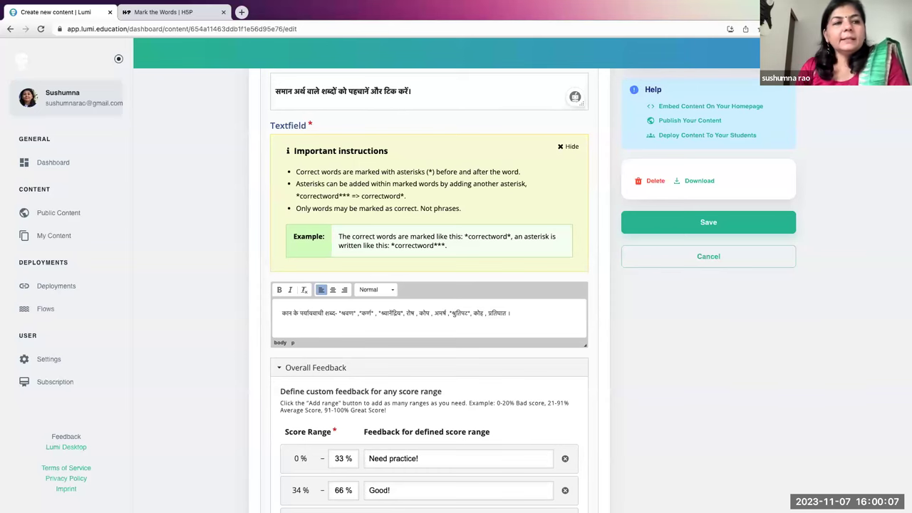
Expand the text overrides and translations and look through the Mark the Words button labels and message texts.
{"action": "scroll", "coordinate": [313, 282], "scroll_direction": "down", "scroll_amount": 3}
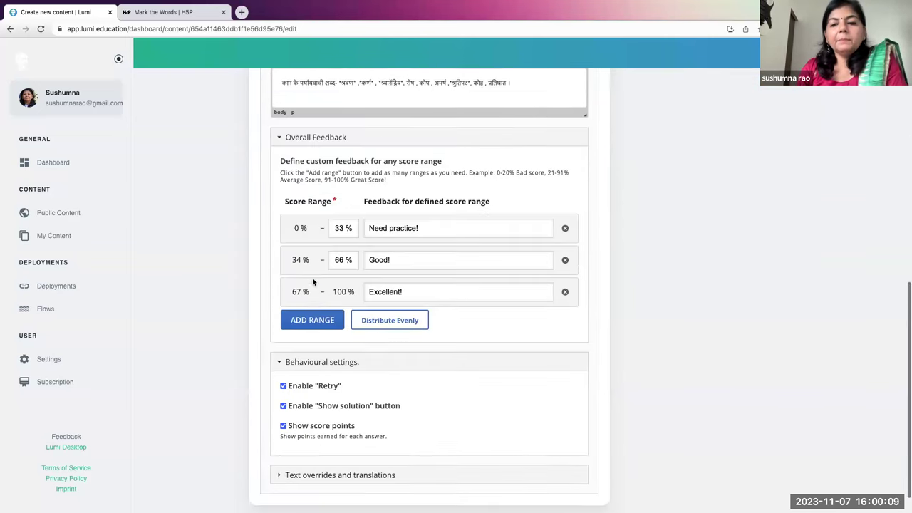
{"action": "scroll", "coordinate": [313, 282], "scroll_direction": "down", "scroll_amount": 1}
{"action": "left_click", "coordinate": [291, 442]}
{"action": "scroll", "coordinate": [291, 444], "scroll_direction": "down", "scroll_amount": 3}
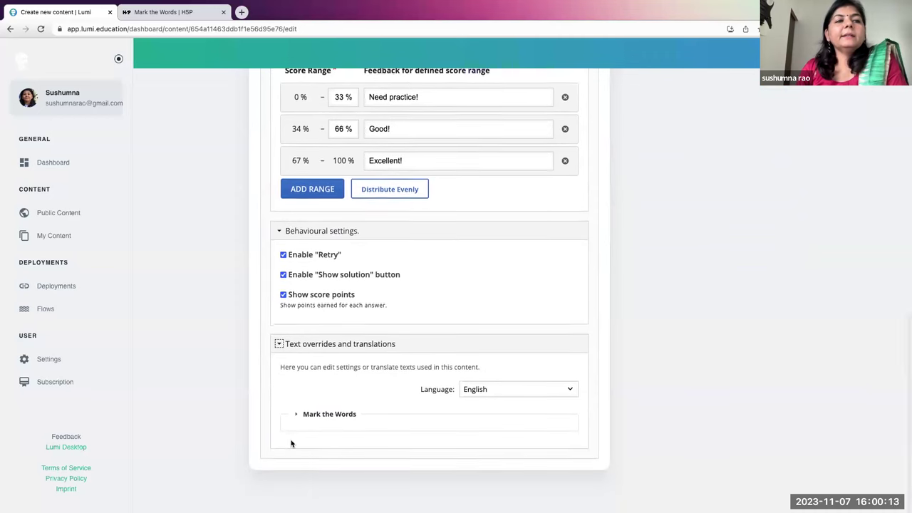
{"action": "left_click", "coordinate": [296, 421]}
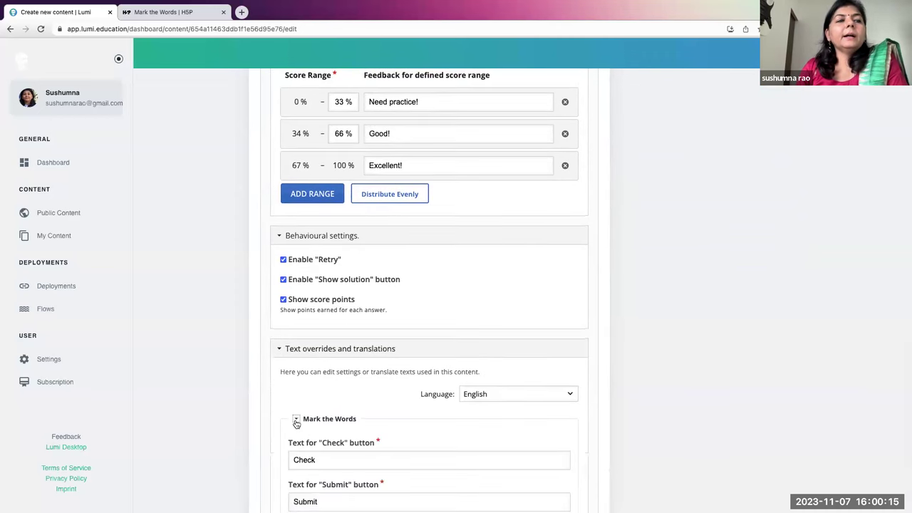
{"action": "scroll", "coordinate": [295, 422], "scroll_direction": "down", "scroll_amount": 10}
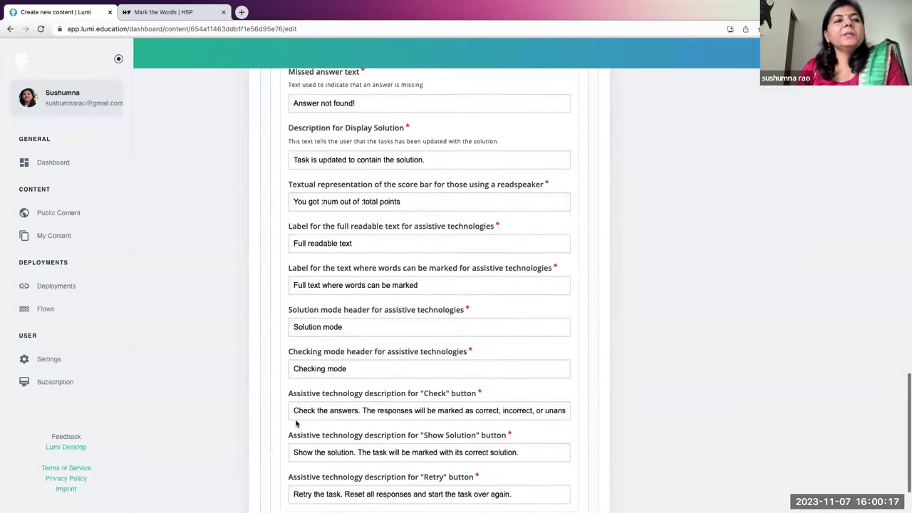
{"action": "scroll", "coordinate": [294, 422], "scroll_direction": "up", "scroll_amount": 10}
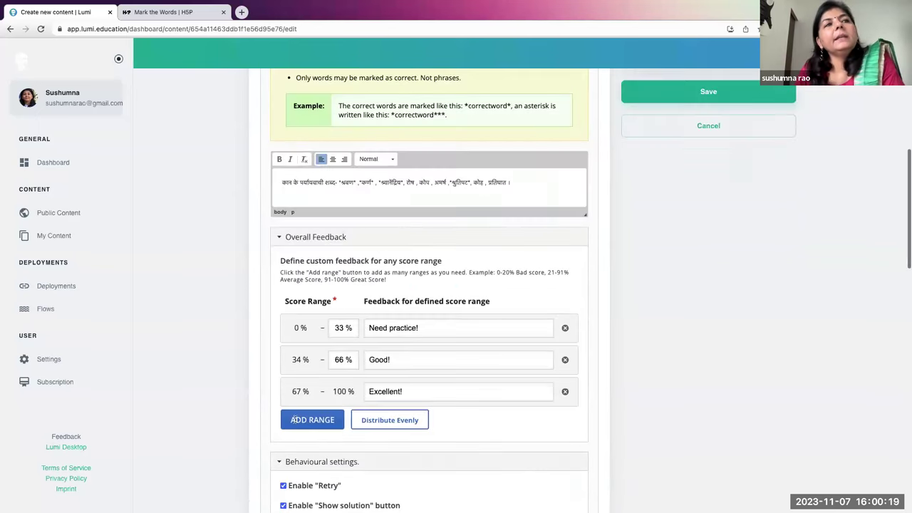
Save the Mark the Words activity again.
{"action": "scroll", "coordinate": [293, 421], "scroll_direction": "up", "scroll_amount": 6}
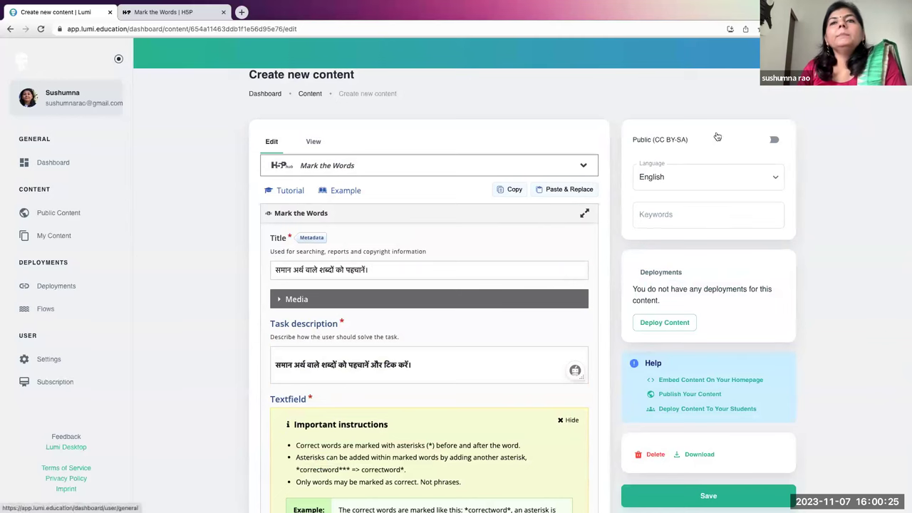
{"action": "scroll", "coordinate": [707, 201], "scroll_direction": "down", "scroll_amount": 2}
{"action": "scroll", "coordinate": [708, 201], "scroll_direction": "down", "scroll_amount": 1}
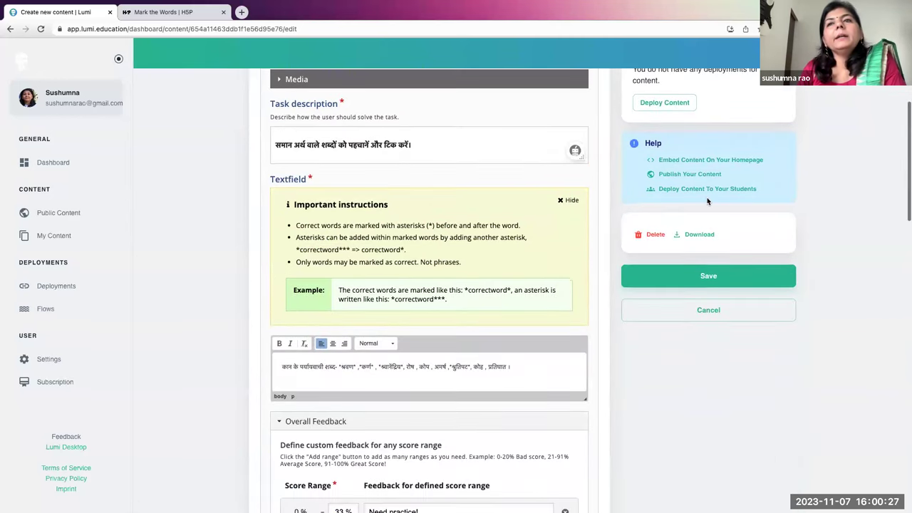
{"action": "left_click", "coordinate": [682, 282]}
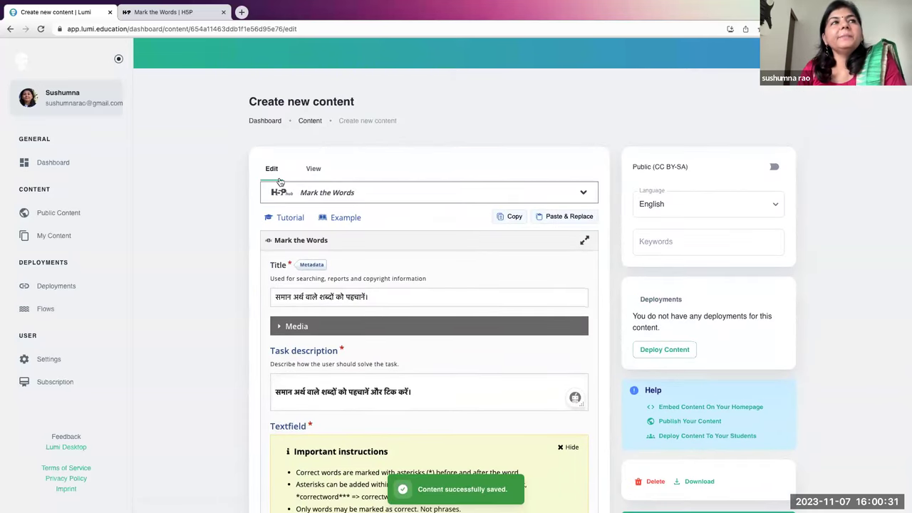
Preview the activity, mark श्रवण, कर्ण, श्वानेंद्रिय and श्रुतिपट as synonyms, and check the answers.
{"action": "left_click", "coordinate": [318, 172]}
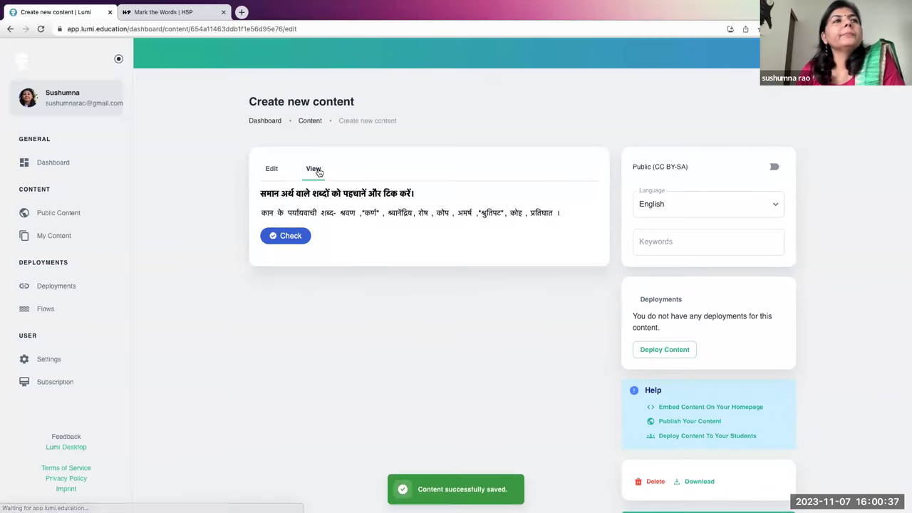
{"action": "left_click", "coordinate": [347, 216]}
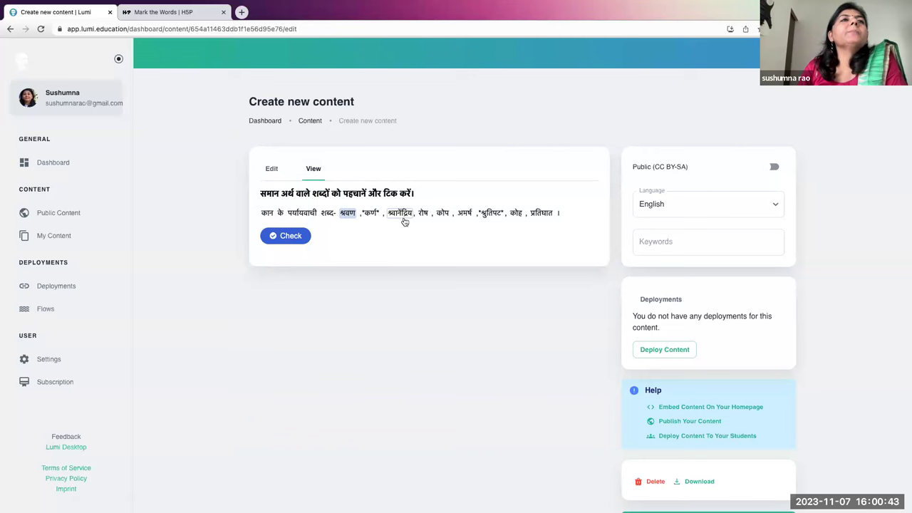
{"action": "left_click", "coordinate": [369, 216]}
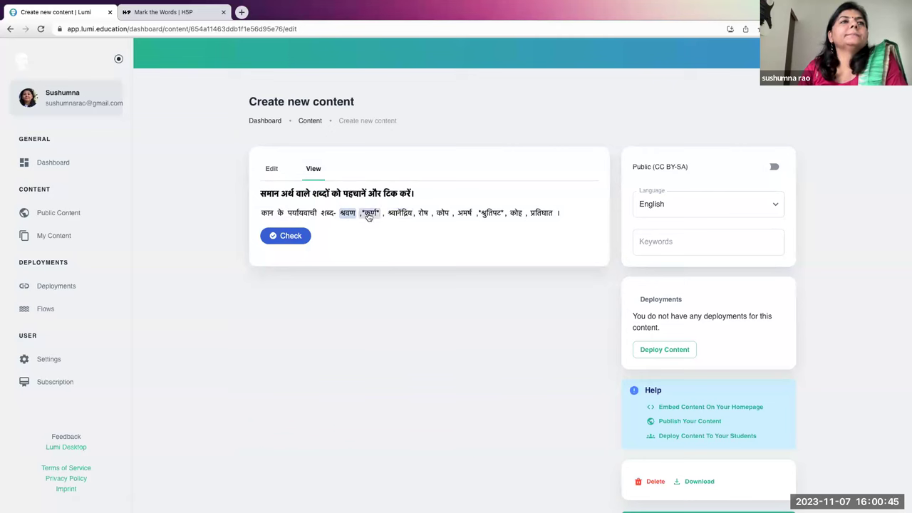
{"action": "left_click", "coordinate": [403, 213]}
{"action": "left_click", "coordinate": [495, 214]}
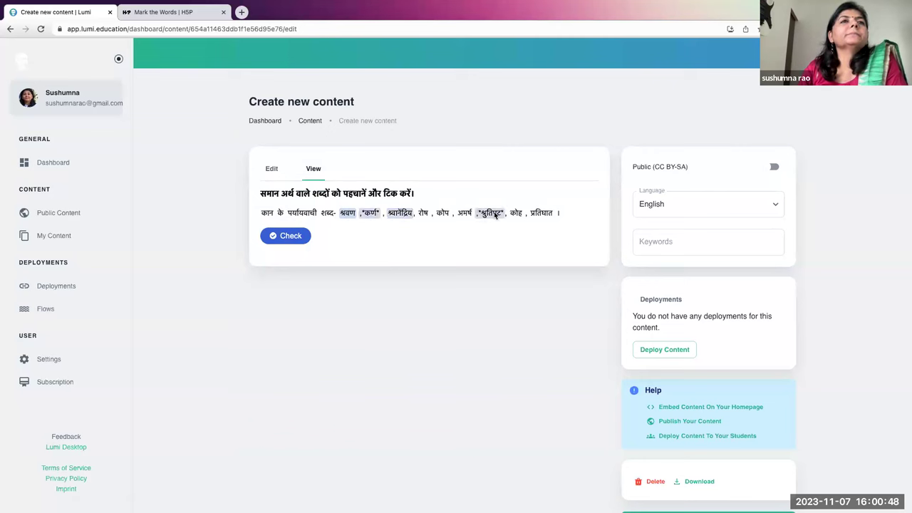
{"action": "left_click", "coordinate": [288, 238]}
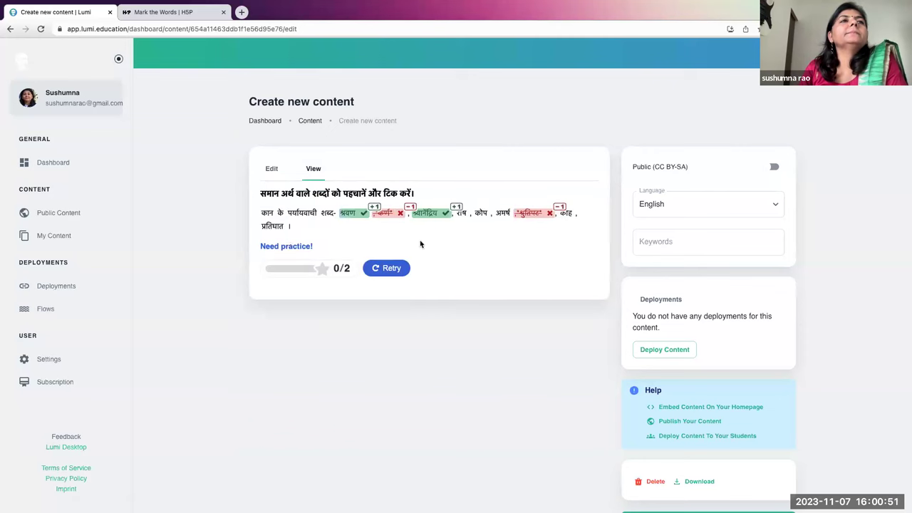
Insert a space between each asterisk and the words कर्ण and श्रुतिपट in the word list, and save the activity.
{"action": "left_click", "coordinate": [272, 169]}
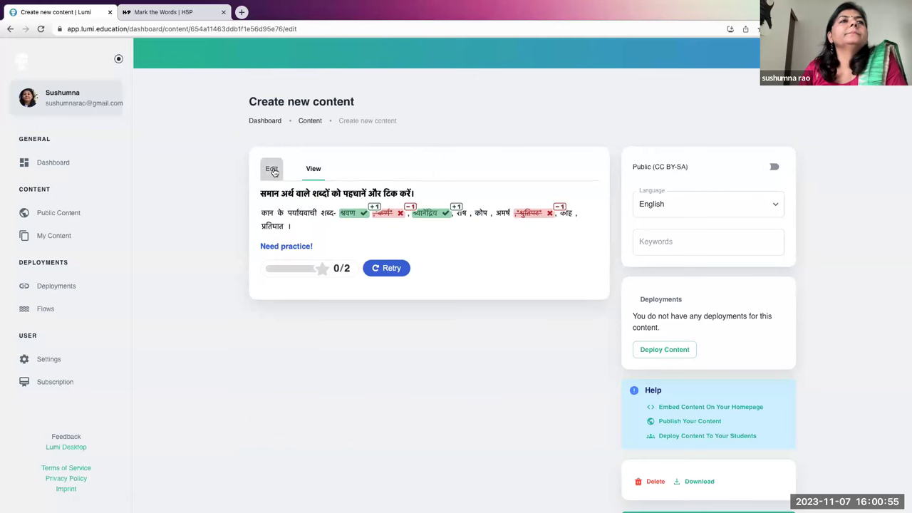
{"action": "scroll", "coordinate": [361, 290], "scroll_direction": "down", "scroll_amount": 5}
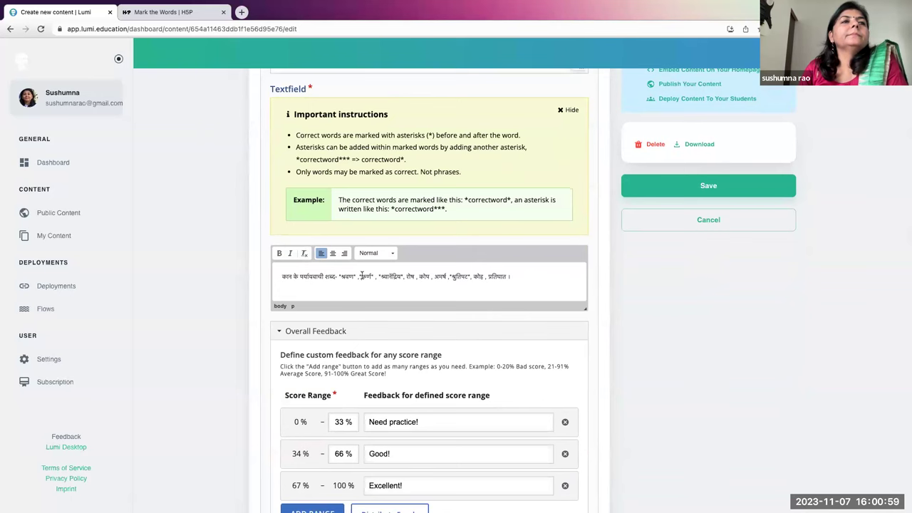
{"action": "left_click", "coordinate": [374, 275]}
{"action": "type", "text": "*"}
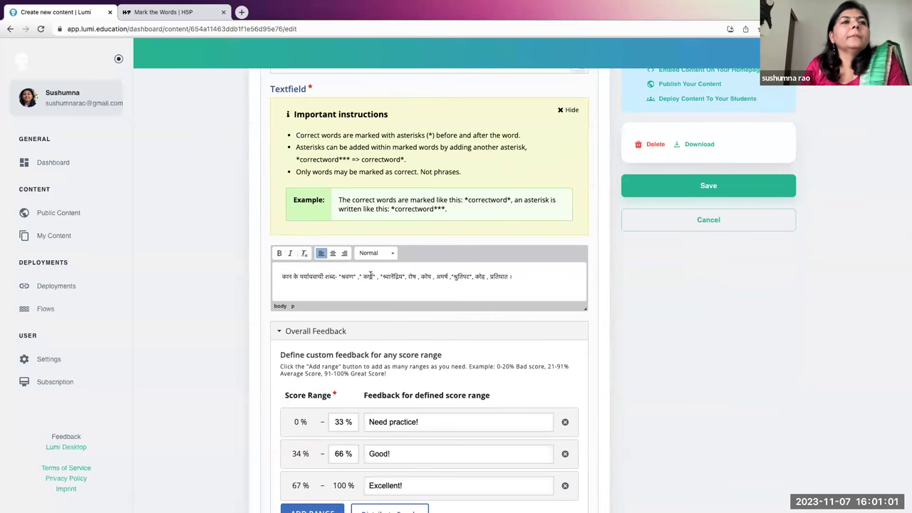
{"action": "left_click", "coordinate": [374, 276]}
{"action": "type", "text": "*"}
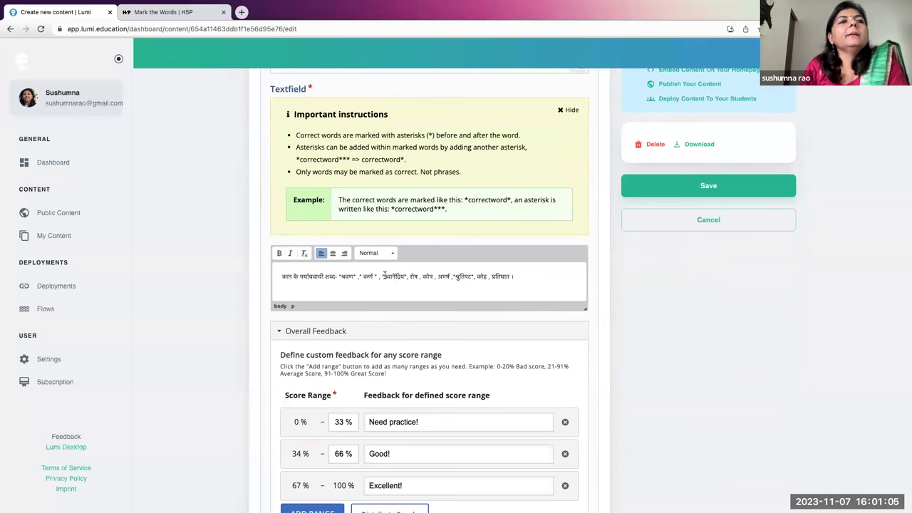
{"action": "left_click", "coordinate": [457, 275]}
{"action": "type", "text": "*"}
{"action": "left_click", "coordinate": [474, 276]}
{"action": "type", "text": "*"}
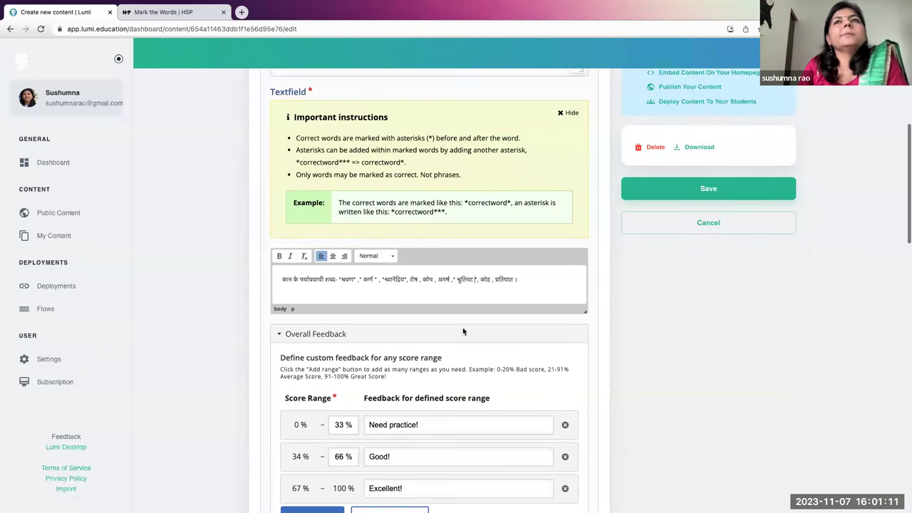
{"action": "left_click", "coordinate": [708, 186]}
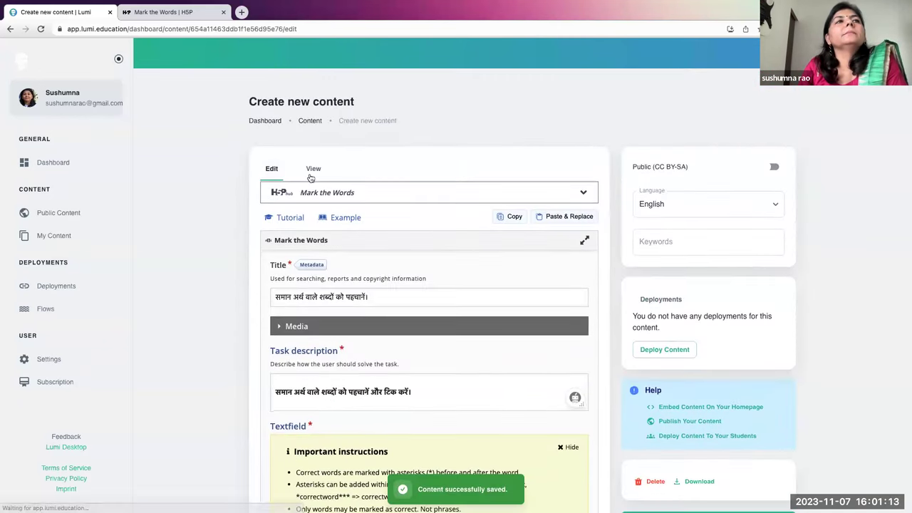
Preview the activity, mark only श्रवण, check the answer and show the solution.
{"action": "left_click", "coordinate": [313, 169]}
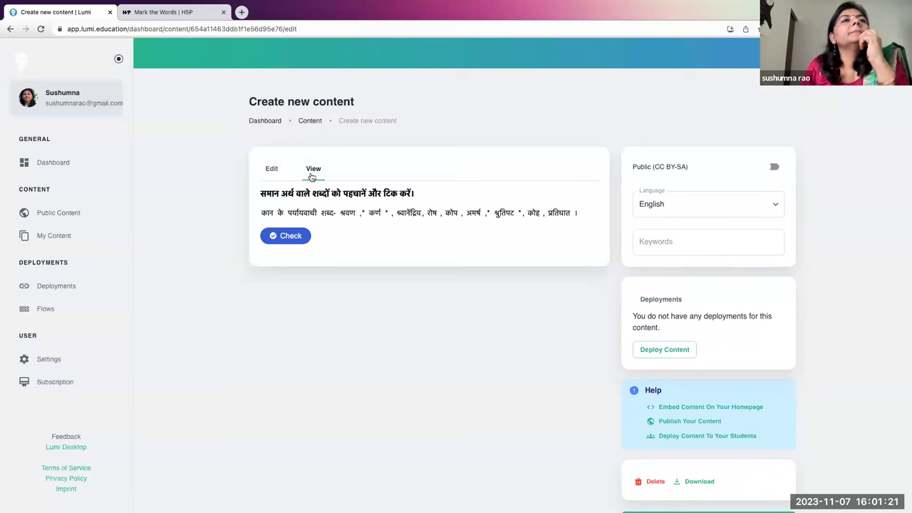
{"action": "left_click", "coordinate": [348, 212]}
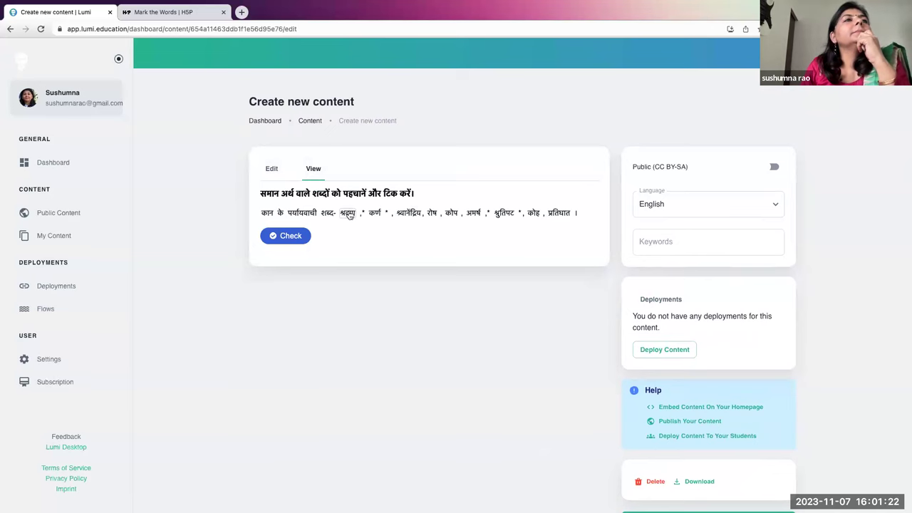
{"action": "left_click", "coordinate": [296, 238]}
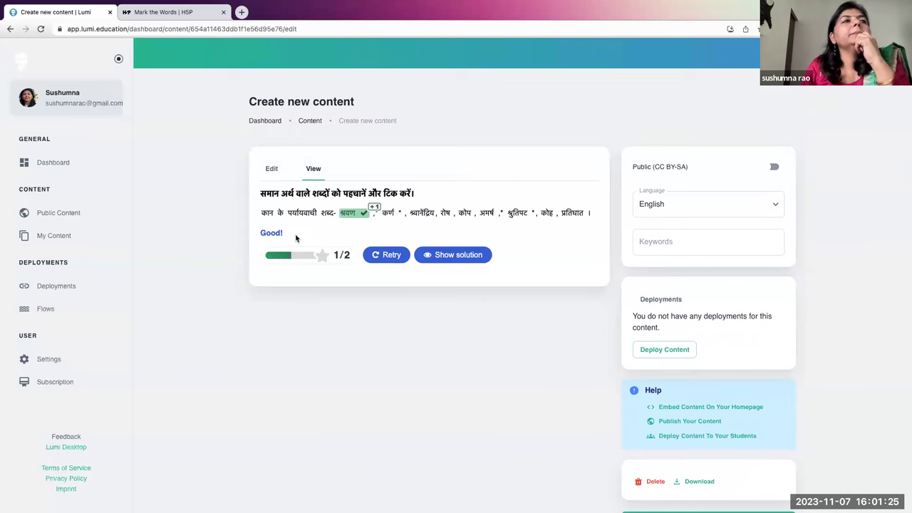
{"action": "left_click", "coordinate": [457, 254]}
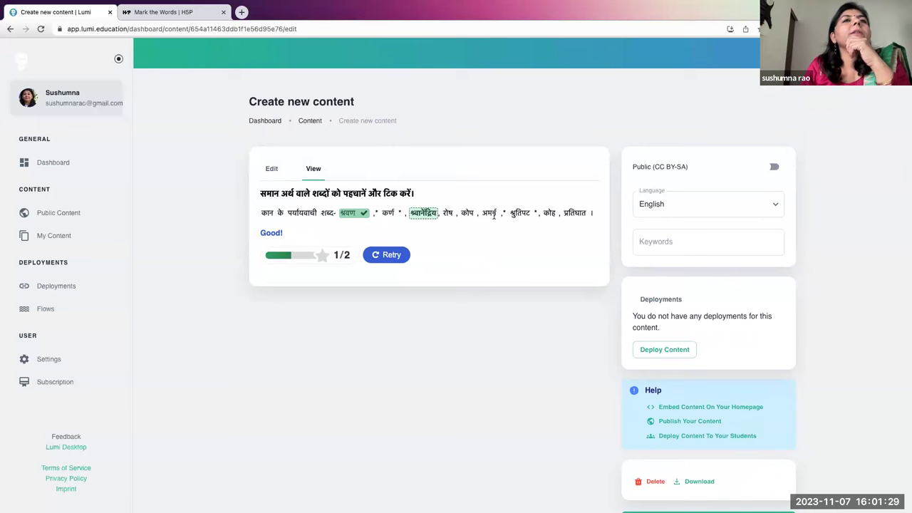
Remove the spaces between the asterisks and the words कर्ण and श्रुतिपट in the word list, and save the activity.
{"action": "left_click", "coordinate": [271, 169]}
{"action": "scroll", "coordinate": [358, 360], "scroll_direction": "down", "scroll_amount": 5}
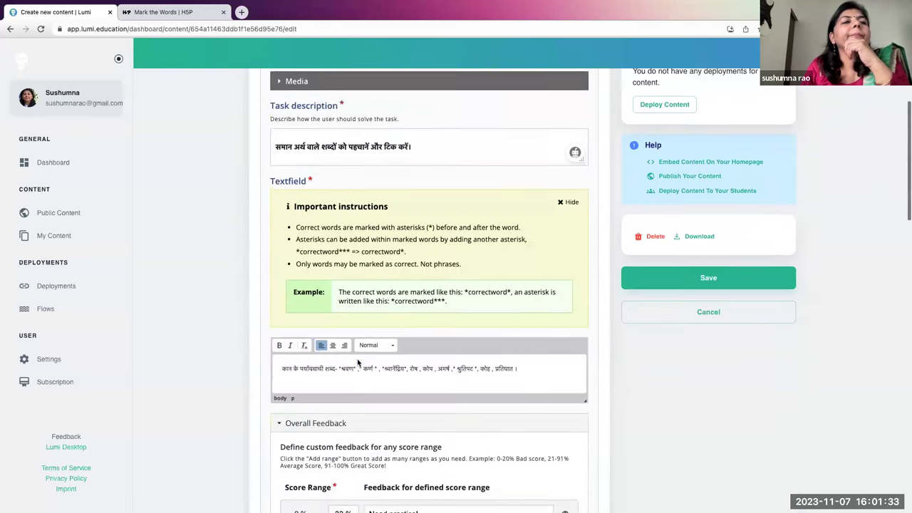
{"action": "left_click", "coordinate": [361, 336]}
{"action": "key", "text": "BackSpace"}
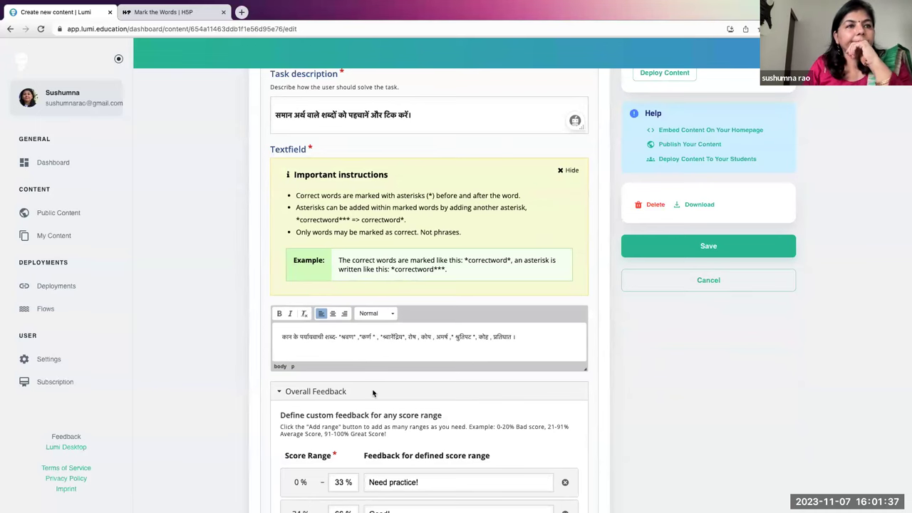
{"action": "key", "text": "BackSpace"}
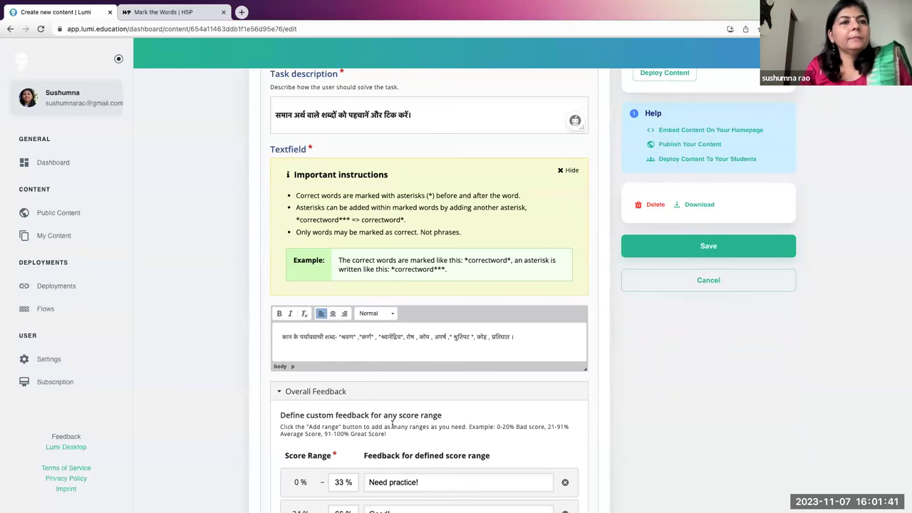
{"action": "left_click", "coordinate": [450, 337]}
{"action": "key", "text": "BackSpace"}
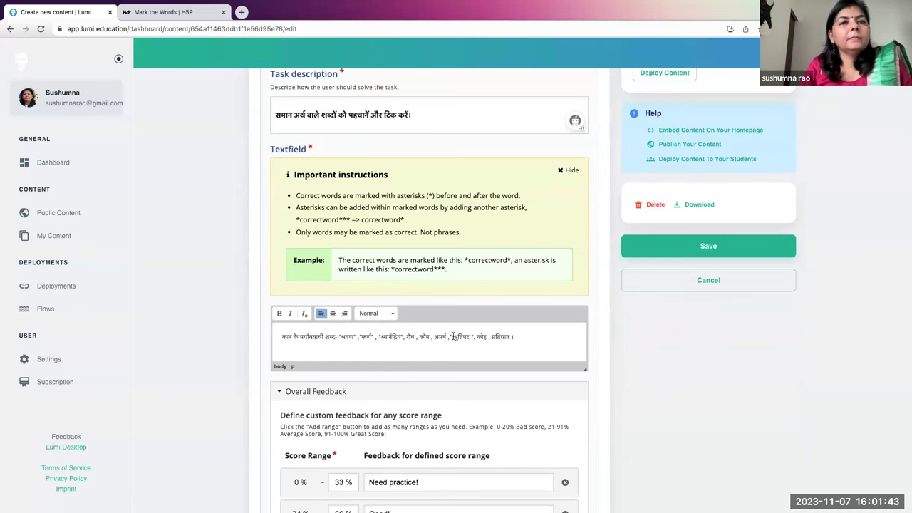
{"action": "left_click", "coordinate": [472, 337]}
{"action": "key", "text": "BackSpace"}
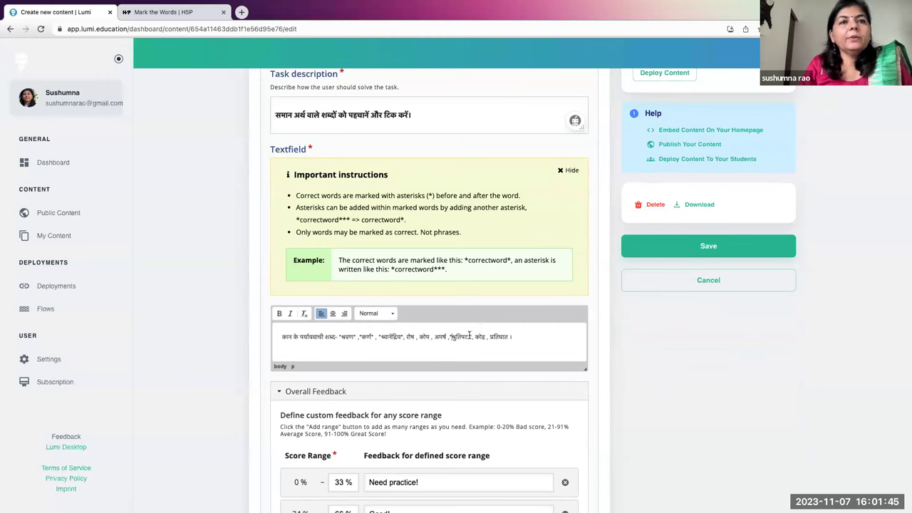
{"action": "key", "text": "BackSpace"}
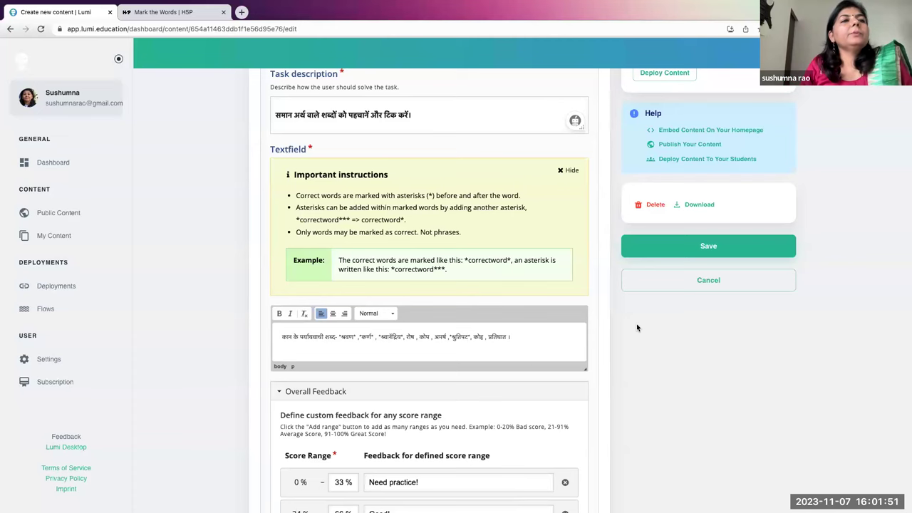
{"action": "left_click", "coordinate": [704, 250]}
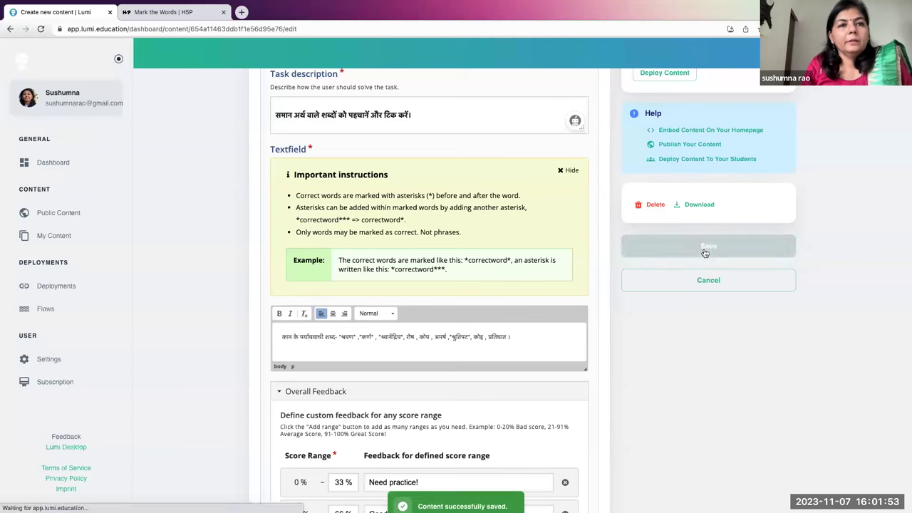
Test the activity in the preview by checking श्वानेंद्रिय alone, and retry with both श्रवण and श्वानेंद्रिय marked.
{"action": "scroll", "coordinate": [397, 191], "scroll_direction": "up", "scroll_amount": 5}
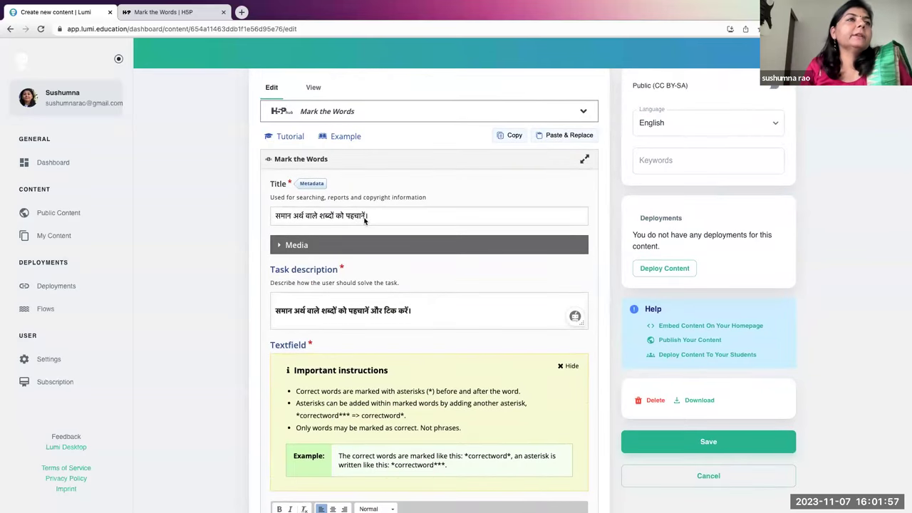
{"action": "scroll", "coordinate": [365, 236], "scroll_direction": "up", "scroll_amount": 2}
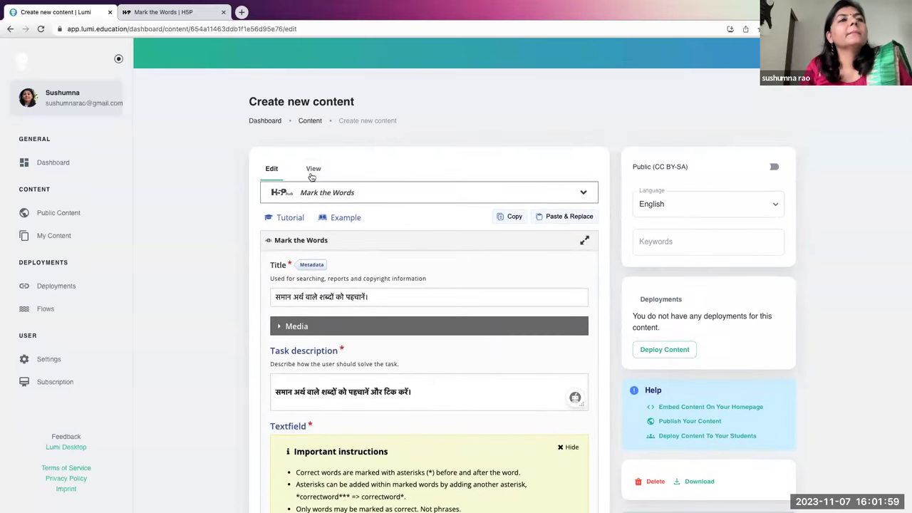
{"action": "left_click", "coordinate": [312, 171]}
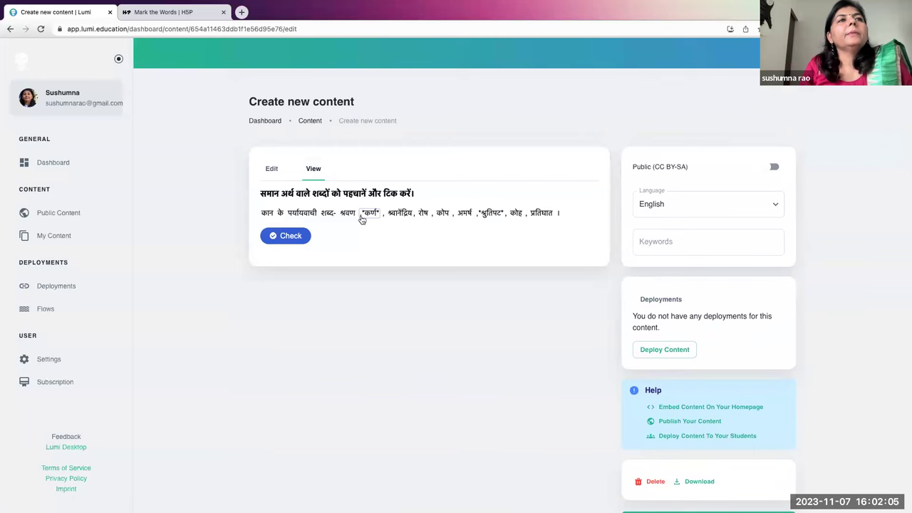
{"action": "left_click", "coordinate": [402, 214]}
{"action": "left_click", "coordinate": [302, 236]}
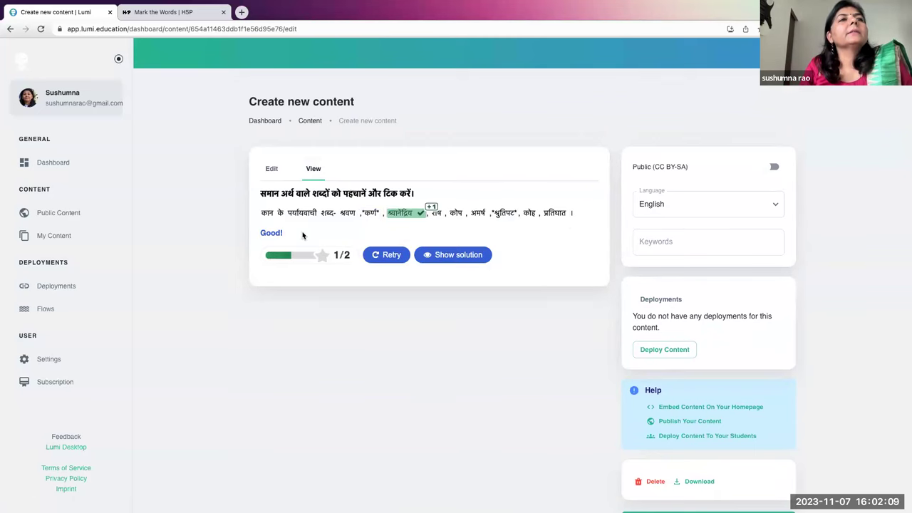
{"action": "left_click", "coordinate": [389, 255]}
{"action": "left_click", "coordinate": [401, 213]}
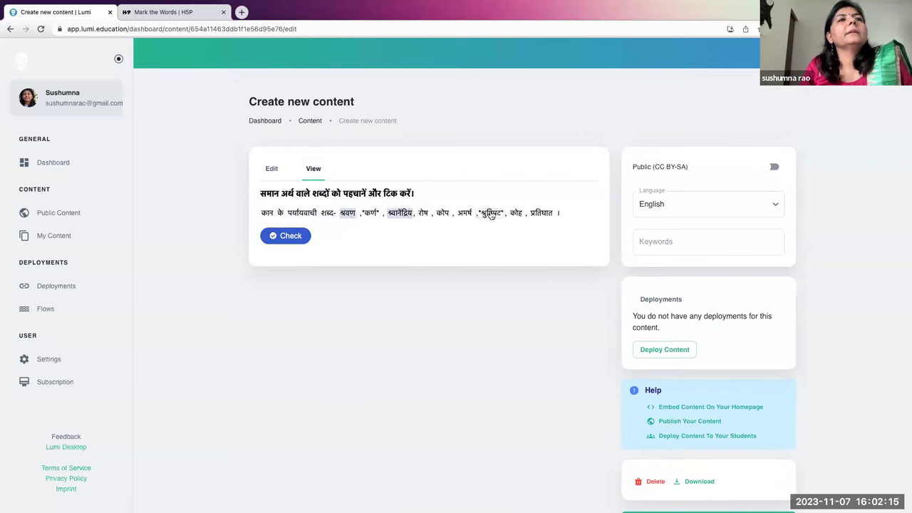
{"action": "left_click", "coordinate": [295, 237]}
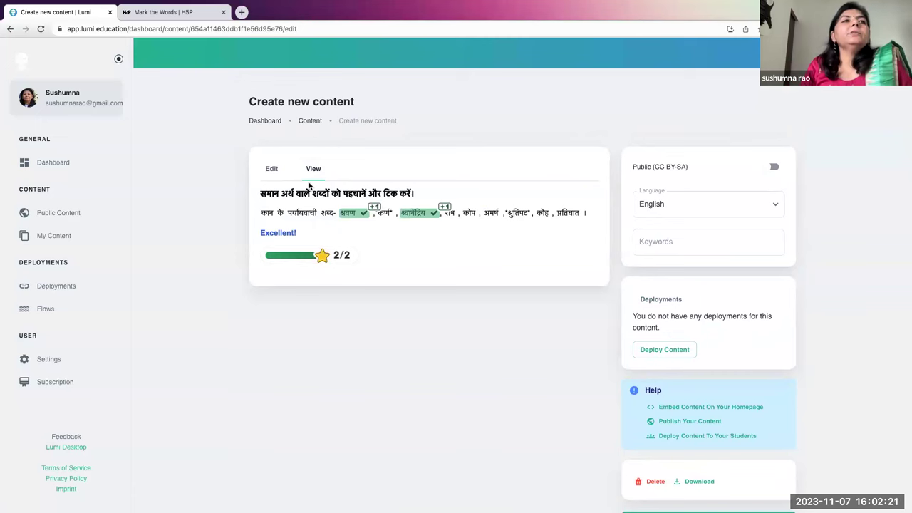
Move *कर्ण* with its asterisks from after श्रवण to the end of the word list, and save and preview the activity.
{"action": "left_click", "coordinate": [272, 169]}
{"action": "scroll", "coordinate": [425, 297], "scroll_direction": "down", "scroll_amount": 3}
{"action": "scroll", "coordinate": [426, 296], "scroll_direction": "down", "scroll_amount": 2}
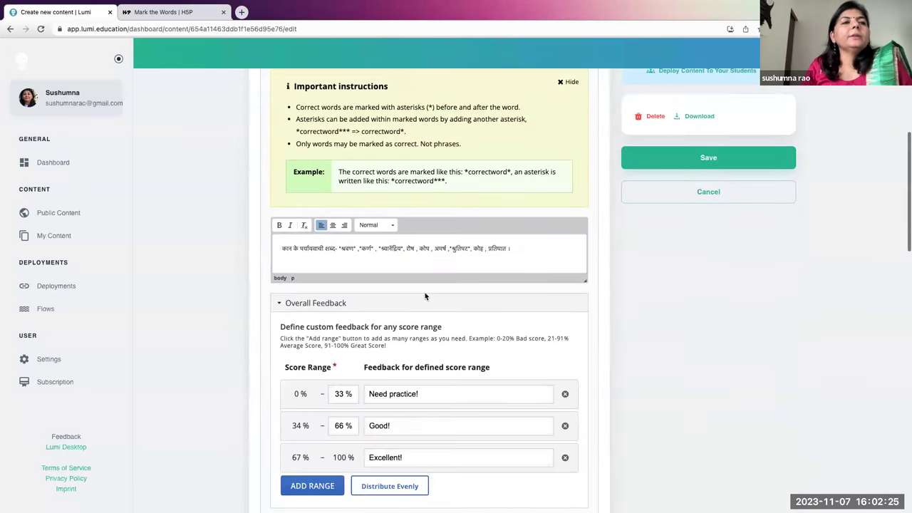
{"action": "left_click_drag", "start_coordinate": [360, 248], "coordinate": [375, 248]}
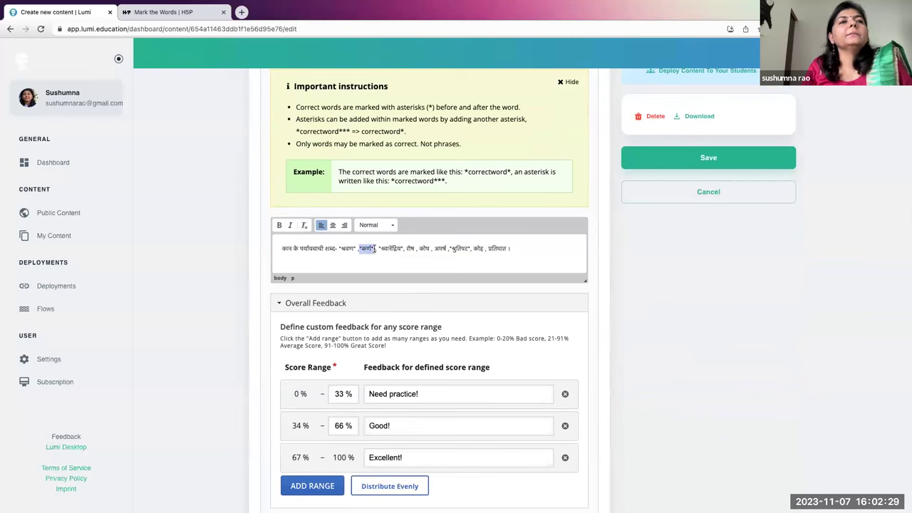
{"action": "mouse_move", "coordinate": [371, 248]}
{"action": "left_mouse_down"}
{"action": "mouse_move", "coordinate": [357, 248]}
{"action": "mouse_move", "coordinate": [373, 247]}
{"action": "left_mouse_up"}
{"action": "key", "text": "ctrl+c"}
{"action": "key", "text": "BackSpace"}
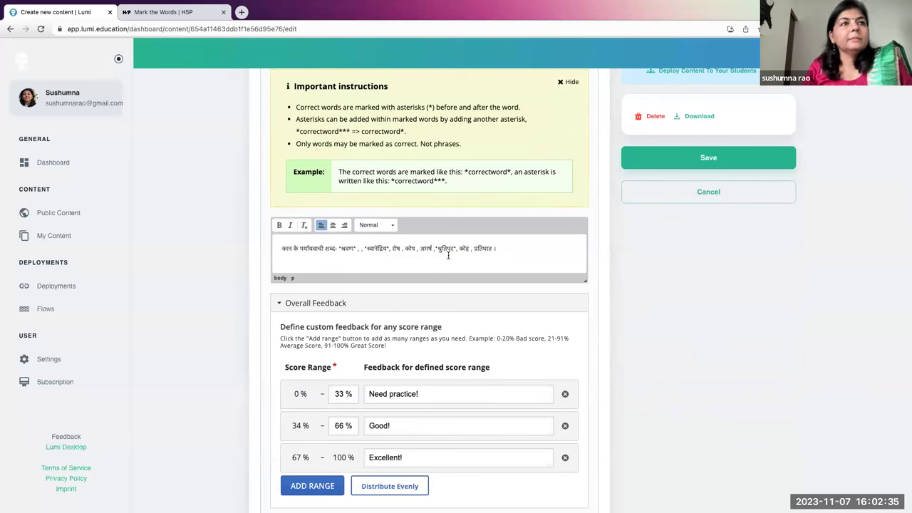
{"action": "key", "text": "Delete"}
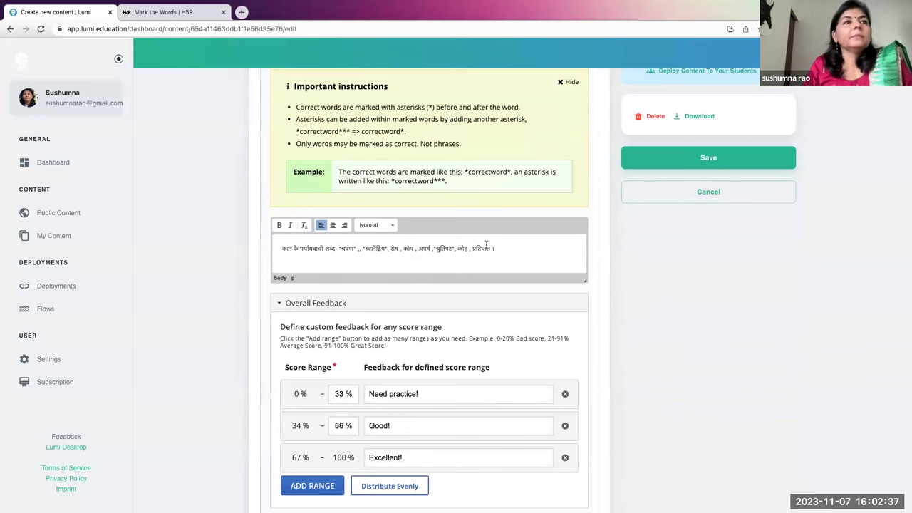
{"action": "key", "text": "ctrl+v"}
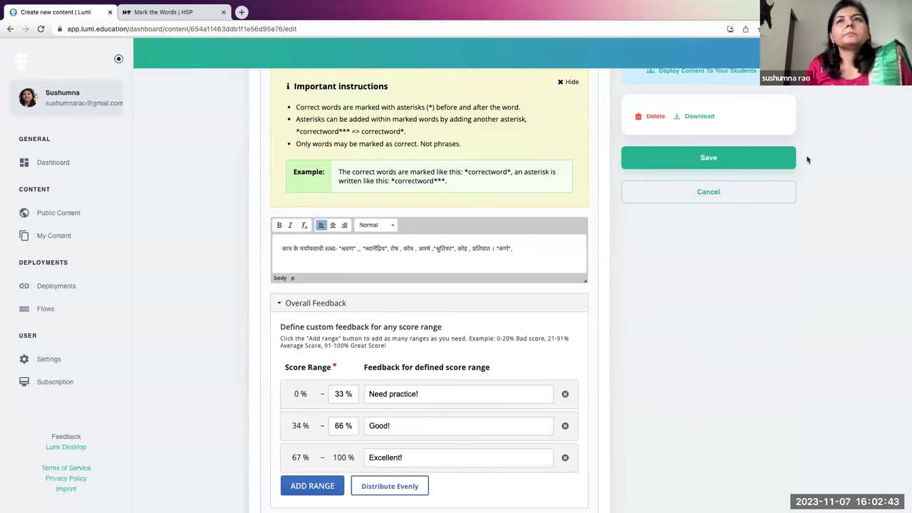
{"action": "left_click", "coordinate": [764, 153]}
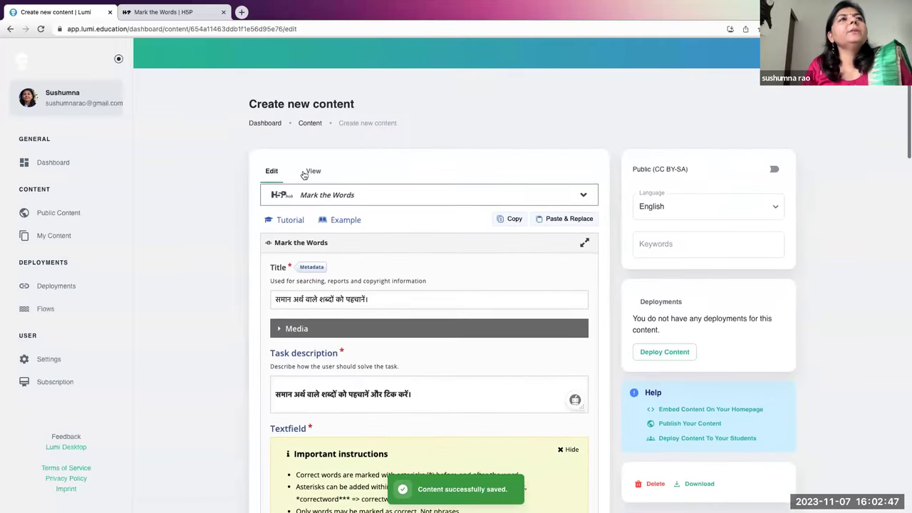
{"action": "left_click", "coordinate": [314, 171]}
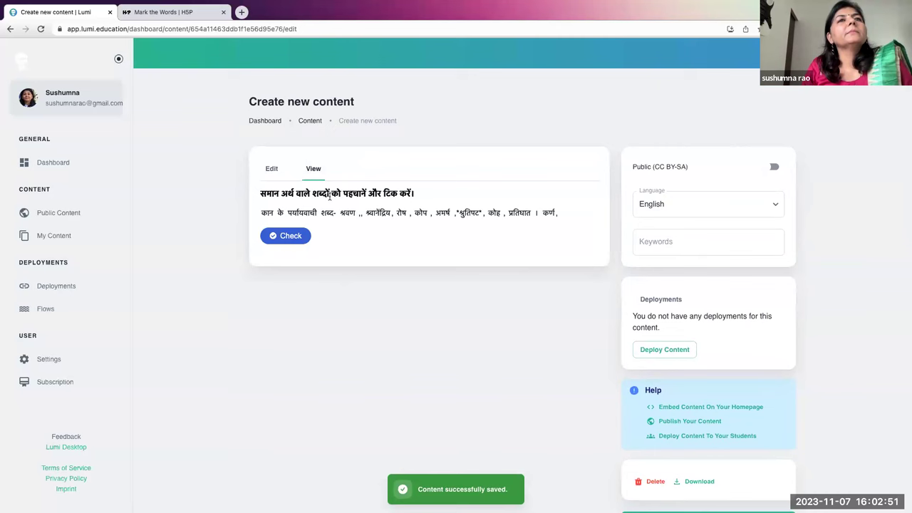
Check the answer with only कर्ण marked in the preview, and remove the extra comma after *श्रवण* in the word list.
{"action": "left_click", "coordinate": [296, 238]}
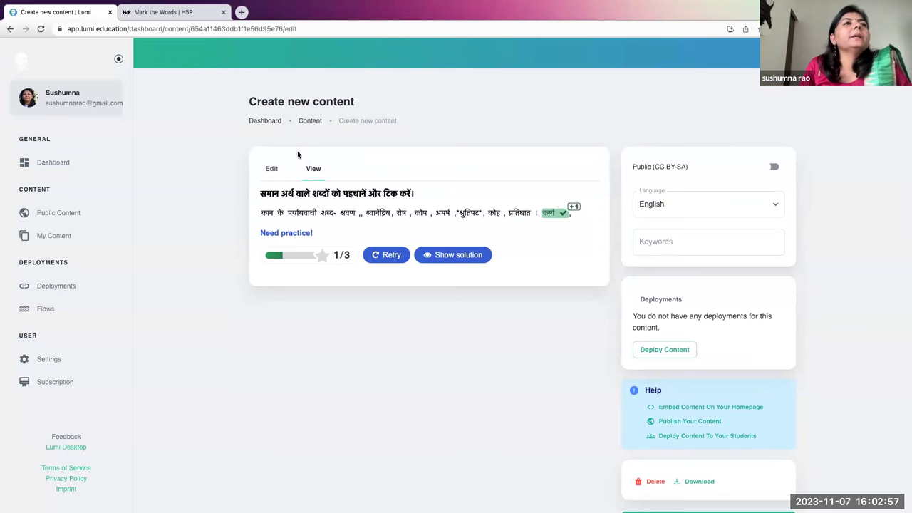
{"action": "left_click", "coordinate": [272, 168]}
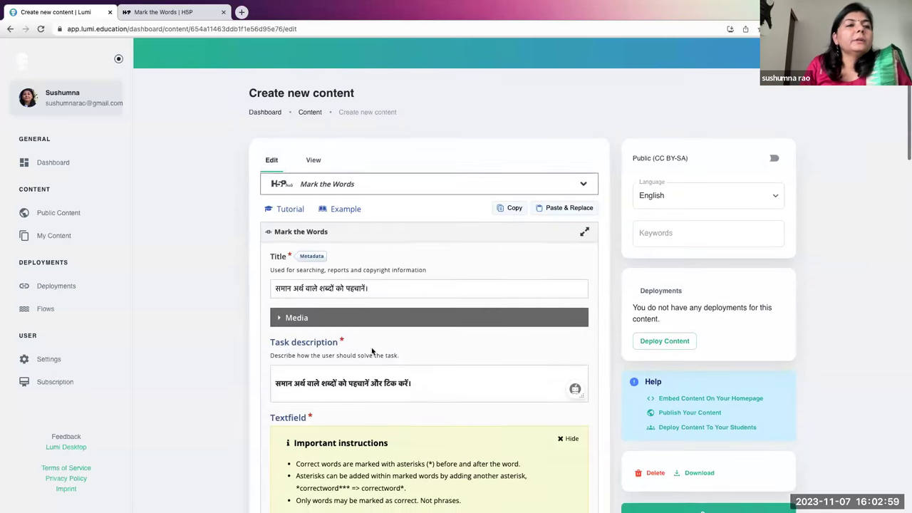
{"action": "scroll", "coordinate": [371, 347], "scroll_direction": "down", "scroll_amount": 5}
{"action": "left_click", "coordinate": [362, 303]}
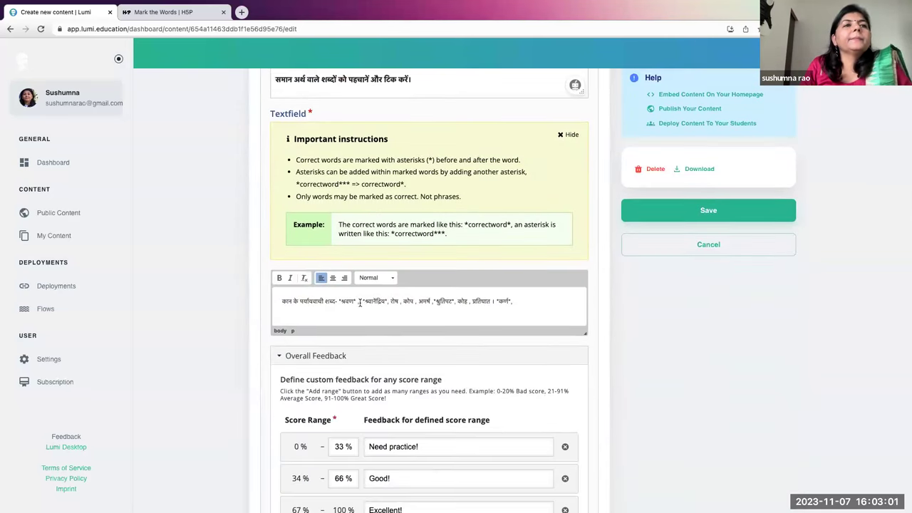
{"action": "key", "text": "shift+End"}
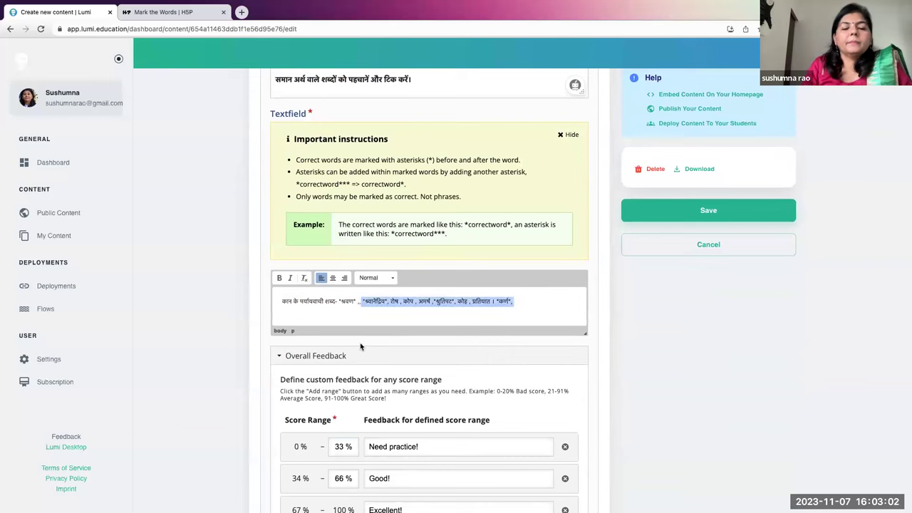
{"action": "left_click", "coordinate": [360, 301]}
{"action": "key", "text": "BackSpace"}
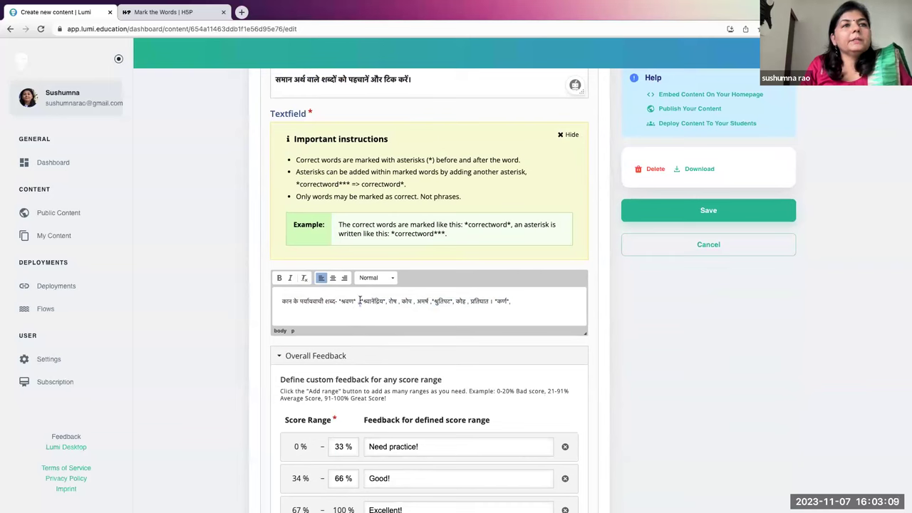
{"action": "type", "text": ","}
Move *श्वानेंद्रिय* with its asterisks from after *श्रवण* to the end of the word list, and save the activity.
{"action": "left_click_drag", "start_coordinate": [385, 300], "coordinate": [360, 300]}
{"action": "key", "text": "BackSpace"}
{"action": "key", "text": "BackSpace"}
{"action": "key", "text": "BackSpace"}
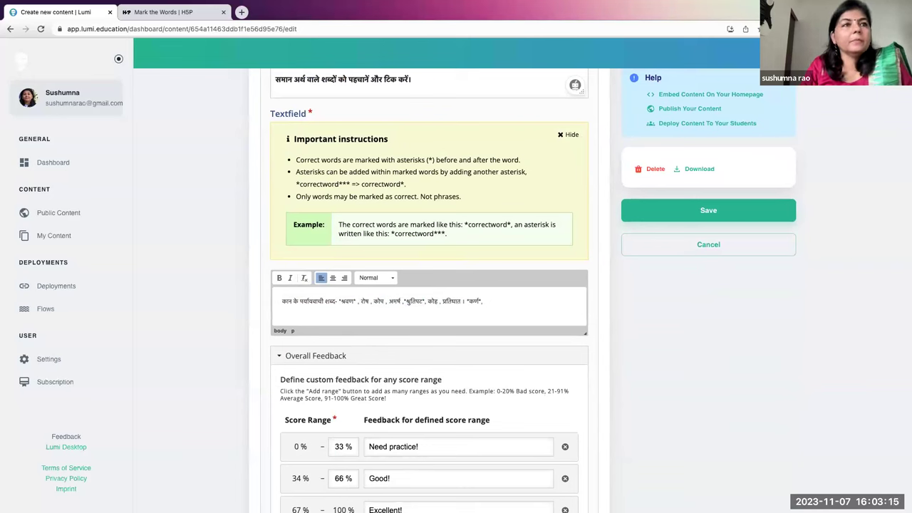
{"action": "left_click", "coordinate": [494, 301]}
{"action": "type", "text": "*श्रोत्रेंद्रिय*"}
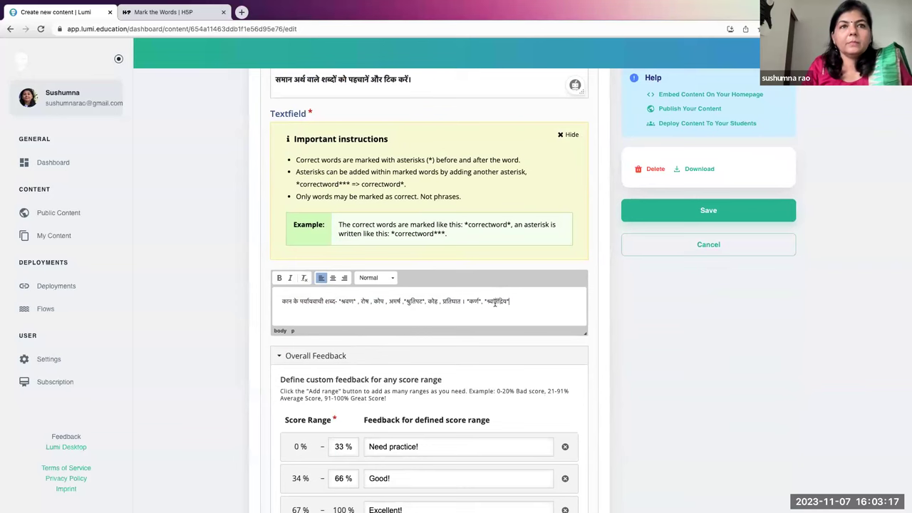
{"action": "left_click", "coordinate": [709, 213]}
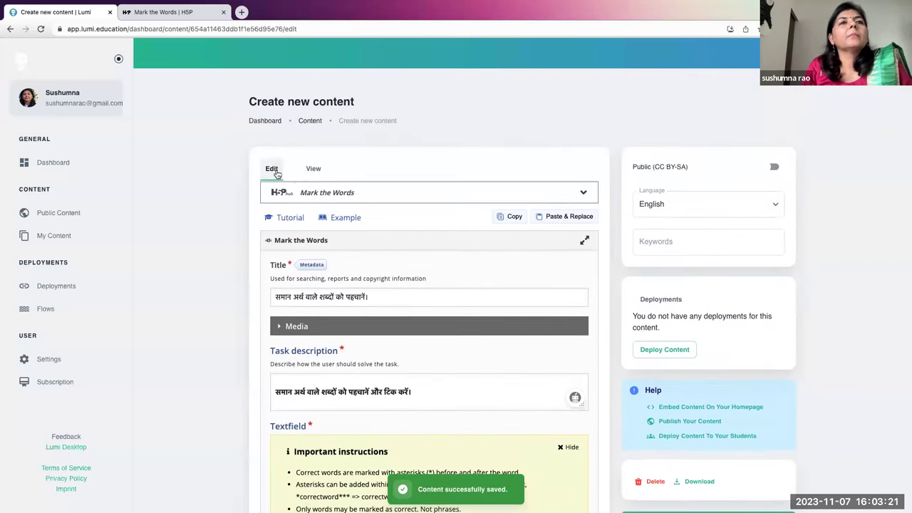
Preview the activity, mark श्रवण, कर्ण and श्वानेंद्रिय, and check the answer.
{"action": "left_click", "coordinate": [314, 168]}
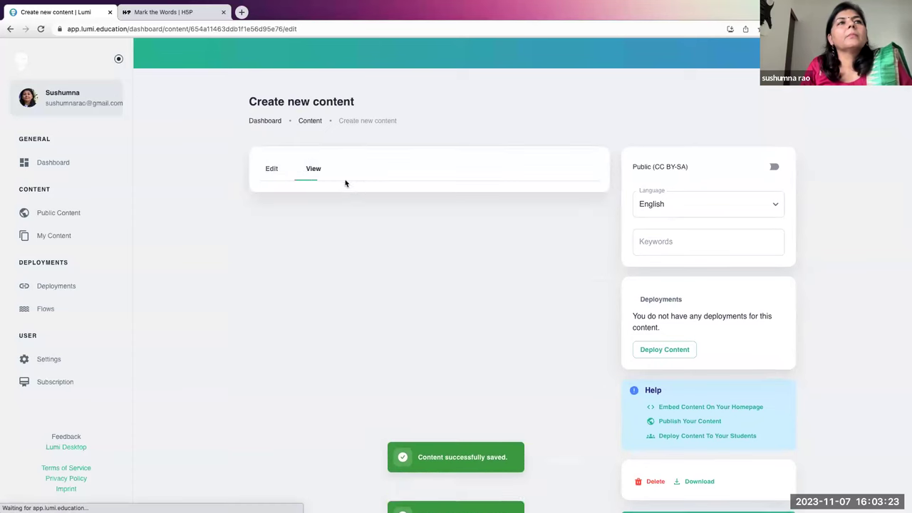
{"action": "left_click", "coordinate": [515, 213]}
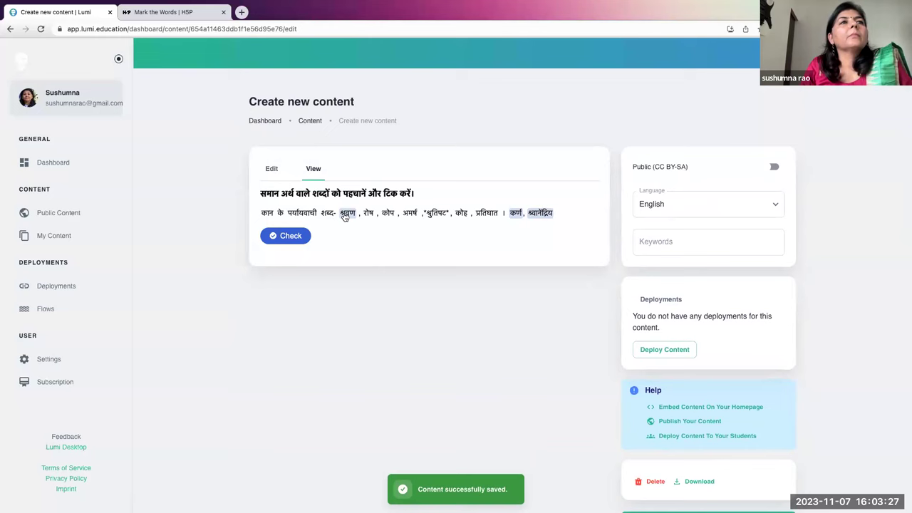
{"action": "left_click", "coordinate": [280, 237]}
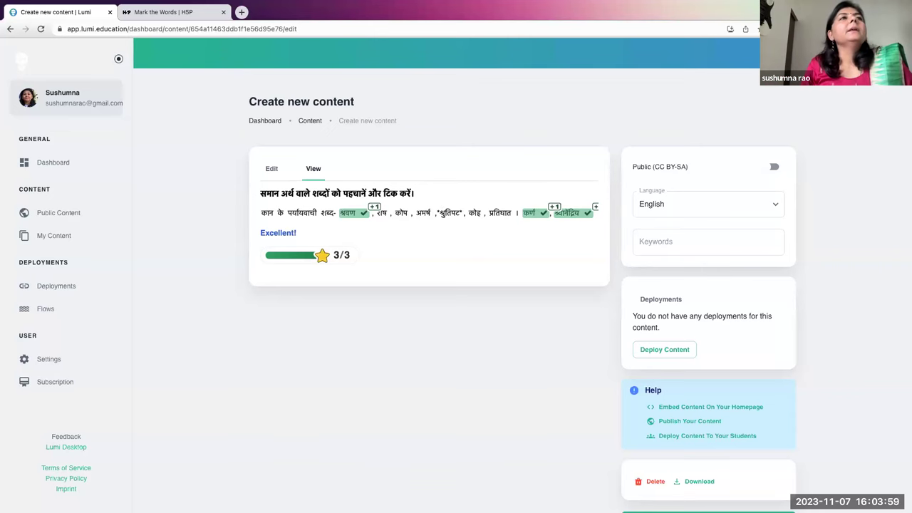
Delete *श्रुतिपट* with its asterisks from the word list, and save the activity.
{"action": "left_click", "coordinate": [272, 169]}
{"action": "scroll", "coordinate": [431, 370], "scroll_direction": "down", "scroll_amount": 5}
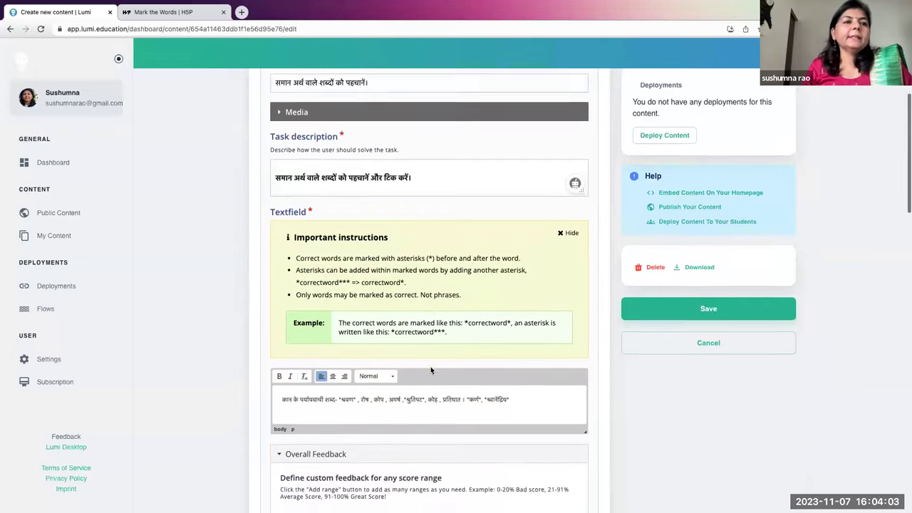
{"action": "scroll", "coordinate": [430, 370], "scroll_direction": "down", "scroll_amount": 3}
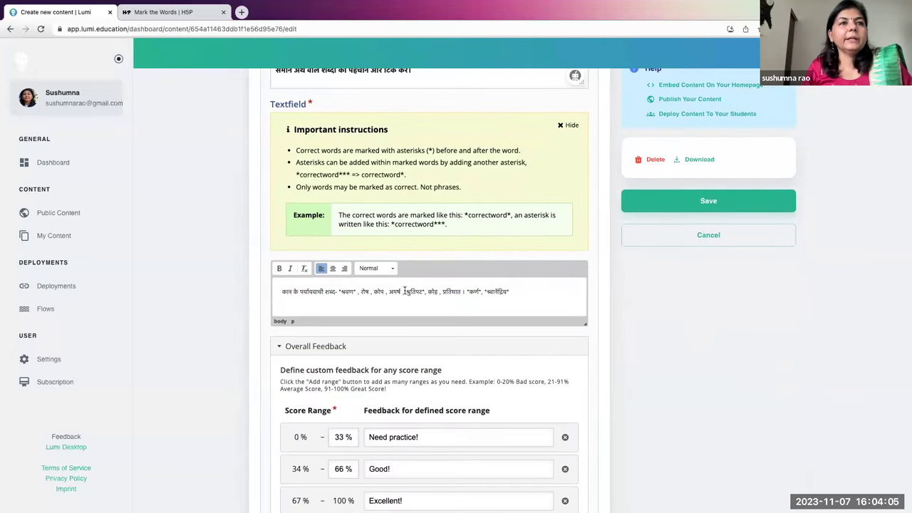
{"action": "left_click_drag", "start_coordinate": [404, 290], "coordinate": [424, 292]}
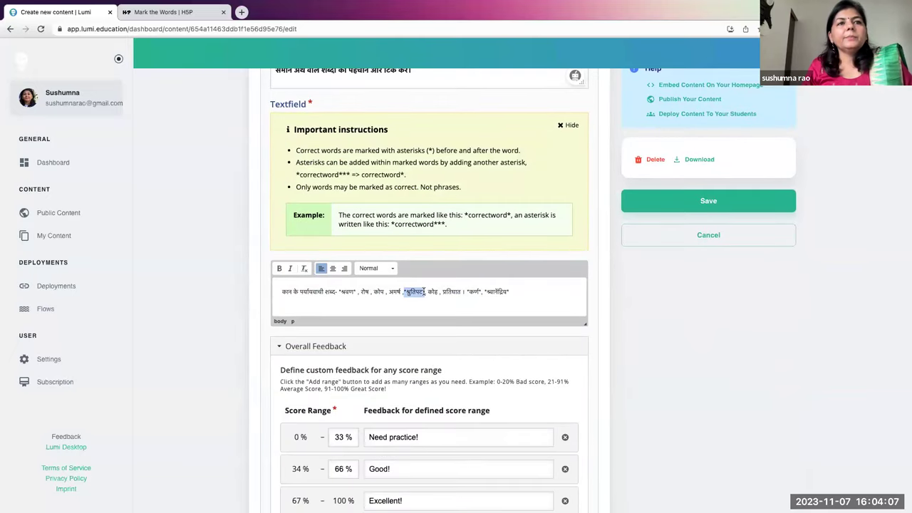
{"action": "key", "text": "BackSpace"}
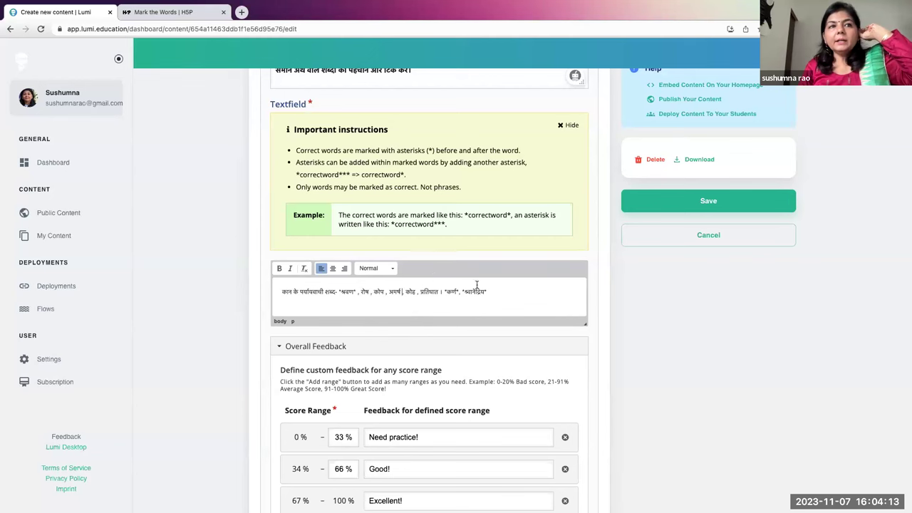
{"action": "scroll", "coordinate": [402, 320], "scroll_direction": "down", "scroll_amount": 2}
{"action": "scroll", "coordinate": [400, 321], "scroll_direction": "down", "scroll_amount": 5}
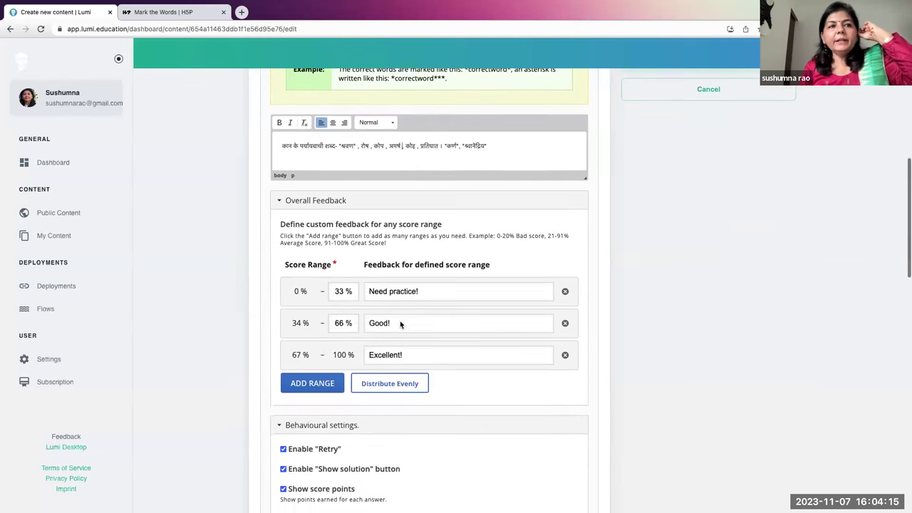
{"action": "scroll", "coordinate": [400, 321], "scroll_direction": "up", "scroll_amount": 4}
{"action": "scroll", "coordinate": [399, 321], "scroll_direction": "up", "scroll_amount": 7}
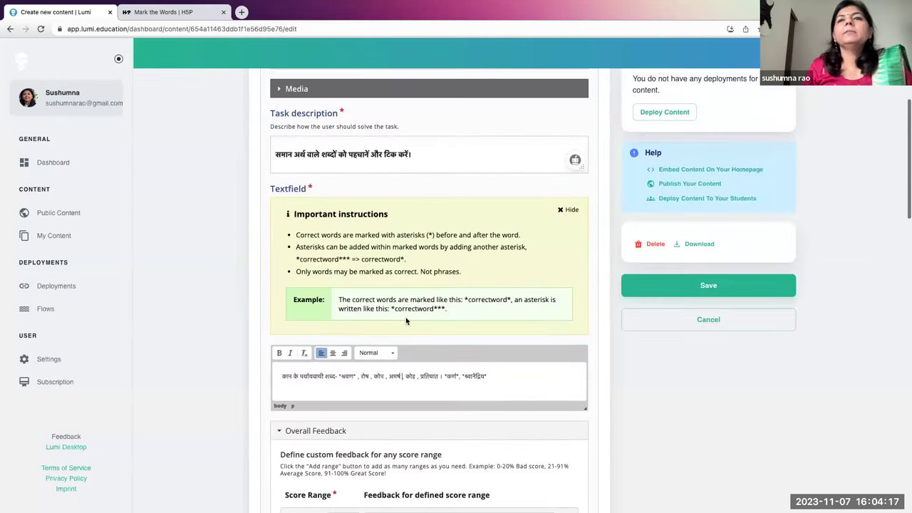
{"action": "left_click", "coordinate": [720, 284]}
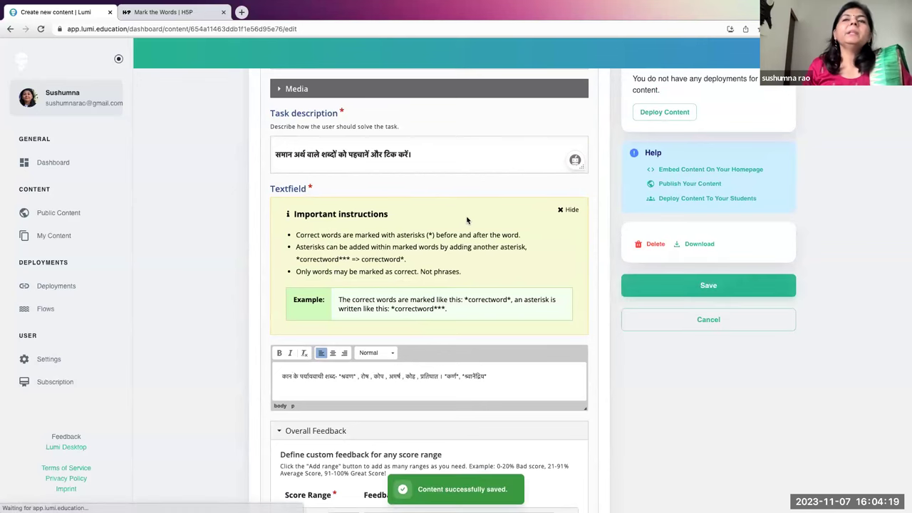
Look through the available content languages without changing the selection, and enter the empty keywords field.
{"action": "scroll", "coordinate": [467, 220], "scroll_direction": "up", "scroll_amount": 3}
{"action": "scroll", "coordinate": [467, 220], "scroll_direction": "up", "scroll_amount": 1}
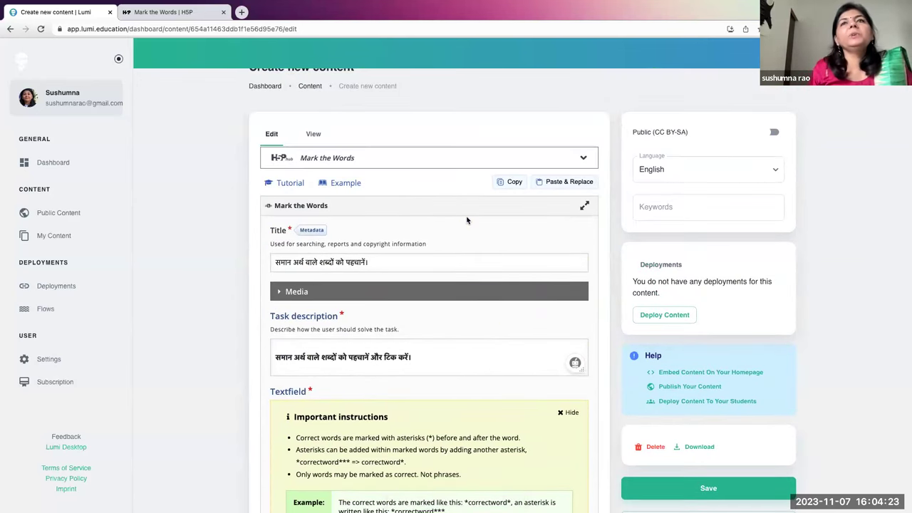
{"action": "left_click", "coordinate": [670, 171]}
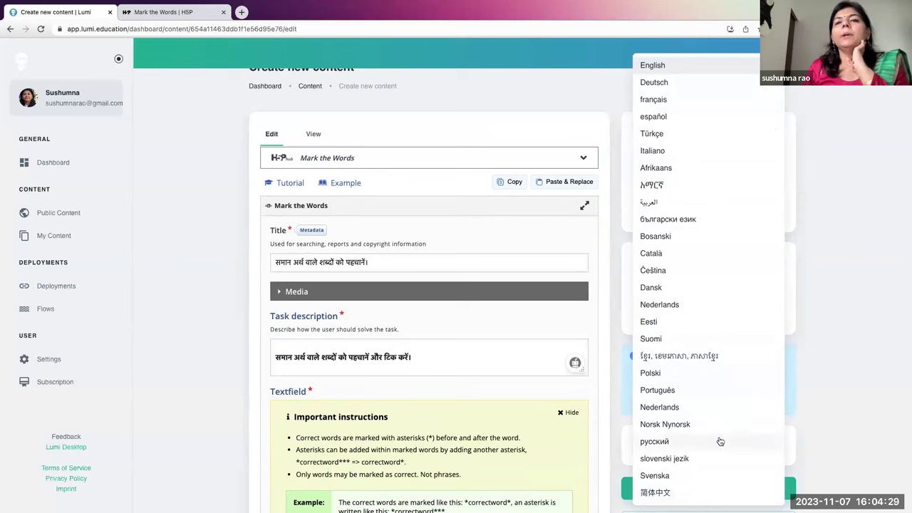
{"action": "left_click", "coordinate": [887, 274]}
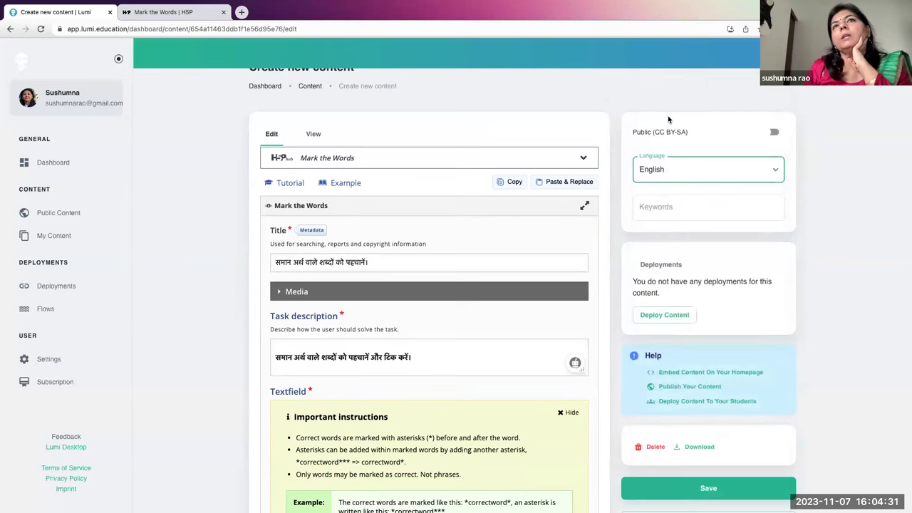
{"action": "left_click", "coordinate": [655, 203]}
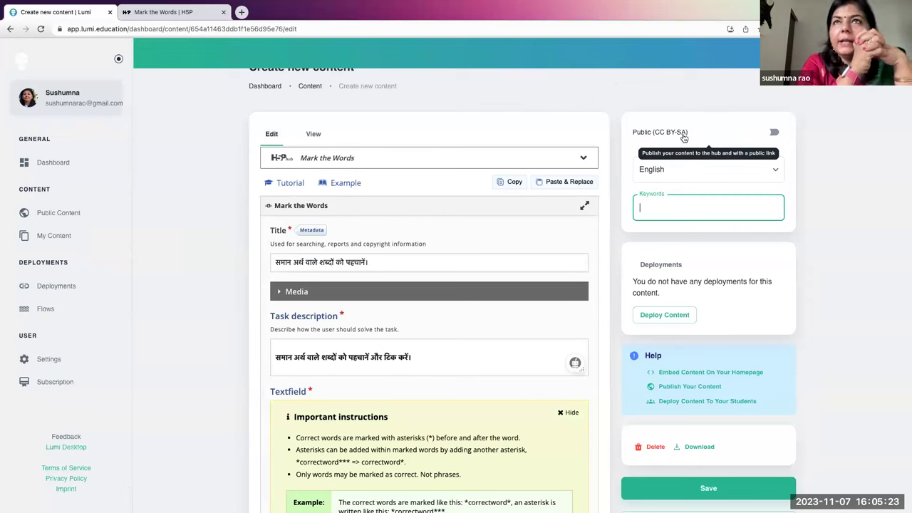
Publish the activity under Attribution-ShareAlike (CC BY-SA), accepting the copyright assurance and terms of service, and copy its public link.
{"action": "left_click", "coordinate": [772, 133]}
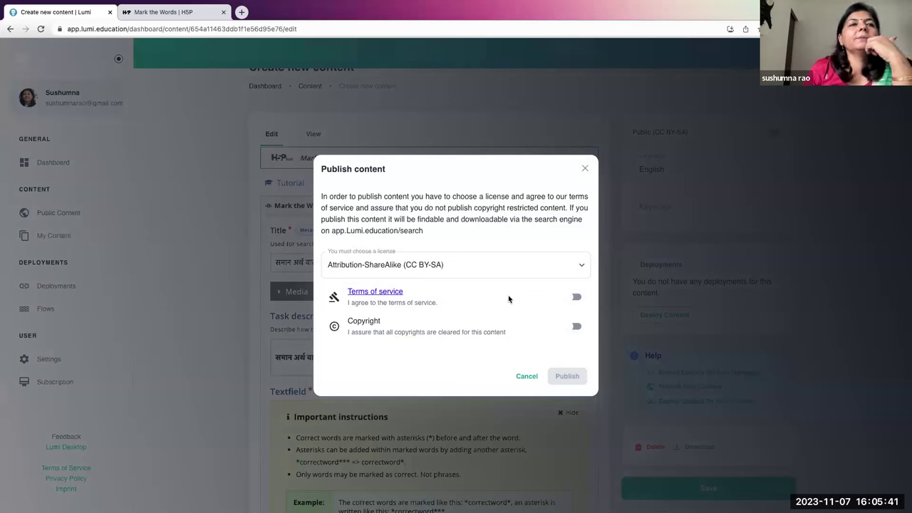
{"action": "left_click", "coordinate": [575, 327]}
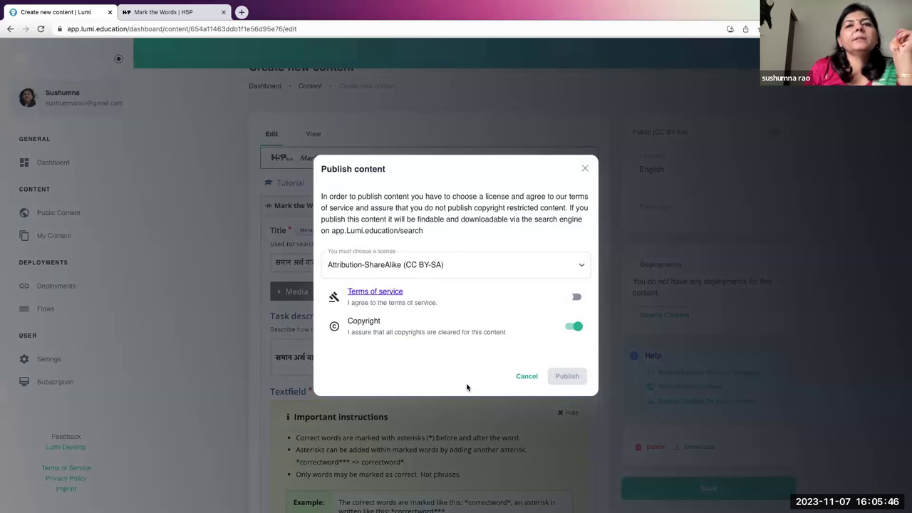
{"action": "left_click", "coordinate": [575, 298]}
{"action": "left_click", "coordinate": [562, 377]}
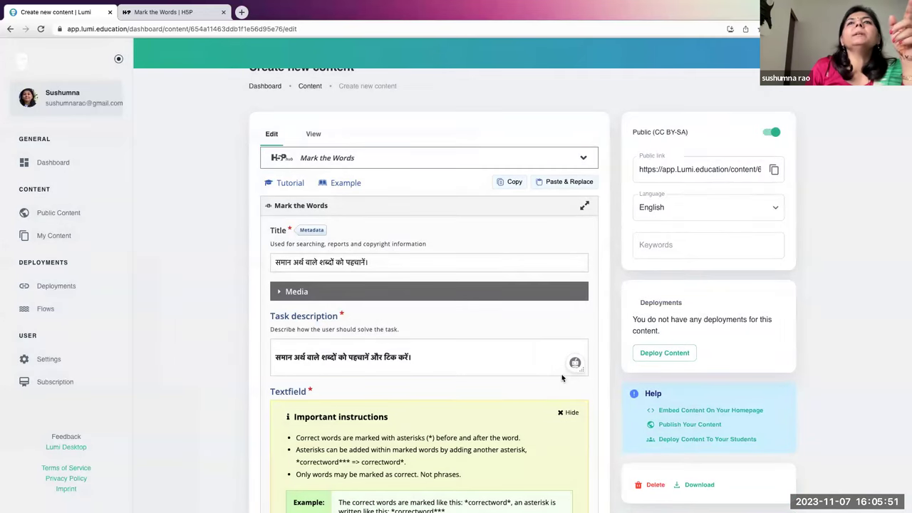
{"action": "left_click", "coordinate": [774, 171]}
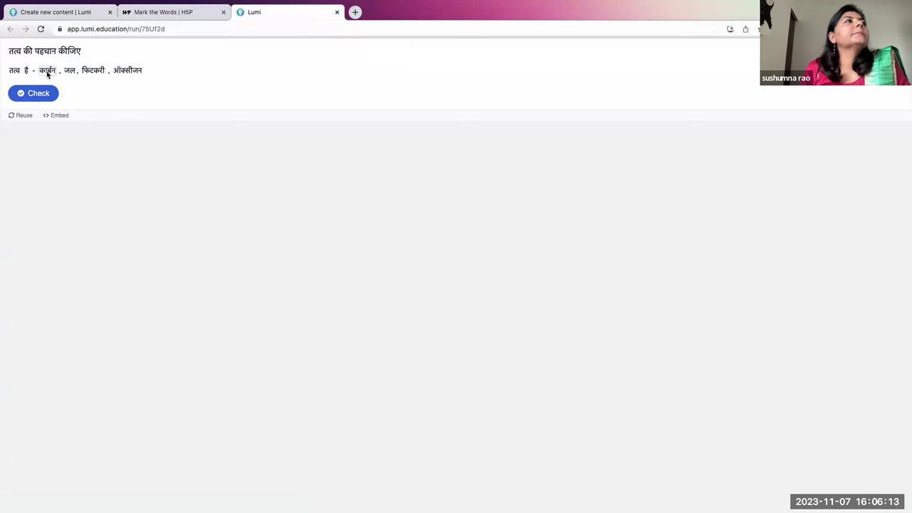
Try the shared तत्व activity by checking फिटकरी and showing the solution, close it, and return to the activity being edited.
{"action": "left_click", "coordinate": [84, 70]}
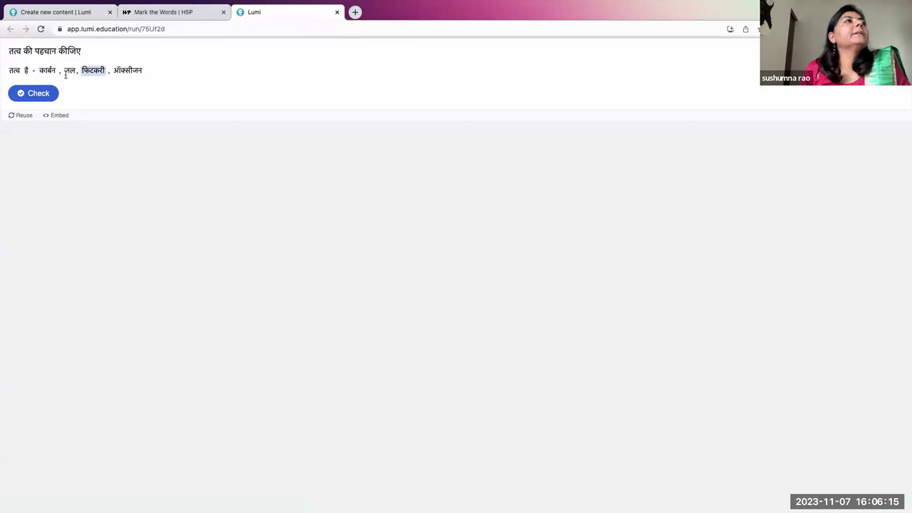
{"action": "left_click", "coordinate": [43, 93]}
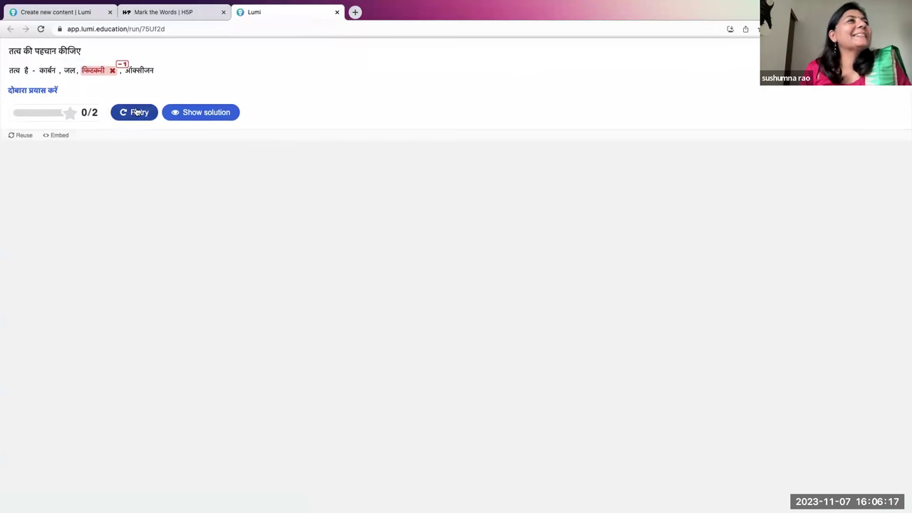
{"action": "left_click", "coordinate": [196, 112]}
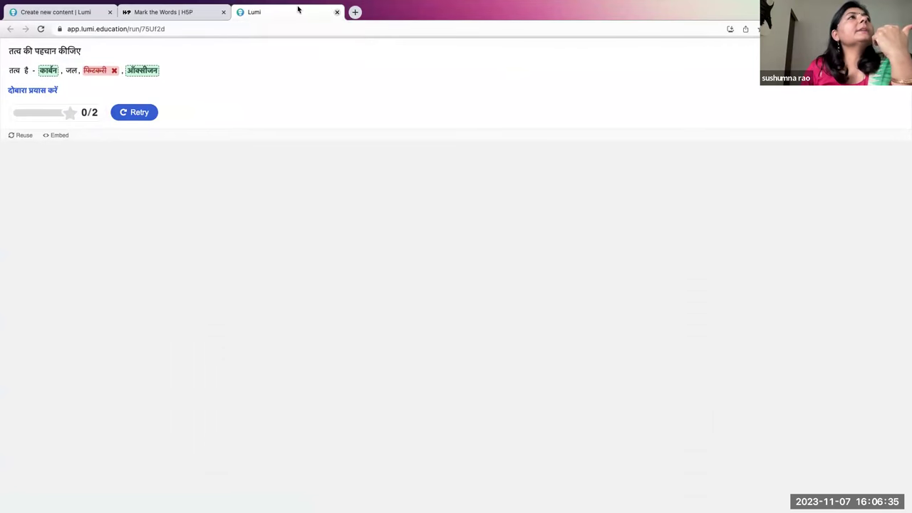
{"action": "left_click", "coordinate": [337, 12]}
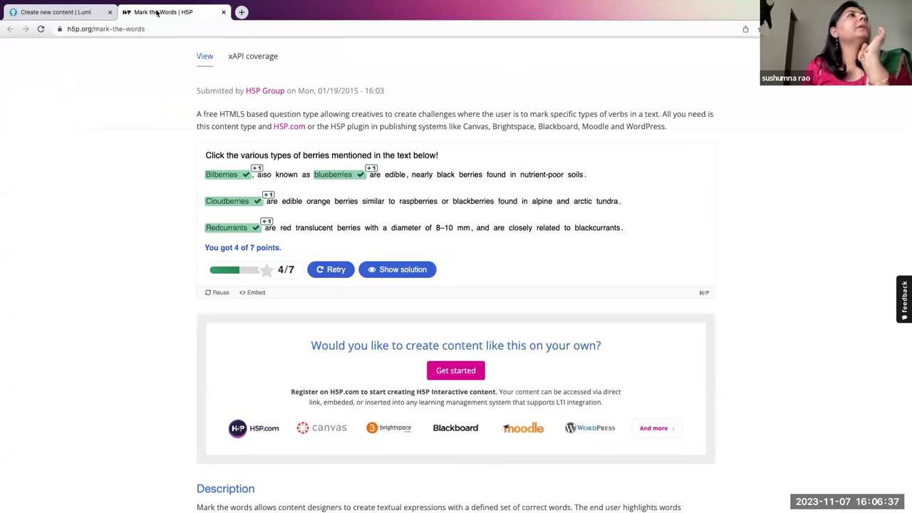
{"action": "left_click", "coordinate": [69, 13]}
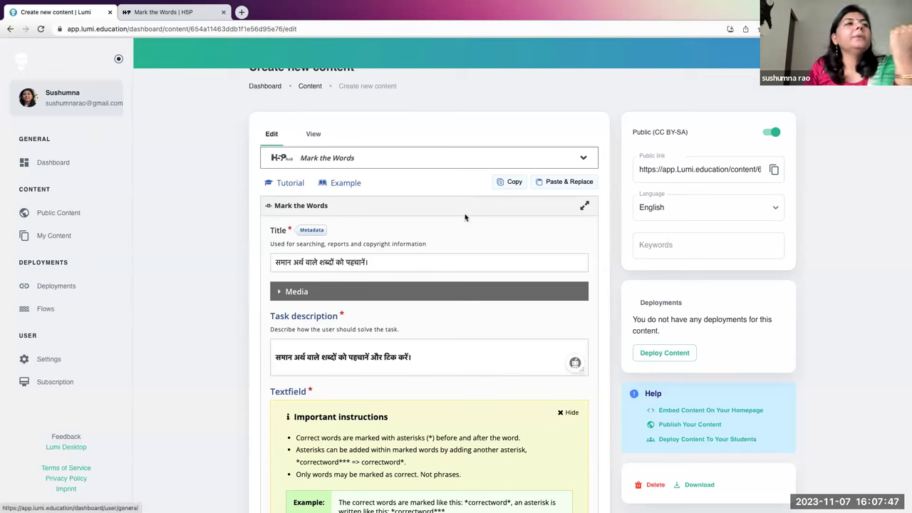
Review the activity's title, task description and asterisk-marked text in the editor.
{"action": "left_click", "coordinate": [386, 265]}
{"action": "scroll", "coordinate": [370, 262], "scroll_direction": "down", "scroll_amount": 3}
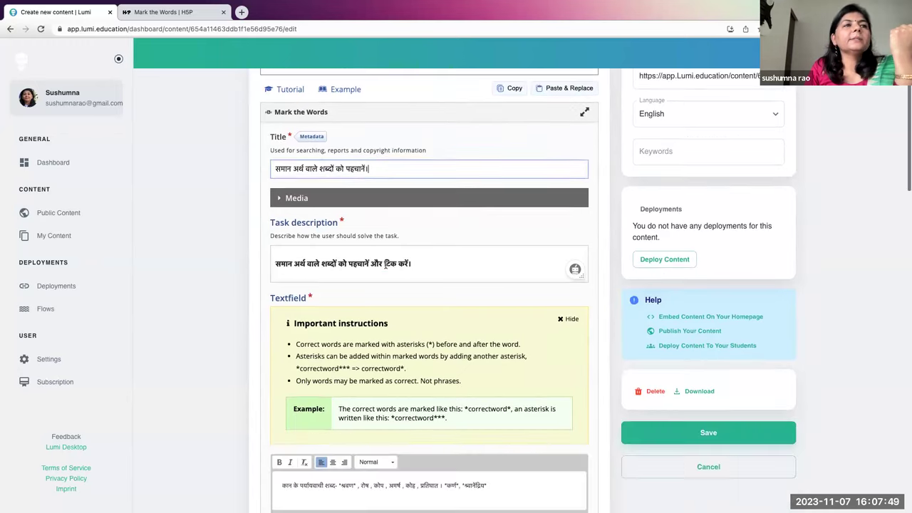
{"action": "left_click_drag", "start_coordinate": [270, 235], "coordinate": [419, 239]}
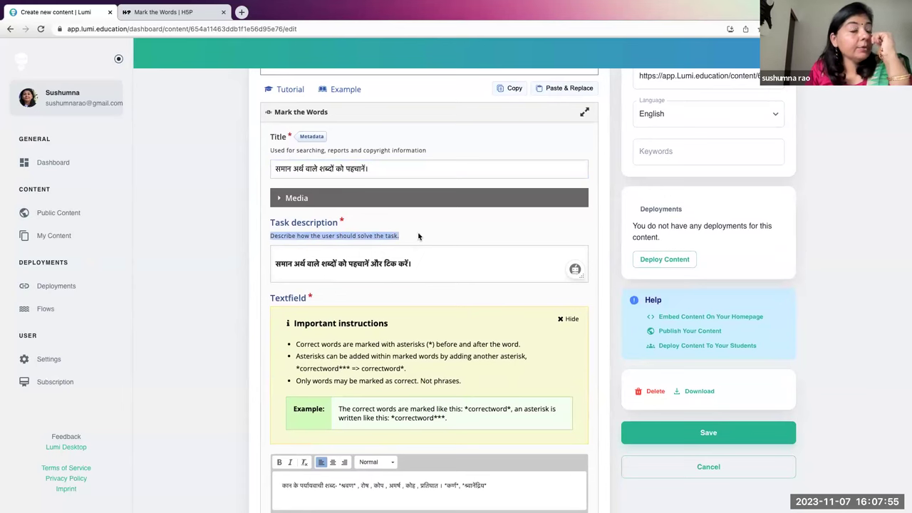
{"action": "scroll", "coordinate": [418, 236], "scroll_direction": "down", "scroll_amount": 1}
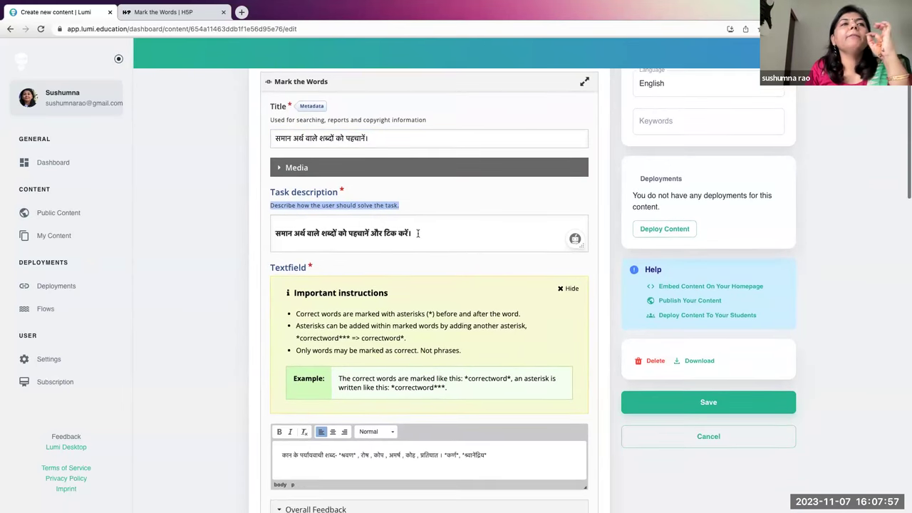
{"action": "scroll", "coordinate": [418, 235], "scroll_direction": "up", "scroll_amount": 5}
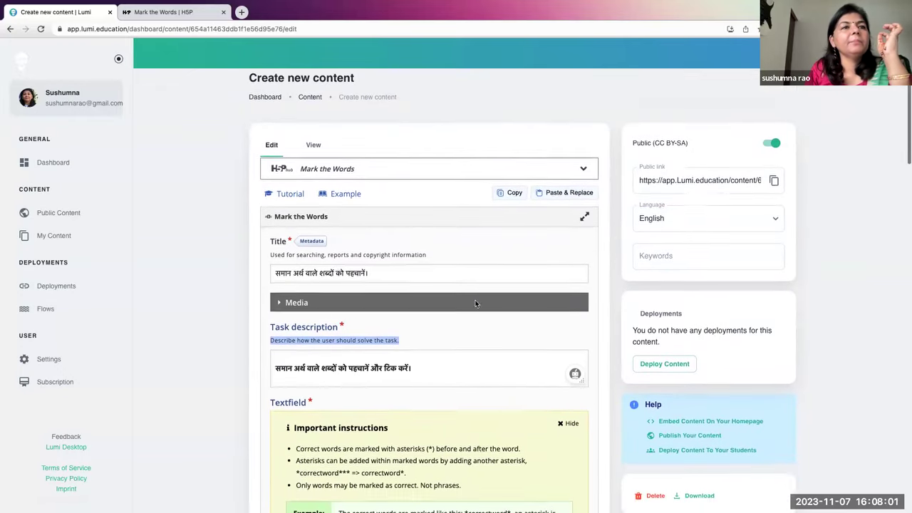
Examine the activity's asterisk-marked text, overall feedback ranges and behavioural settings in the editor.
{"action": "scroll", "coordinate": [476, 302], "scroll_direction": "down", "scroll_amount": 6}
{"action": "scroll", "coordinate": [470, 306], "scroll_direction": "down", "scroll_amount": 2}
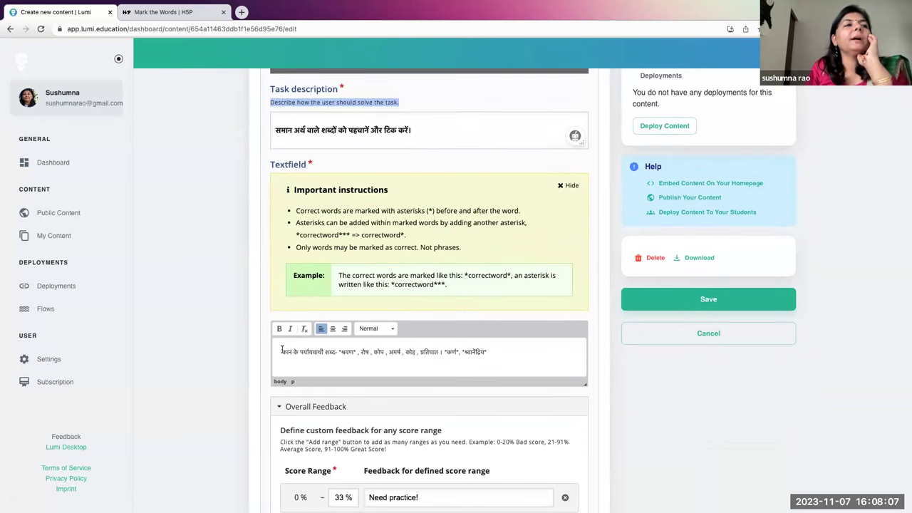
{"action": "left_click_drag", "start_coordinate": [282, 352], "coordinate": [516, 364]}
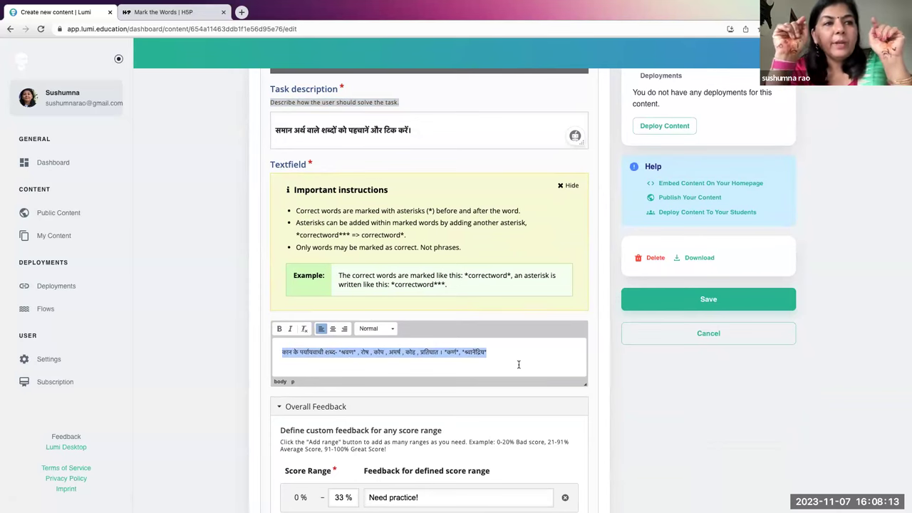
{"action": "scroll", "coordinate": [519, 364], "scroll_direction": "down", "scroll_amount": 5}
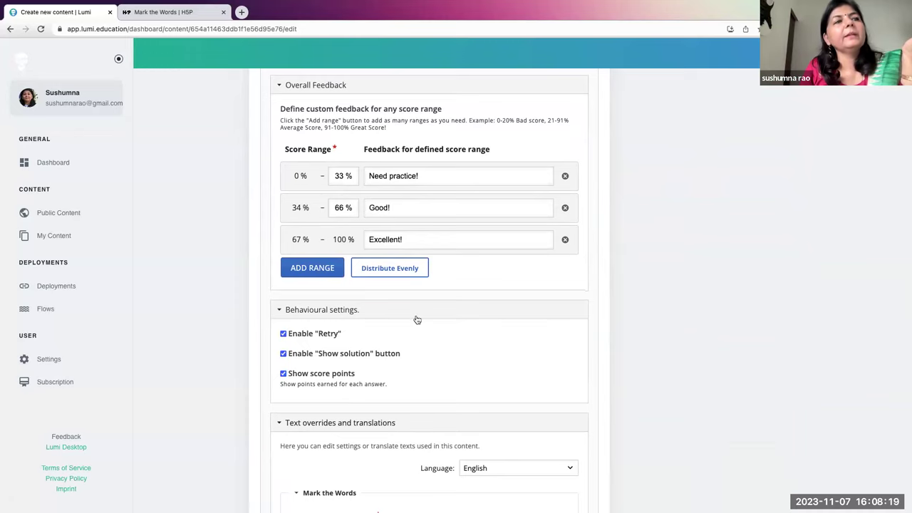
{"action": "scroll", "coordinate": [417, 320], "scroll_direction": "down", "scroll_amount": 2}
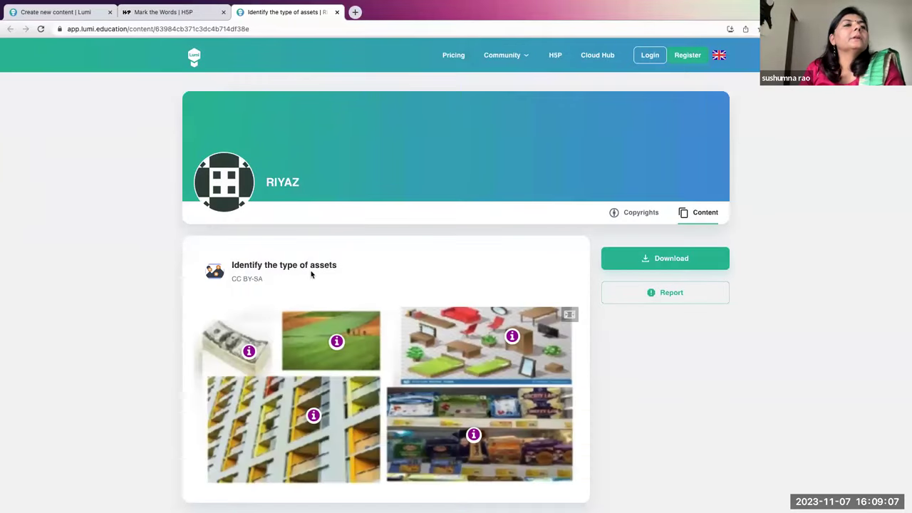
View the cash, farmland and furniture hotspots in the shared "Identify the type of assets" activity, closing each popup.
{"action": "scroll", "coordinate": [248, 334], "scroll_direction": "down", "scroll_amount": 3}
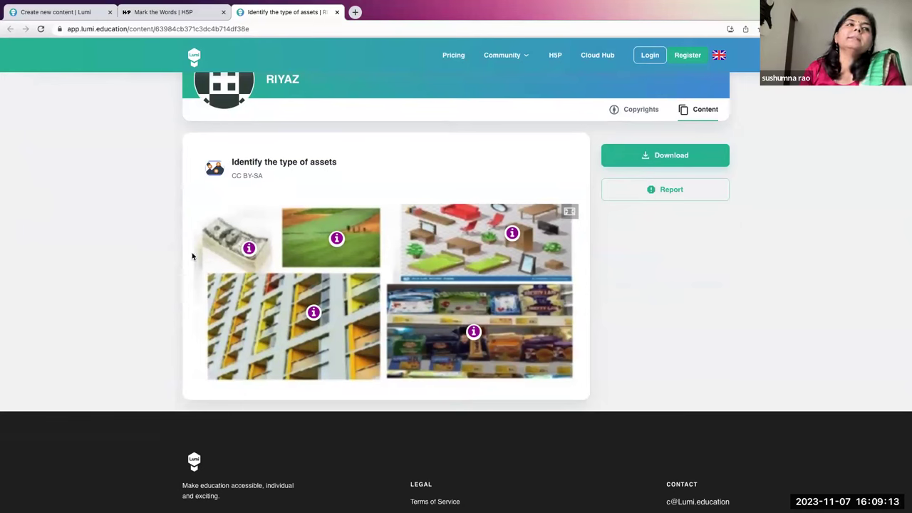
{"action": "left_click", "coordinate": [248, 248]}
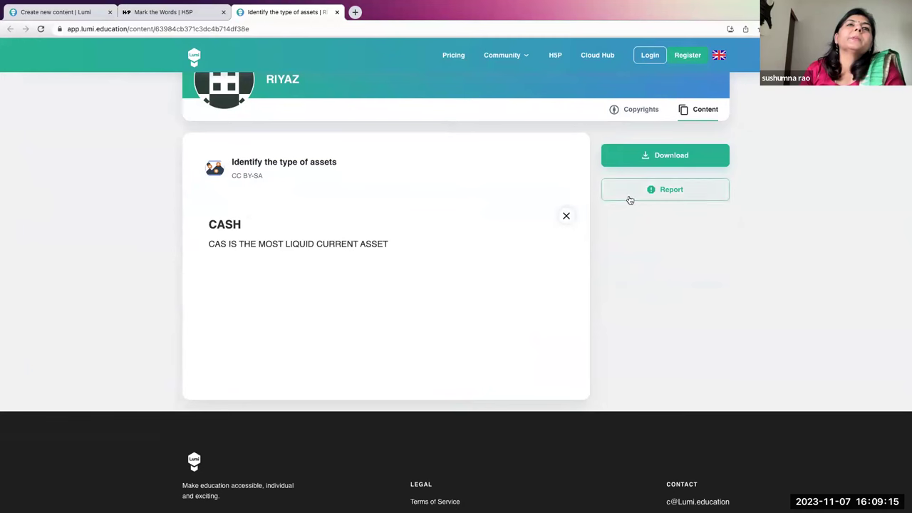
{"action": "left_click", "coordinate": [567, 215]}
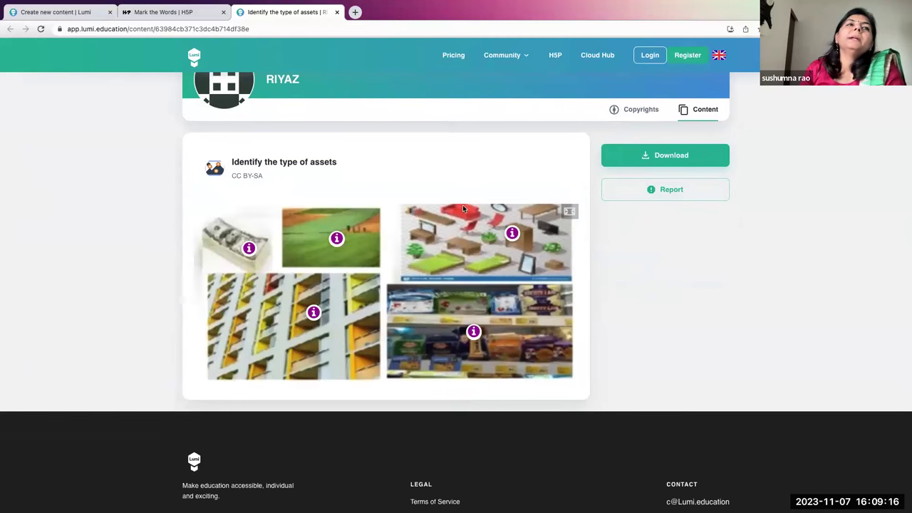
{"action": "left_click", "coordinate": [337, 239]}
{"action": "left_click", "coordinate": [566, 222]}
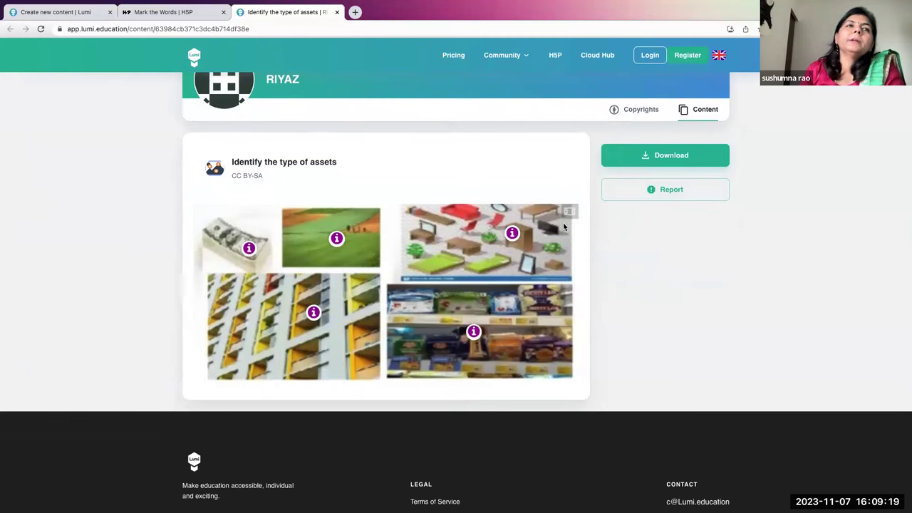
{"action": "left_click", "coordinate": [512, 233]}
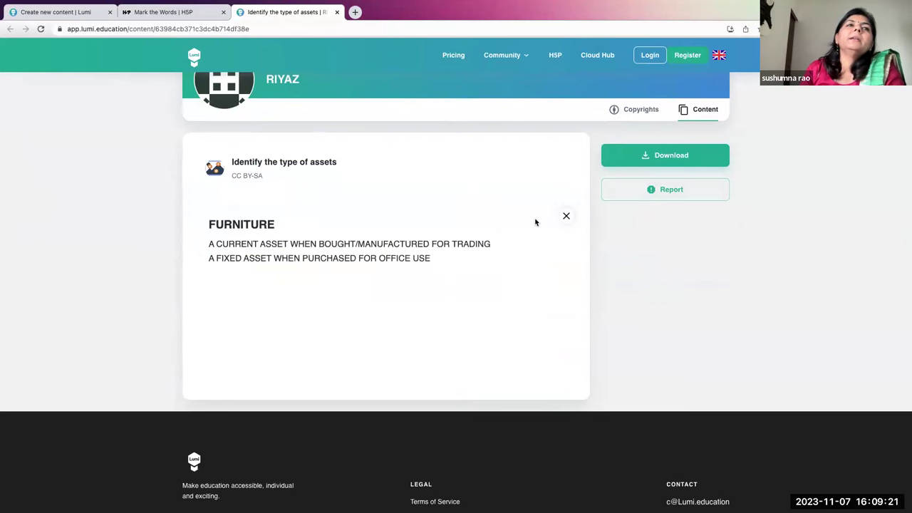
{"action": "left_click", "coordinate": [566, 215]}
View the GOODS hotspot with its embedded video on the grocery shelves image, and close its popup.
{"action": "scroll", "coordinate": [566, 215], "scroll_direction": "down", "scroll_amount": 2}
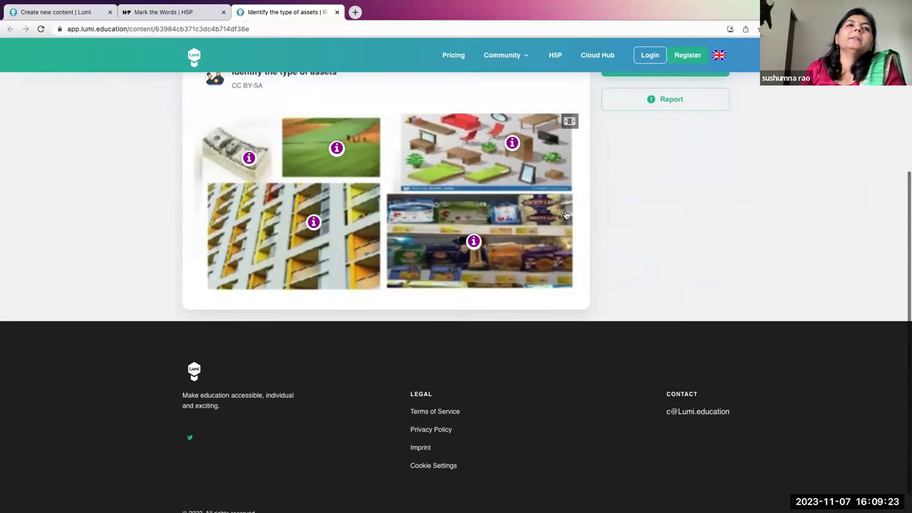
{"action": "scroll", "coordinate": [566, 215], "scroll_direction": "up", "scroll_amount": 1}
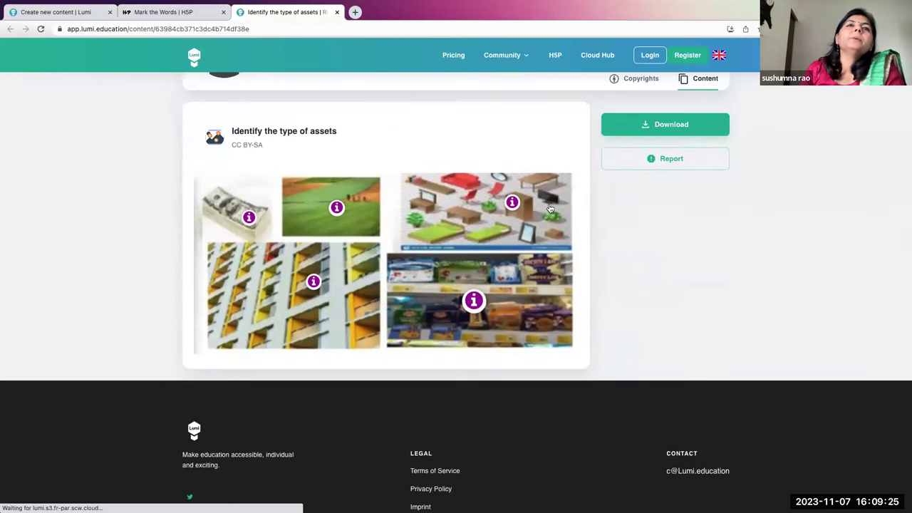
{"action": "left_click", "coordinate": [474, 301]}
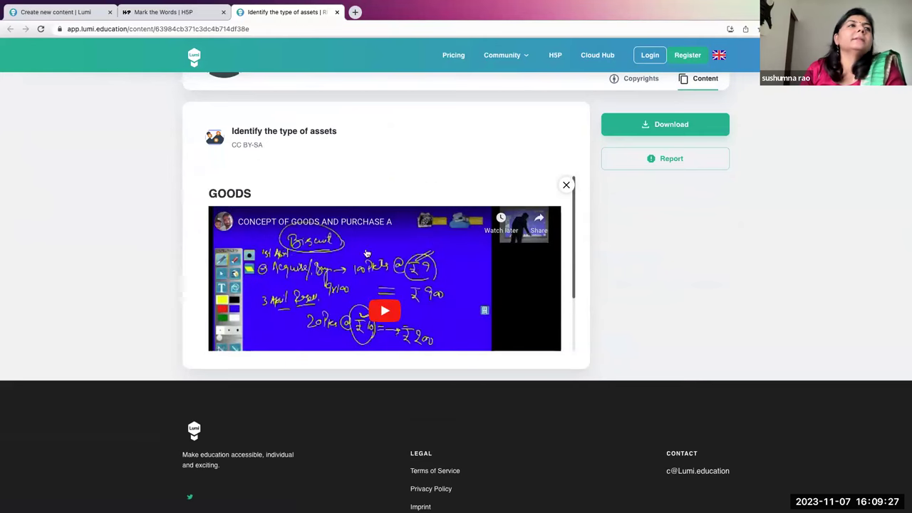
{"action": "scroll", "coordinate": [320, 272], "scroll_direction": "down", "scroll_amount": 1}
{"action": "scroll", "coordinate": [319, 272], "scroll_direction": "up", "scroll_amount": 1}
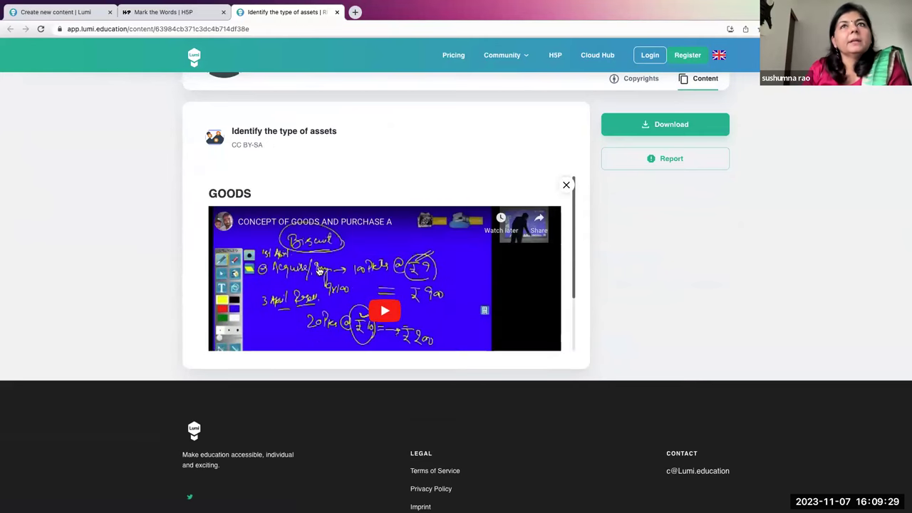
{"action": "left_click", "coordinate": [567, 186]}
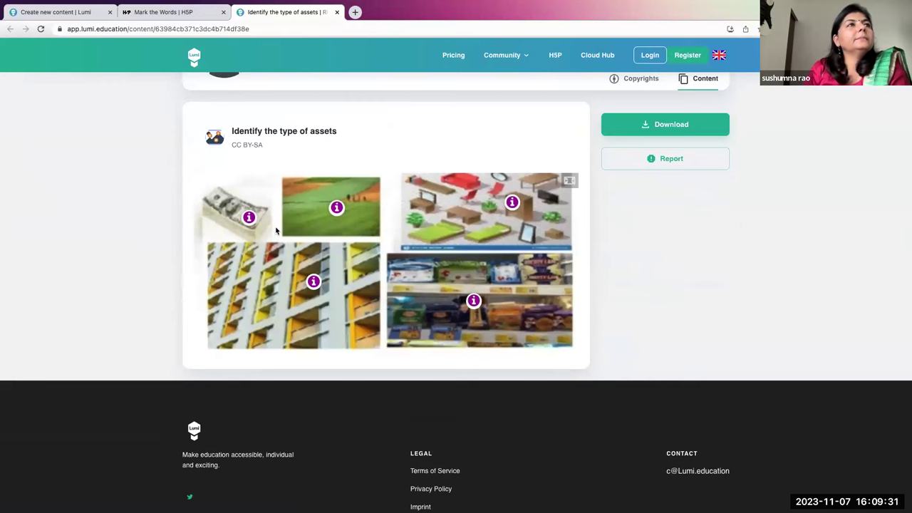
Examine the shared assets activity's CC BY-SA label and the copyright entries for its images and video.
{"action": "left_click_drag", "start_coordinate": [233, 145], "coordinate": [302, 154]}
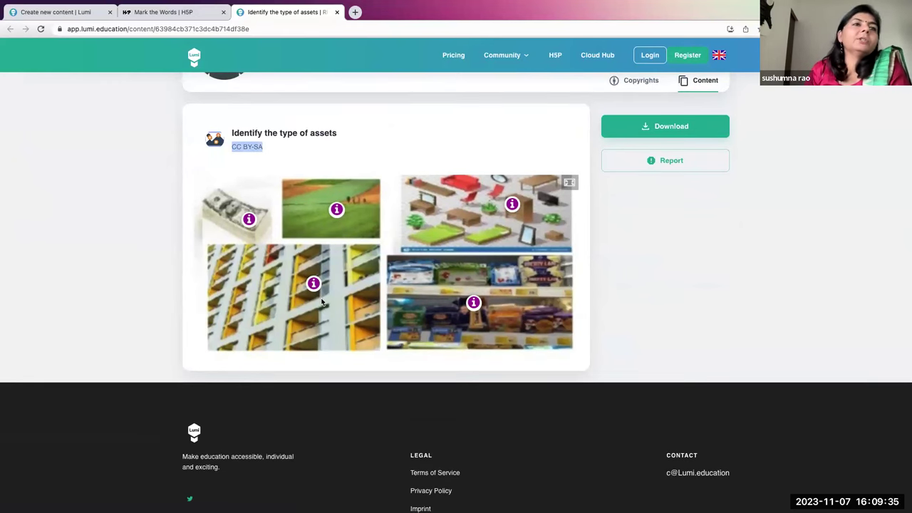
{"action": "scroll", "coordinate": [540, 213], "scroll_direction": "up", "scroll_amount": 2}
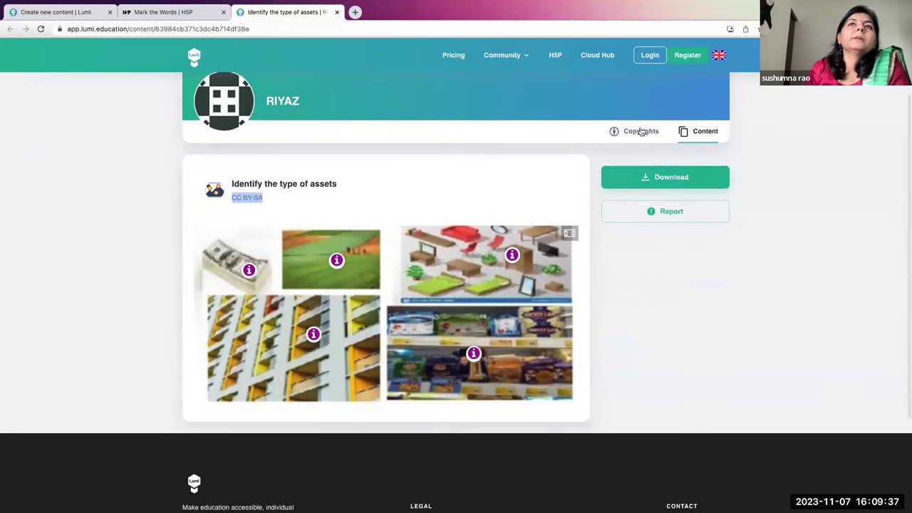
{"action": "left_click", "coordinate": [641, 131]}
{"action": "scroll", "coordinate": [516, 324], "scroll_direction": "down", "scroll_amount": 3}
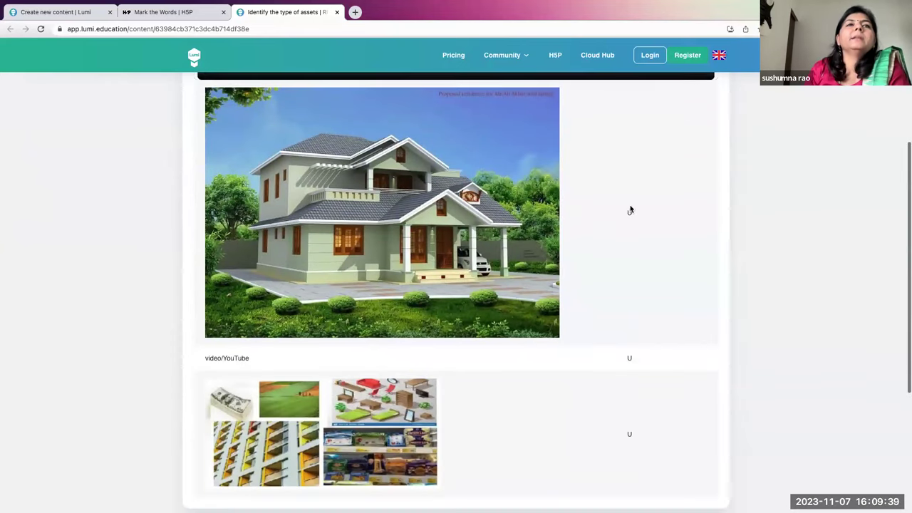
{"action": "scroll", "coordinate": [628, 211], "scroll_direction": "down", "scroll_amount": 5}
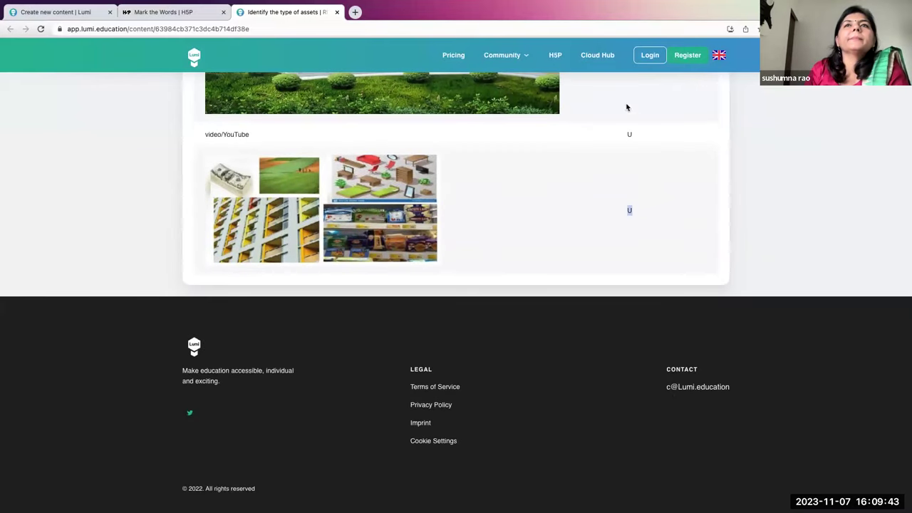
{"action": "left_click_drag", "start_coordinate": [630, 208], "coordinate": [755, 135]}
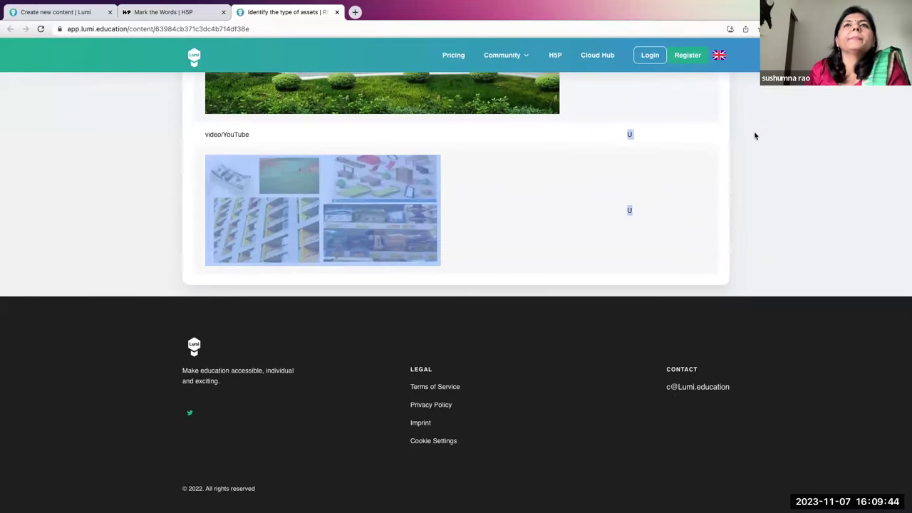
{"action": "left_click", "coordinate": [610, 217]}
{"action": "left_click_drag", "start_coordinate": [627, 210], "coordinate": [653, 212]}
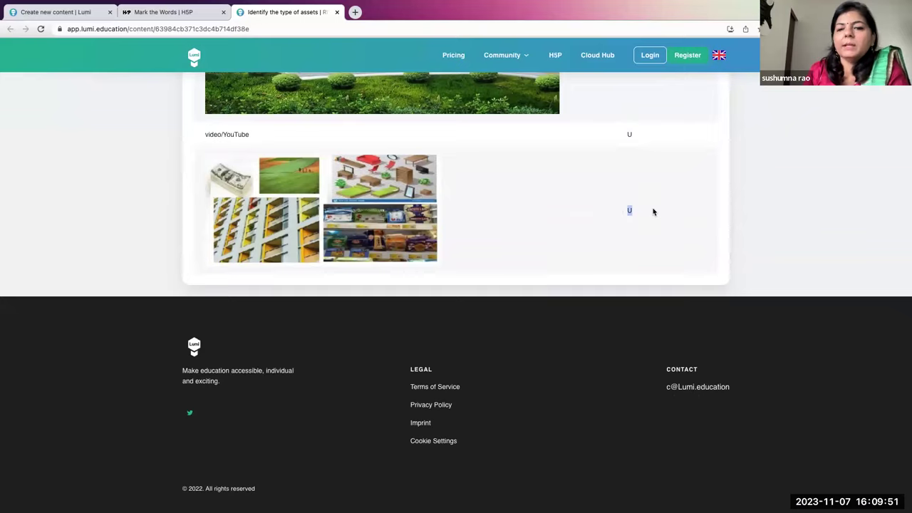
{"action": "scroll", "coordinate": [652, 212], "scroll_direction": "up", "scroll_amount": 15}
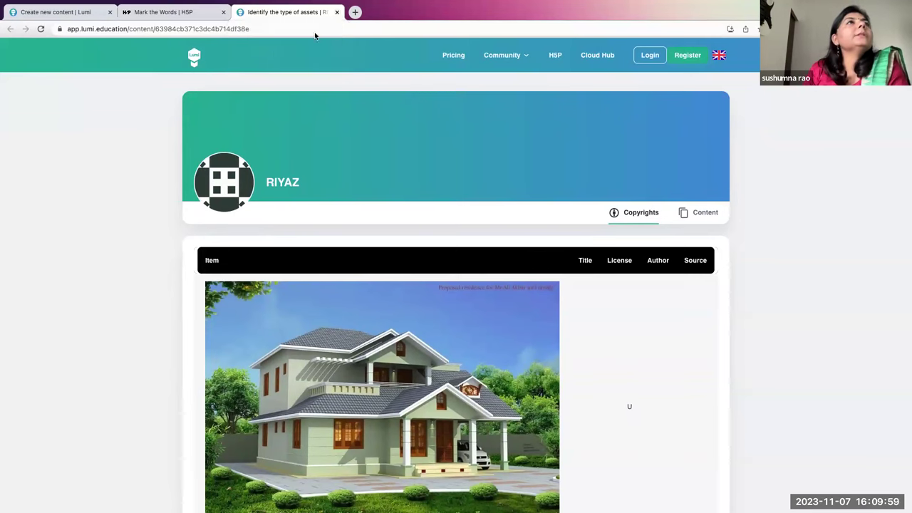
Close the shared assets activity and return to the title of the Mark the Words activity being edited.
{"action": "left_click", "coordinate": [337, 13]}
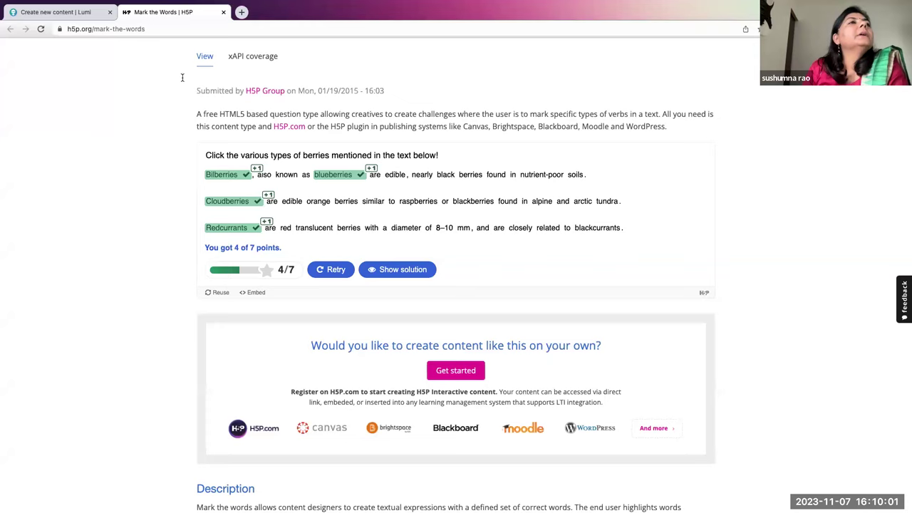
{"action": "left_click", "coordinate": [57, 12]}
{"action": "scroll", "coordinate": [305, 226], "scroll_direction": "up", "scroll_amount": 4}
{"action": "scroll", "coordinate": [304, 226], "scroll_direction": "up", "scroll_amount": 5}
{"action": "scroll", "coordinate": [304, 225], "scroll_direction": "down", "scroll_amount": 4}
{"action": "scroll", "coordinate": [303, 228], "scroll_direction": "up", "scroll_amount": 1}
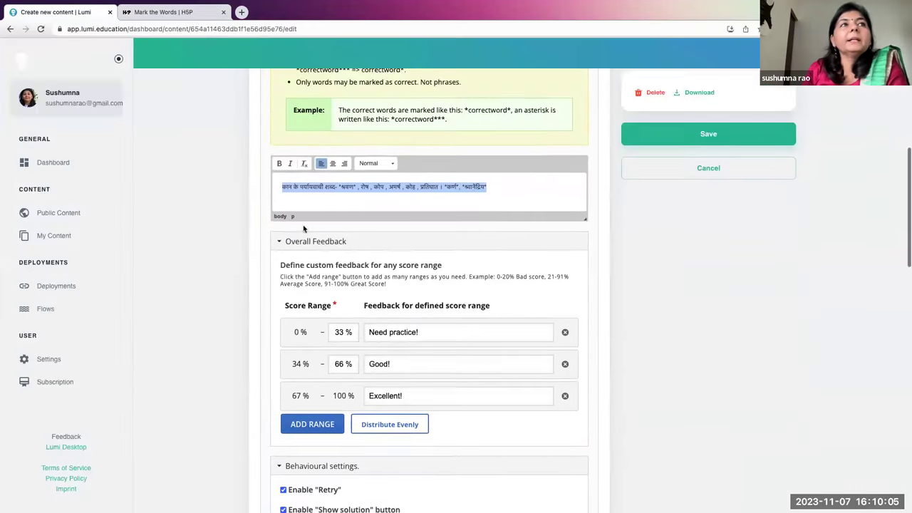
{"action": "scroll", "coordinate": [303, 226], "scroll_direction": "up", "scroll_amount": 5}
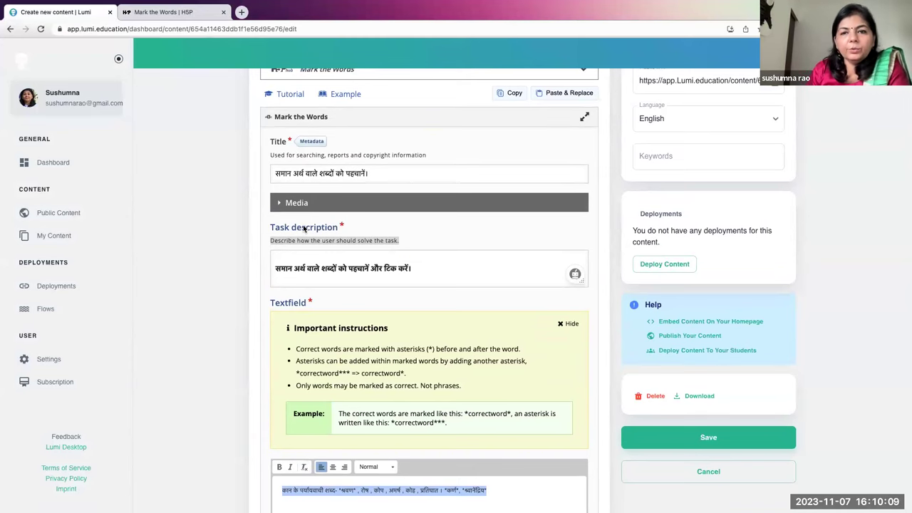
{"action": "scroll", "coordinate": [303, 227], "scroll_direction": "up", "scroll_amount": 2}
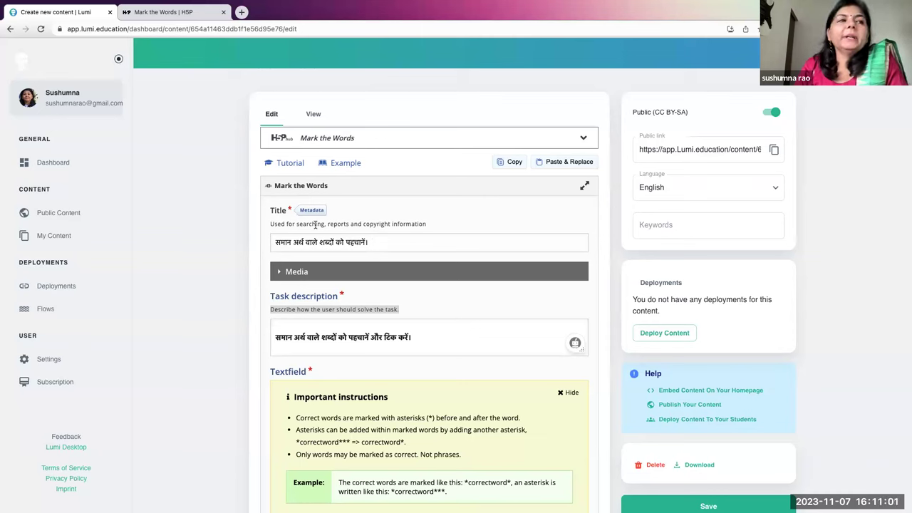
Go over the editor's task description, text field, feedback ranges and behavioural settings once more.
{"action": "scroll", "coordinate": [369, 296], "scroll_direction": "down", "scroll_amount": 3}
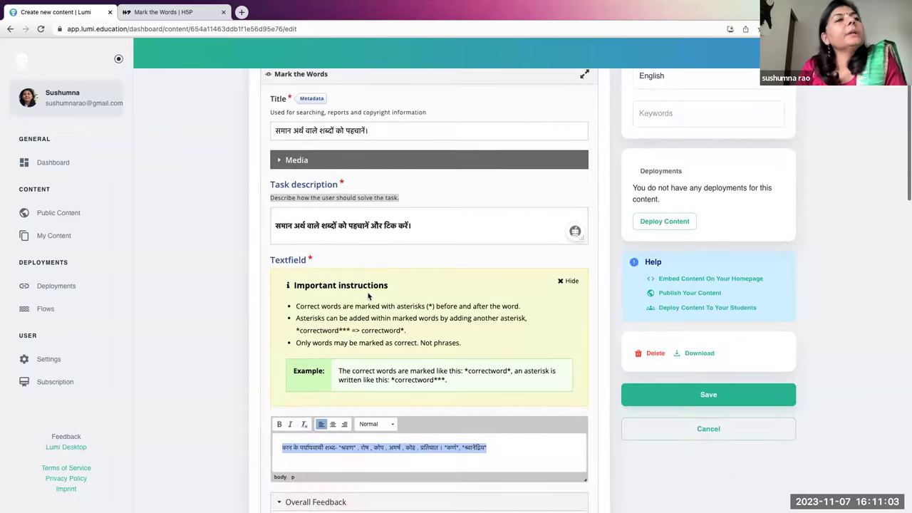
{"action": "scroll", "coordinate": [370, 296], "scroll_direction": "down", "scroll_amount": 4}
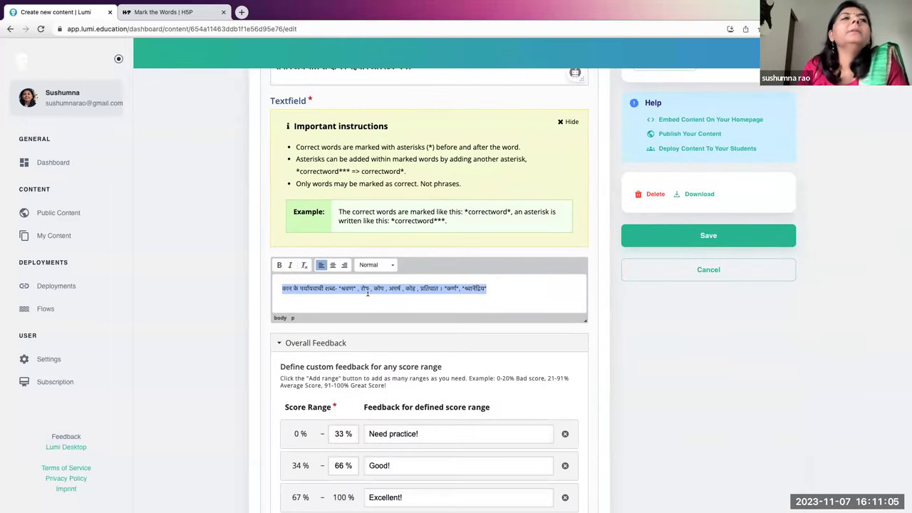
{"action": "scroll", "coordinate": [368, 293], "scroll_direction": "down", "scroll_amount": 6}
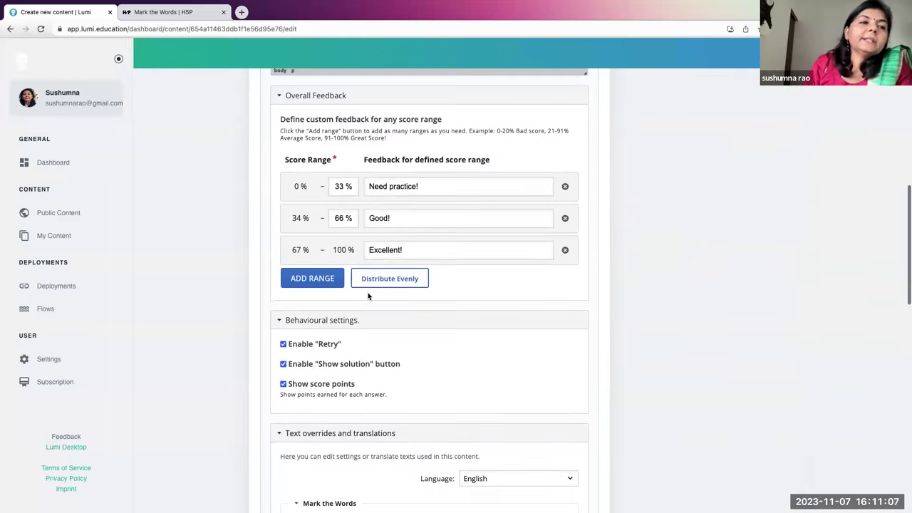
{"action": "scroll", "coordinate": [368, 295], "scroll_direction": "down", "scroll_amount": 2}
{"action": "scroll", "coordinate": [368, 292], "scroll_direction": "up", "scroll_amount": 10}
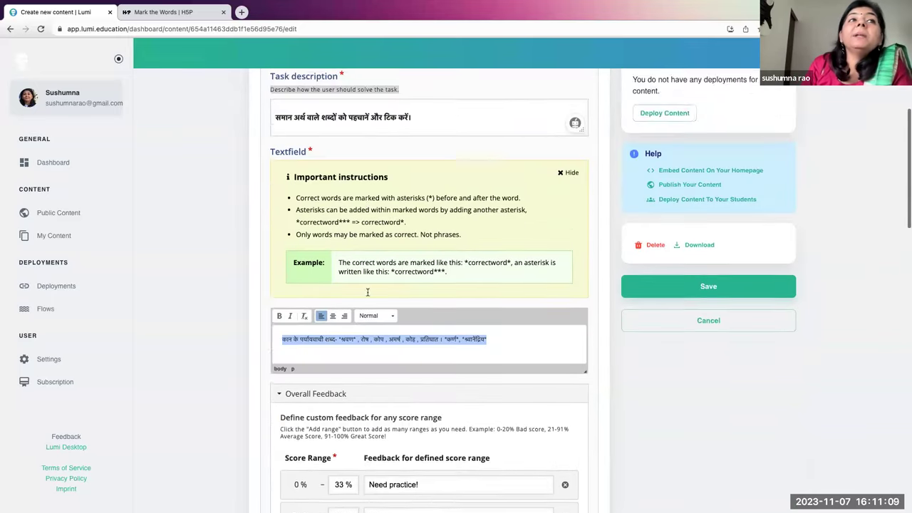
{"action": "scroll", "coordinate": [368, 292], "scroll_direction": "up", "scroll_amount": 3}
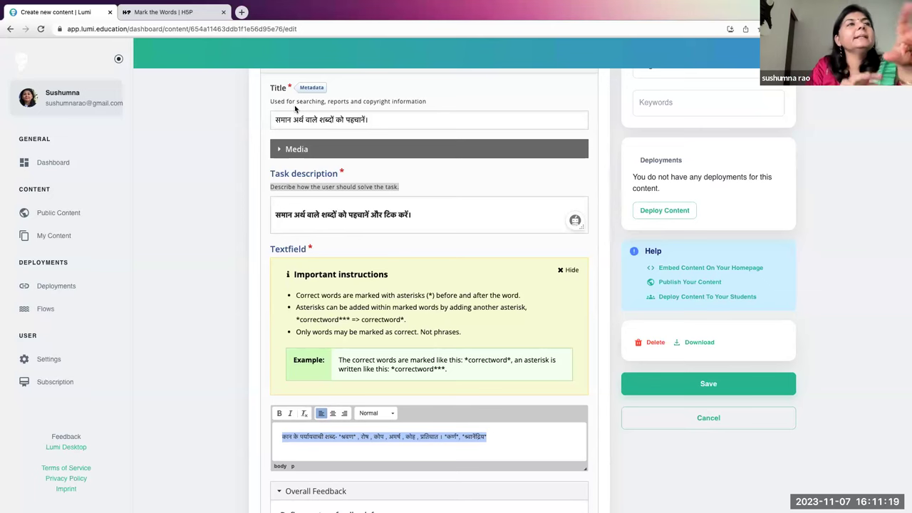
Open the activity's metadata, enter the author's full name with the role Author, and save the author entry.
{"action": "left_click", "coordinate": [307, 88]}
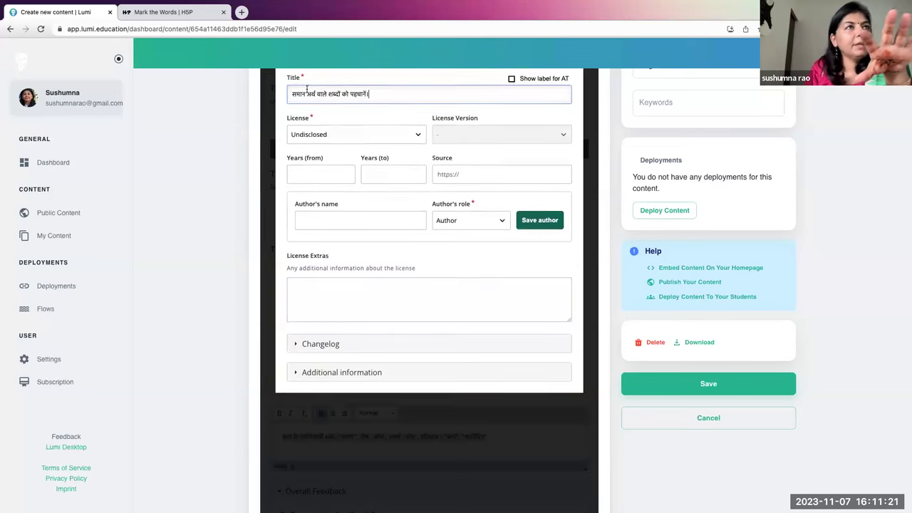
{"action": "left_click", "coordinate": [352, 217]}
{"action": "type", "text": "Sushumna Rao"}
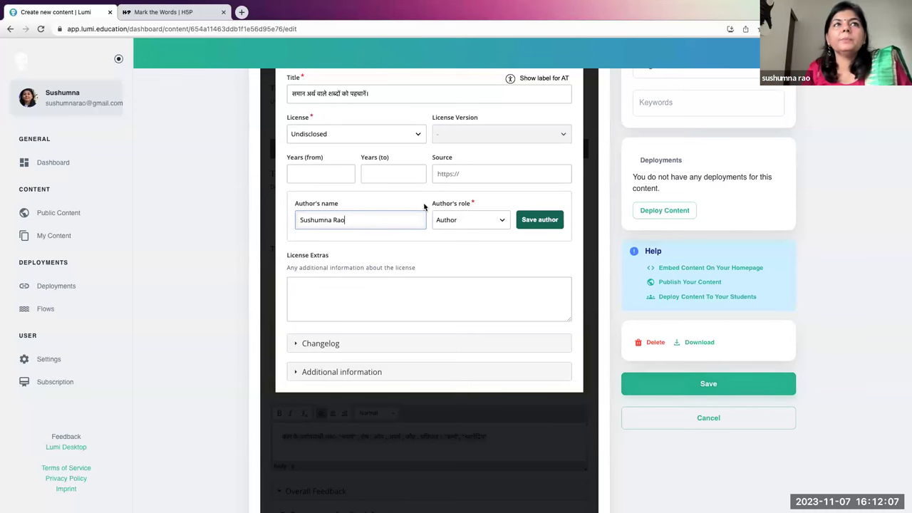
{"action": "scroll", "coordinate": [426, 206], "scroll_direction": "up", "scroll_amount": 5}
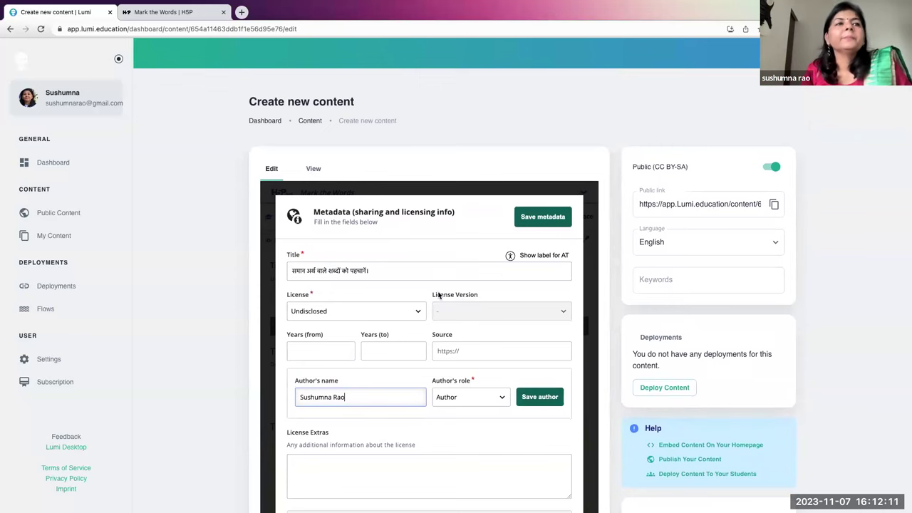
{"action": "scroll", "coordinate": [439, 294], "scroll_direction": "down", "scroll_amount": 2}
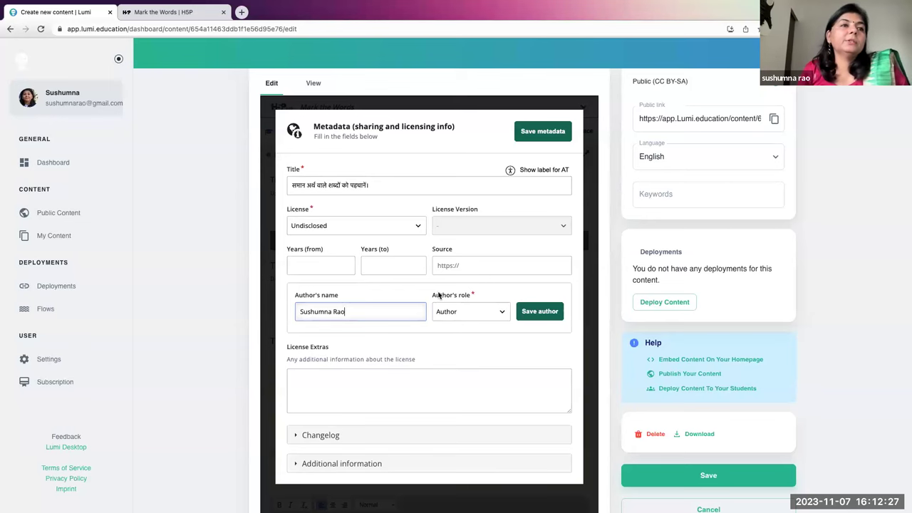
{"action": "left_click", "coordinate": [531, 313]}
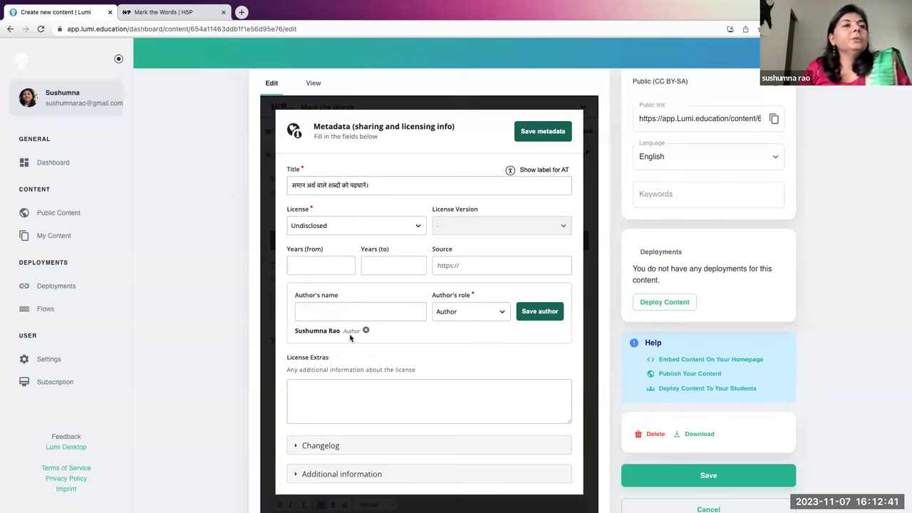
Review the saved author entry and the available author roles in the metadata, leaving the role at Author.
{"action": "left_click_drag", "start_coordinate": [294, 332], "coordinate": [357, 339]}
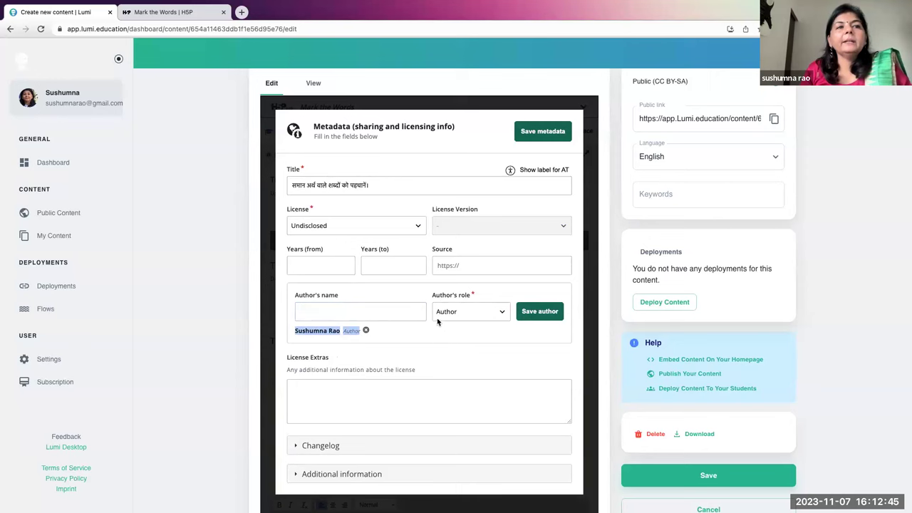
{"action": "left_click", "coordinate": [460, 312]}
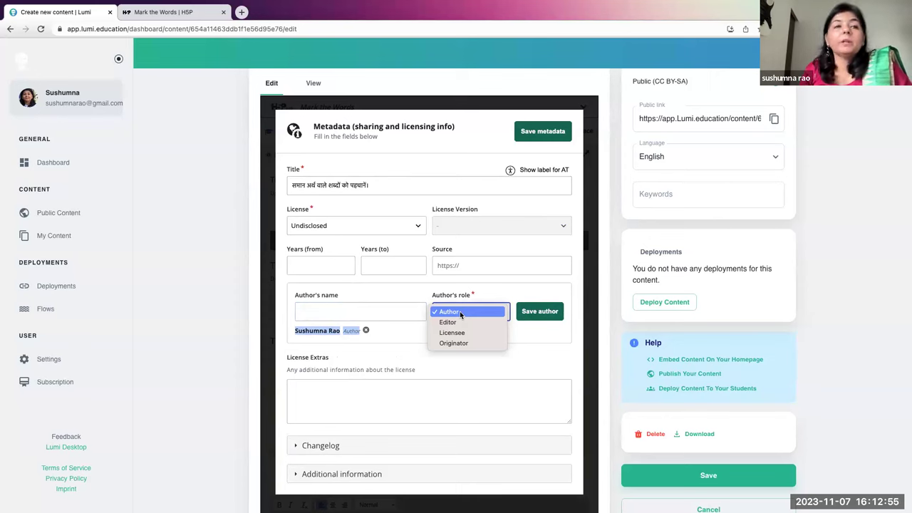
{"action": "left_click", "coordinate": [404, 328]}
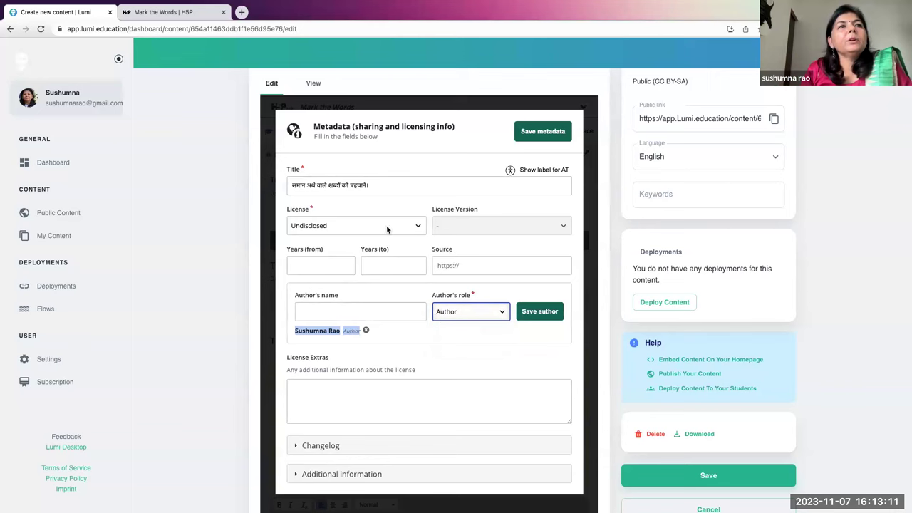
Paste the hi.wiktionary.org page address as the source in the activity's metadata.
{"action": "left_click", "coordinate": [450, 266]}
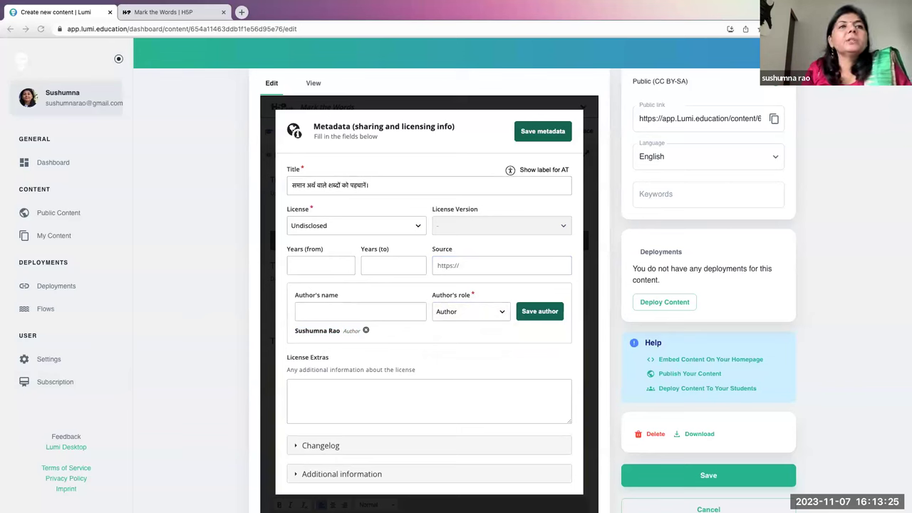
{"action": "left_click", "coordinate": [488, 268]}
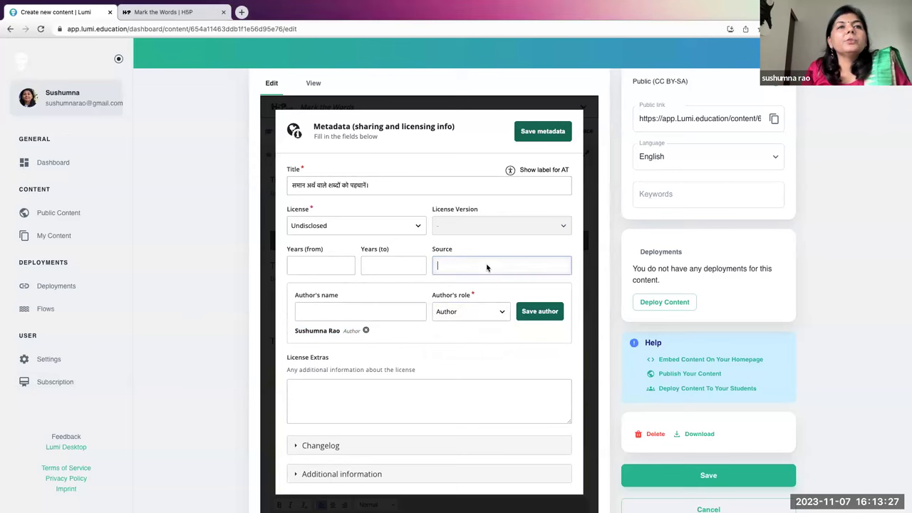
{"action": "key", "text": "ctrl+v"}
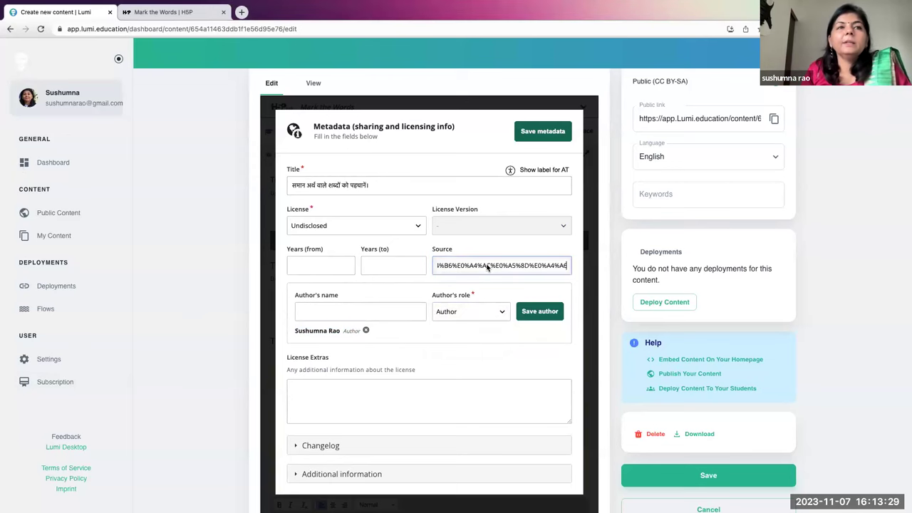
{"action": "scroll", "coordinate": [359, 419], "scroll_direction": "down", "scroll_amount": 2}
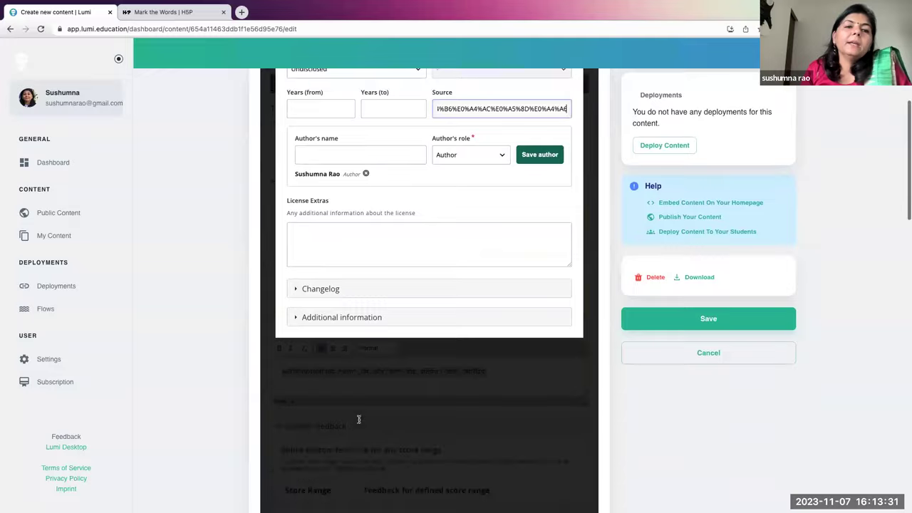
Set the activity's licence to Attribution-ShareAlike (CC BY-SA) in the metadata.
{"action": "scroll", "coordinate": [358, 419], "scroll_direction": "down", "scroll_amount": 2}
{"action": "scroll", "coordinate": [358, 419], "scroll_direction": "up", "scroll_amount": 6}
{"action": "scroll", "coordinate": [358, 419], "scroll_direction": "down", "scroll_amount": 1}
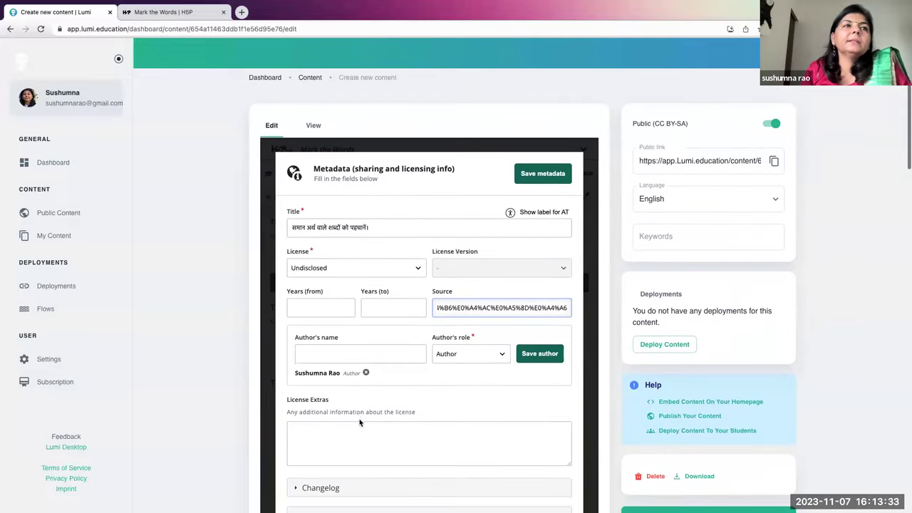
{"action": "left_click", "coordinate": [348, 266]}
{"action": "left_click", "coordinate": [354, 298]}
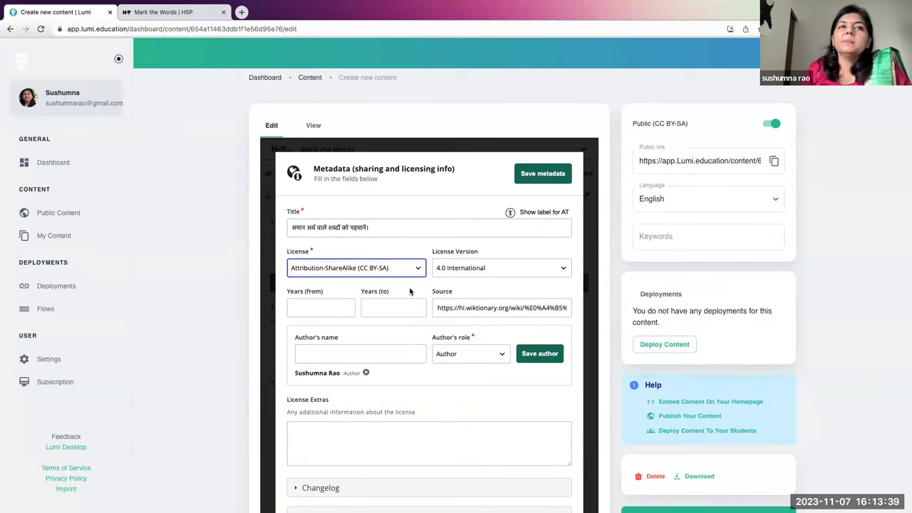
Look over the metadata's License Extras field and expand the Changelog section to read its options.
{"action": "scroll", "coordinate": [409, 292], "scroll_direction": "down", "scroll_amount": 3}
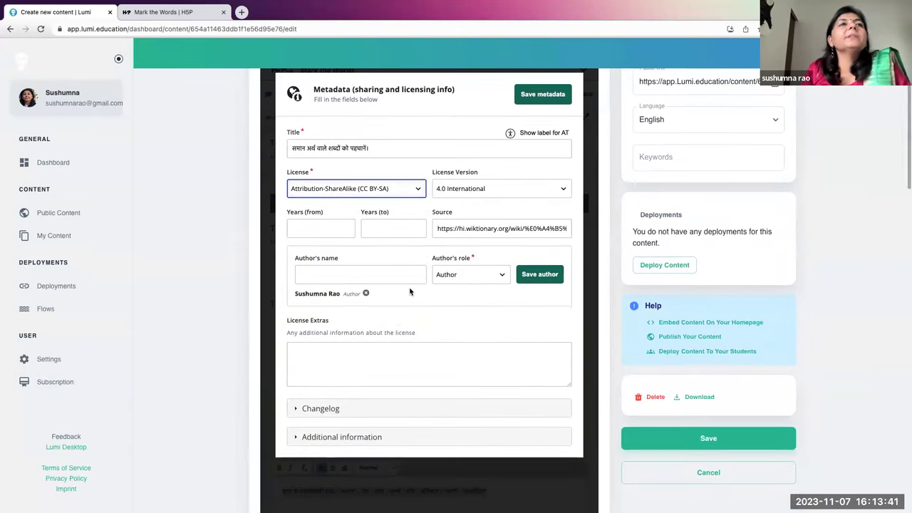
{"action": "scroll", "coordinate": [410, 291], "scroll_direction": "down", "scroll_amount": 1}
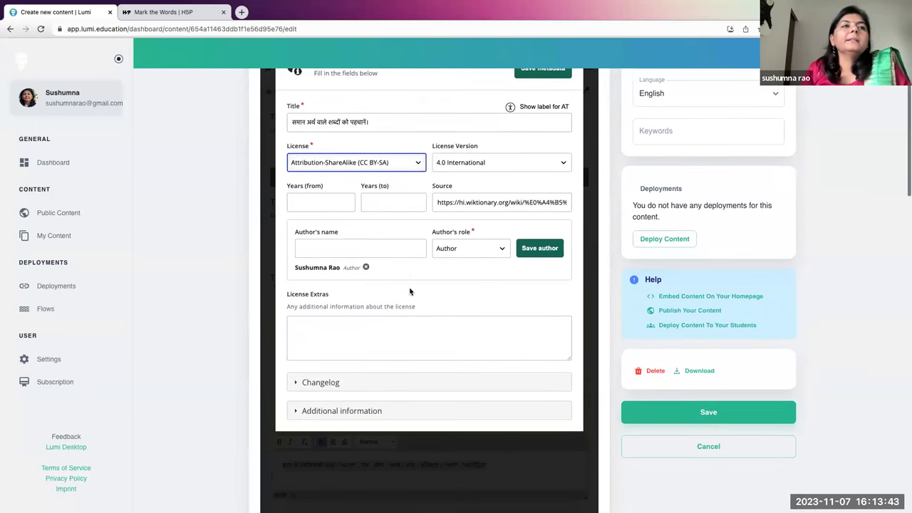
{"action": "left_click", "coordinate": [309, 327]}
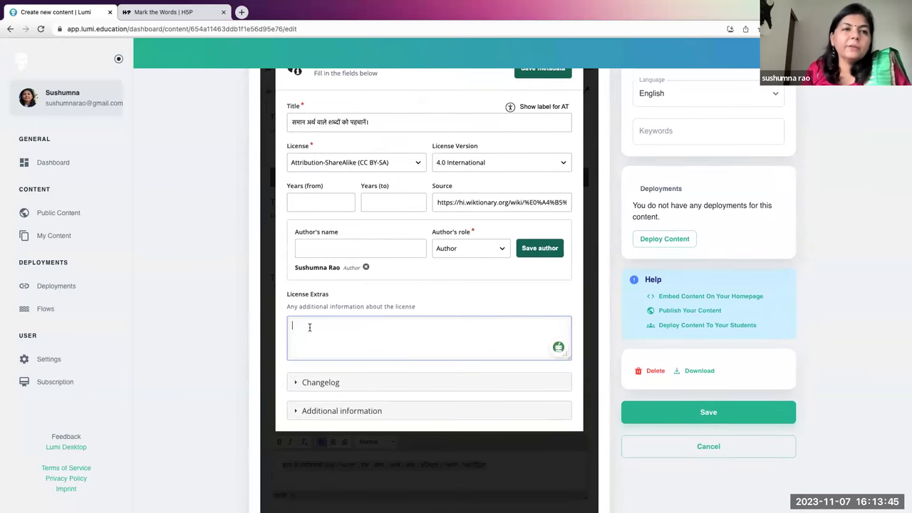
{"action": "scroll", "coordinate": [309, 327], "scroll_direction": "down", "scroll_amount": 2}
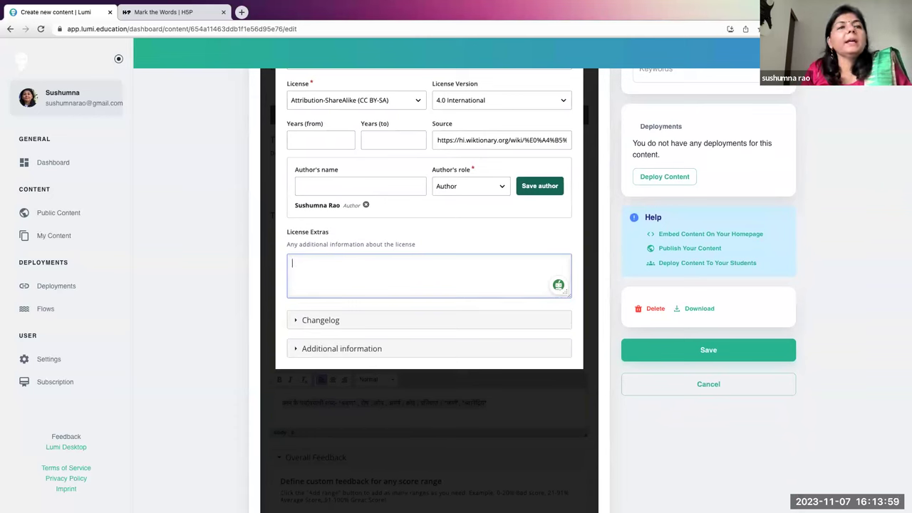
{"action": "left_click", "coordinate": [199, 136]}
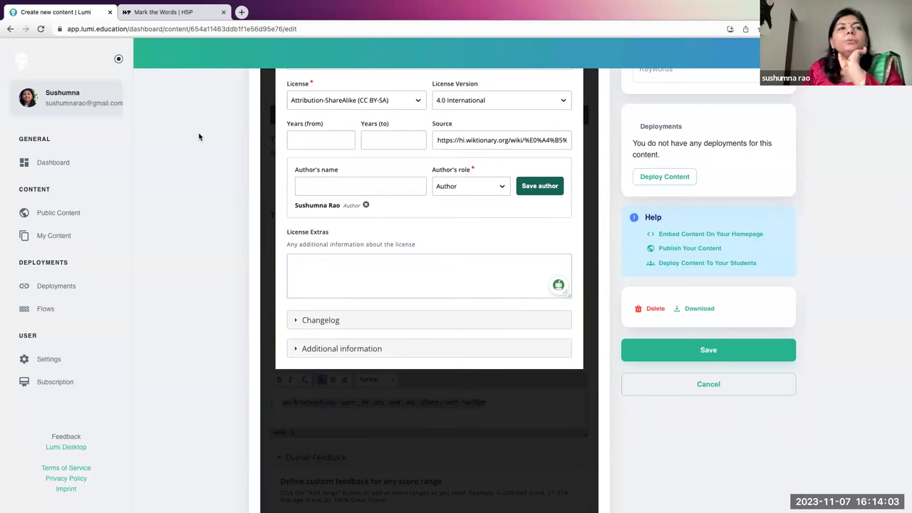
{"action": "left_click", "coordinate": [335, 321]}
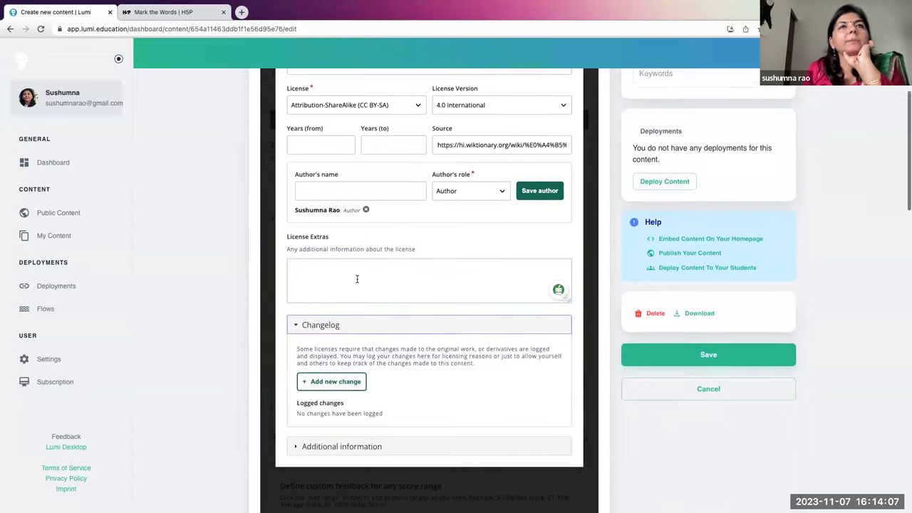
{"action": "scroll", "coordinate": [357, 279], "scroll_direction": "up", "scroll_amount": 3}
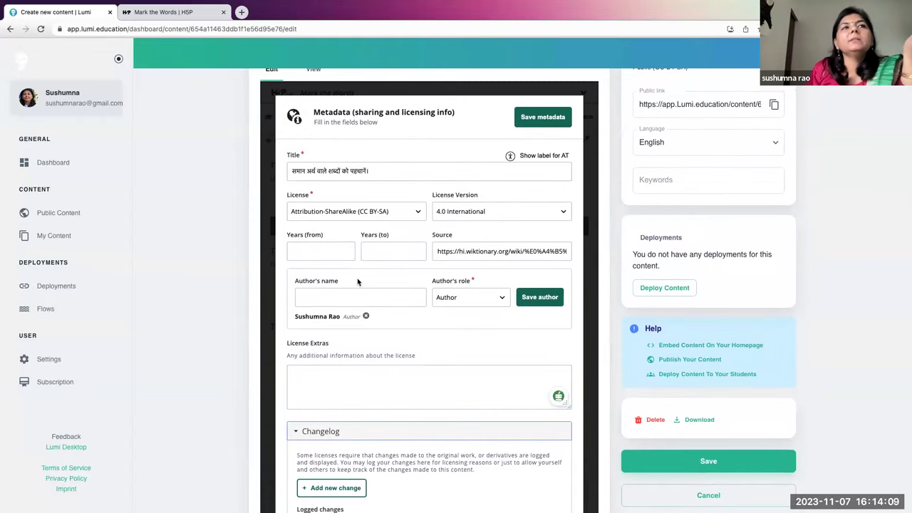
Save the metadata and save the Mark the Words activity.
{"action": "left_click", "coordinate": [532, 123]}
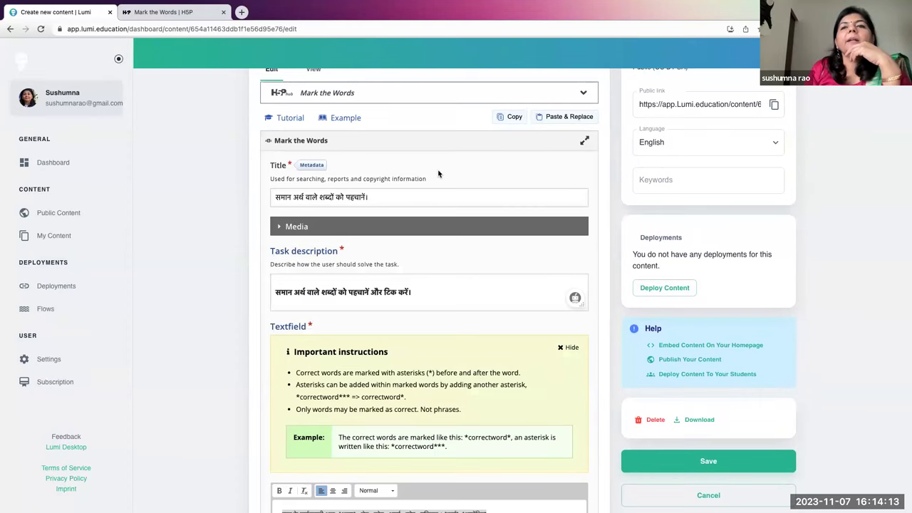
{"action": "scroll", "coordinate": [438, 173], "scroll_direction": "down", "scroll_amount": 2}
{"action": "left_click", "coordinate": [711, 321]}
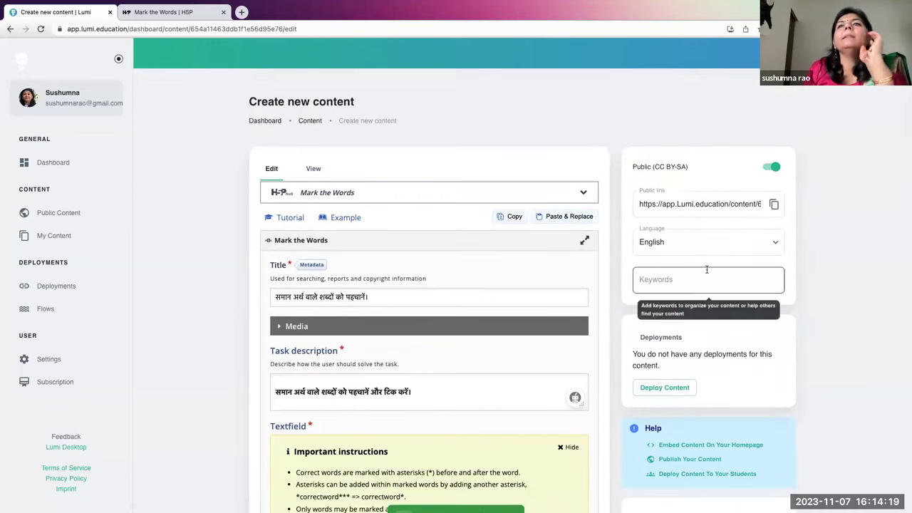
Copy the activity's public link and open it in the browser tab showing the H5P Mark the Words page.
{"action": "left_click", "coordinate": [774, 206]}
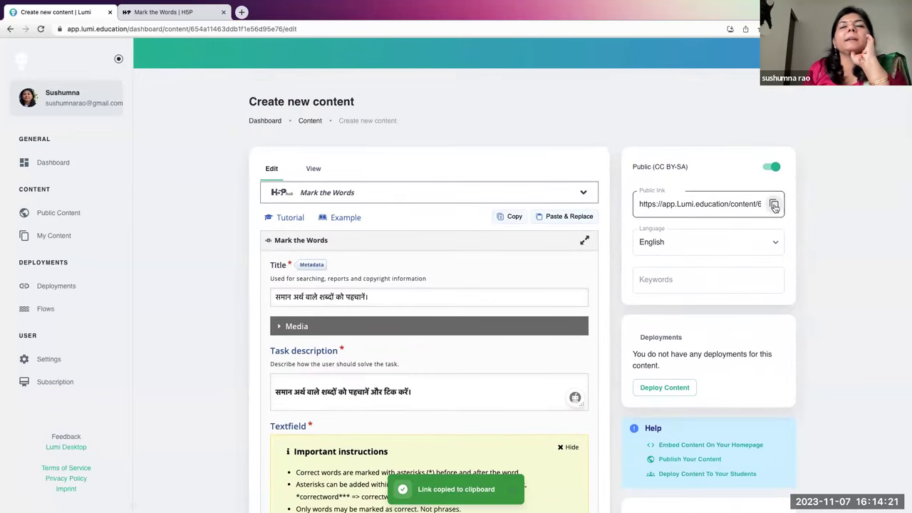
{"action": "left_click", "coordinate": [163, 12]}
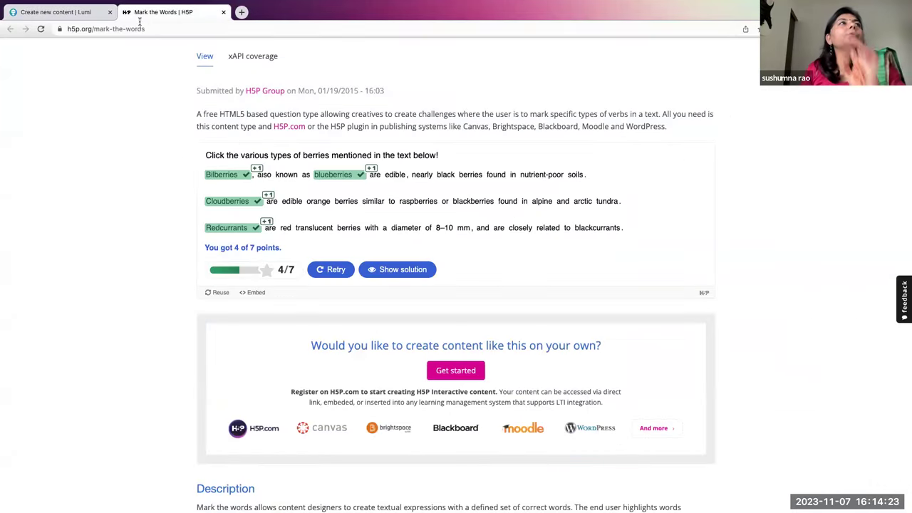
{"action": "left_click", "coordinate": [140, 28]}
{"action": "key", "text": "ctrl+v"}
{"action": "key", "text": "Return"}
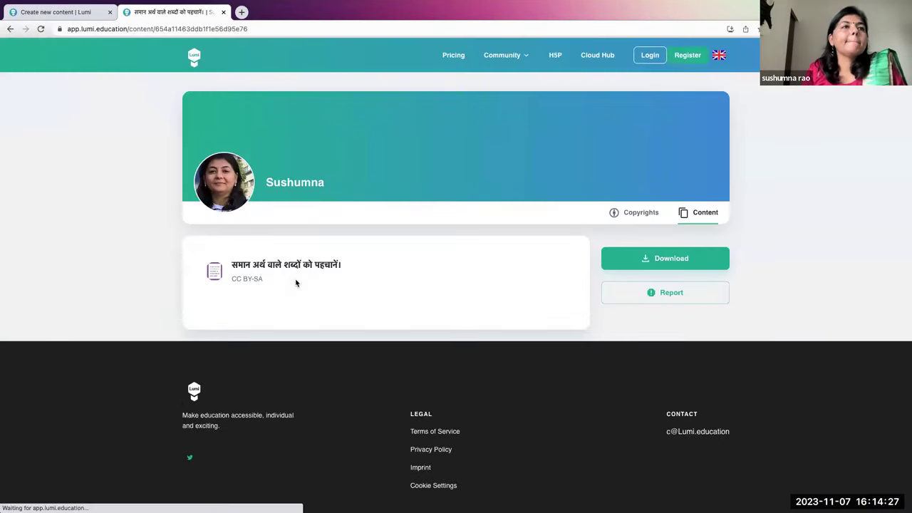
View the copyright list on the published activity's page and return to its content.
{"action": "scroll", "coordinate": [296, 282], "scroll_direction": "down", "scroll_amount": 1}
{"action": "left_click", "coordinate": [642, 158]}
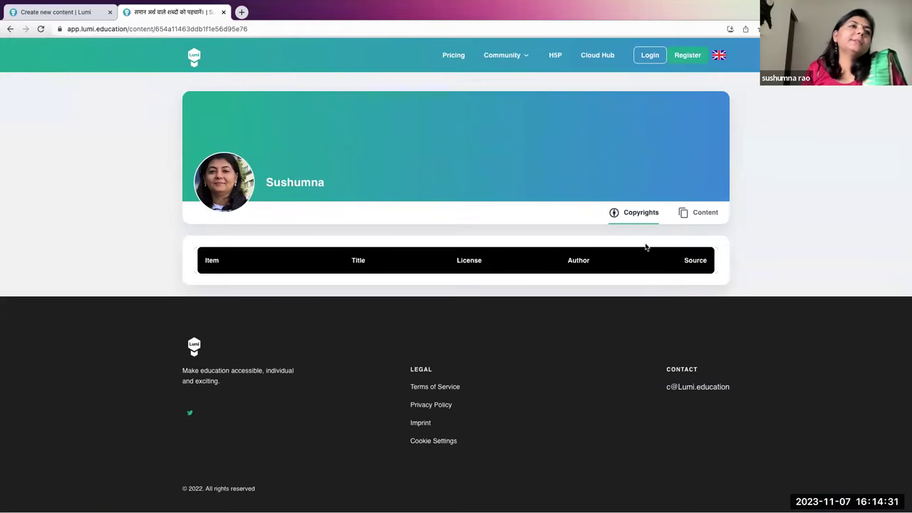
{"action": "left_click", "coordinate": [689, 214]}
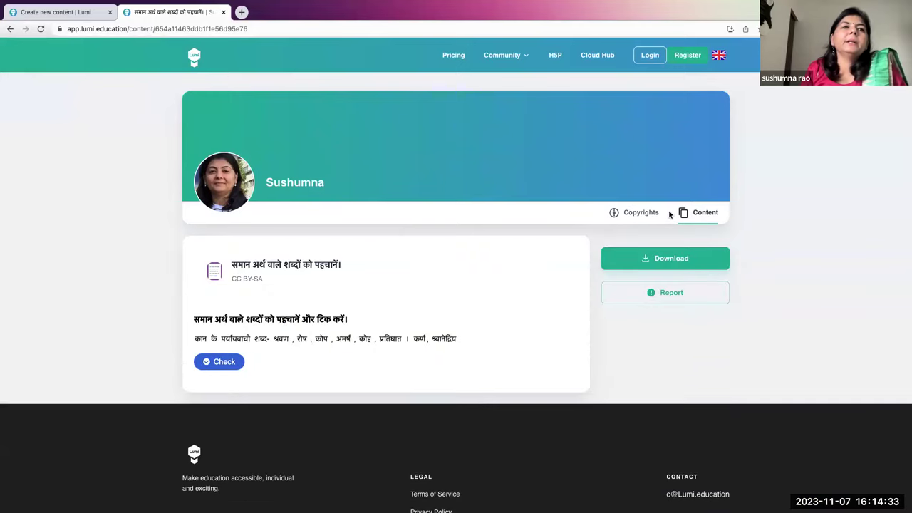
Check the published activity's answers without marking any words, and restart the exercise.
{"action": "scroll", "coordinate": [360, 321], "scroll_direction": "down", "scroll_amount": 3}
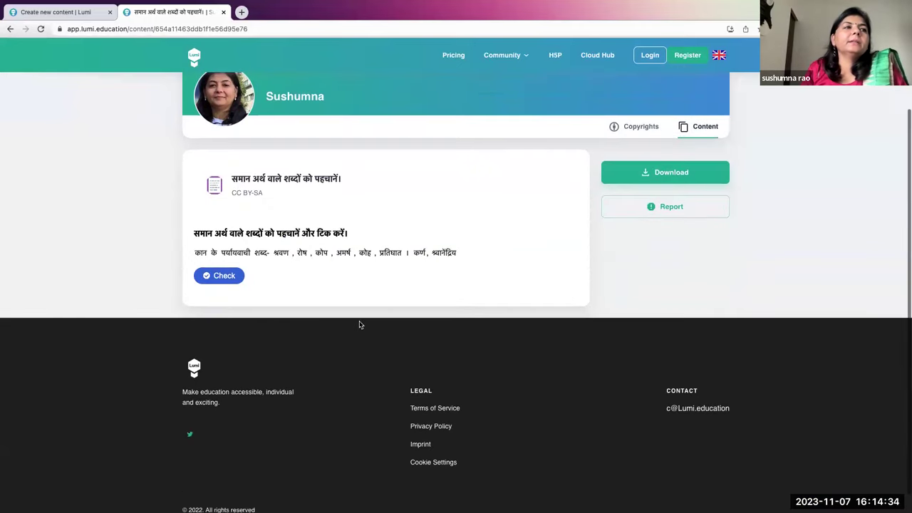
{"action": "left_click", "coordinate": [235, 275]}
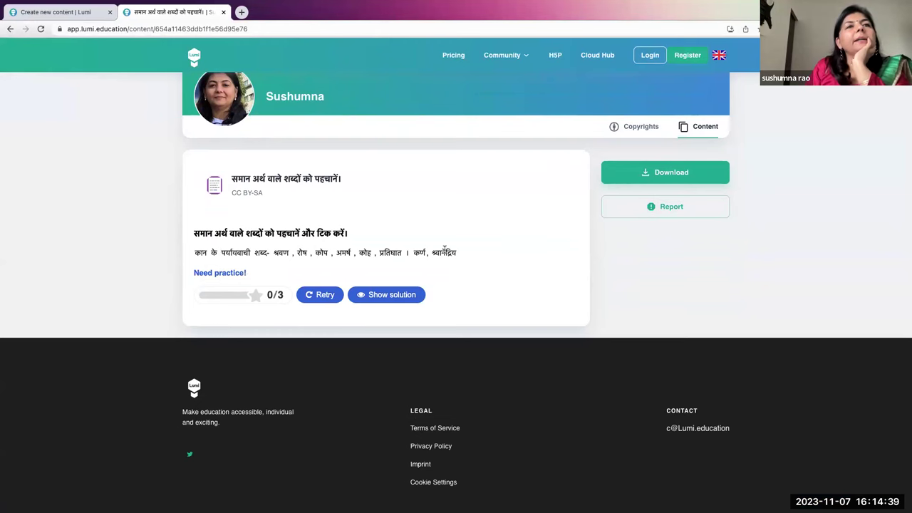
{"action": "left_click", "coordinate": [314, 297]}
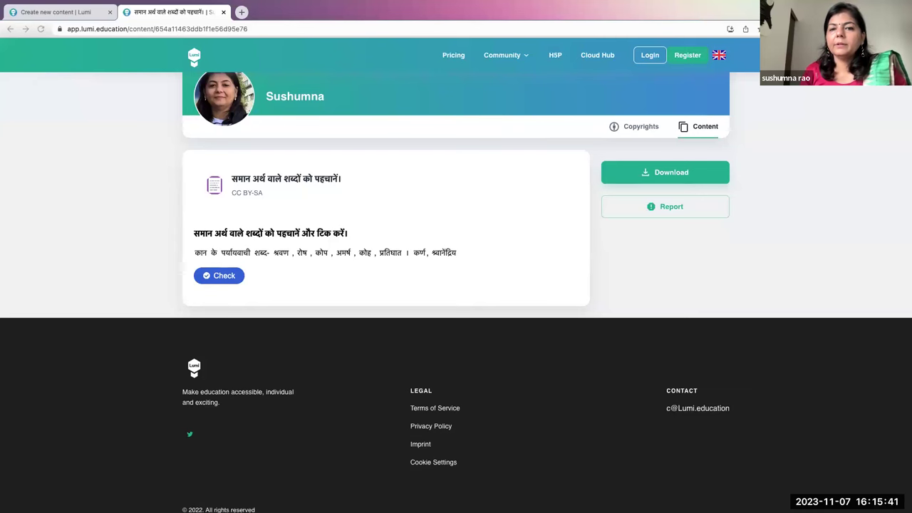
Bring the presentation's audience window into the browser, and examine H5P's content types recommendations table, highlighting the Mark the Words row.
{"action": "left_click_drag", "start_coordinate": [144, 149], "coordinate": [285, 12]}
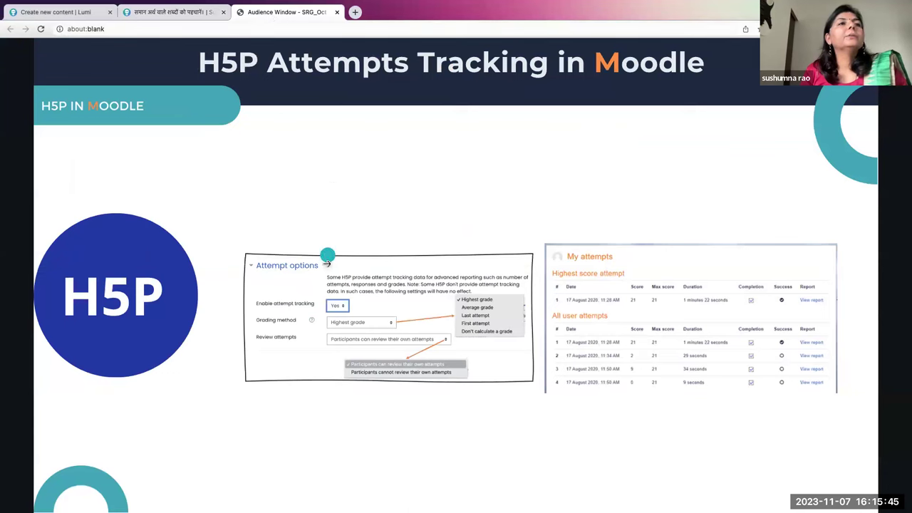
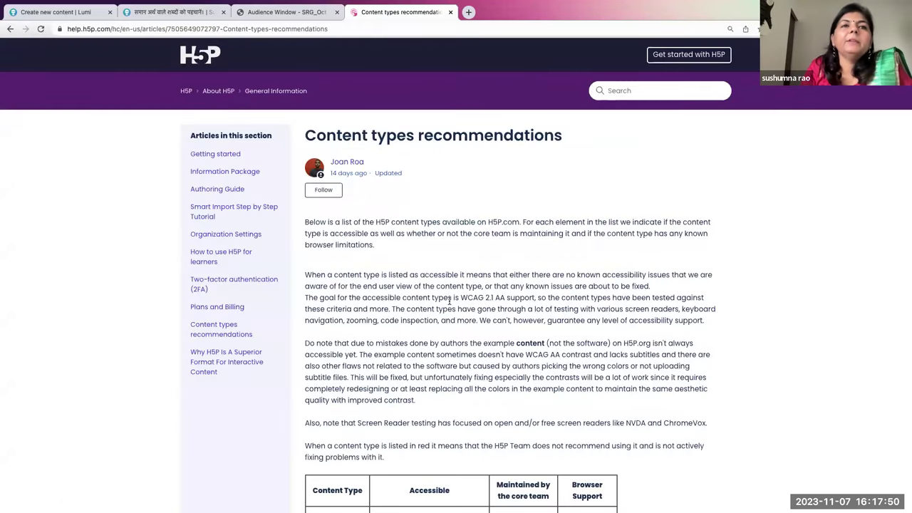
{"action": "scroll", "coordinate": [450, 301], "scroll_direction": "down", "scroll_amount": 5}
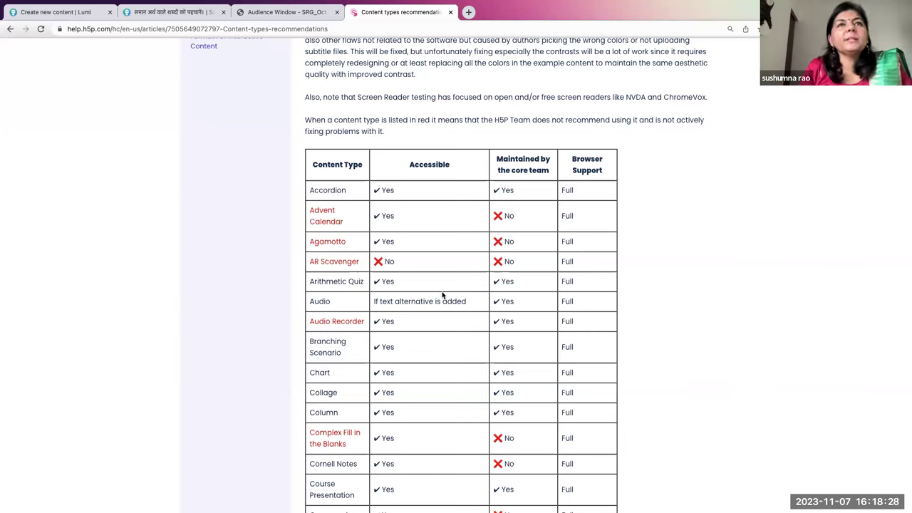
{"action": "scroll", "coordinate": [442, 294], "scroll_direction": "down", "scroll_amount": 4}
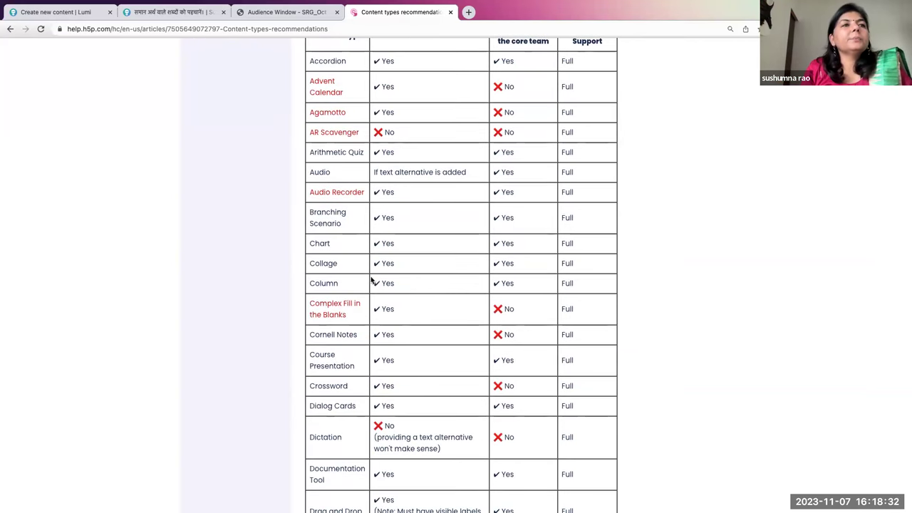
{"action": "scroll", "coordinate": [414, 285], "scroll_direction": "down", "scroll_amount": 3}
{"action": "scroll", "coordinate": [414, 284], "scroll_direction": "down", "scroll_amount": 18}
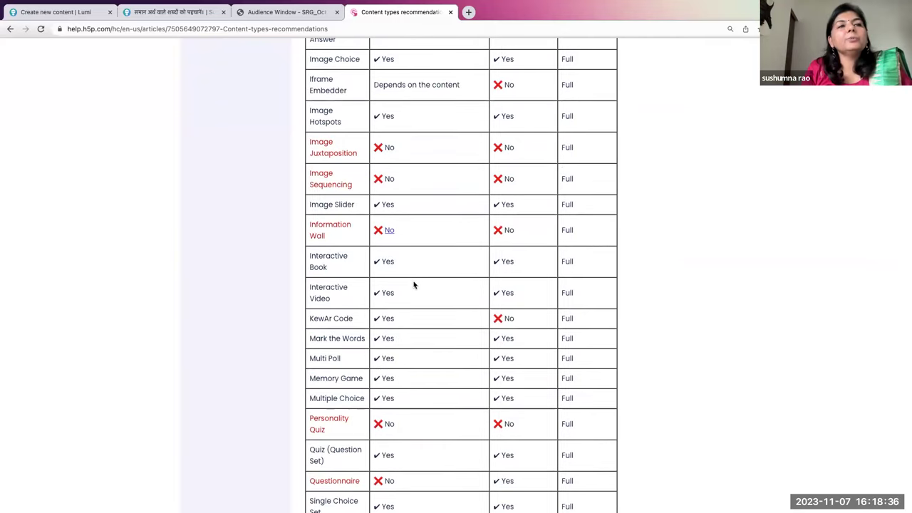
{"action": "scroll", "coordinate": [414, 285], "scroll_direction": "down", "scroll_amount": 1}
{"action": "left_click_drag", "start_coordinate": [375, 302], "coordinate": [596, 313]}
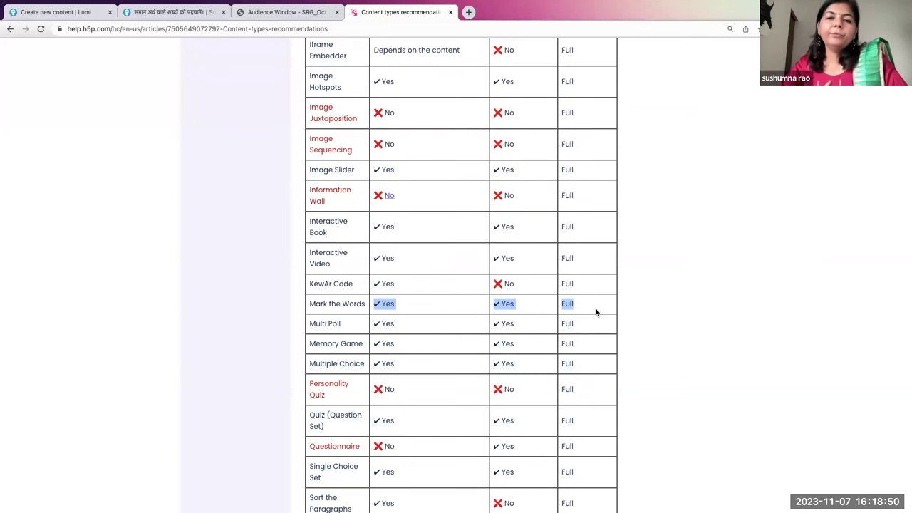
Return to the Lumi editor and open the dashboard with its content options.
{"action": "left_click", "coordinate": [129, 15]}
{"action": "left_click", "coordinate": [71, 12]}
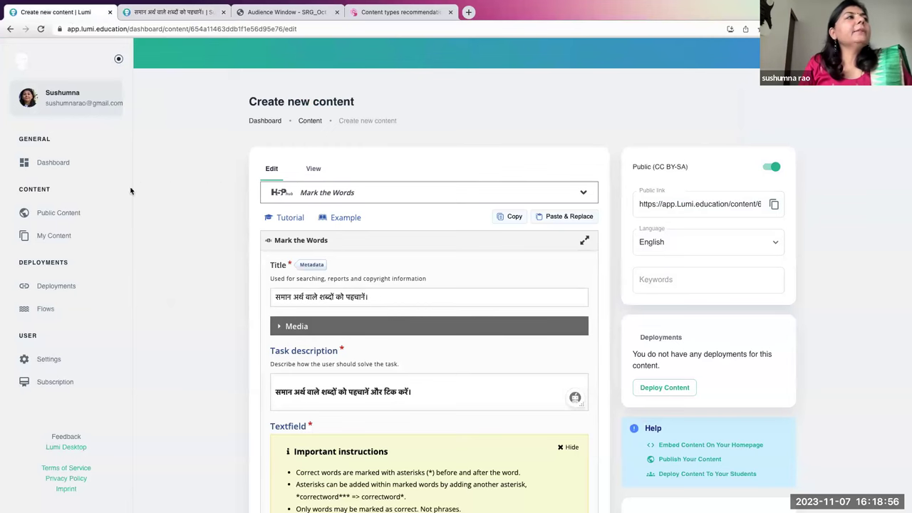
{"action": "left_click", "coordinate": [69, 164]}
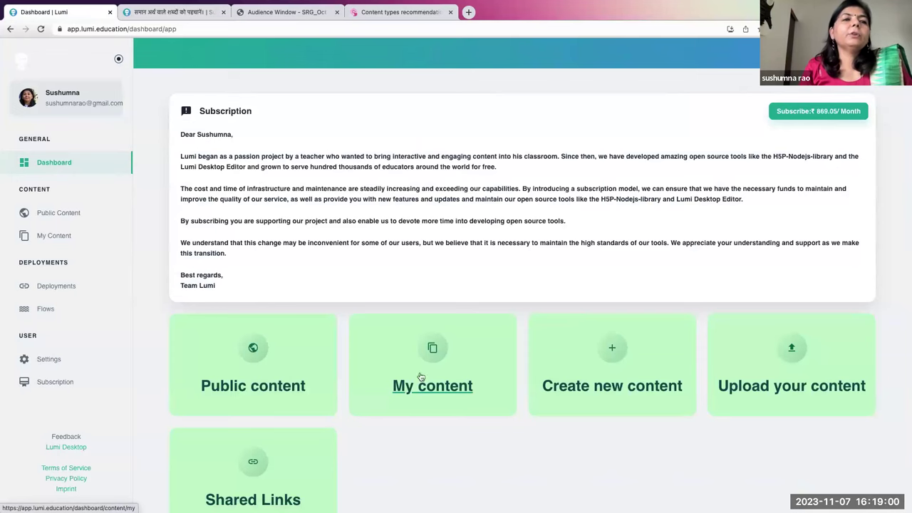
{"action": "scroll", "coordinate": [439, 376], "scroll_direction": "down", "scroll_amount": 1}
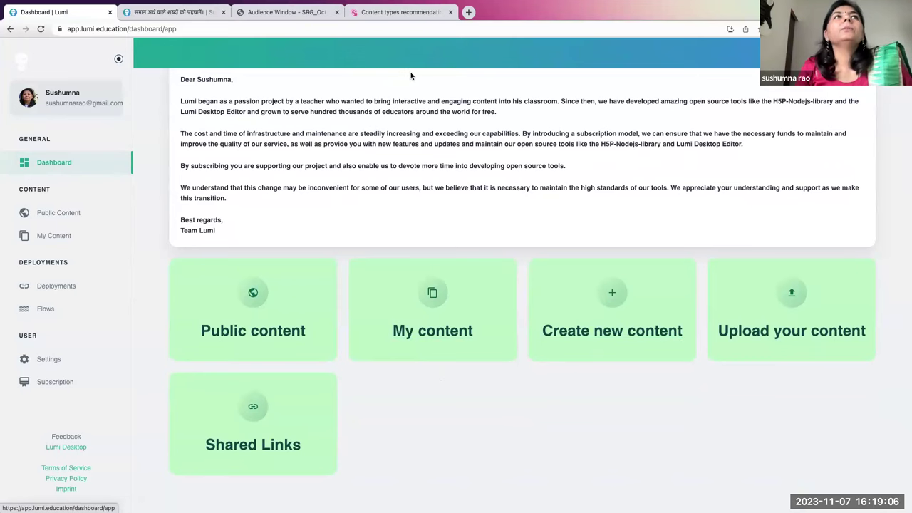
Open the page for creating new content, and load h5pcatalogue.in in a new browser tab.
{"action": "left_click", "coordinate": [611, 300]}
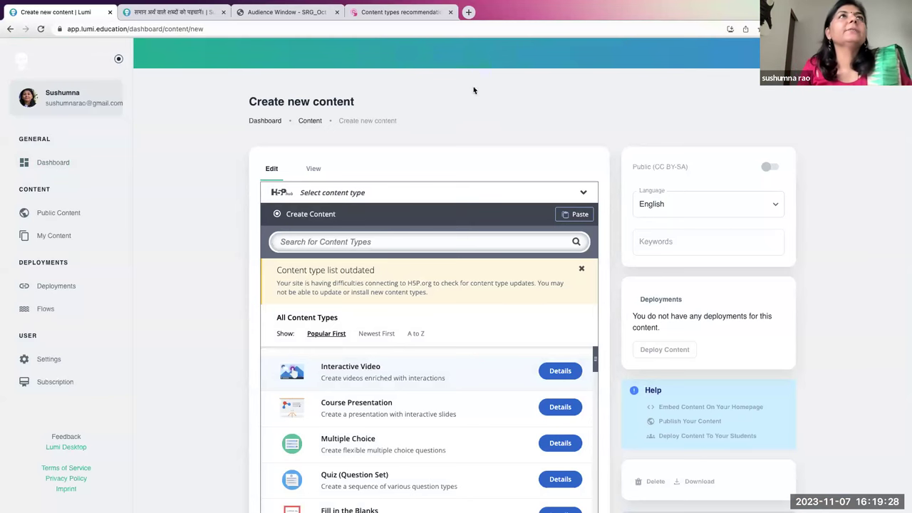
{"action": "left_click", "coordinate": [469, 12]}
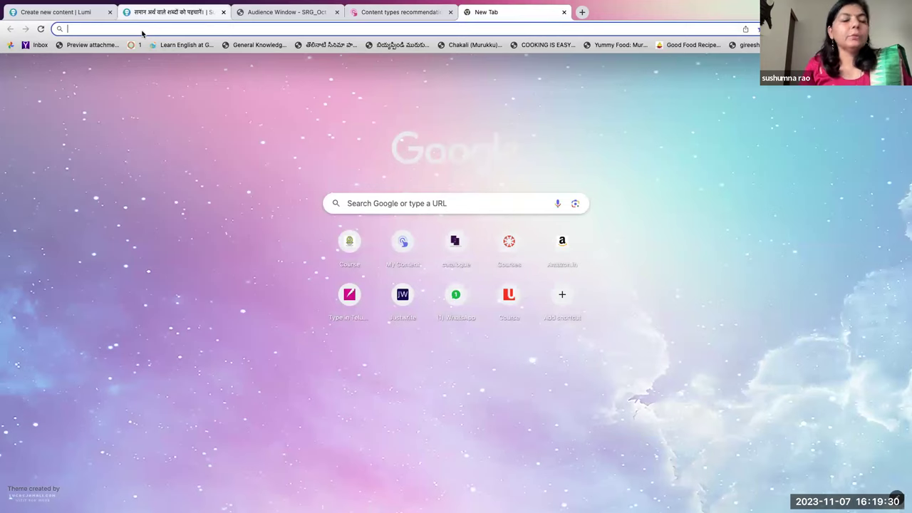
{"action": "type", "text": "h5pcatalogue.in"}
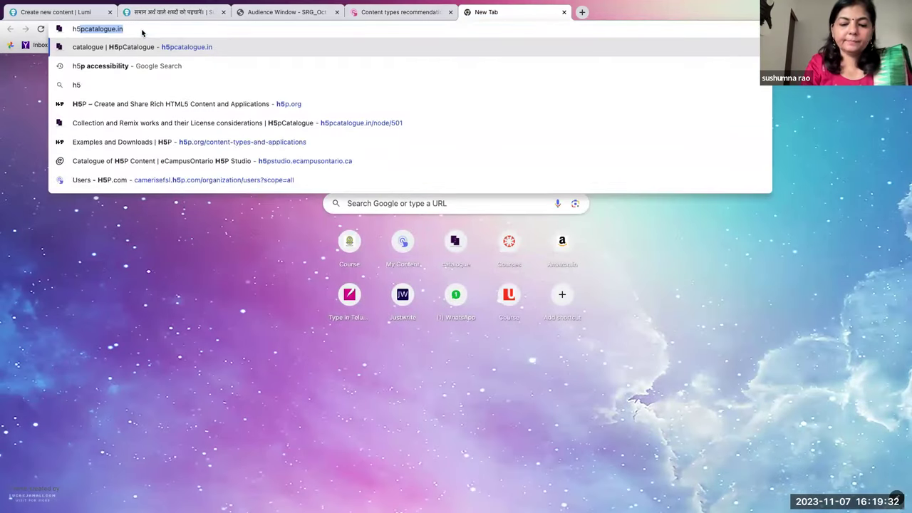
{"action": "key", "text": "Return"}
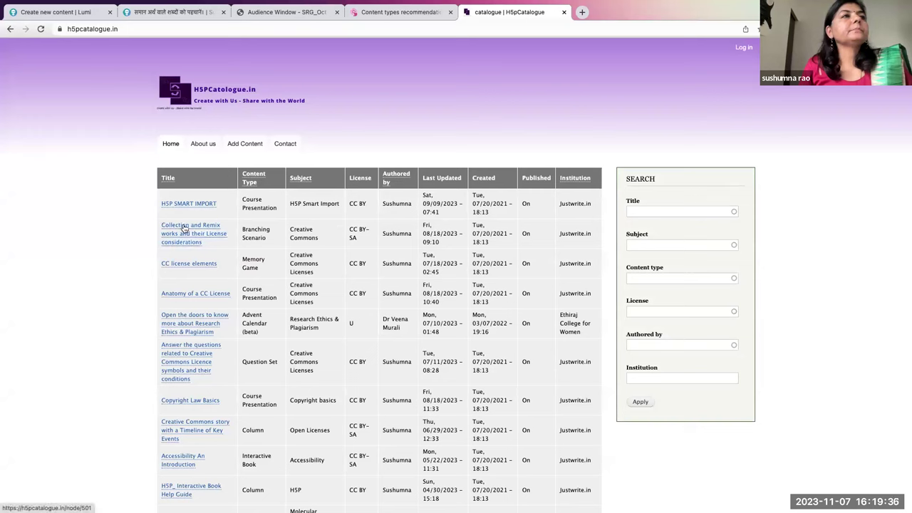
Filter the H5P catalogue by the content type Interactive Video and browse the matching entries.
{"action": "left_click", "coordinate": [648, 277]}
{"action": "type", "text": "interac"}
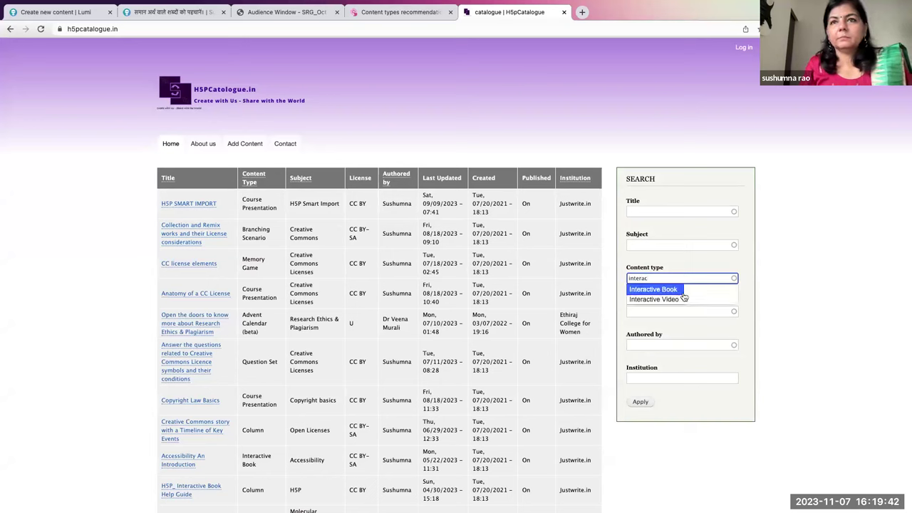
{"action": "left_click", "coordinate": [679, 300]}
{"action": "key", "text": "Return"}
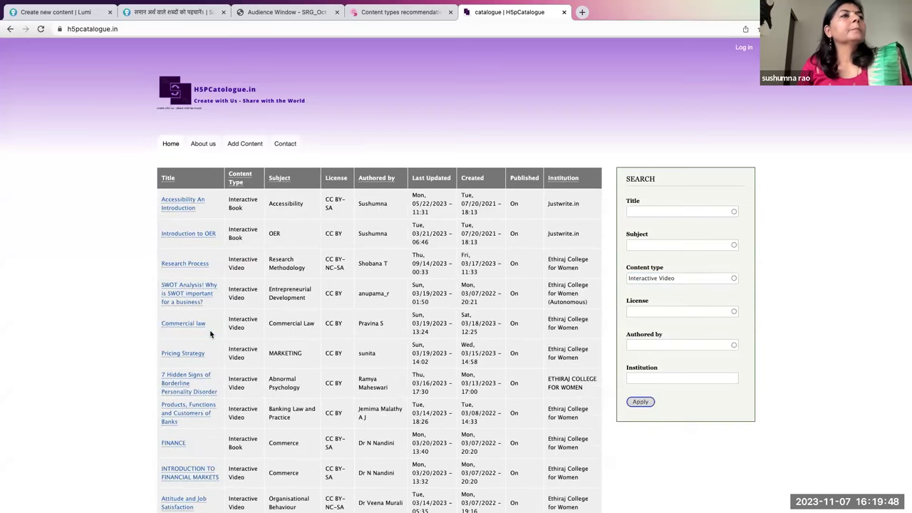
{"action": "scroll", "coordinate": [211, 333], "scroll_direction": "down", "scroll_amount": 1}
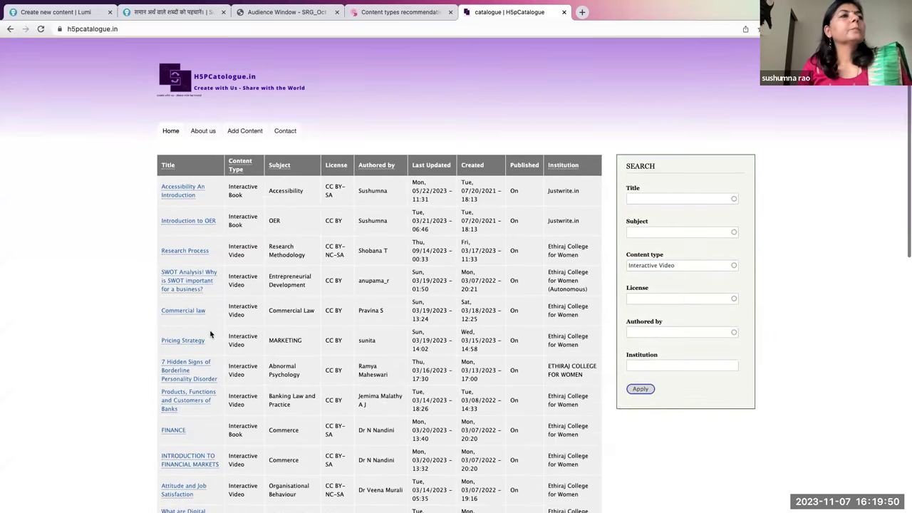
{"action": "scroll", "coordinate": [211, 333], "scroll_direction": "down", "scroll_amount": 4}
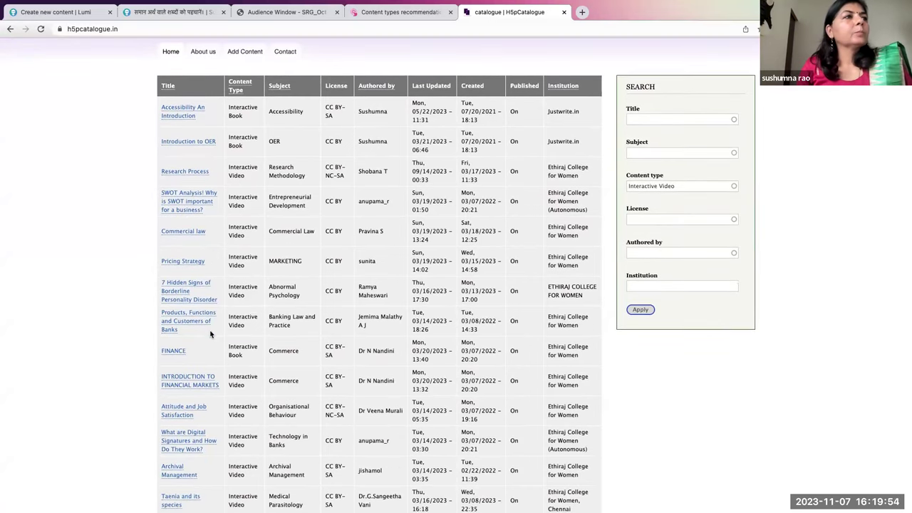
{"action": "scroll", "coordinate": [210, 333], "scroll_direction": "down", "scroll_amount": 6}
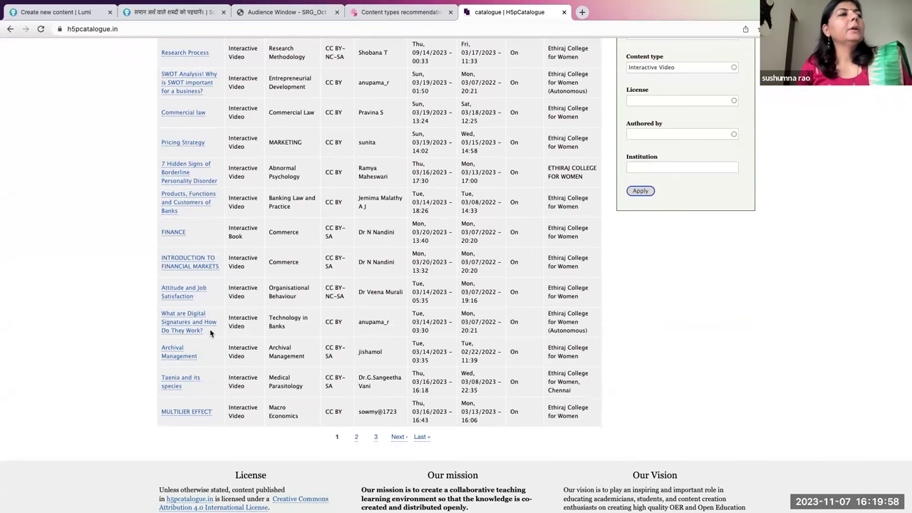
{"action": "scroll", "coordinate": [221, 318], "scroll_direction": "down", "scroll_amount": 2}
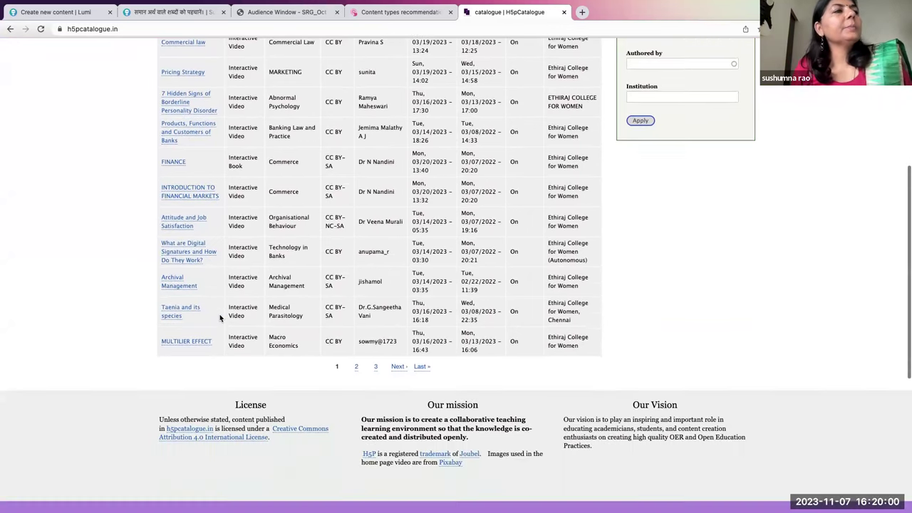
{"action": "scroll", "coordinate": [222, 315], "scroll_direction": "up", "scroll_amount": 10}
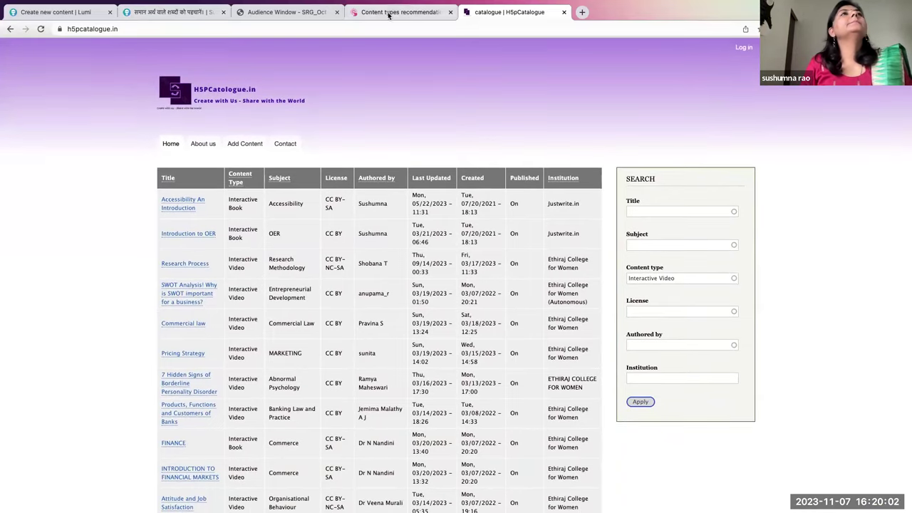
Load h5p.org in place of the content types recommendations page and open the Interactive Video example, Smoothie, from the examples and downloads.
{"action": "left_click", "coordinate": [399, 13]}
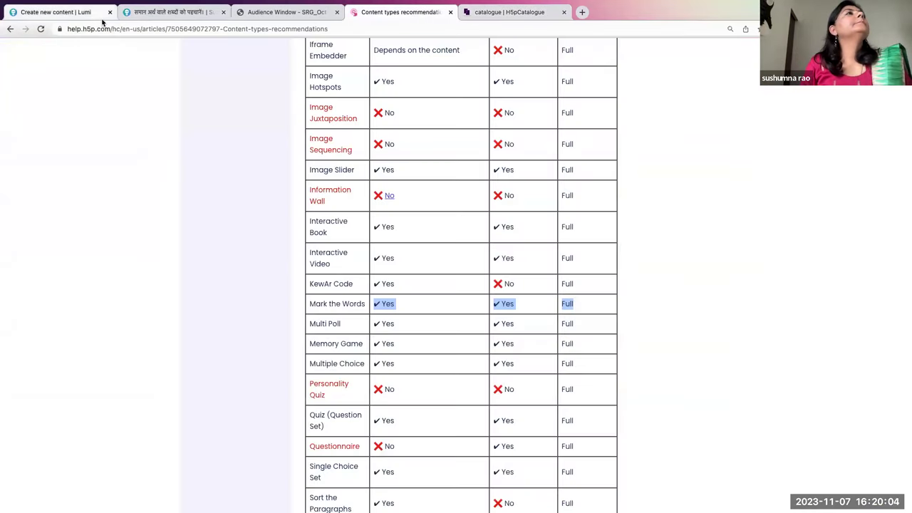
{"action": "left_click", "coordinate": [87, 27]}
{"action": "type", "text": "h5p."}
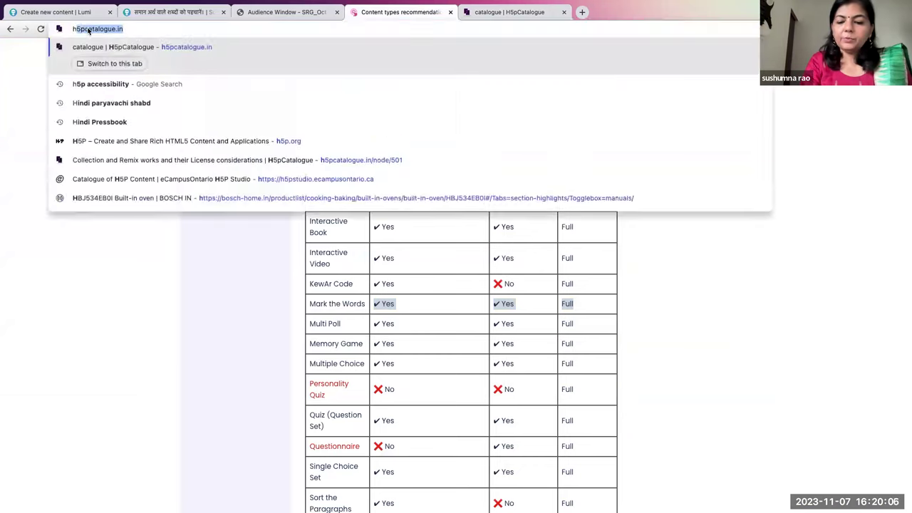
{"action": "type", "text": "org"}
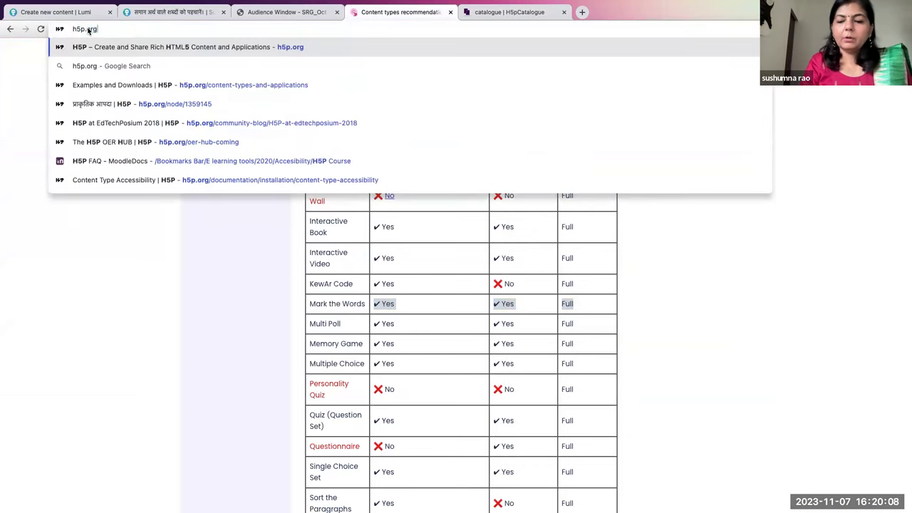
{"action": "key", "text": "Return"}
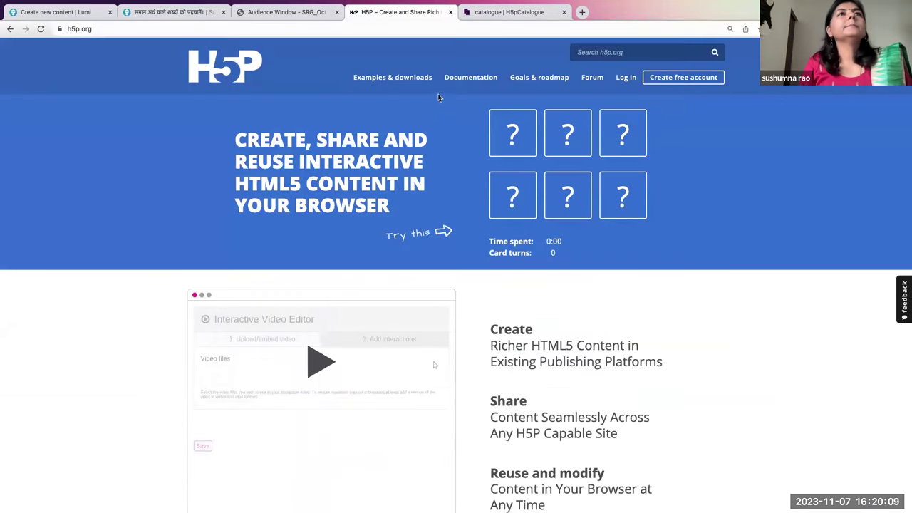
{"action": "left_click", "coordinate": [396, 77]}
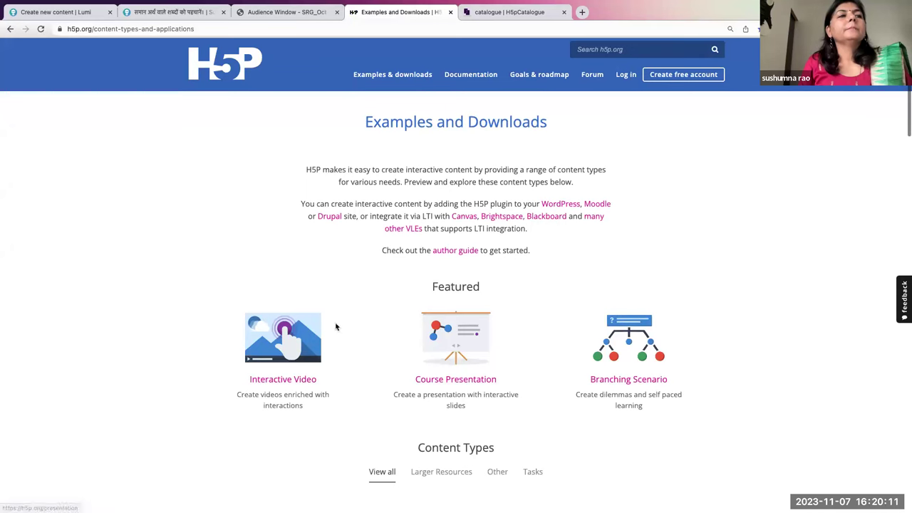
{"action": "left_click", "coordinate": [251, 367]}
{"action": "scroll", "coordinate": [251, 364], "scroll_direction": "down", "scroll_amount": 1}
{"action": "scroll", "coordinate": [251, 362], "scroll_direction": "down", "scroll_amount": 3}
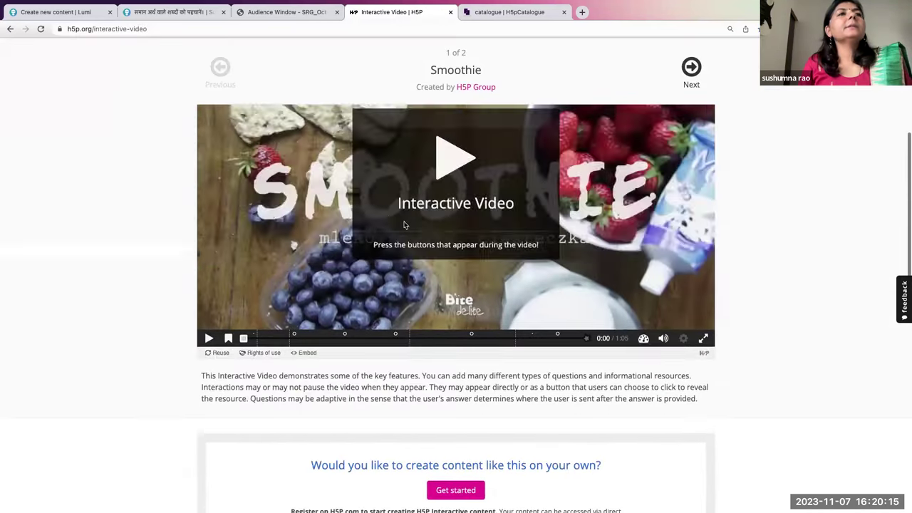
Look at the Smoothie video's reuse options, and view its rights of use, highlighting the title, license, author and source details.
{"action": "left_click", "coordinate": [218, 353]}
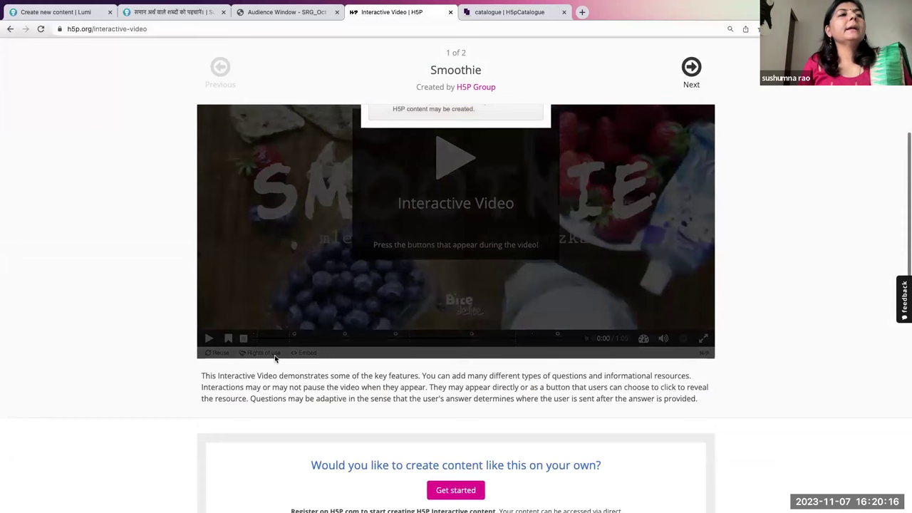
{"action": "scroll", "coordinate": [525, 146], "scroll_direction": "up", "scroll_amount": 1}
{"action": "left_click", "coordinate": [540, 146]}
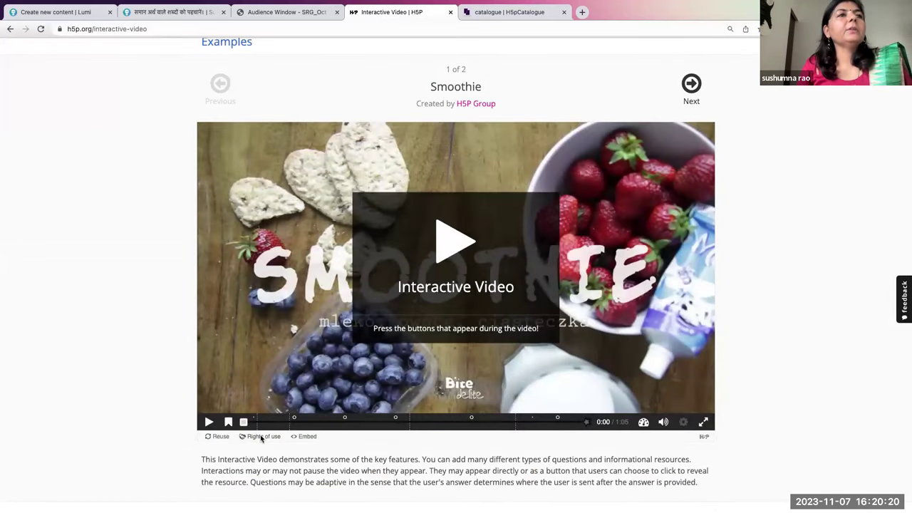
{"action": "left_click", "coordinate": [262, 437]}
{"action": "left_click_drag", "start_coordinate": [224, 169], "coordinate": [392, 228]}
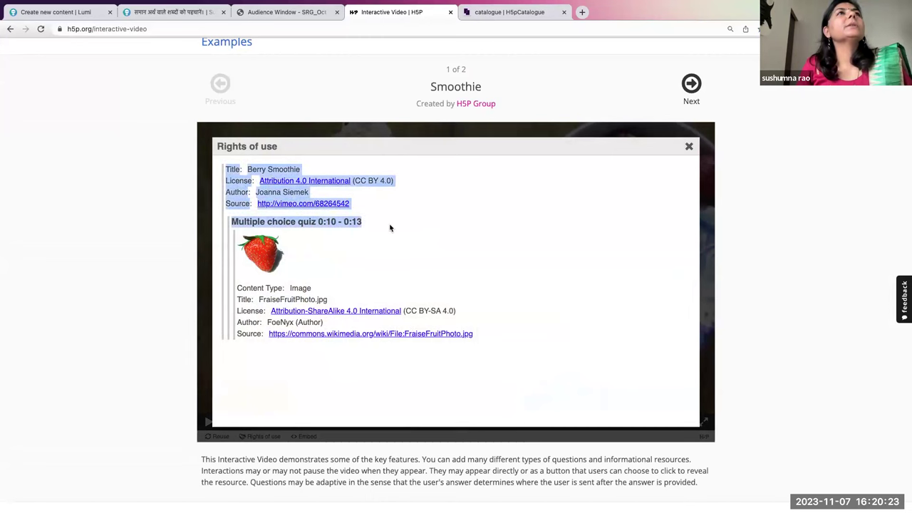
Open Accessibility An Introduction in the H5P catalogue and view its rights of use.
{"action": "left_click", "coordinate": [492, 14]}
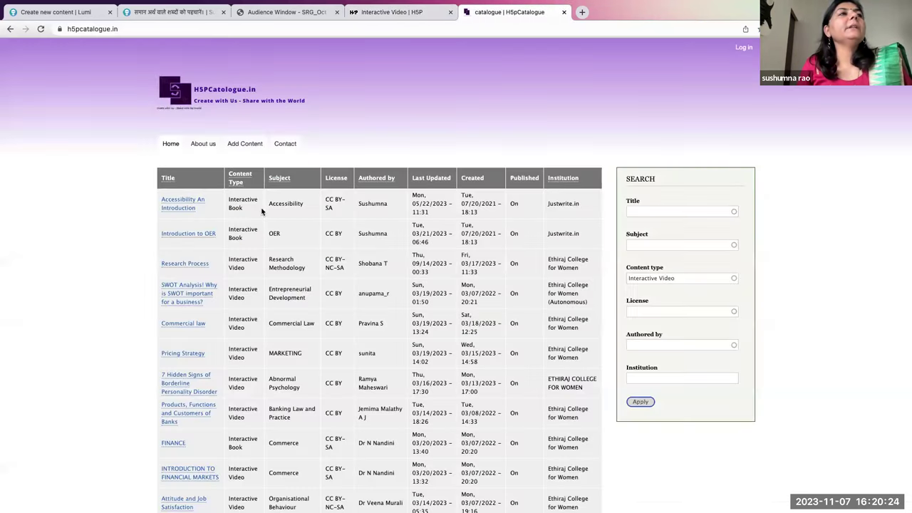
{"action": "left_click", "coordinate": [179, 203]}
{"action": "scroll", "coordinate": [227, 397], "scroll_direction": "down", "scroll_amount": 5}
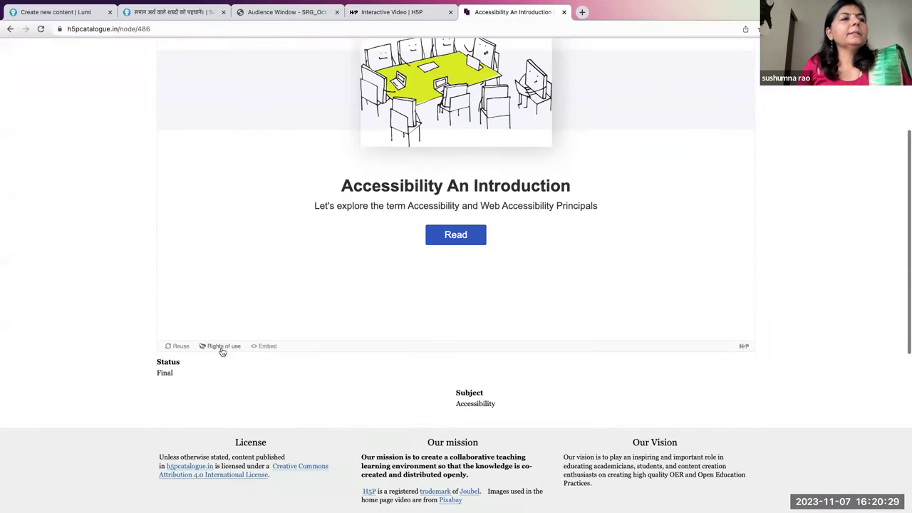
{"action": "left_click", "coordinate": [222, 347]}
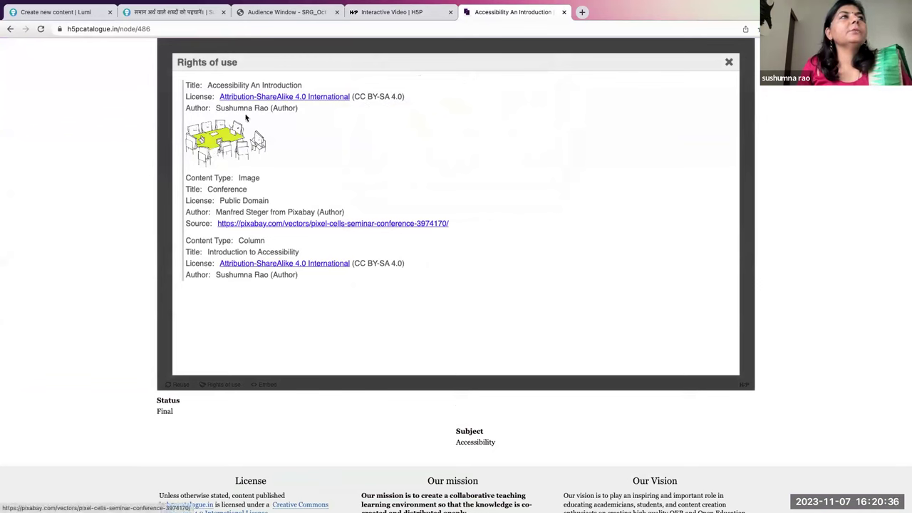
{"action": "left_click", "coordinate": [729, 62]}
Return to the Smoothie interactive video, close its rights of use, and download it for reuse as an .h5p file.
{"action": "left_click", "coordinate": [404, 13]}
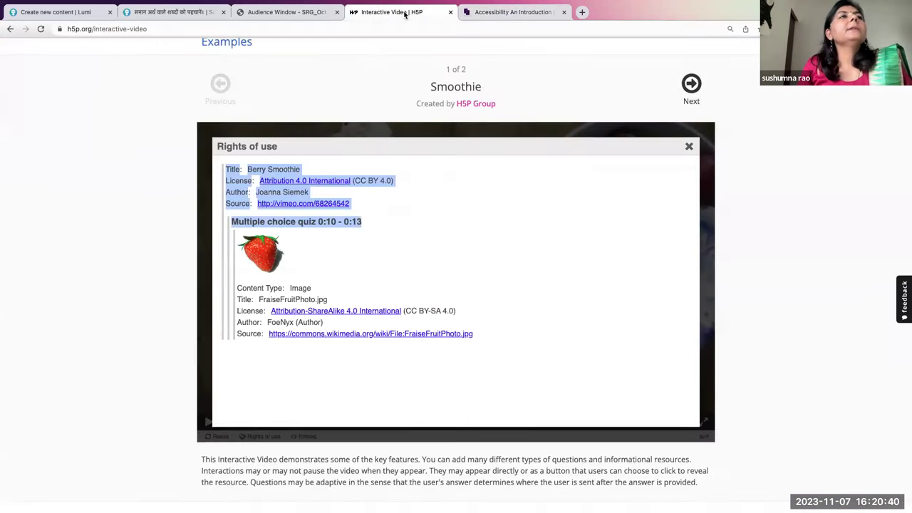
{"action": "scroll", "coordinate": [224, 374], "scroll_direction": "down", "scroll_amount": 2}
{"action": "left_click_drag", "start_coordinate": [613, 150], "coordinate": [705, 133]}
{"action": "left_click", "coordinate": [689, 151]}
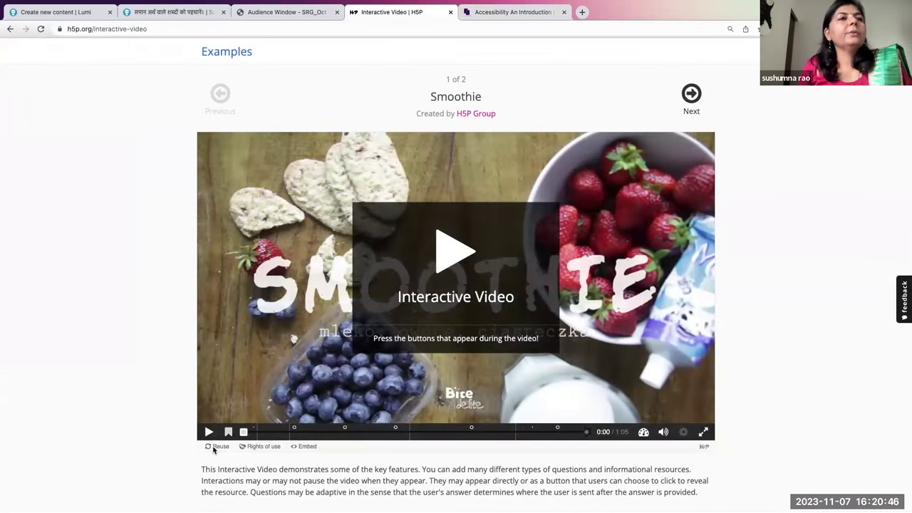
{"action": "left_click", "coordinate": [216, 447]}
{"action": "left_click", "coordinate": [435, 183]}
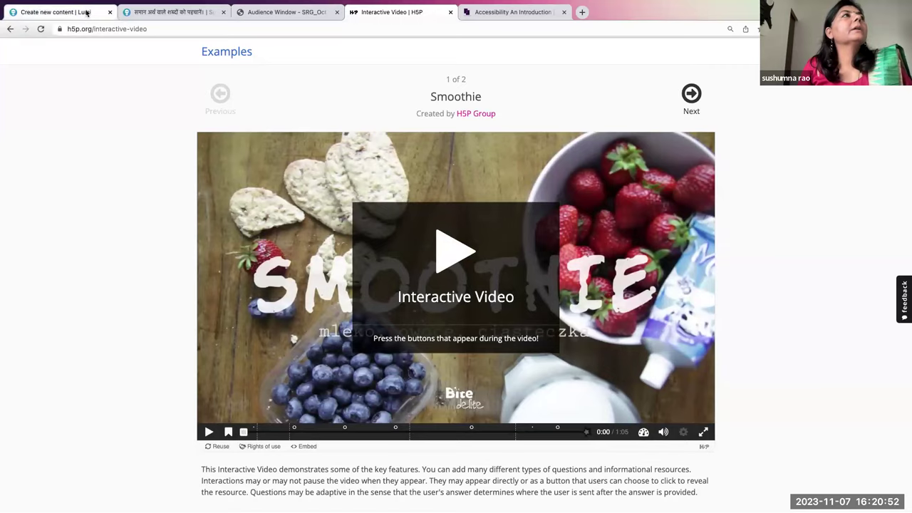
Upload interactive-video-2-618.h5p from the Downloads folder to Lumi as your own content, and switch to the published Hindi activity's page.
{"action": "left_click", "coordinate": [89, 13]}
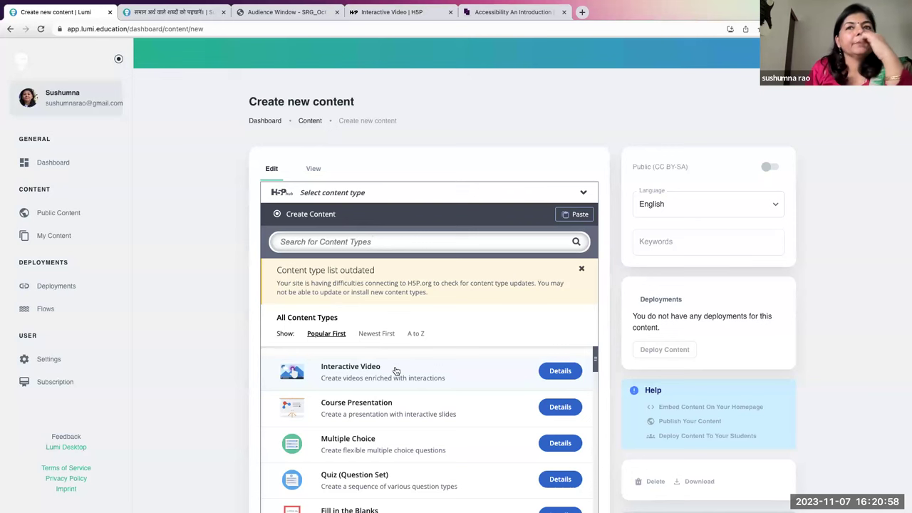
{"action": "scroll", "coordinate": [396, 371], "scroll_direction": "down", "scroll_amount": 3}
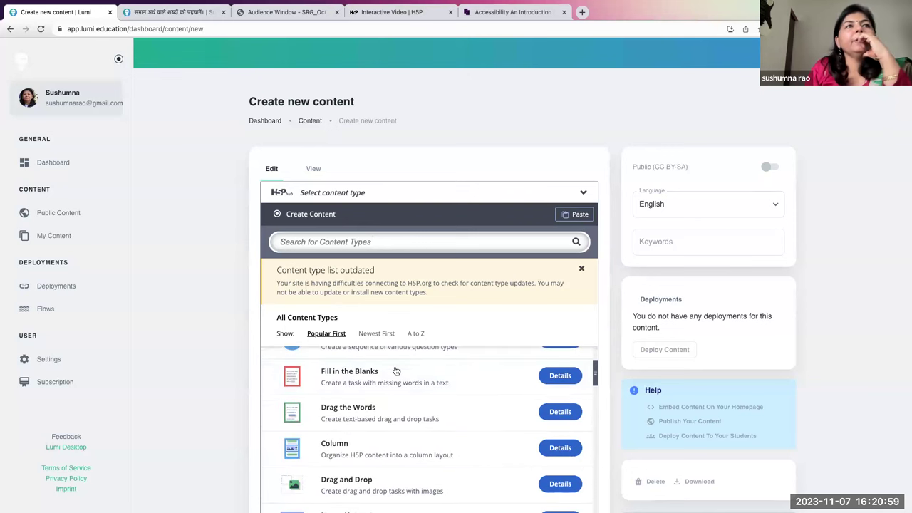
{"action": "left_click", "coordinate": [66, 166]}
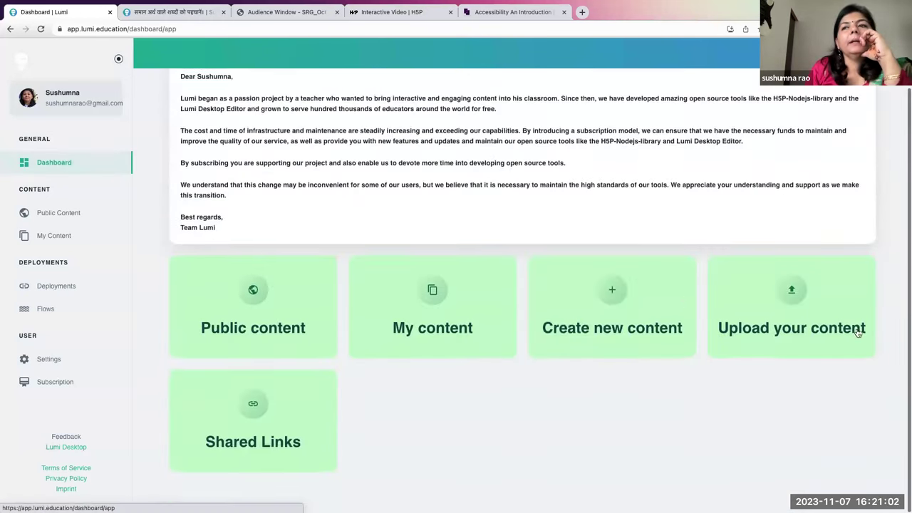
{"action": "left_click", "coordinate": [821, 330]}
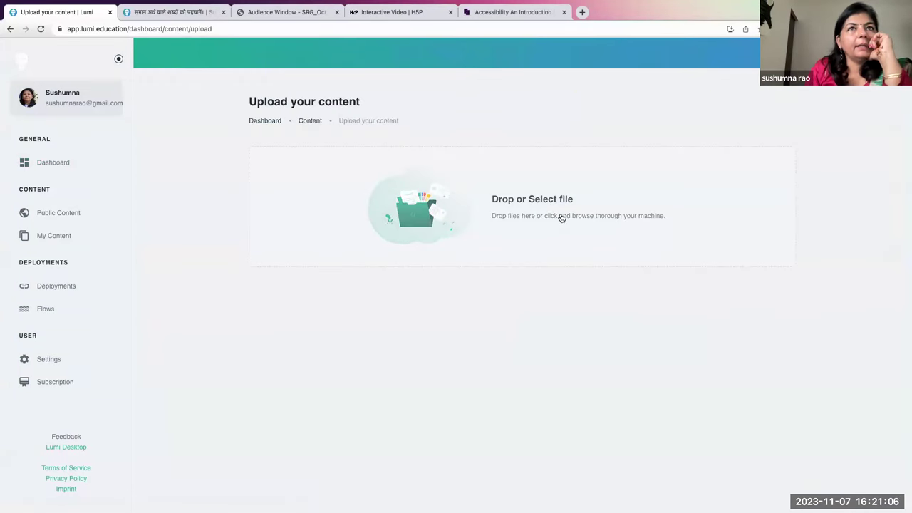
{"action": "left_click", "coordinate": [561, 217]}
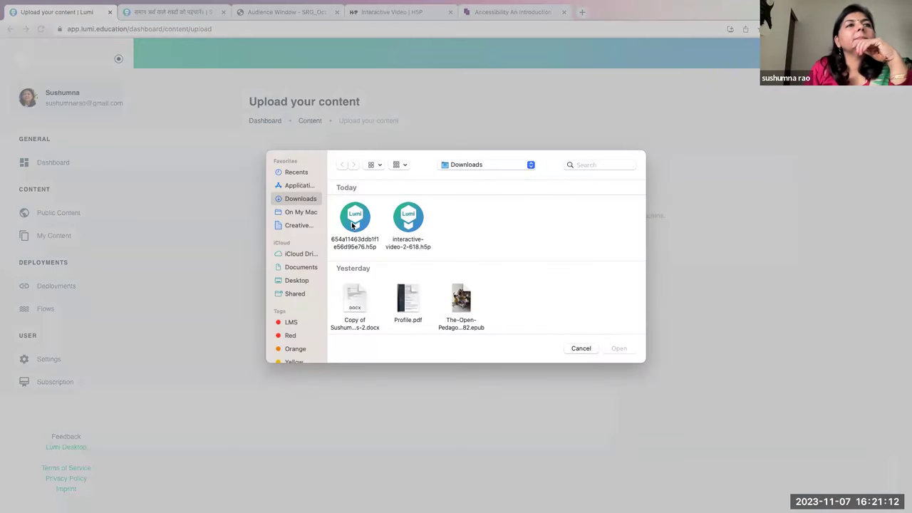
{"action": "double_click", "coordinate": [417, 212]}
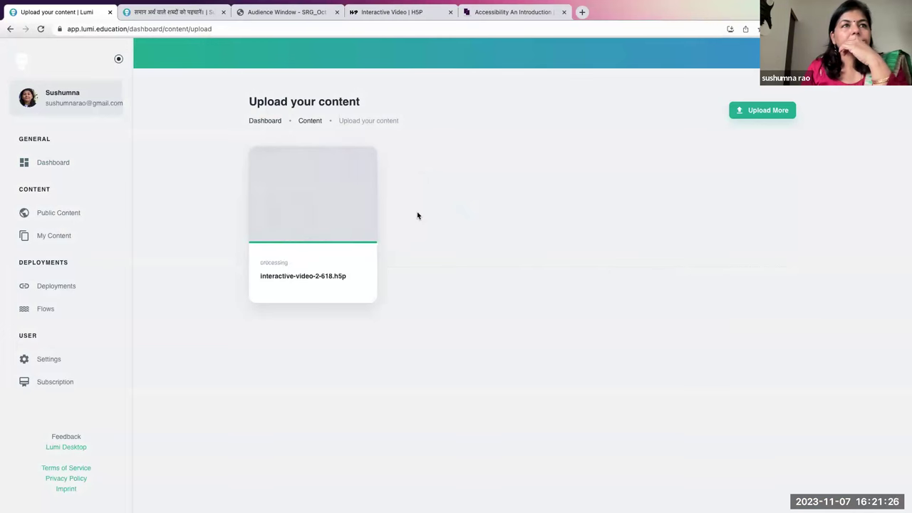
{"action": "left_click", "coordinate": [150, 14]}
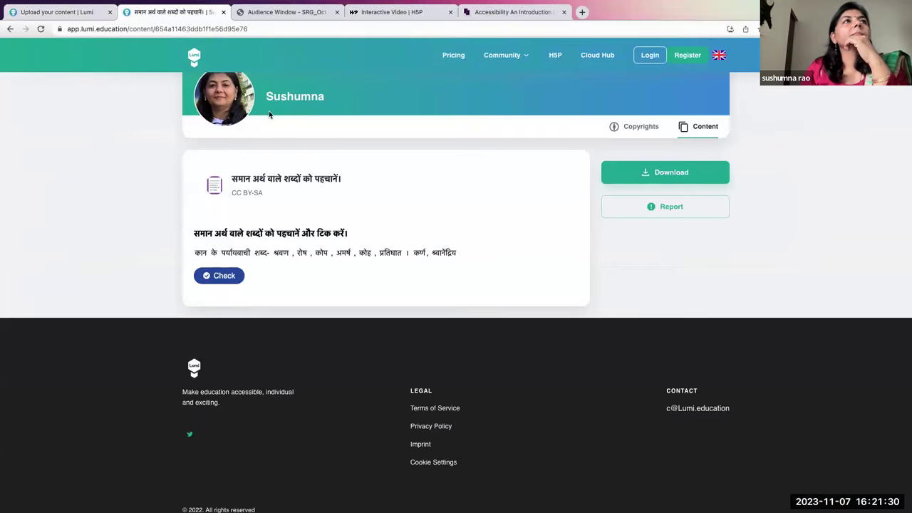
Log in to Lumi and look through the saved items in the My content library.
{"action": "left_click", "coordinate": [650, 57]}
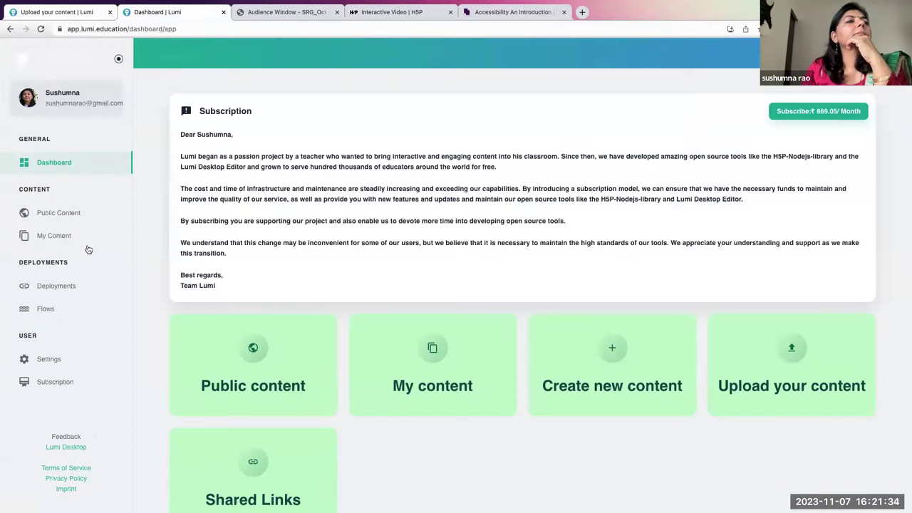
{"action": "left_click", "coordinate": [432, 351]}
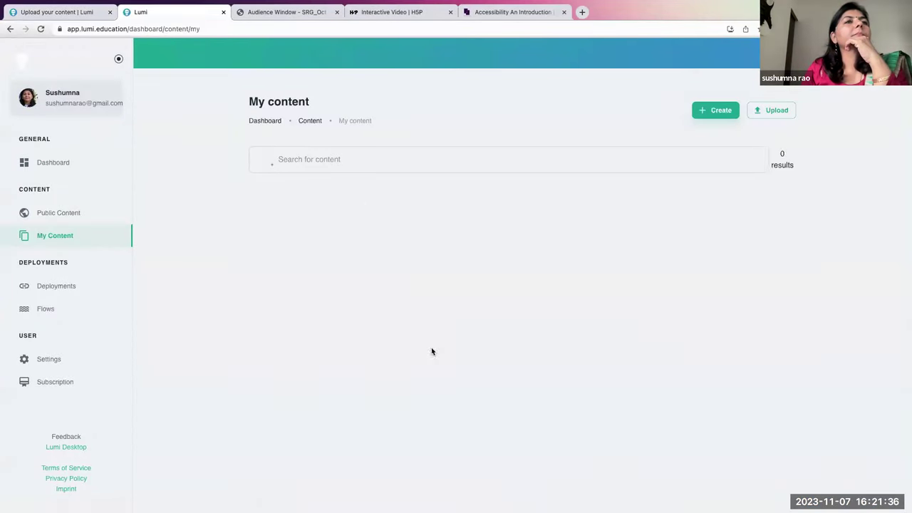
{"action": "scroll", "coordinate": [222, 370], "scroll_direction": "down", "scroll_amount": 1}
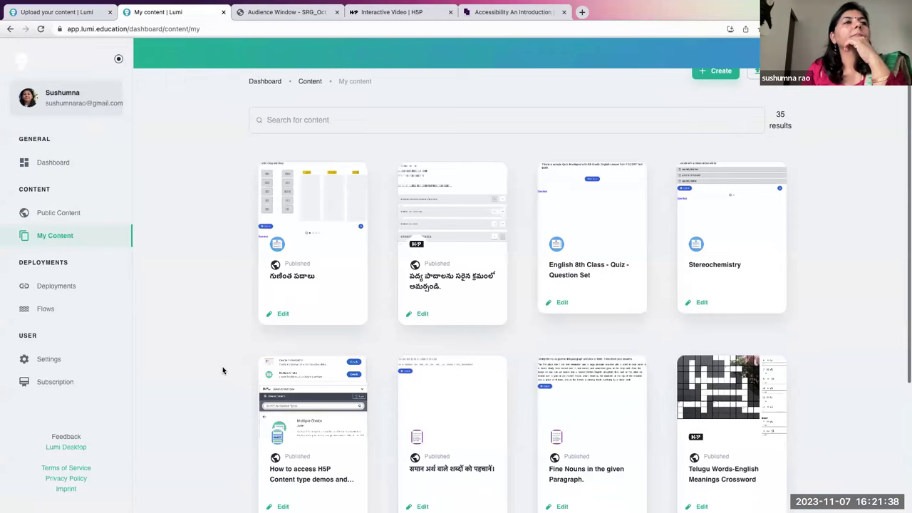
{"action": "scroll", "coordinate": [222, 371], "scroll_direction": "down", "scroll_amount": 5}
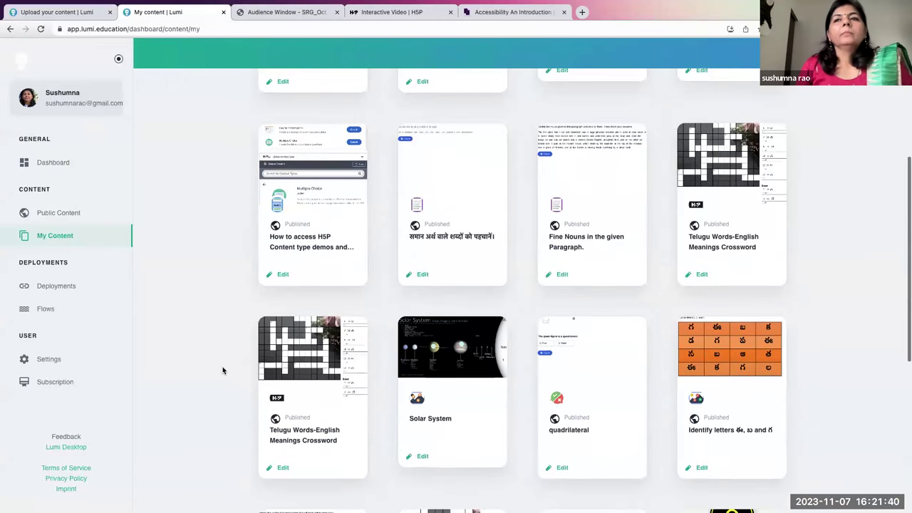
{"action": "scroll", "coordinate": [222, 371], "scroll_direction": "down", "scroll_amount": 3}
{"action": "scroll", "coordinate": [222, 371], "scroll_direction": "down", "scroll_amount": 2}
{"action": "scroll", "coordinate": [223, 370], "scroll_direction": "down", "scroll_amount": 3}
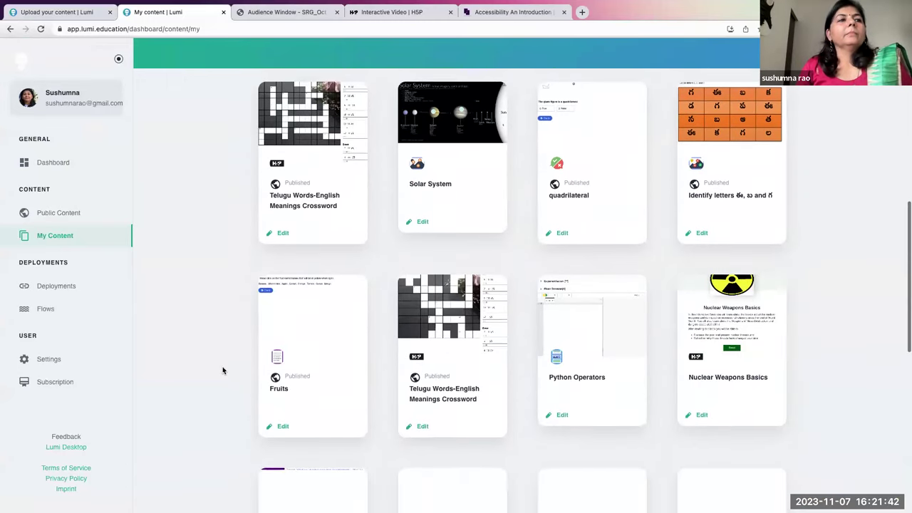
{"action": "scroll", "coordinate": [223, 371], "scroll_direction": "down", "scroll_amount": 3}
{"action": "scroll", "coordinate": [222, 370], "scroll_direction": "down", "scroll_amount": 6}
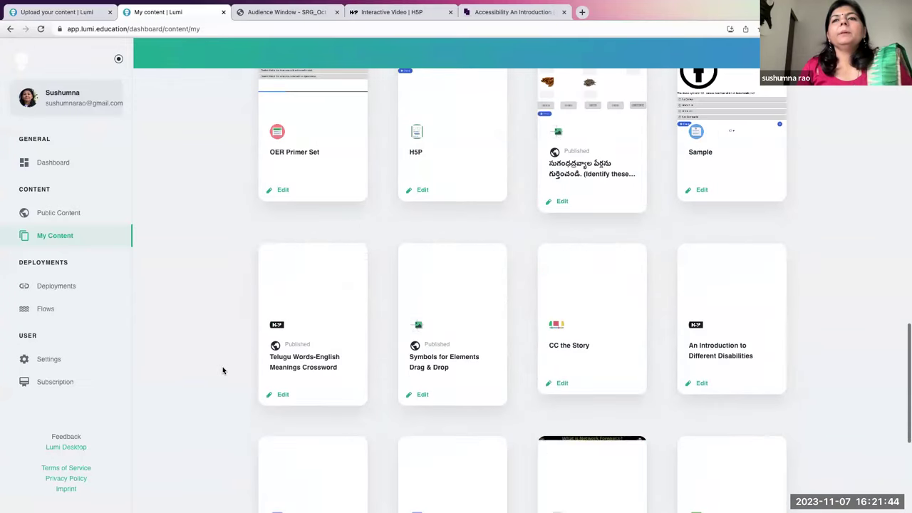
{"action": "scroll", "coordinate": [222, 371], "scroll_direction": "down", "scroll_amount": 1}
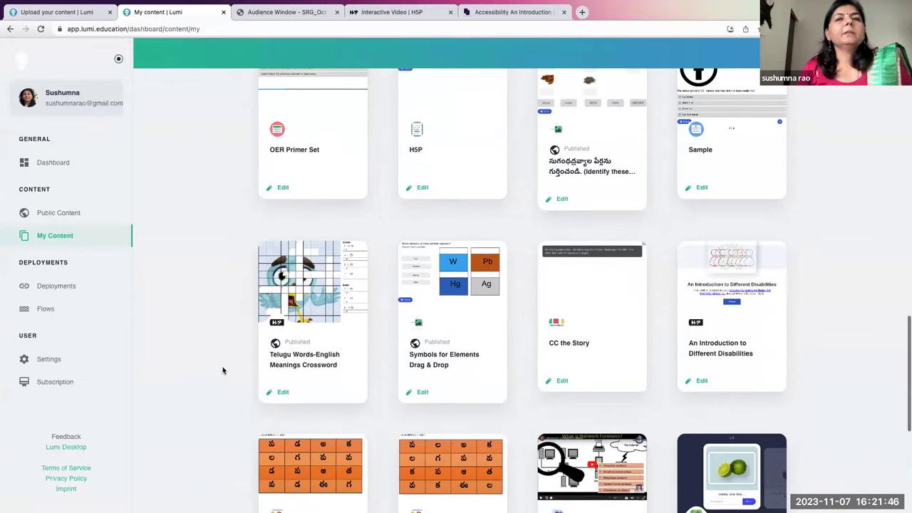
{"action": "scroll", "coordinate": [223, 371], "scroll_direction": "down", "scroll_amount": 4}
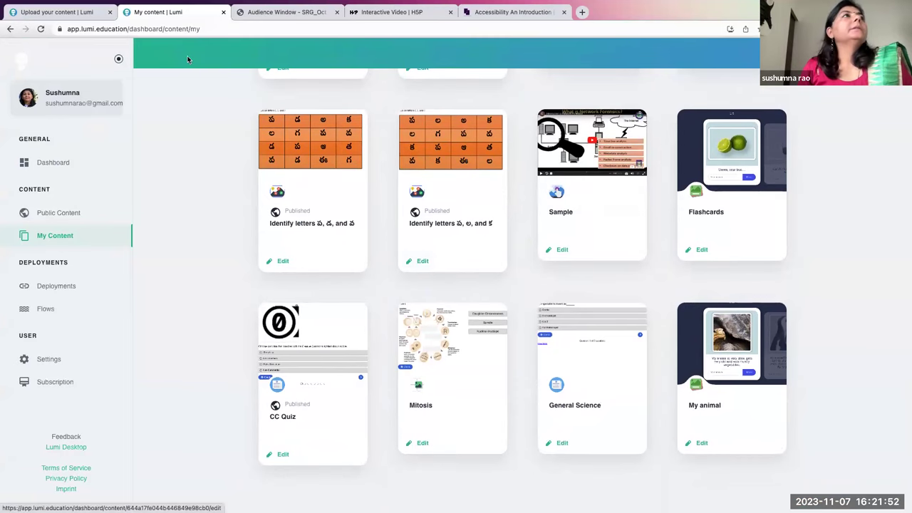
Open the uploaded Interactive Video for editing and go to its Add interactions stage.
{"action": "left_click", "coordinate": [65, 13]}
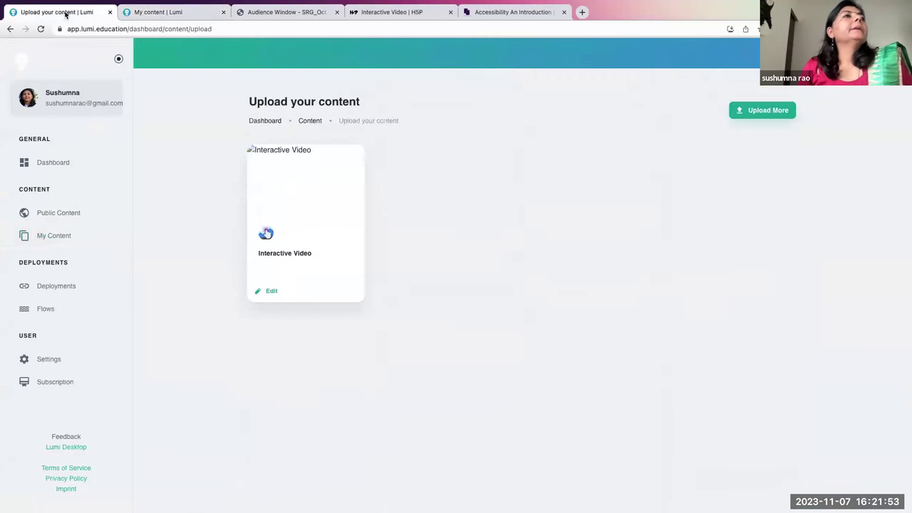
{"action": "left_click", "coordinate": [273, 291]}
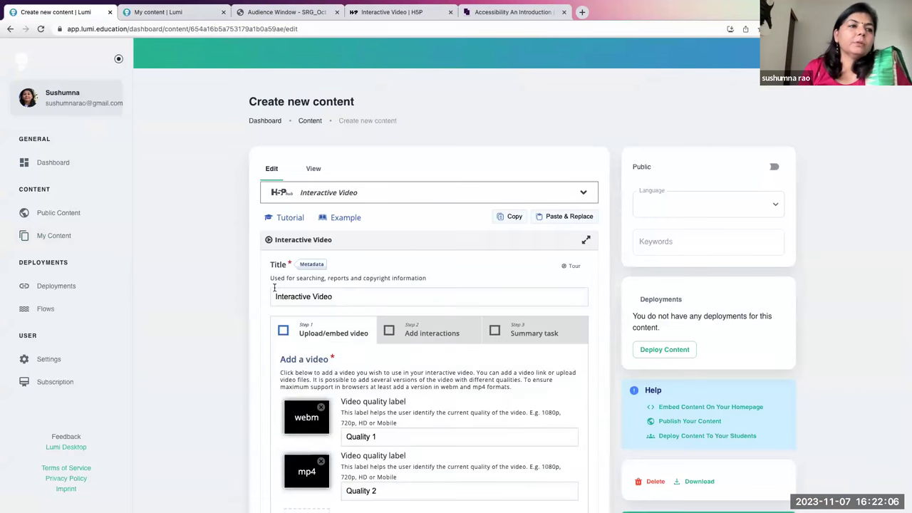
{"action": "scroll", "coordinate": [274, 287], "scroll_direction": "down", "scroll_amount": 1}
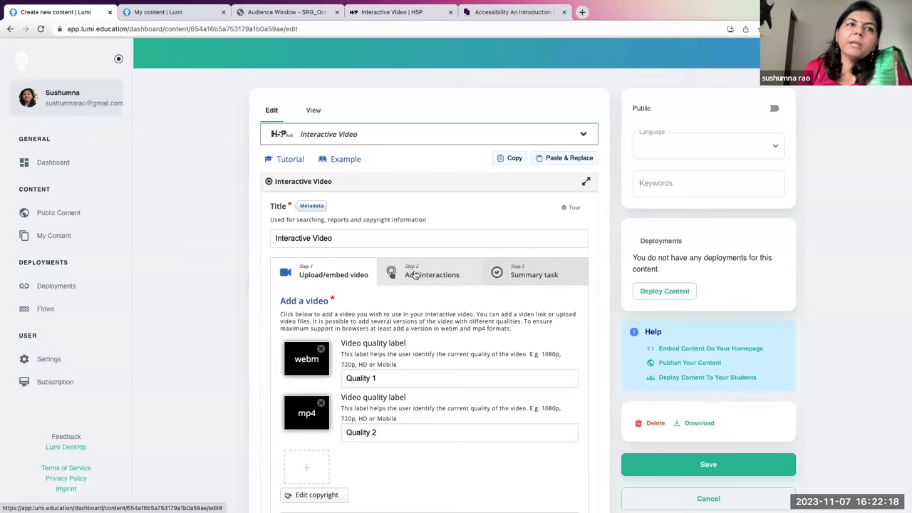
{"action": "left_click", "coordinate": [415, 276]}
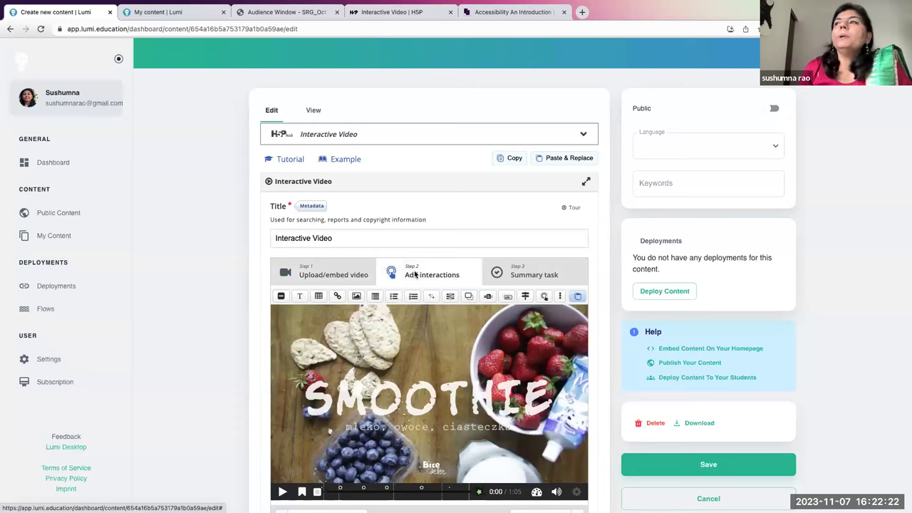
Open youtube.com in a new browser tab.
{"action": "left_click", "coordinate": [582, 12]}
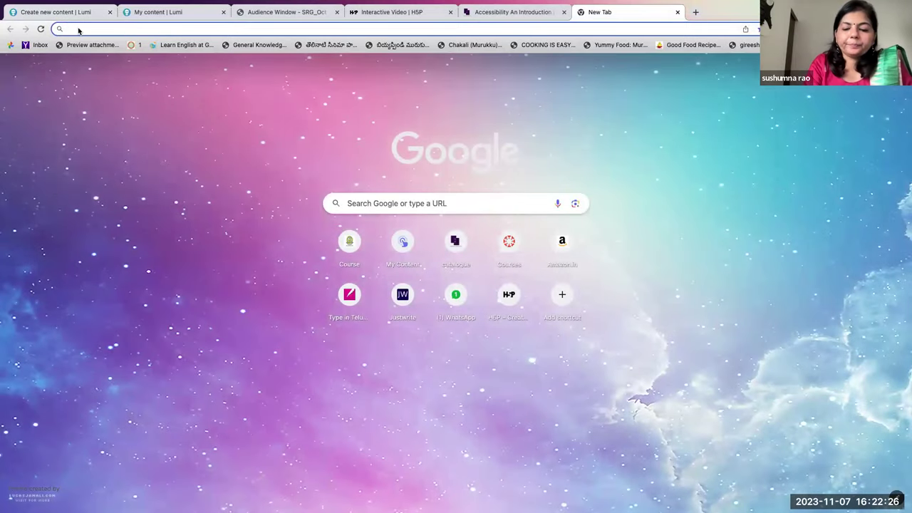
{"action": "left_click", "coordinate": [78, 29]}
{"action": "type", "text": "youtu"}
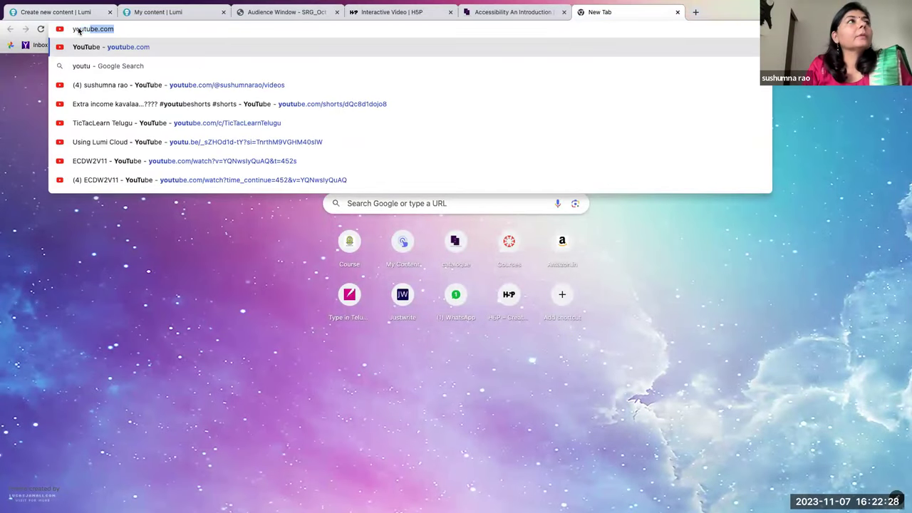
{"action": "left_click", "coordinate": [115, 29]}
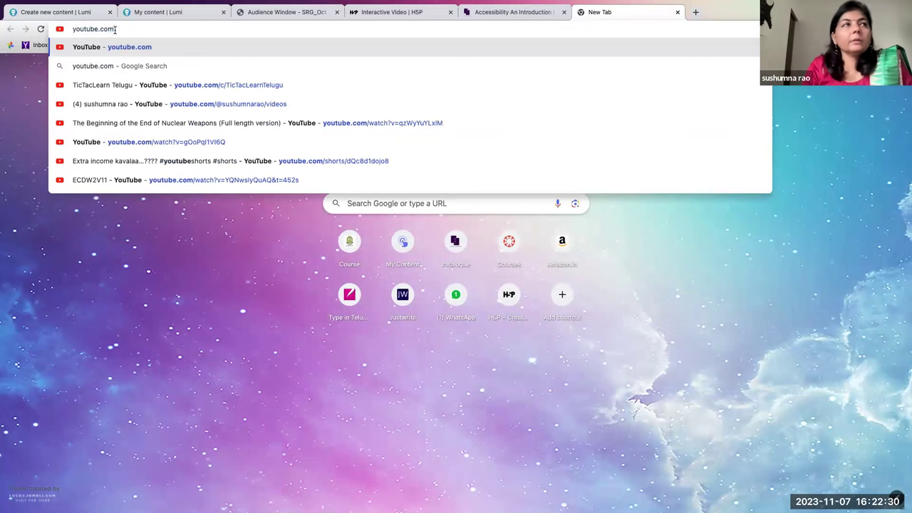
{"action": "key", "text": "Return"}
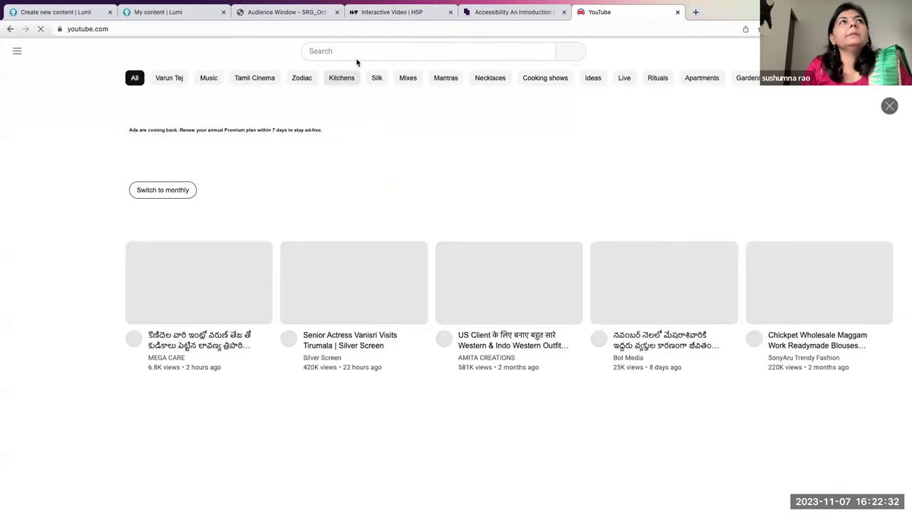
Search YouTube for "Basic Hindi" and filter the results to Creative Commons videos.
{"action": "left_click", "coordinate": [352, 51]}
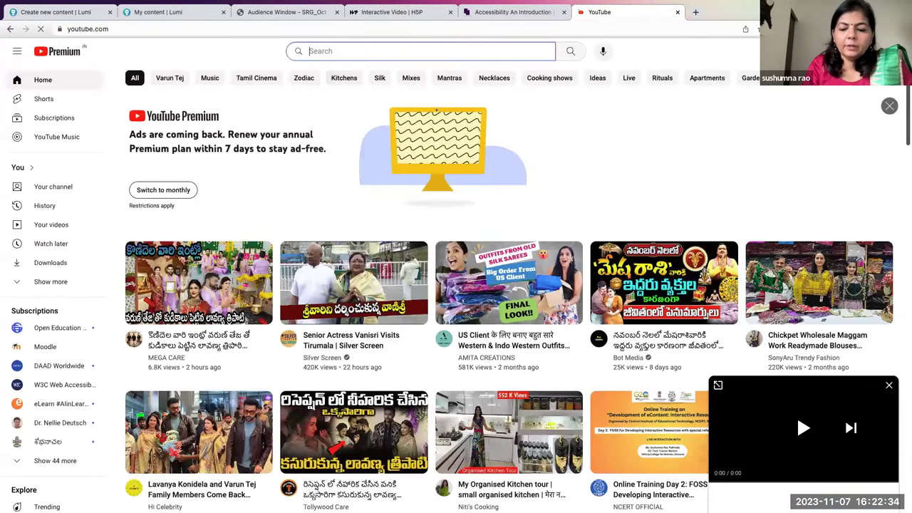
{"action": "type", "text": "Ba"}
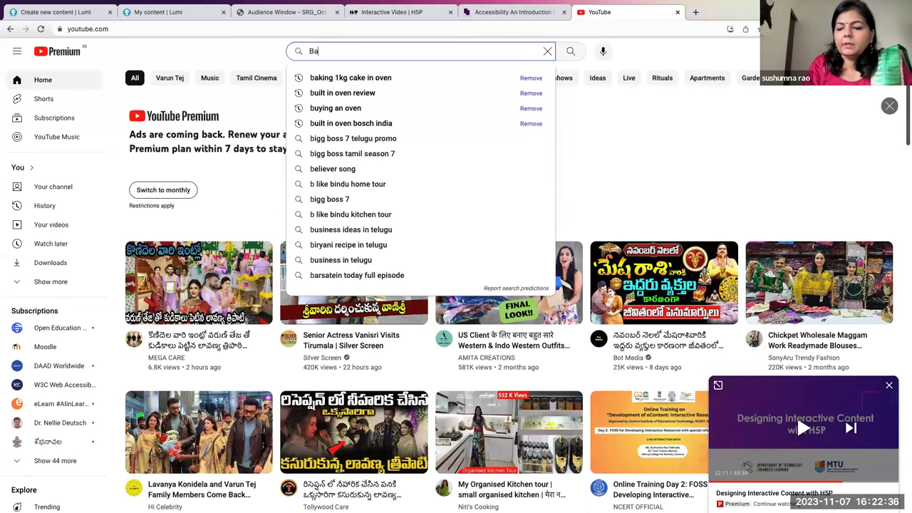
{"action": "type", "text": "sic Hindi"}
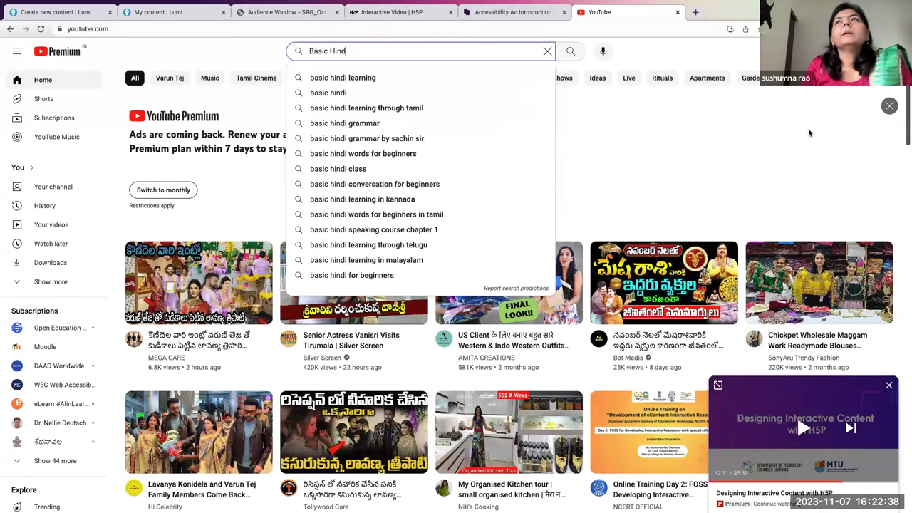
{"action": "key", "text": "Return"}
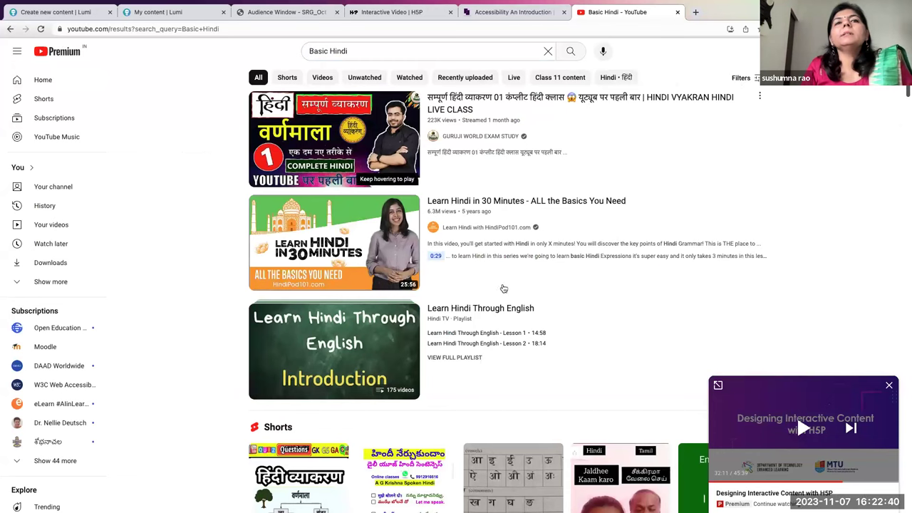
{"action": "left_click", "coordinate": [740, 78]}
{"action": "left_click", "coordinate": [504, 285]}
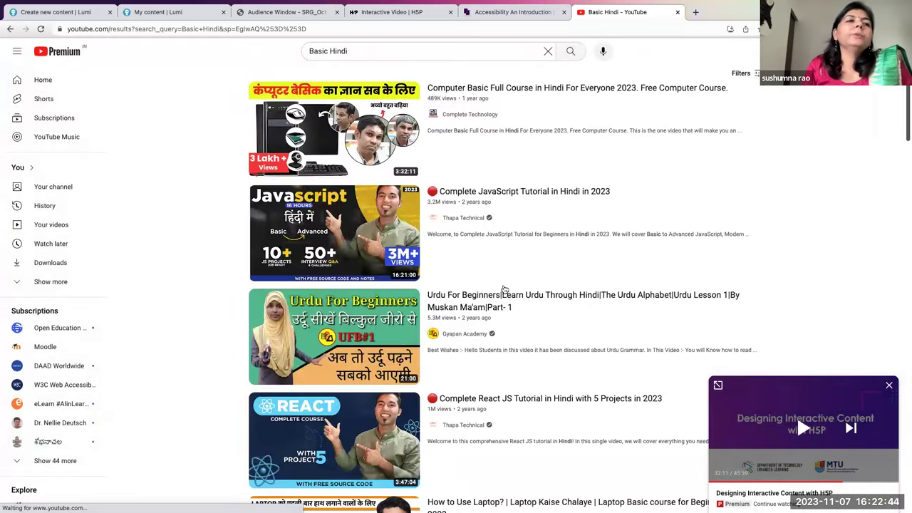
Open the Urdu For Beginners Lesson 1 Part-1 video from the results and mute its sound.
{"action": "scroll", "coordinate": [504, 289], "scroll_direction": "down", "scroll_amount": 3}
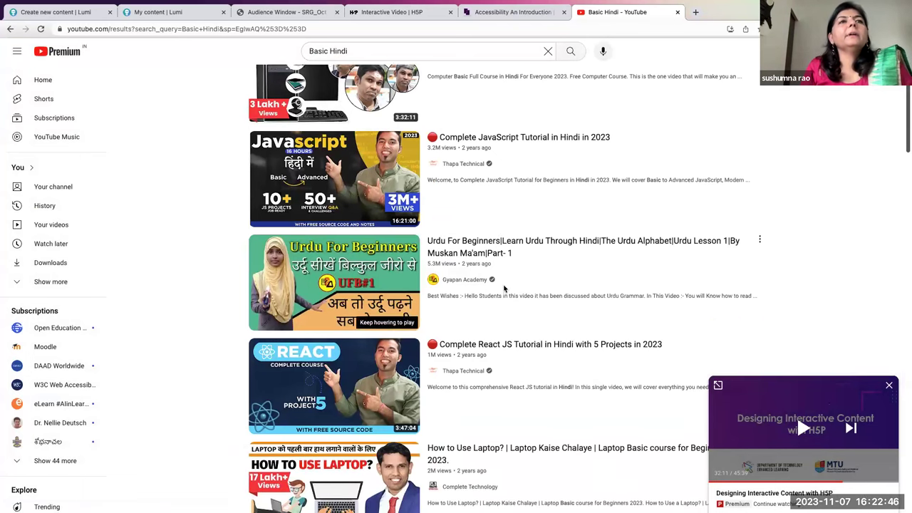
{"action": "scroll", "coordinate": [489, 279], "scroll_direction": "up", "scroll_amount": 1}
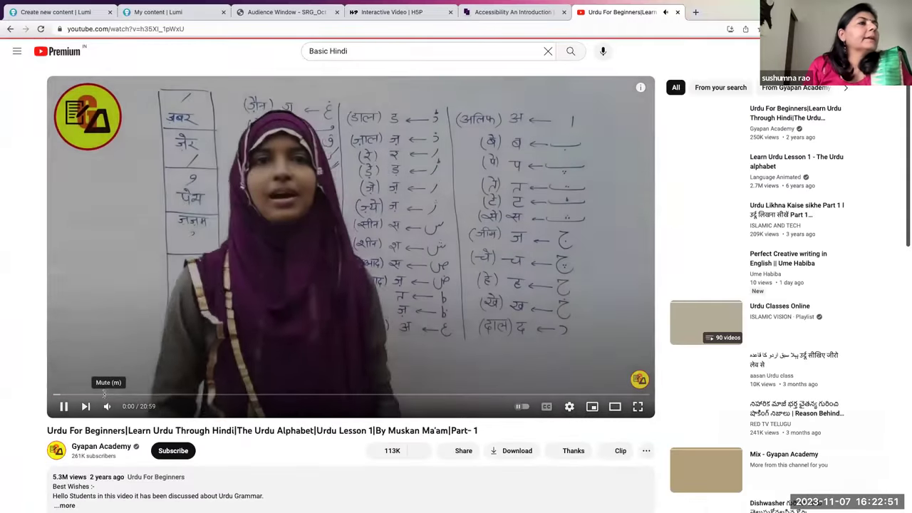
{"action": "left_click", "coordinate": [106, 401]}
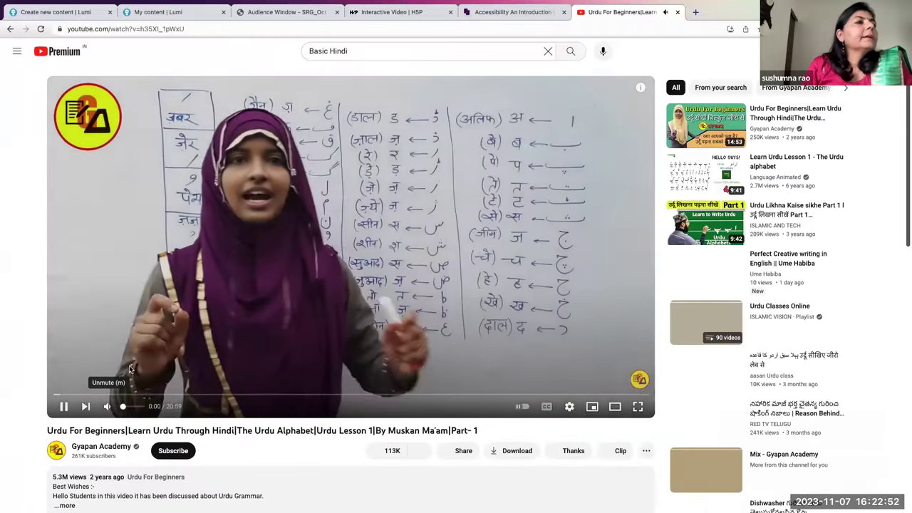
Check the licence of the Urdu lesson video and bring up its share link for copying.
{"action": "scroll", "coordinate": [166, 354], "scroll_direction": "down", "scroll_amount": 1}
{"action": "scroll", "coordinate": [167, 355], "scroll_direction": "down", "scroll_amount": 4}
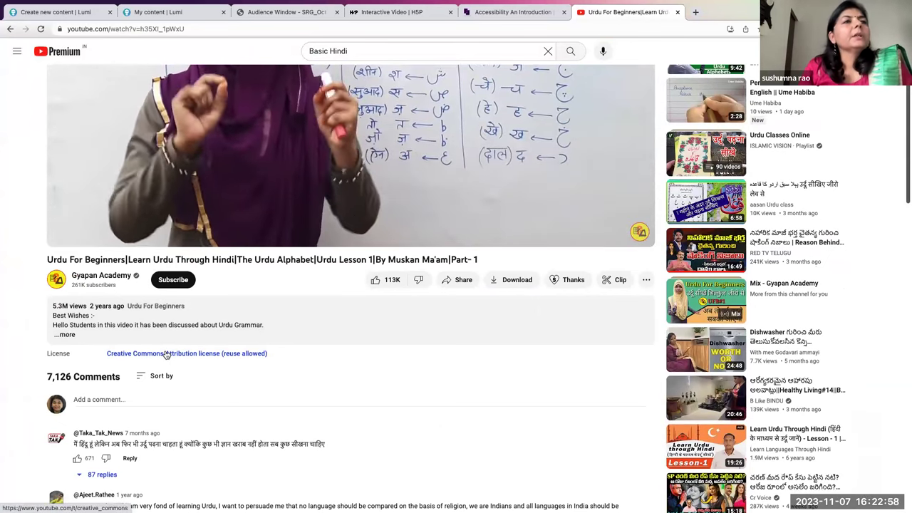
{"action": "scroll", "coordinate": [459, 348], "scroll_direction": "up", "scroll_amount": 2}
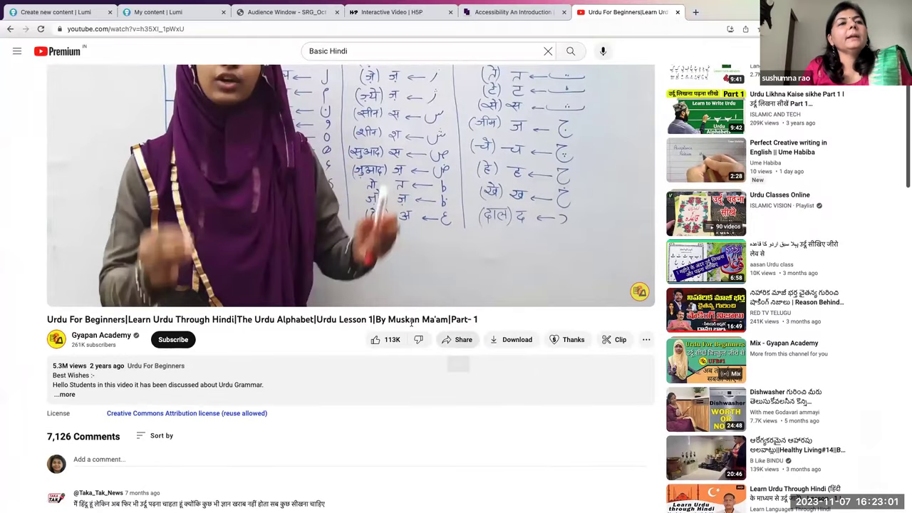
{"action": "left_click", "coordinate": [549, 333]}
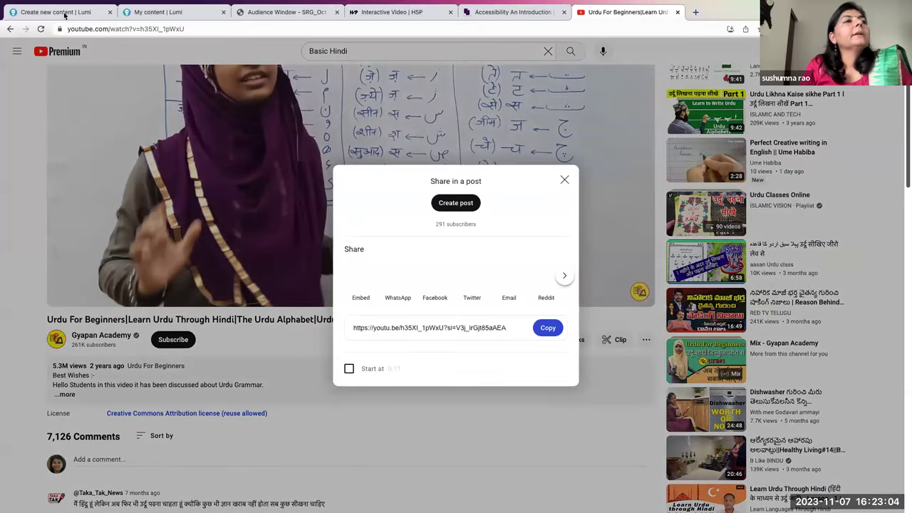
Switch back to the Interactive Video in Lumi and review its Upload/embed video stage.
{"action": "key", "text": "ctrl+1"}
{"action": "scroll", "coordinate": [336, 130], "scroll_direction": "down", "scroll_amount": 3}
{"action": "left_click", "coordinate": [336, 130]}
{"action": "scroll", "coordinate": [396, 373], "scroll_direction": "down", "scroll_amount": 1}
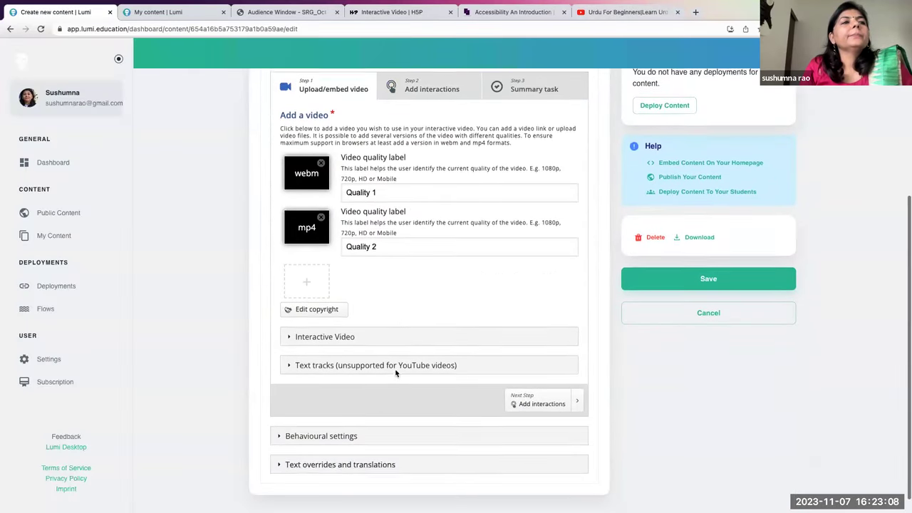
{"action": "scroll", "coordinate": [396, 367], "scroll_direction": "up", "scroll_amount": 1}
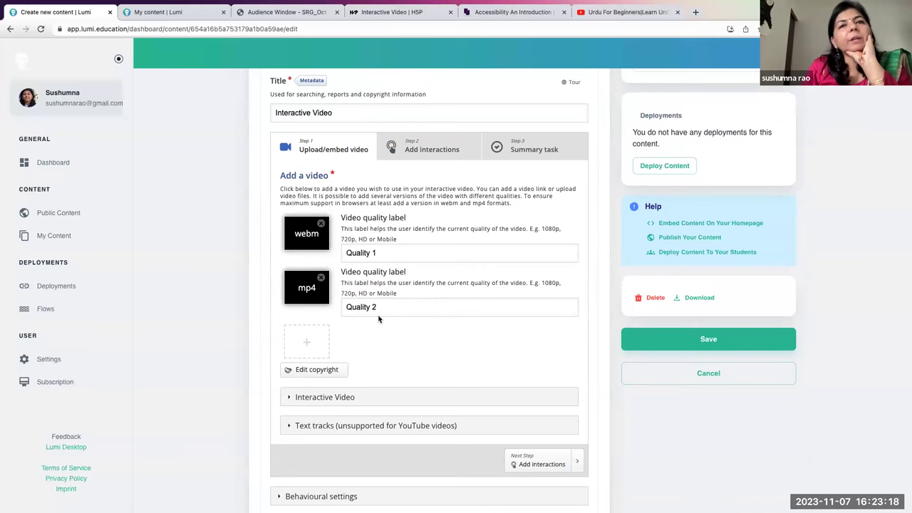
Return to the Add interactions stage, mute the smoothie video and play it from about 0:53.
{"action": "left_click", "coordinate": [413, 148]}
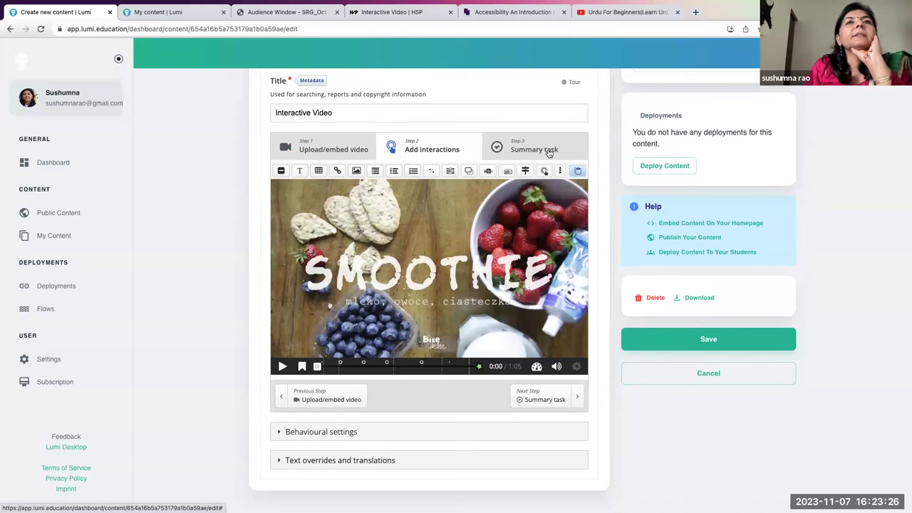
{"action": "left_click", "coordinate": [561, 173]}
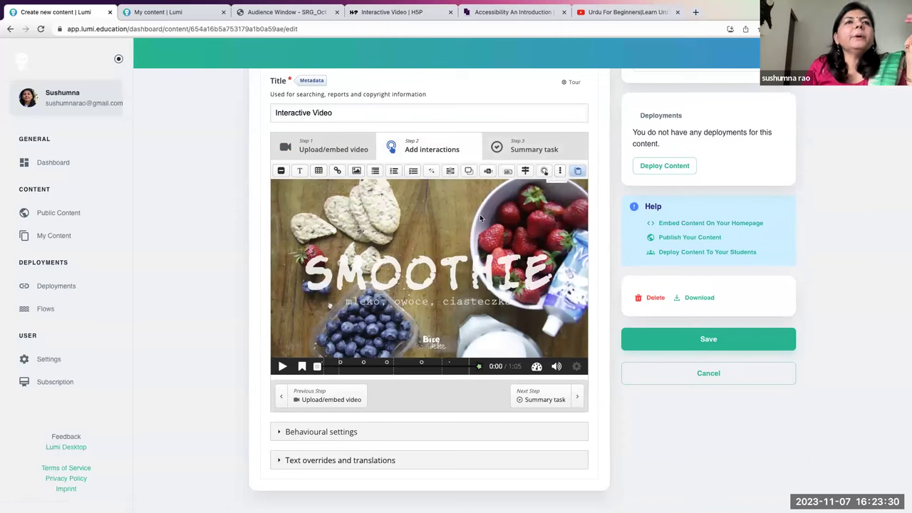
{"action": "left_click", "coordinate": [558, 367]}
{"action": "left_click_drag", "start_coordinate": [318, 367], "coordinate": [448, 368]}
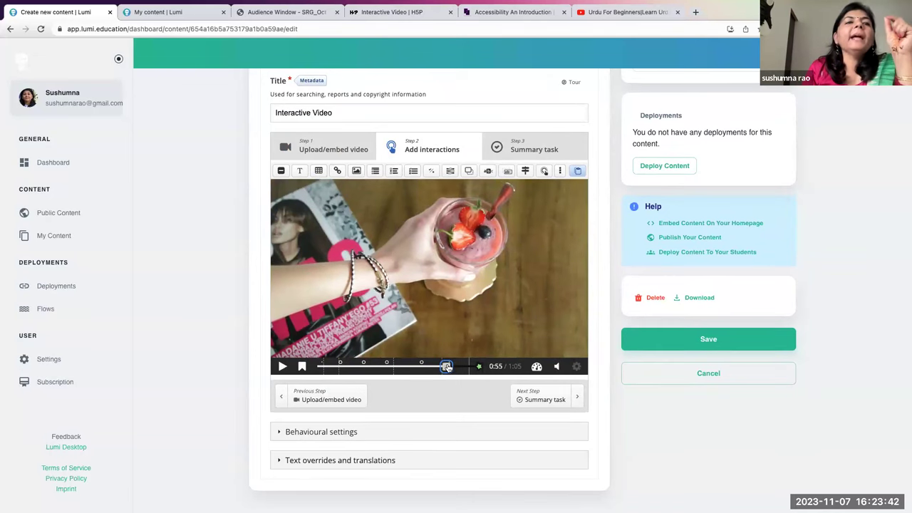
{"action": "left_click_drag", "start_coordinate": [448, 368], "coordinate": [444, 368]}
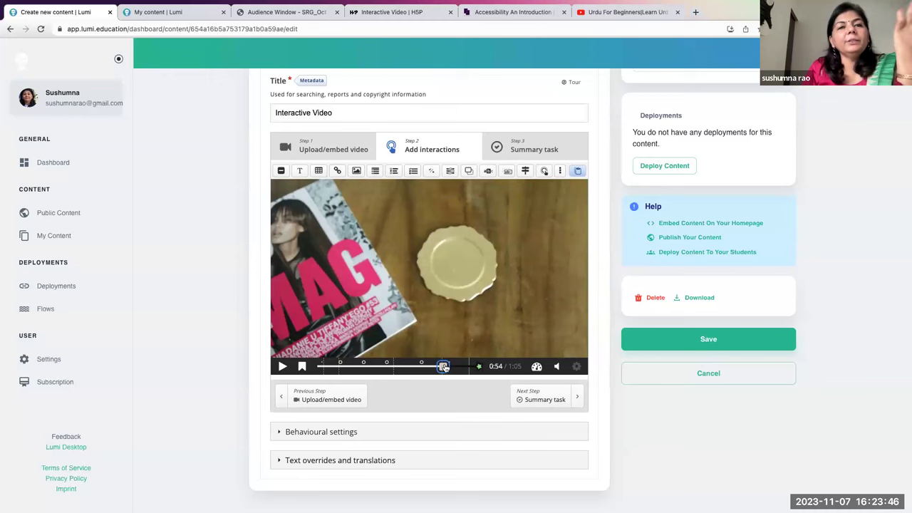
{"action": "left_click_drag", "start_coordinate": [444, 367], "coordinate": [442, 368]}
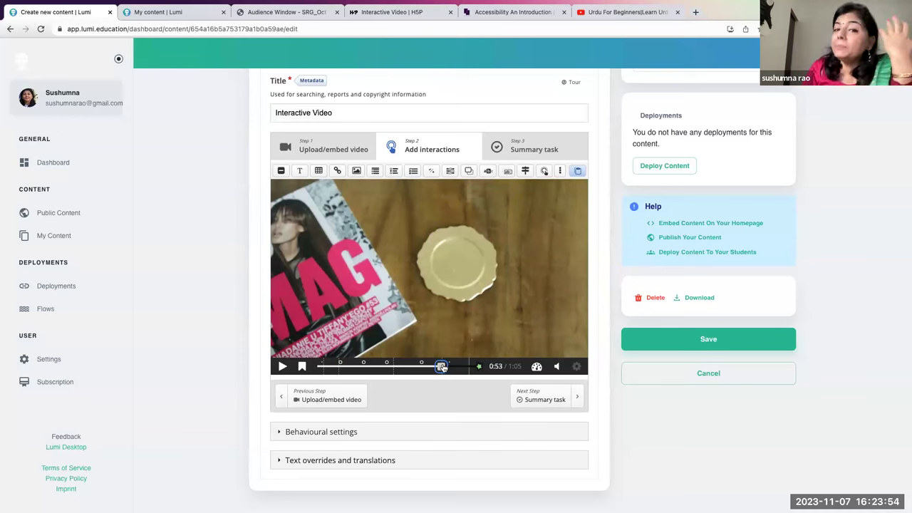
{"action": "left_click", "coordinate": [442, 367]}
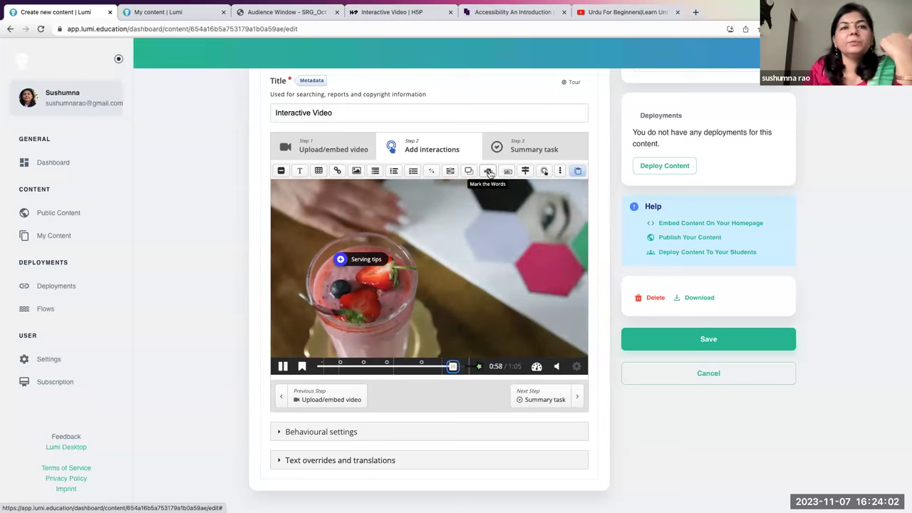
Pause the smoothie video at about 1:00, then open the Hindi "समान अर्थ वाले शब्दों को पहचानें।" activity from My Content and copy it.
{"action": "left_click", "coordinate": [390, 304]}
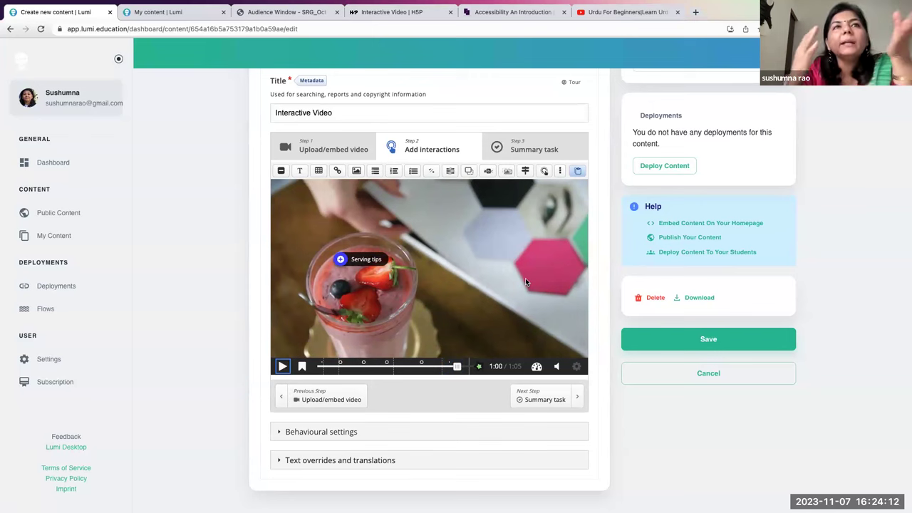
{"action": "left_click", "coordinate": [149, 15]}
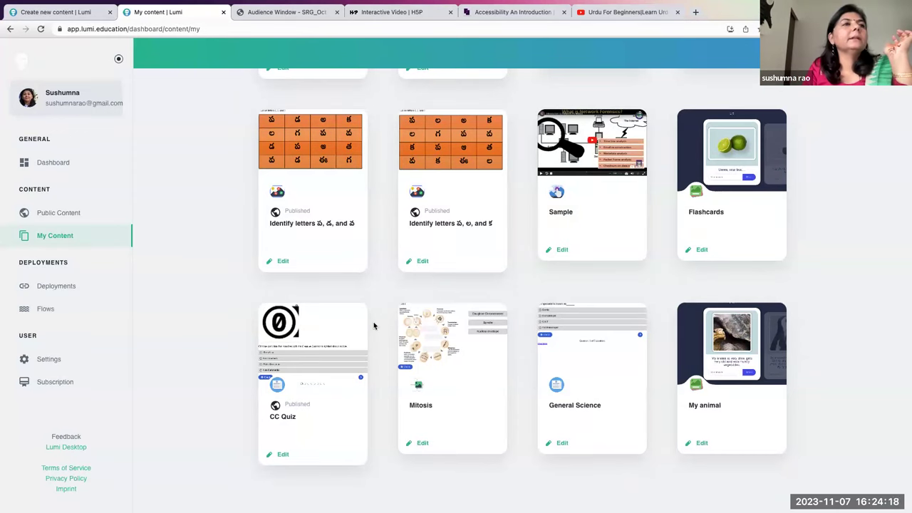
{"action": "scroll", "coordinate": [373, 324], "scroll_direction": "up", "scroll_amount": 3}
{"action": "scroll", "coordinate": [372, 325], "scroll_direction": "up", "scroll_amount": 2}
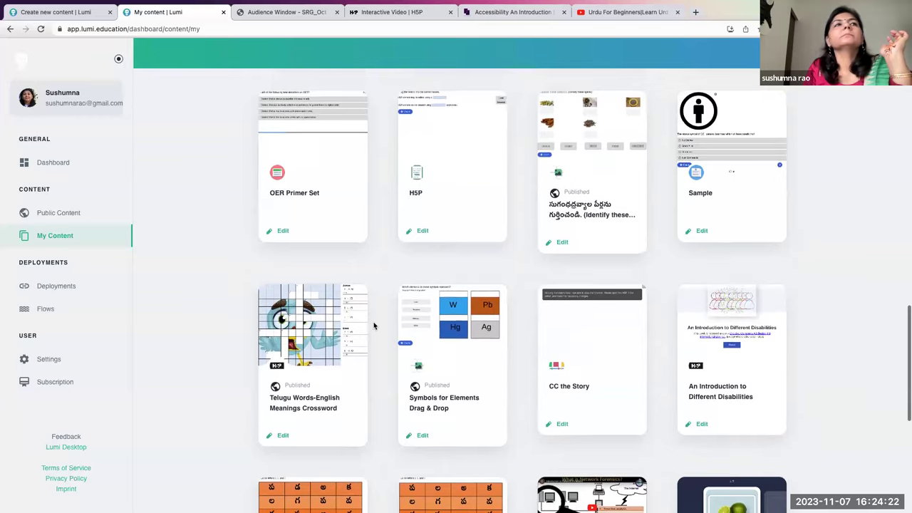
{"action": "scroll", "coordinate": [374, 325], "scroll_direction": "up", "scroll_amount": 2}
{"action": "scroll", "coordinate": [373, 326], "scroll_direction": "up", "scroll_amount": 3}
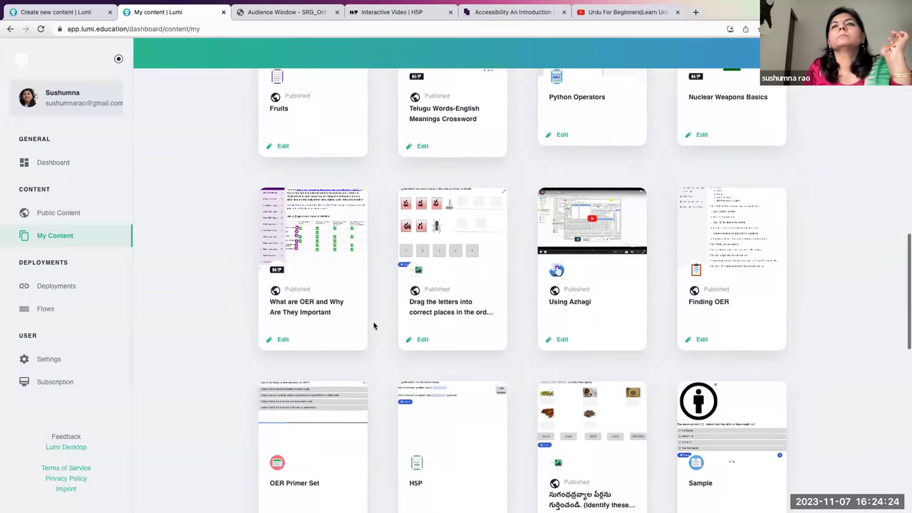
{"action": "scroll", "coordinate": [373, 325], "scroll_direction": "up", "scroll_amount": 4}
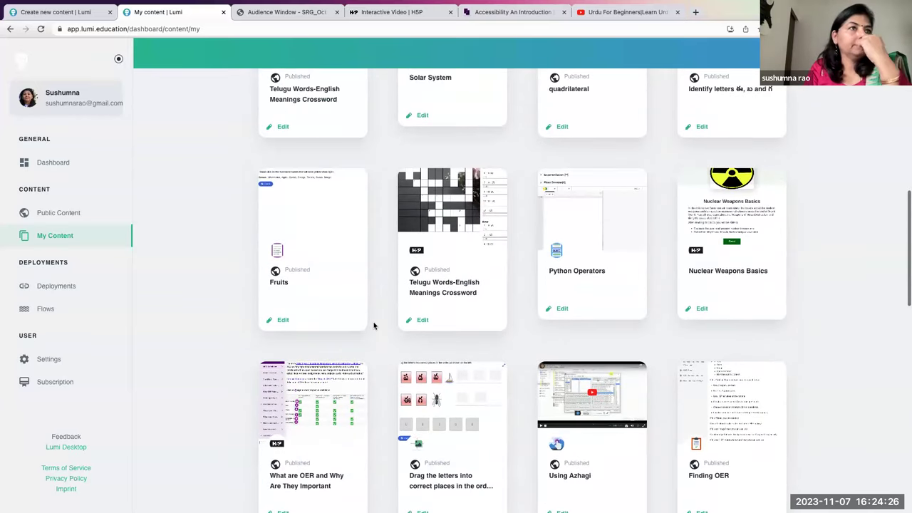
{"action": "scroll", "coordinate": [373, 326], "scroll_direction": "up", "scroll_amount": 3}
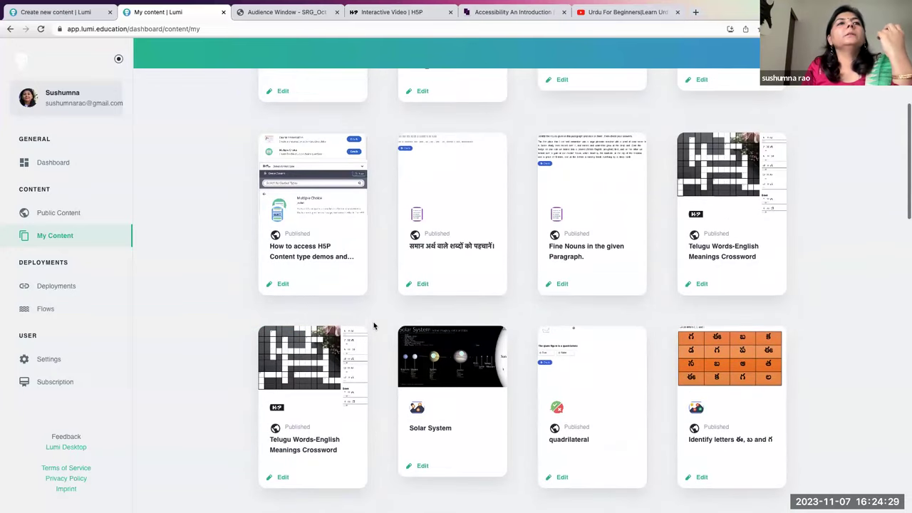
{"action": "left_click", "coordinate": [421, 248]}
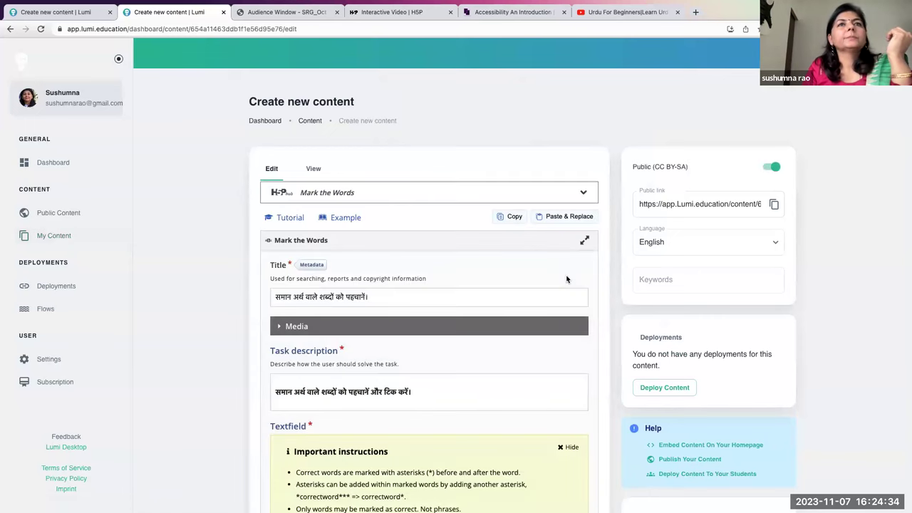
{"action": "left_click", "coordinate": [511, 217]}
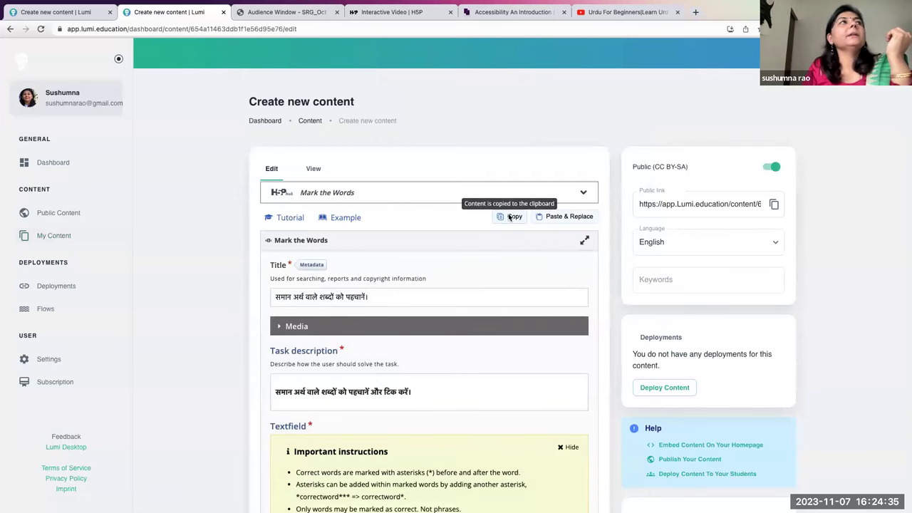
Paste the copied Mark the Words activity into the smoothie video, enlarge it to about 396 × 250 and place it beside the glass.
{"action": "left_click", "coordinate": [53, 12]}
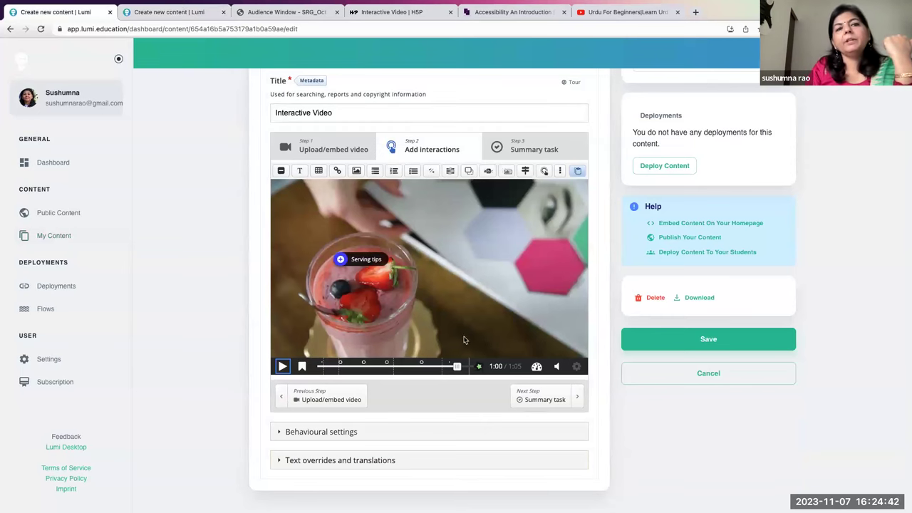
{"action": "left_click", "coordinate": [578, 173]}
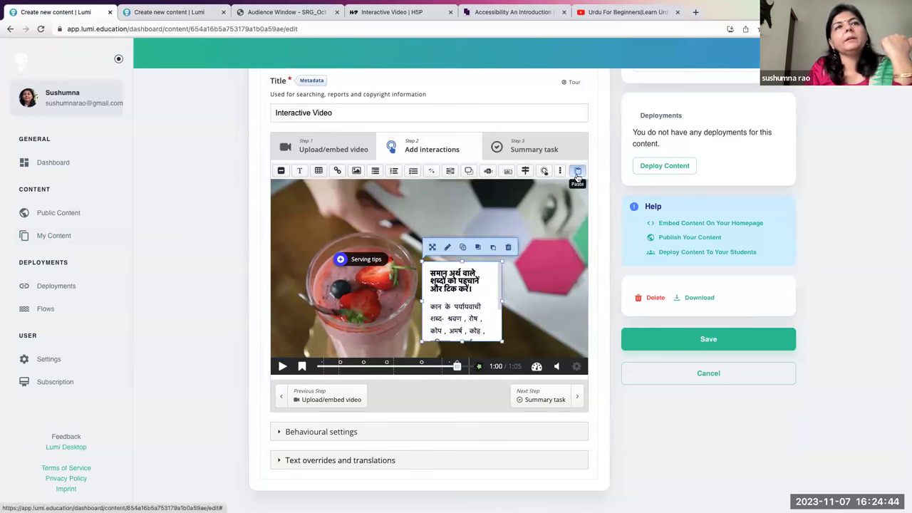
{"action": "left_click_drag", "start_coordinate": [419, 262], "coordinate": [355, 235]}
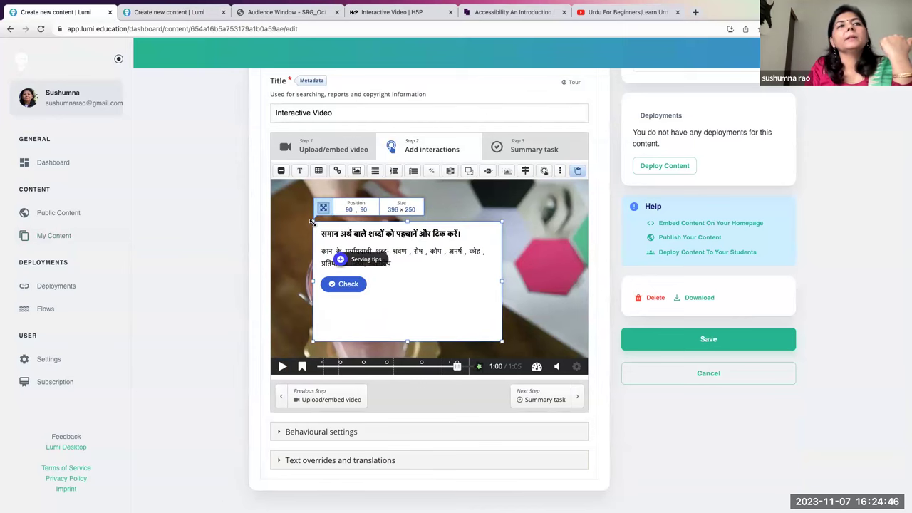
{"action": "left_click_drag", "start_coordinate": [438, 287], "coordinate": [530, 274]}
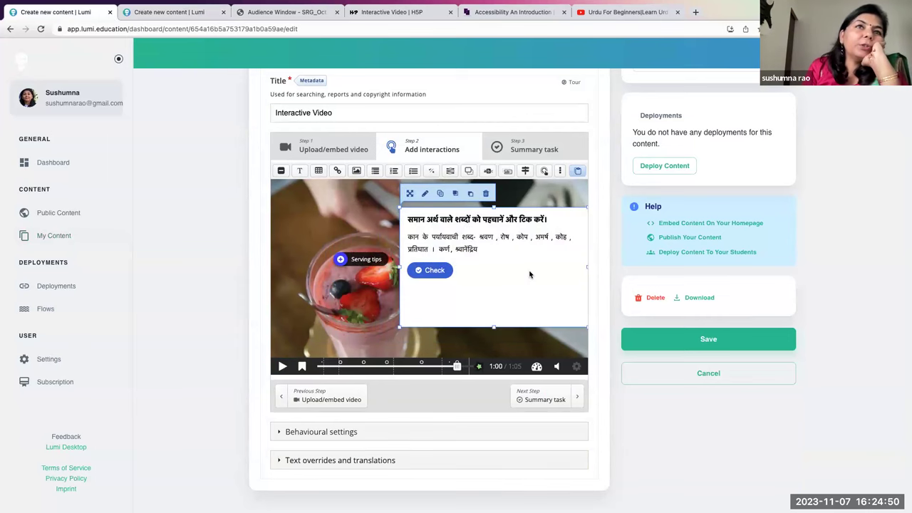
Delete the pasted Hindi Mark the Words interaction from the video.
{"action": "left_click", "coordinate": [485, 193]}
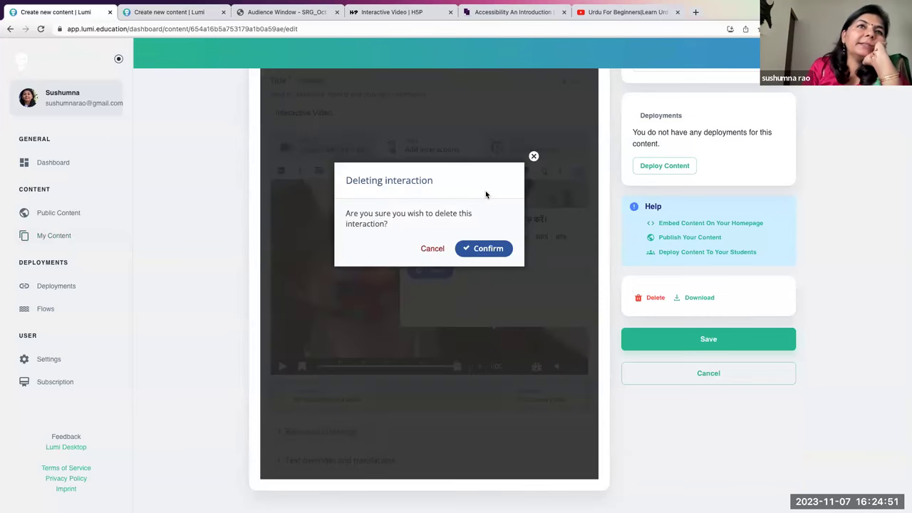
{"action": "left_click", "coordinate": [484, 248]}
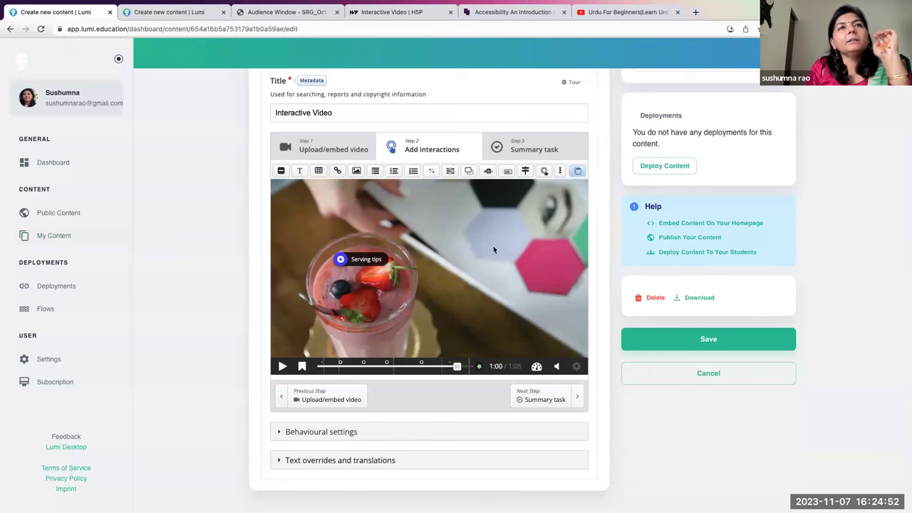
Start a new Mark the Words interaction with Pause video enabled, displayed as a Poster and titled "Mark the Words".
{"action": "left_click", "coordinate": [489, 171]}
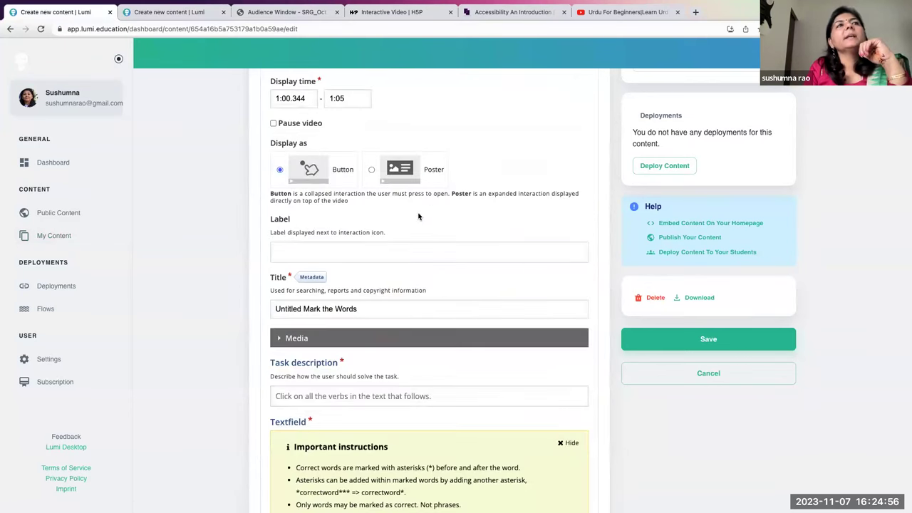
{"action": "left_click", "coordinate": [274, 143]}
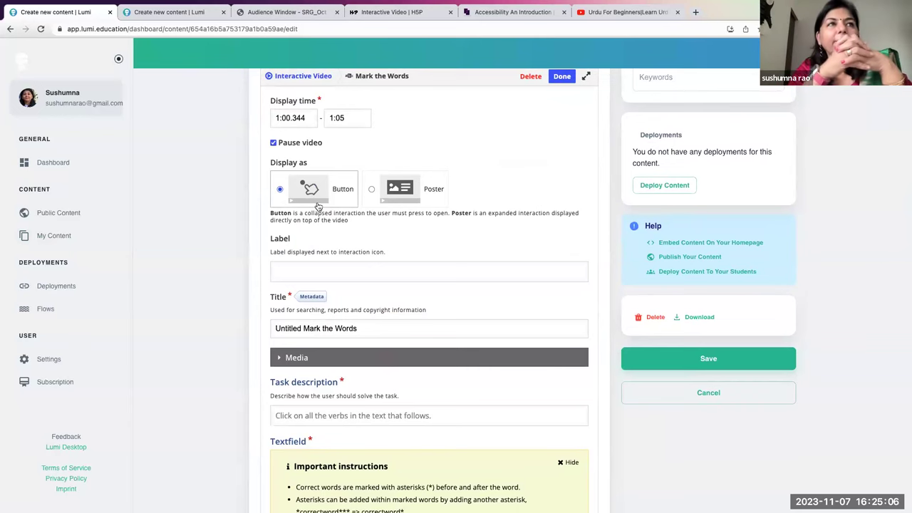
{"action": "left_click", "coordinate": [372, 189]}
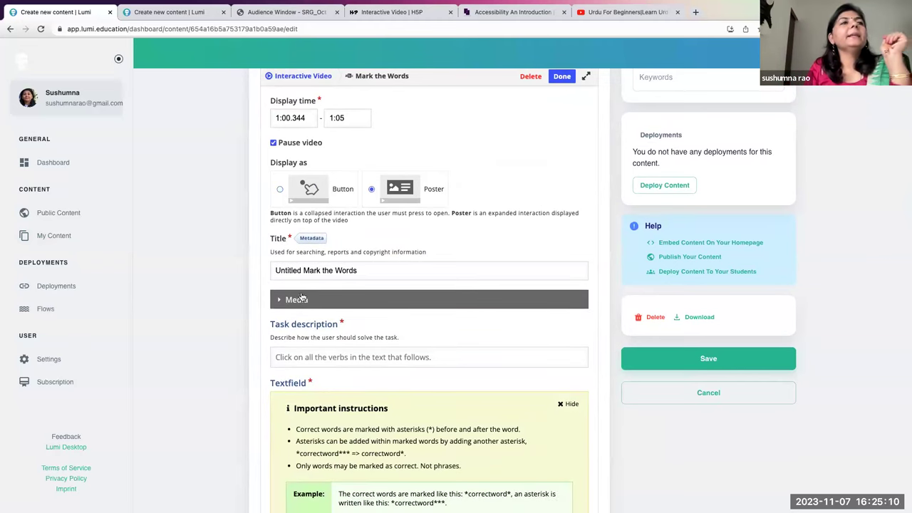
{"action": "left_click_drag", "start_coordinate": [303, 271], "coordinate": [249, 263]}
{"action": "key", "text": "BackSpace"}
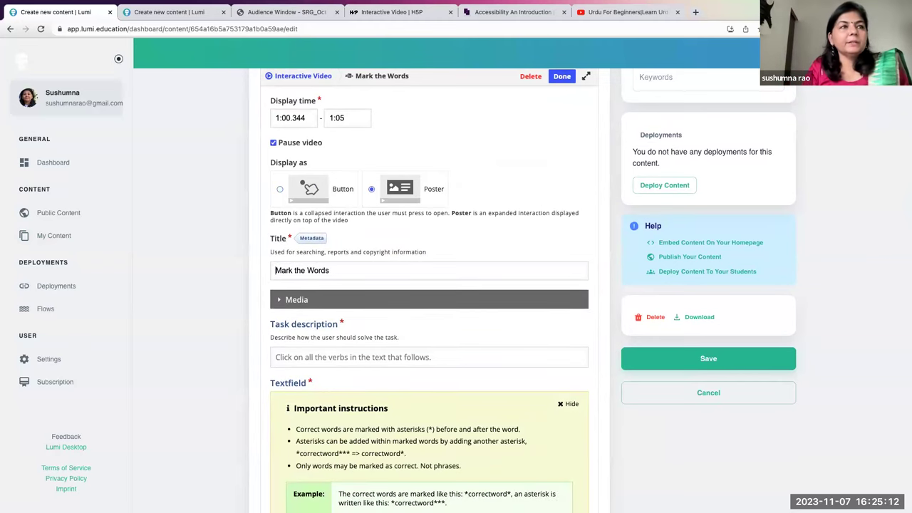
Look over the new interaction's task, text and feedback sections, then delete the interaction.
{"action": "scroll", "coordinate": [353, 279], "scroll_direction": "down", "scroll_amount": 1}
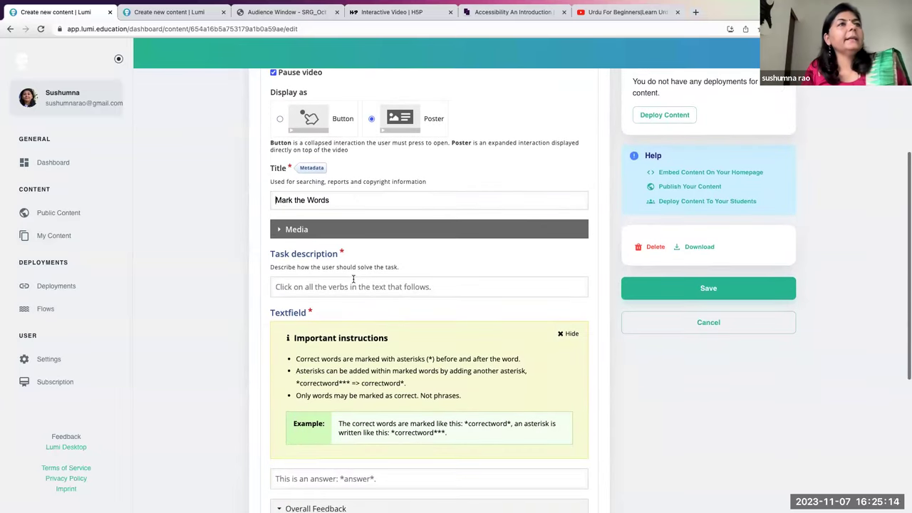
{"action": "scroll", "coordinate": [374, 258], "scroll_direction": "down", "scroll_amount": 1}
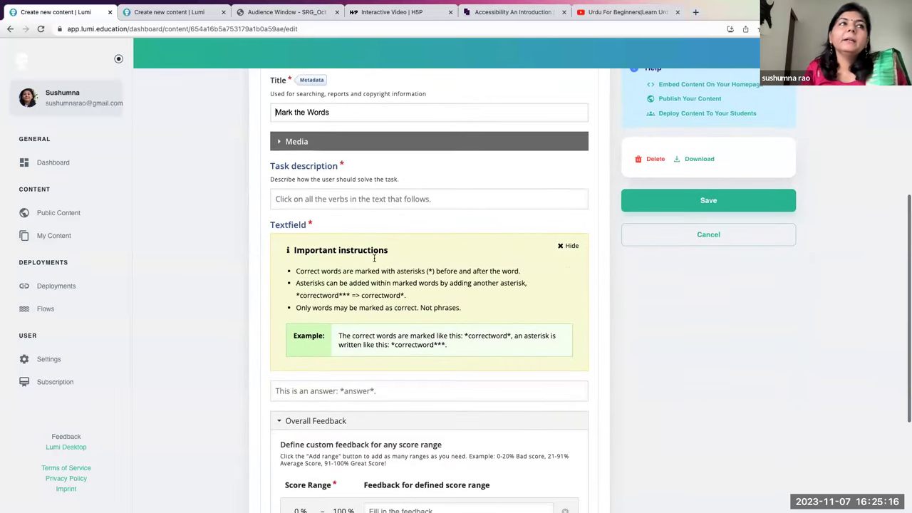
{"action": "scroll", "coordinate": [356, 204], "scroll_direction": "down", "scroll_amount": 1}
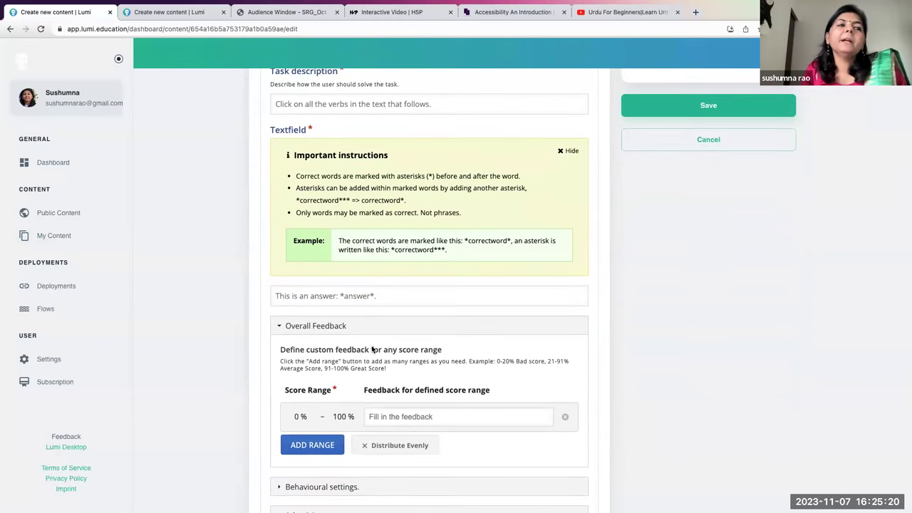
{"action": "scroll", "coordinate": [372, 351], "scroll_direction": "down", "scroll_amount": 1}
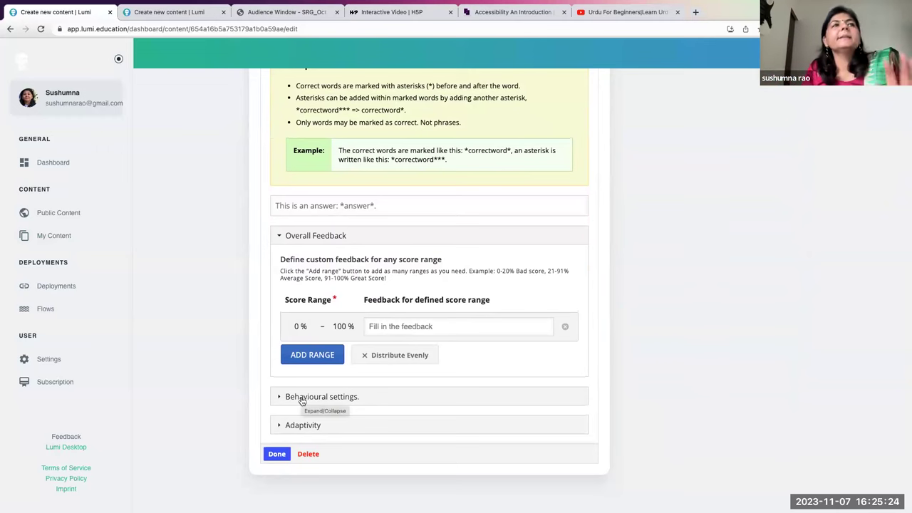
{"action": "scroll", "coordinate": [301, 401], "scroll_direction": "up", "scroll_amount": 3}
{"action": "scroll", "coordinate": [302, 396], "scroll_direction": "up", "scroll_amount": 3}
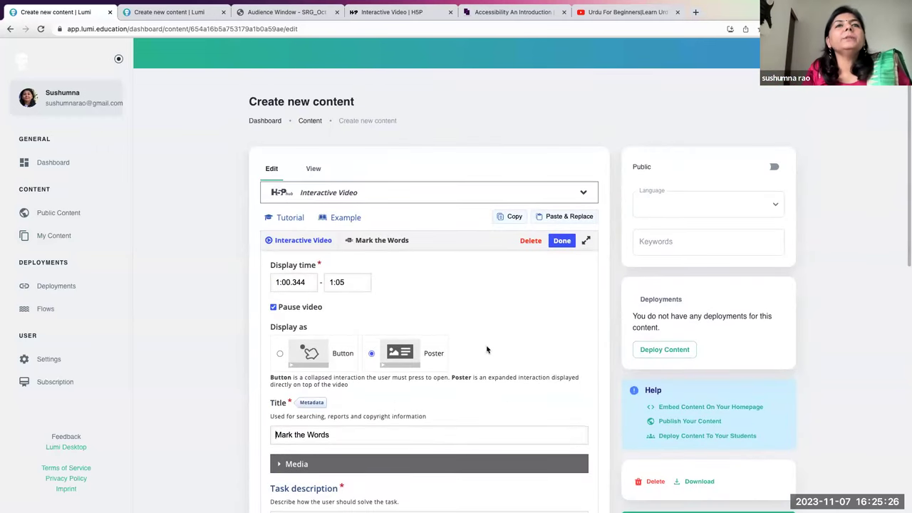
{"action": "left_click", "coordinate": [530, 241]}
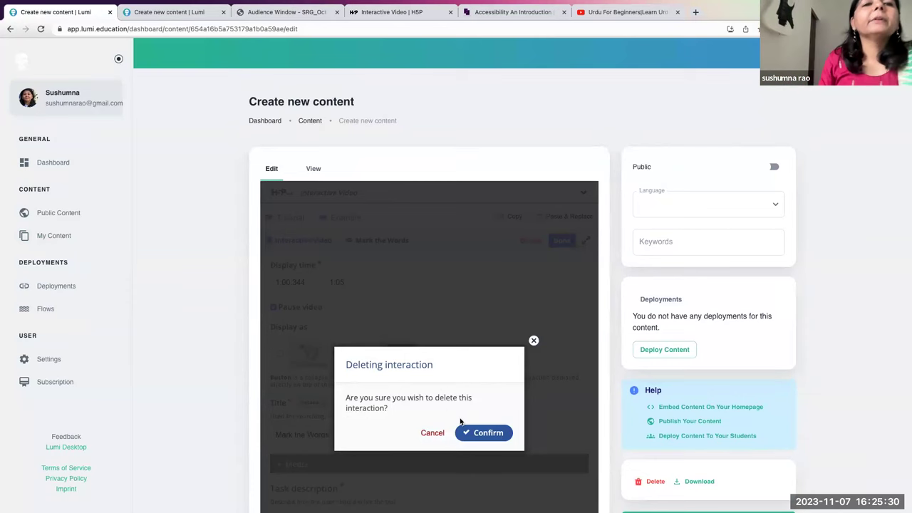
{"action": "left_click", "coordinate": [474, 434]}
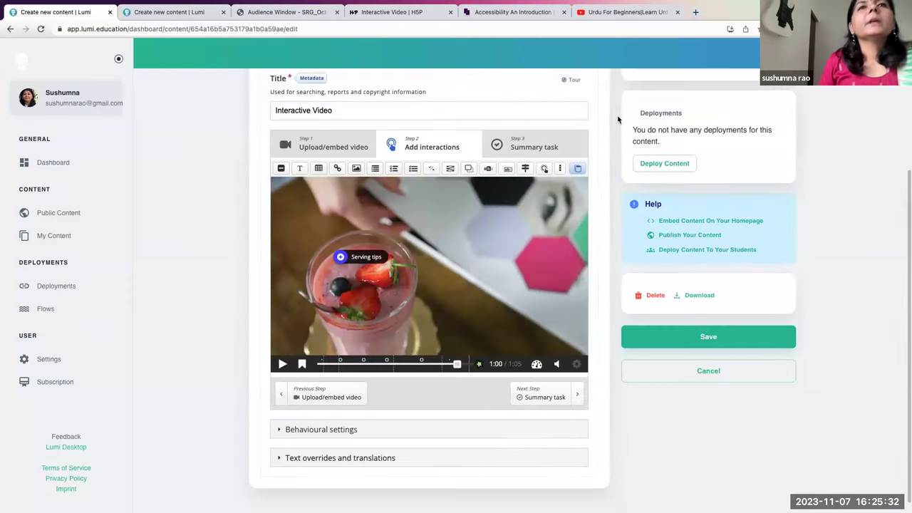
Paste the copied Hindi activity into the video again, open it for editing and enable Pause video.
{"action": "left_click", "coordinate": [578, 168]}
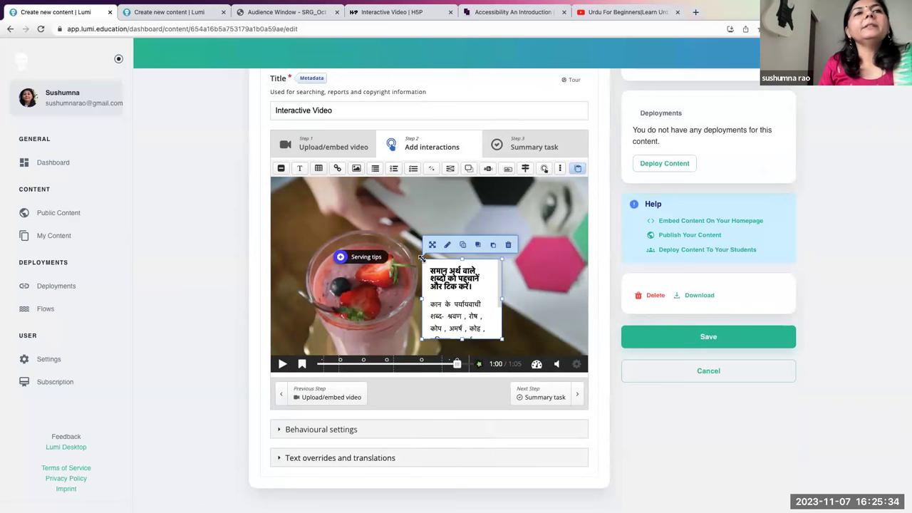
{"action": "left_click_drag", "start_coordinate": [370, 190], "coordinate": [479, 274]}
{"action": "double_click", "coordinate": [479, 273]}
{"action": "left_click", "coordinate": [274, 122]}
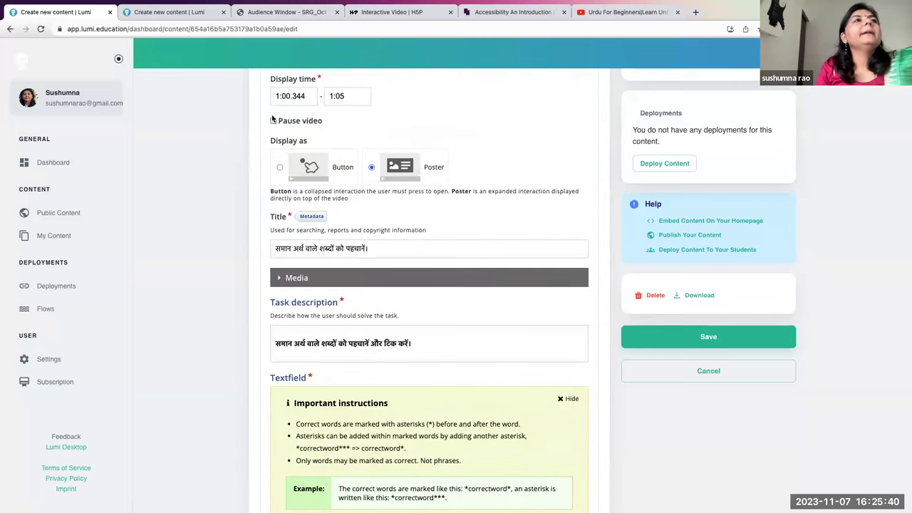
Review the pasted activity's task text and overall feedback ranges, and expand its behavioural settings.
{"action": "scroll", "coordinate": [385, 258], "scroll_direction": "down", "scroll_amount": 3}
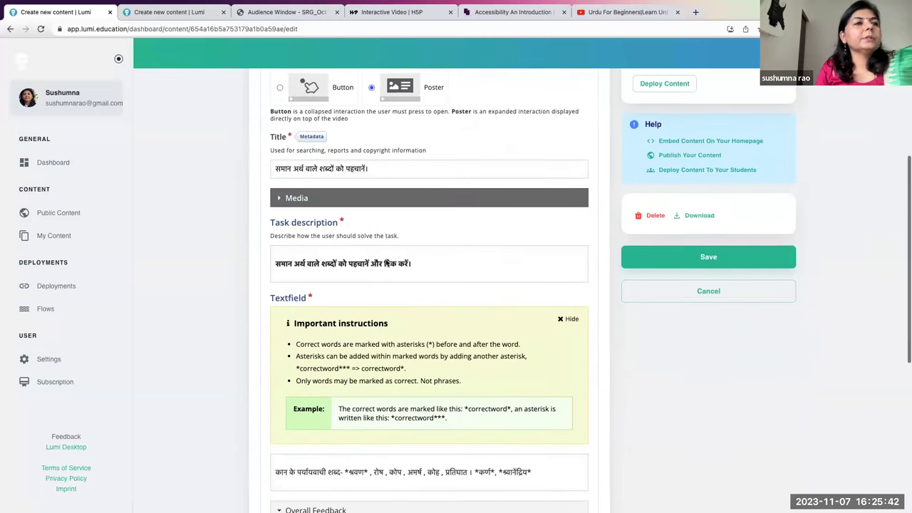
{"action": "scroll", "coordinate": [386, 259], "scroll_direction": "down", "scroll_amount": 7}
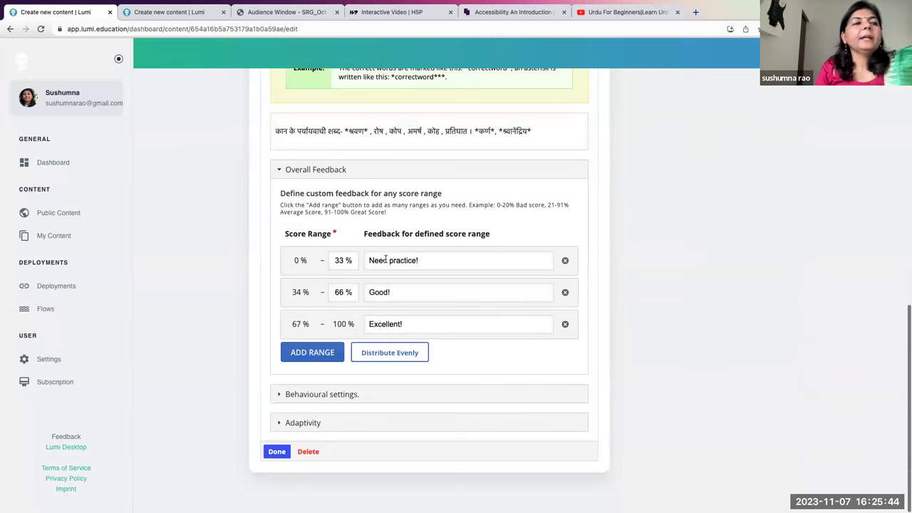
{"action": "left_click", "coordinate": [280, 397]}
{"action": "scroll", "coordinate": [299, 410], "scroll_direction": "down", "scroll_amount": 2}
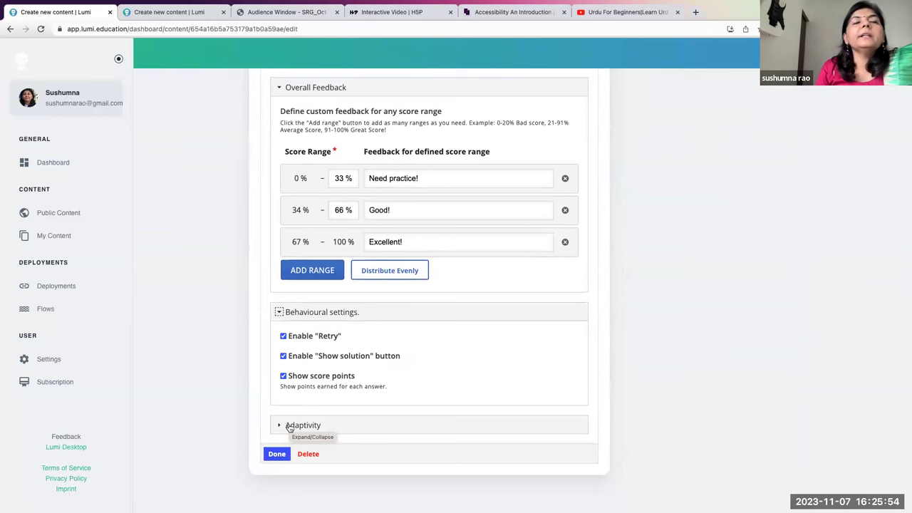
Under the activity's Adaptivity options, set the Action on wrong to seek to 0:12.
{"action": "left_click", "coordinate": [289, 426]}
{"action": "scroll", "coordinate": [289, 427], "scroll_direction": "down", "scroll_amount": 3}
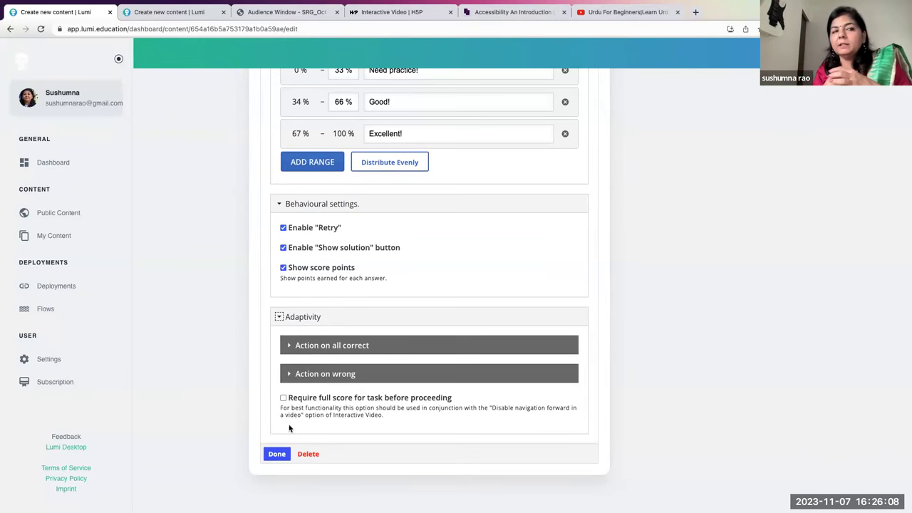
{"action": "left_click", "coordinate": [289, 375]}
{"action": "scroll", "coordinate": [289, 375], "scroll_direction": "down", "scroll_amount": 2}
{"action": "left_click", "coordinate": [305, 352]}
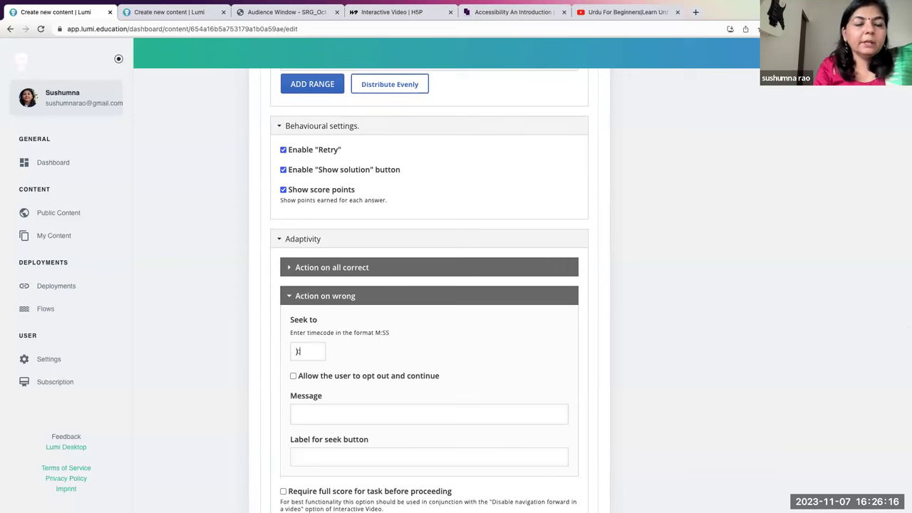
{"action": "key", "text": "BackSpace"}
{"action": "key", "text": "BackSpace"}
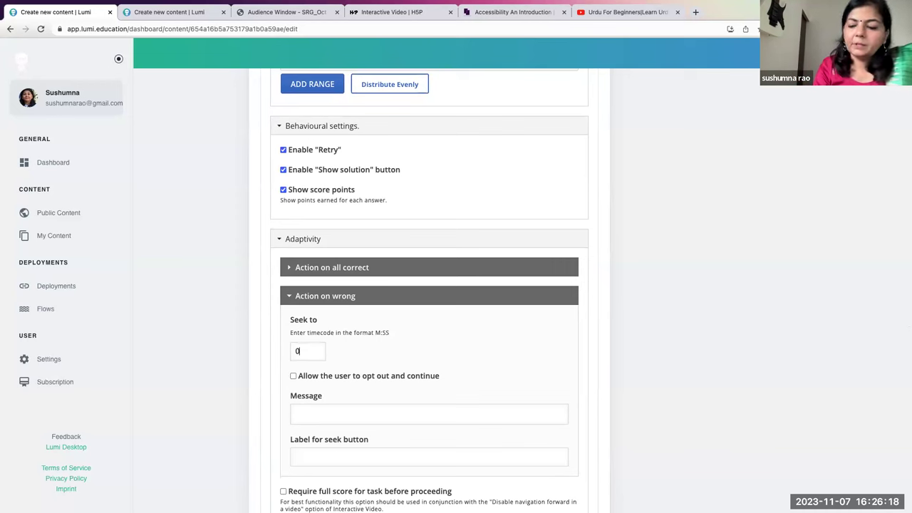
{"action": "type", "text": "0:12"}
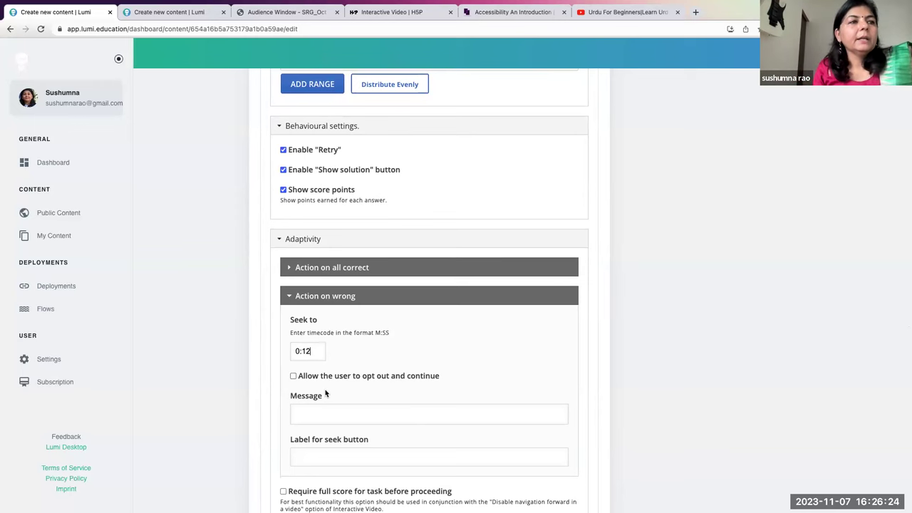
{"action": "scroll", "coordinate": [326, 394], "scroll_direction": "down", "scroll_amount": 2}
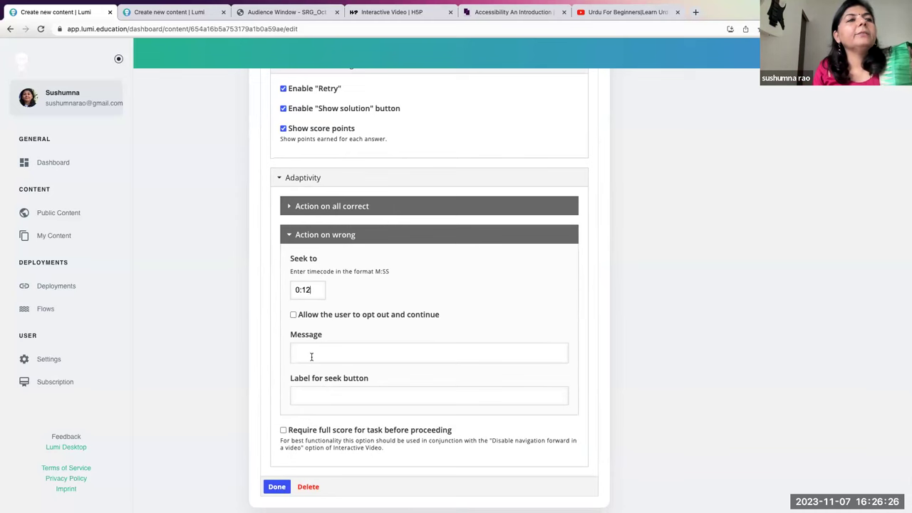
Enter "Please watch the video again!" as the message for the activity's Action on wrong.
{"action": "left_click", "coordinate": [312, 356]}
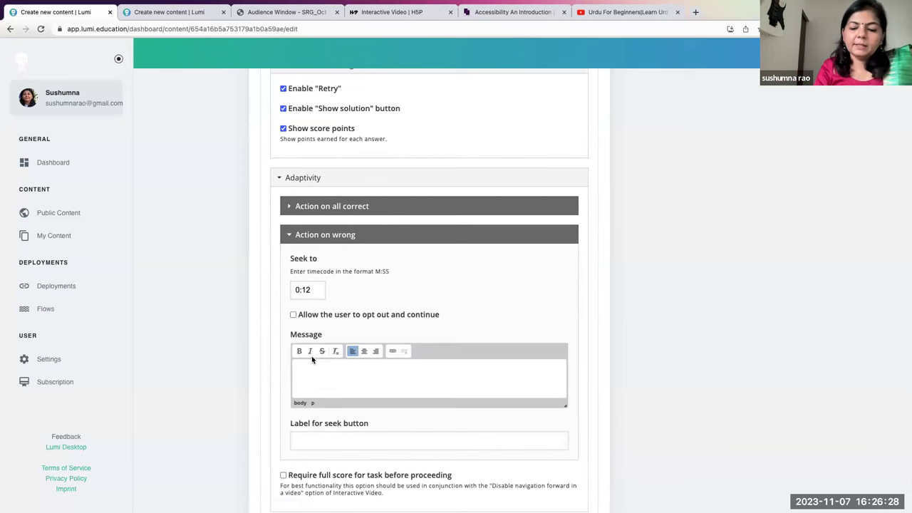
{"action": "type", "text": "Pl"}
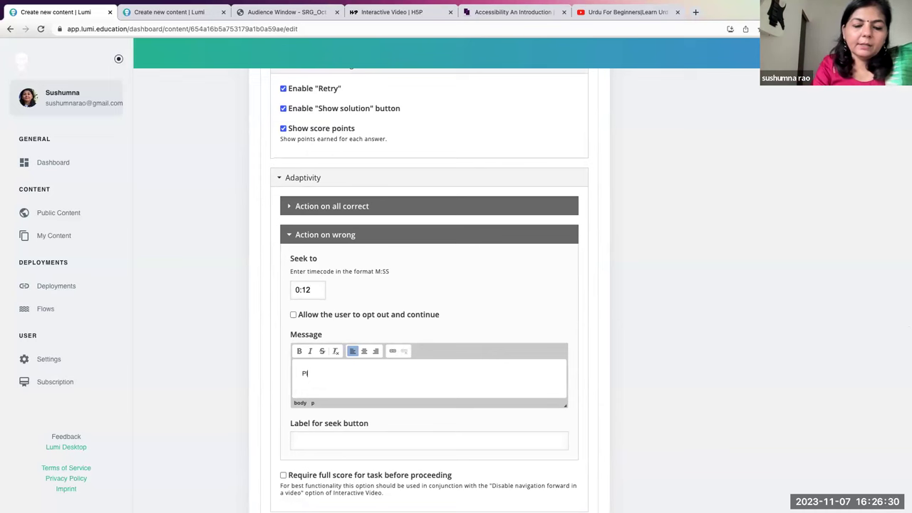
{"action": "type", "text": "ease wa"}
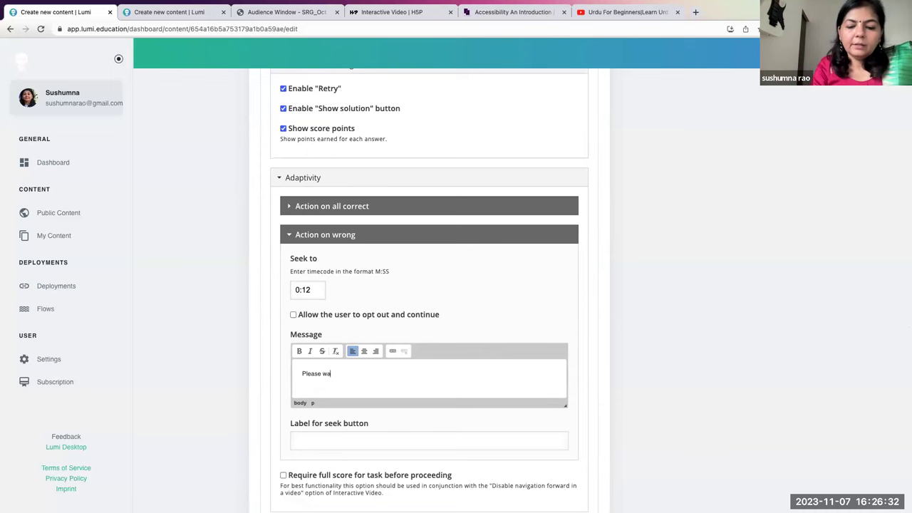
{"action": "type", "text": "tch the b"}
{"action": "key", "text": "BackSpace"}
{"action": "type", "text": "video aga"}
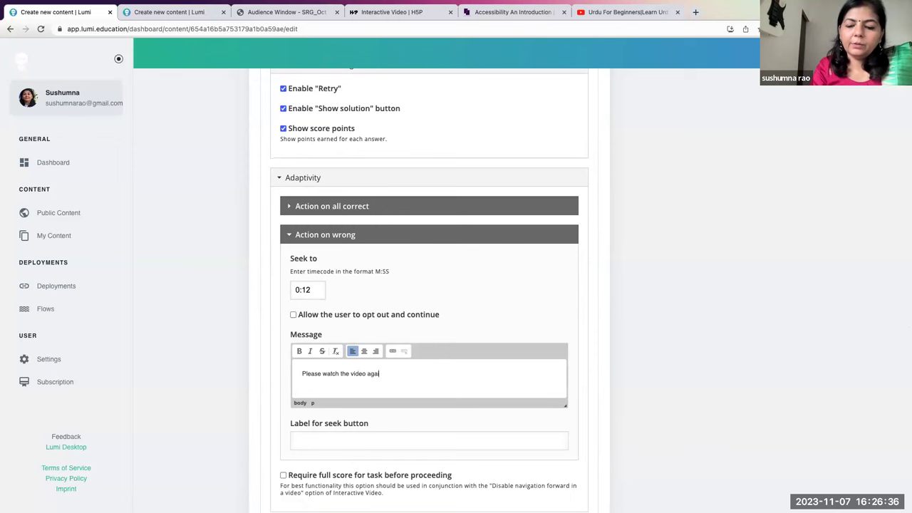
{"action": "type", "text": "in!"}
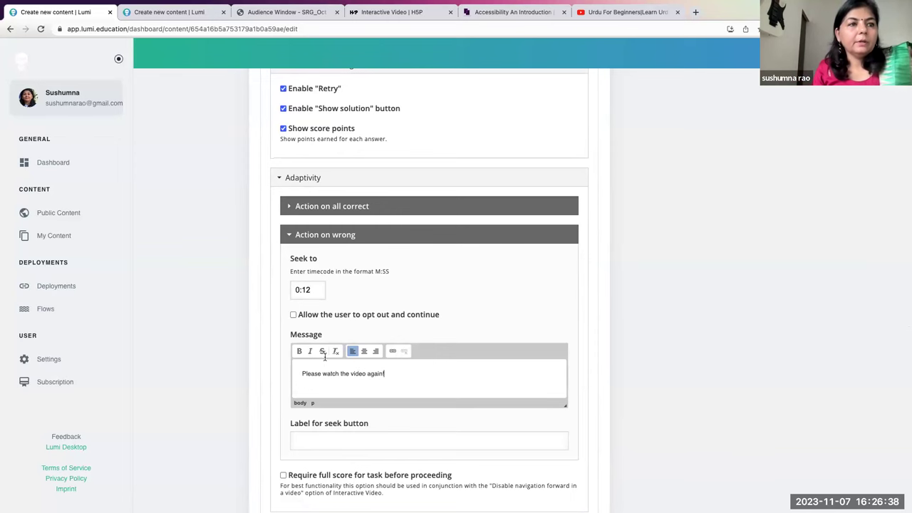
Require a full score for the task before proceeding and finish editing the activity.
{"action": "scroll", "coordinate": [326, 420], "scroll_direction": "down", "scroll_amount": 2}
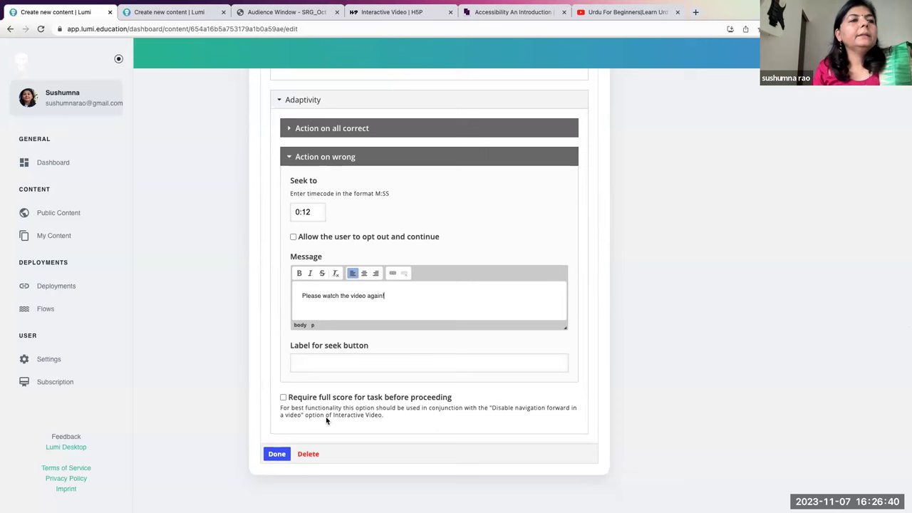
{"action": "left_click", "coordinate": [283, 398]}
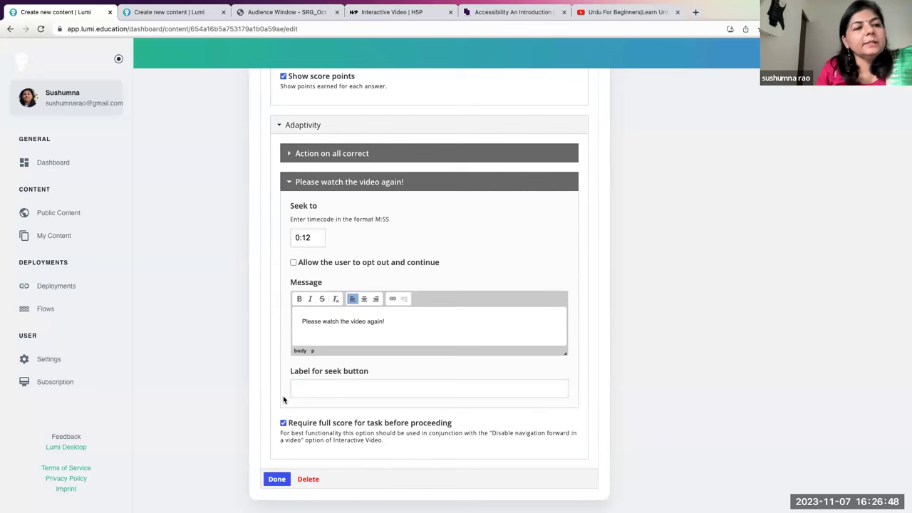
{"action": "left_click", "coordinate": [276, 480]}
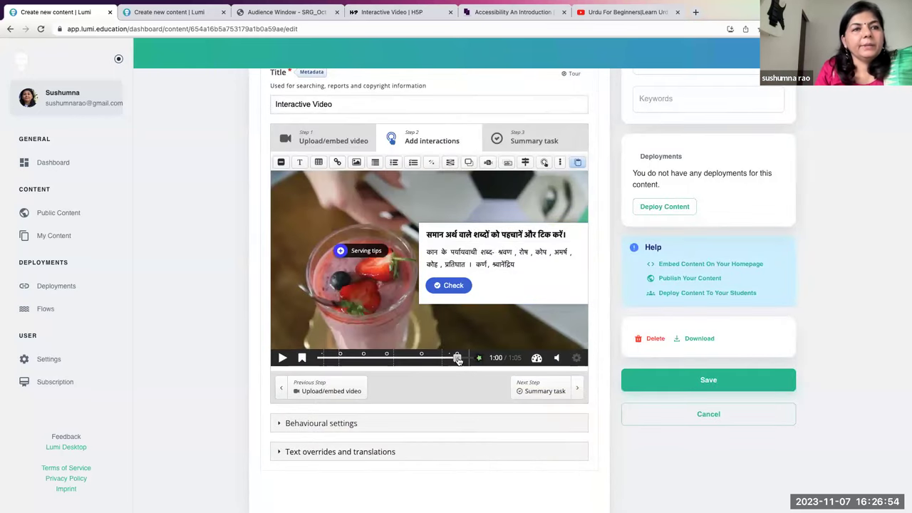
Reopen the Hindi activity to review its Adaptivity settings, then close it.
{"action": "double_click", "coordinate": [476, 285]}
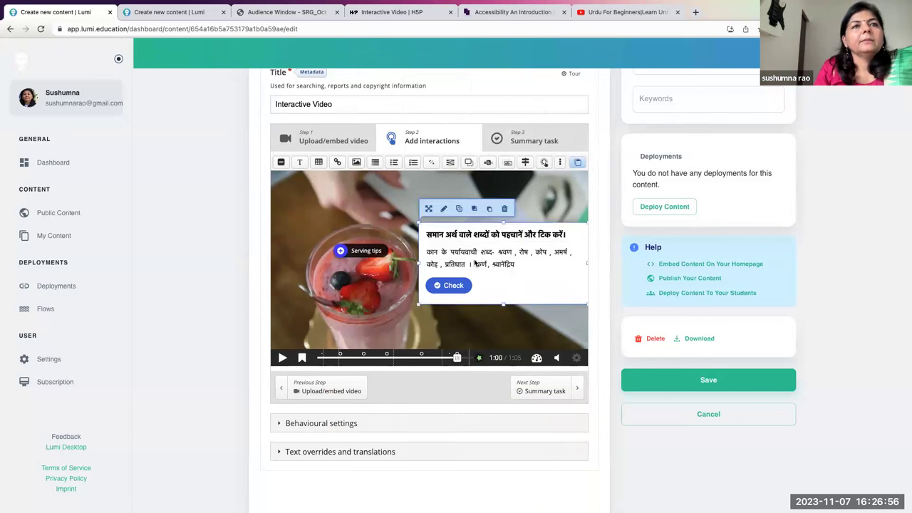
{"action": "scroll", "coordinate": [337, 369], "scroll_direction": "down", "scroll_amount": 15}
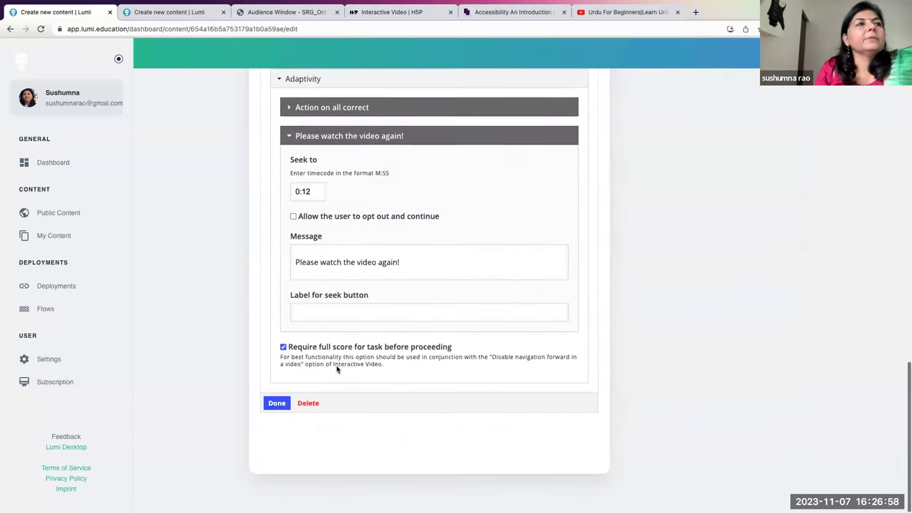
{"action": "left_click", "coordinate": [274, 404]}
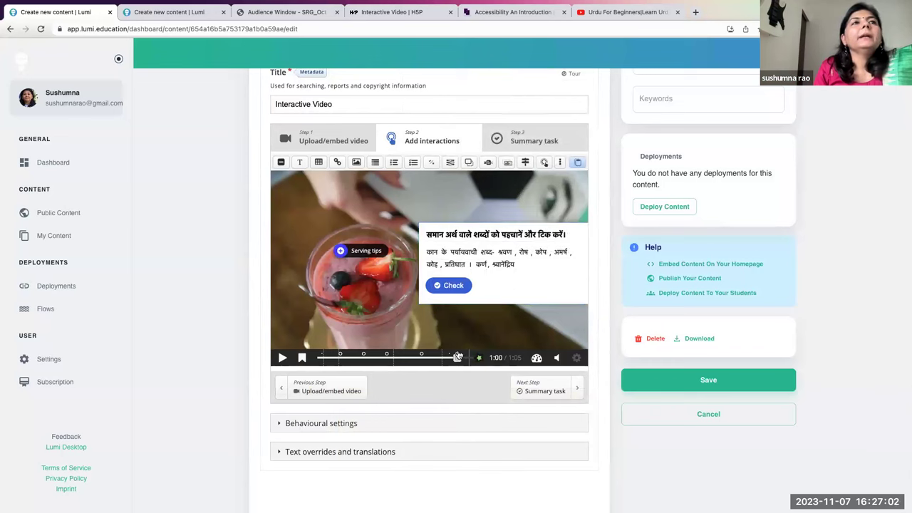
Save the interactive video and preview it from the Hindi activity at 1:00.
{"action": "left_click", "coordinate": [696, 388]}
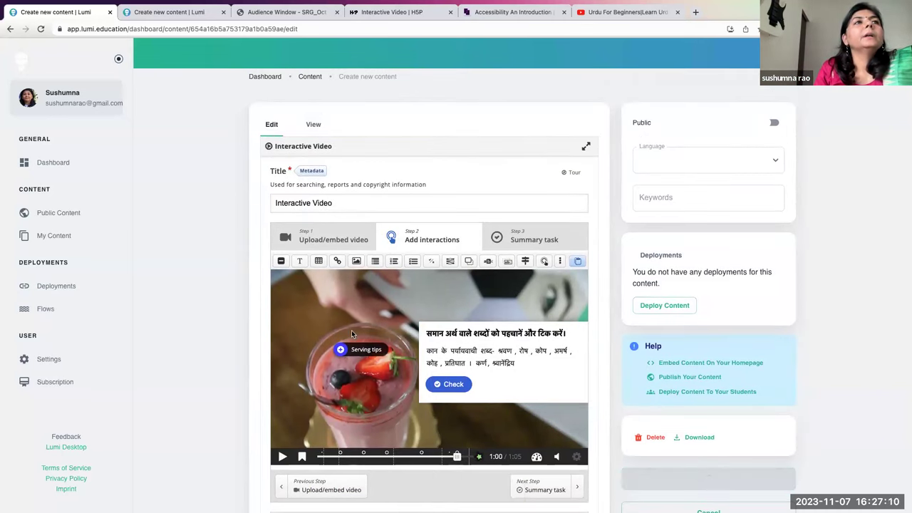
{"action": "left_click", "coordinate": [313, 126]}
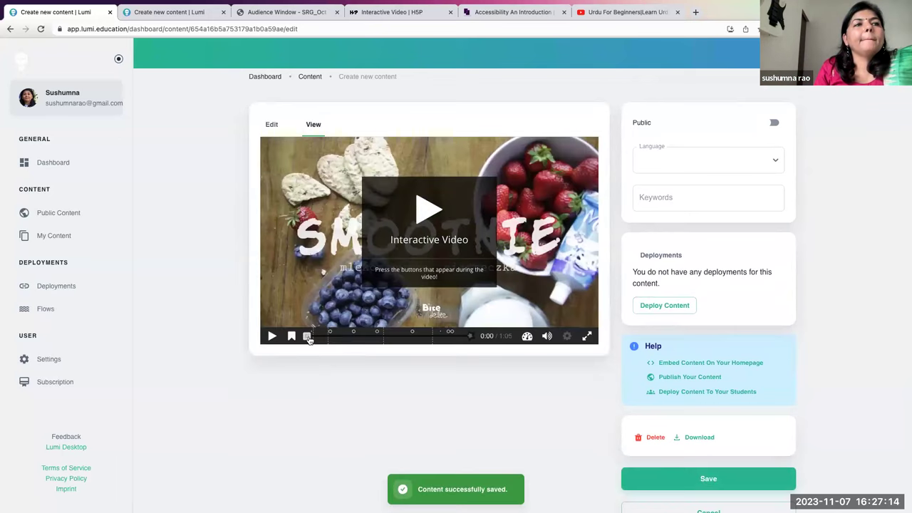
{"action": "left_click", "coordinate": [463, 336]}
{"action": "left_click", "coordinate": [450, 341]}
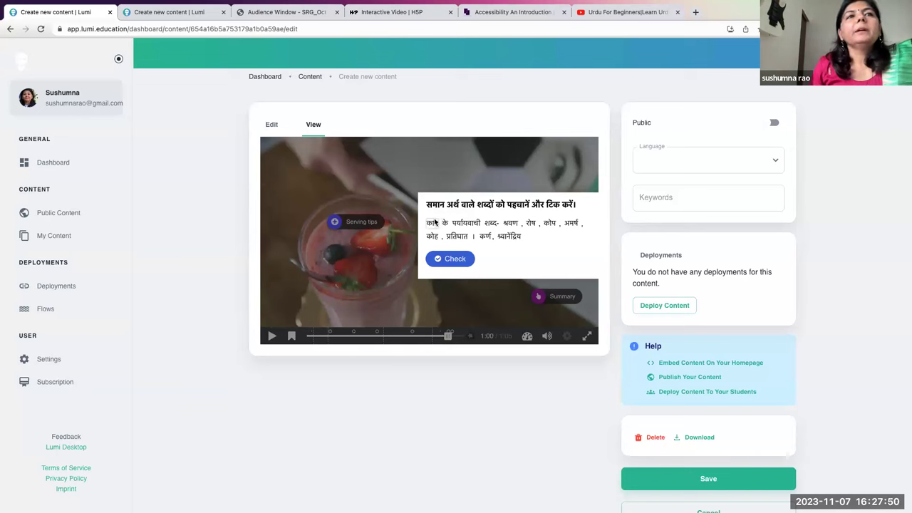
Test the activity by marking कर्ण and प्रतिघात, check the answer, read the feedback and continue to the replay point at 0:12.
{"action": "double_click", "coordinate": [485, 236]}
{"action": "left_click", "coordinate": [457, 237]}
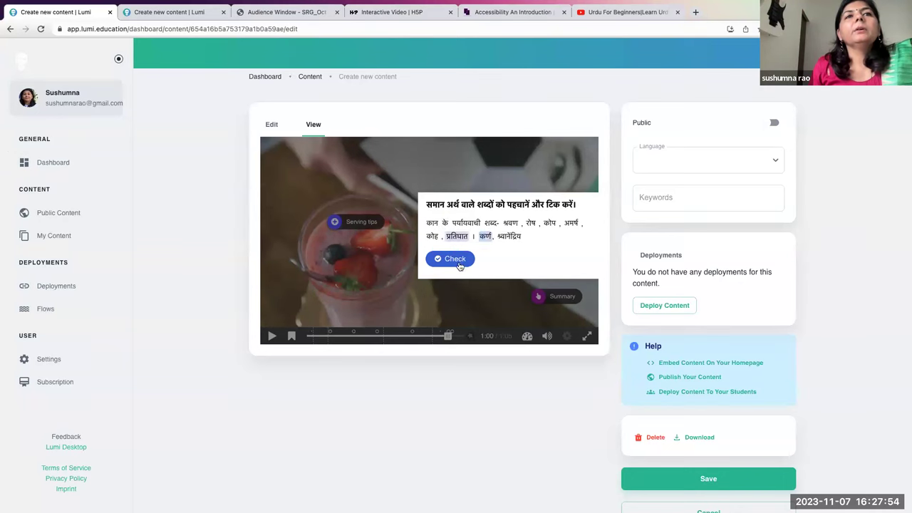
{"action": "left_click", "coordinate": [460, 262]}
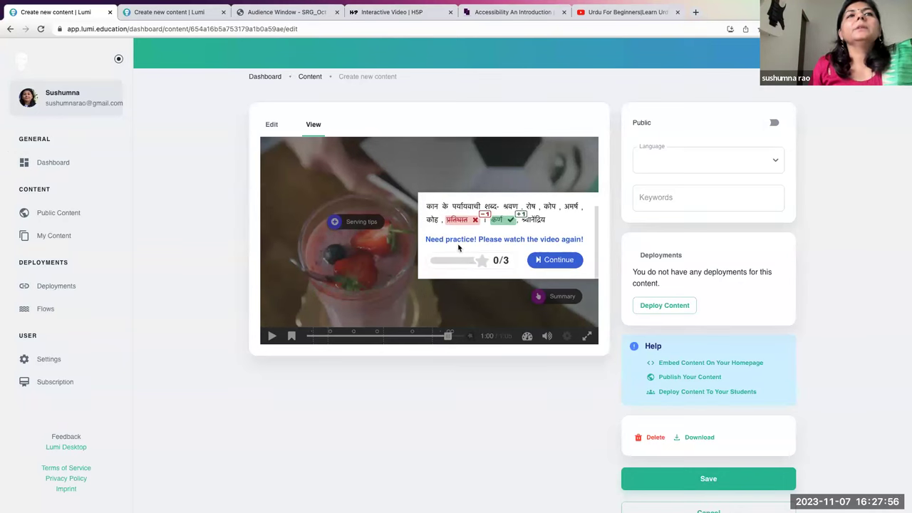
{"action": "left_click_drag", "start_coordinate": [479, 239], "coordinate": [422, 235]}
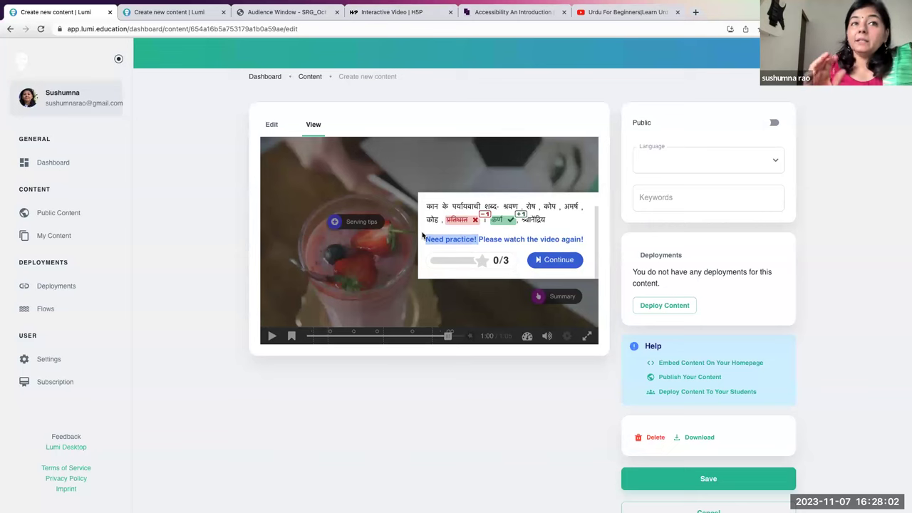
{"action": "left_click", "coordinate": [488, 244]}
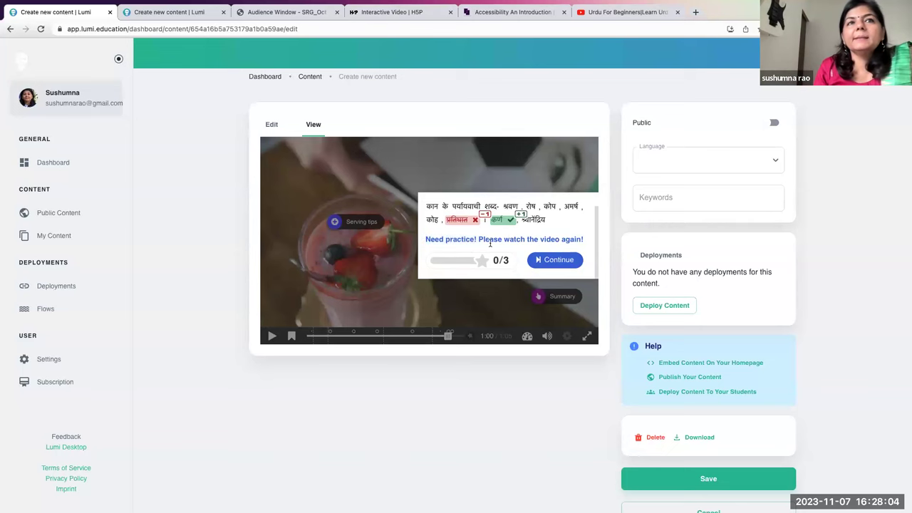
{"action": "left_click_drag", "start_coordinate": [478, 239], "coordinate": [579, 258]}
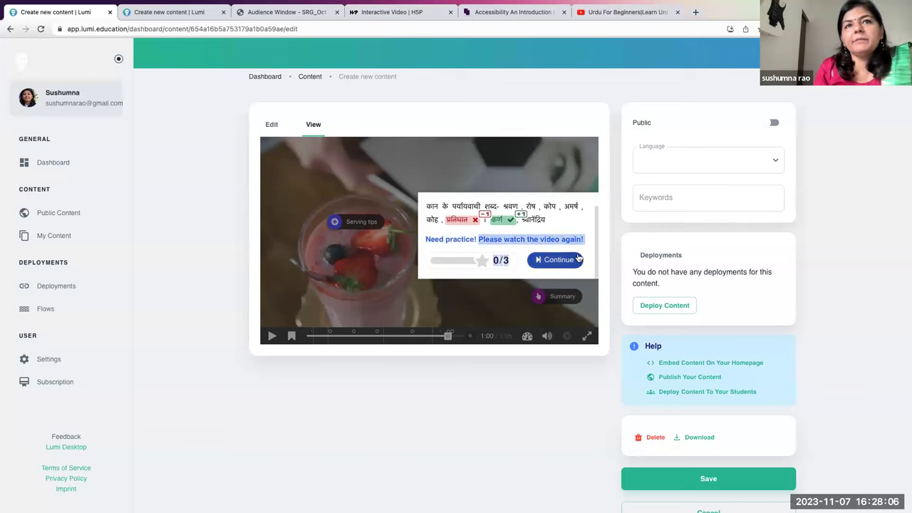
{"action": "left_click", "coordinate": [546, 261]}
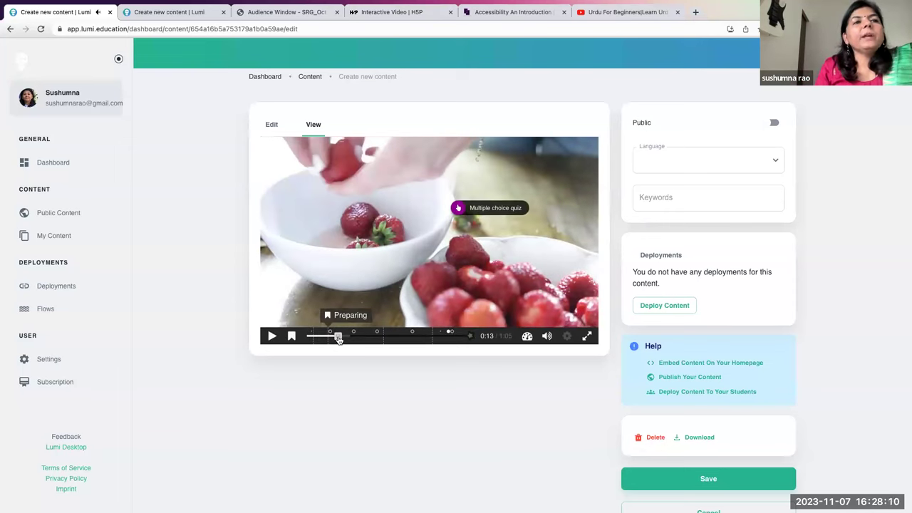
{"action": "left_click", "coordinate": [338, 338]}
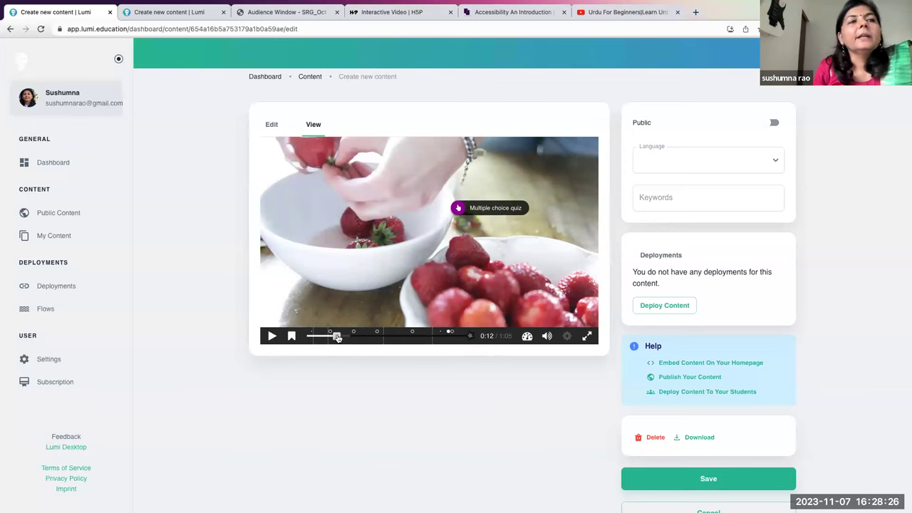
Return to the activity near 1:01, test it with पर्यायवाची and प्रतिघात marked, check the answer and continue.
{"action": "left_click_drag", "start_coordinate": [337, 336], "coordinate": [461, 335]}
{"action": "left_click", "coordinate": [451, 336]}
{"action": "double_click", "coordinate": [465, 223]}
{"action": "left_click", "coordinate": [457, 236]}
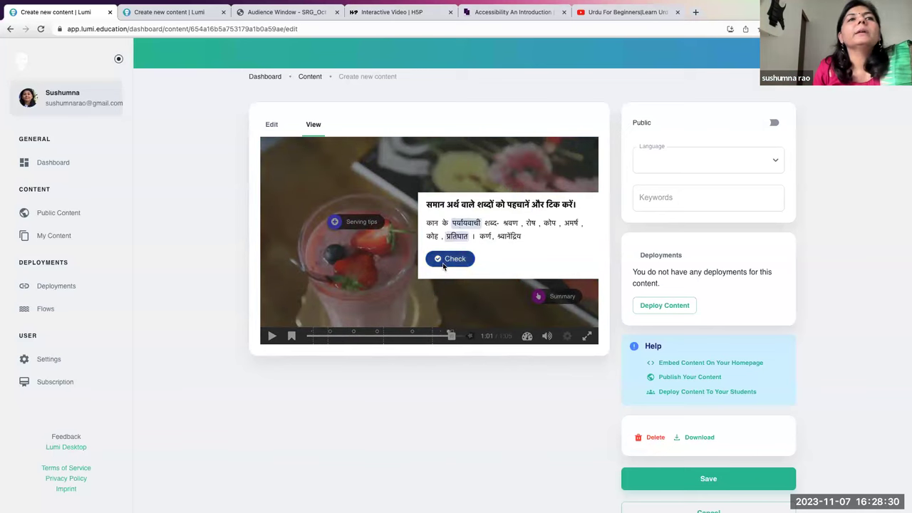
{"action": "left_click", "coordinate": [442, 262]}
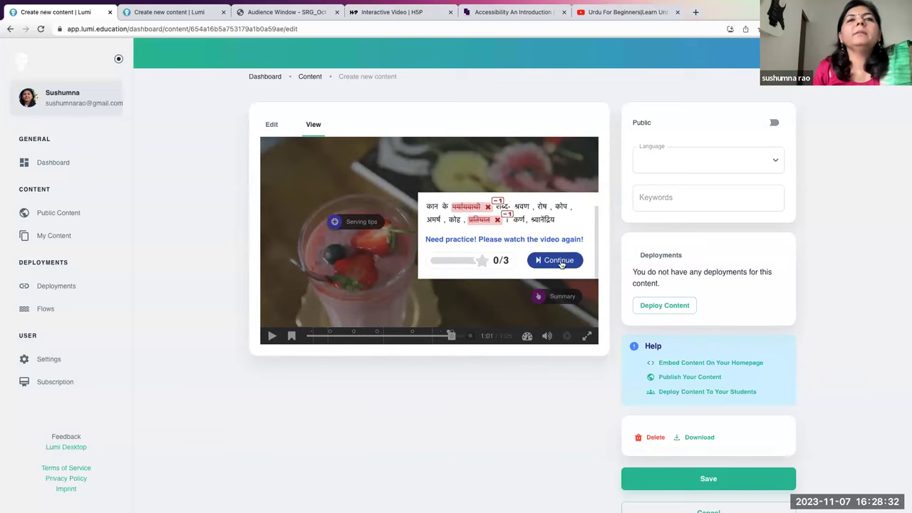
{"action": "left_click", "coordinate": [559, 261]}
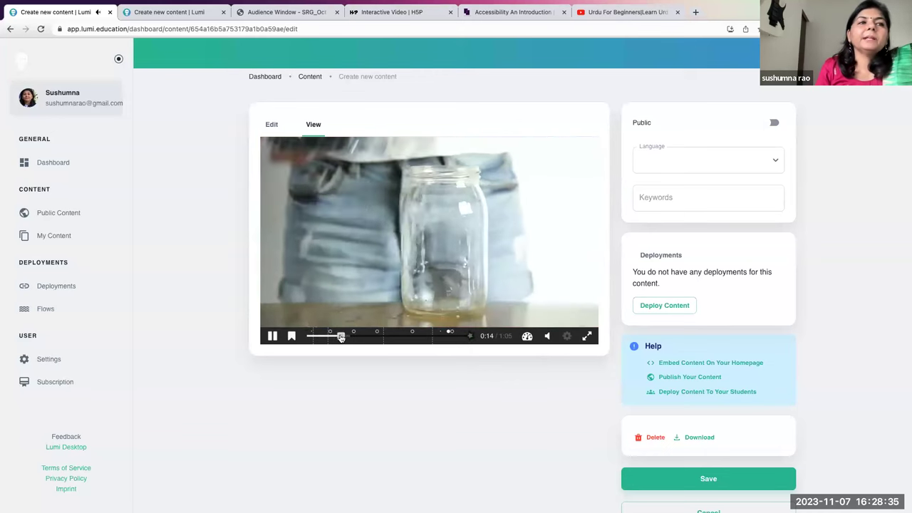
Test the activity with the correct words कर्ण, श्वानेंद्रिय and श्रवण, then continue and open the video's answer summary.
{"action": "left_click", "coordinate": [445, 337]}
{"action": "left_click", "coordinate": [450, 333]}
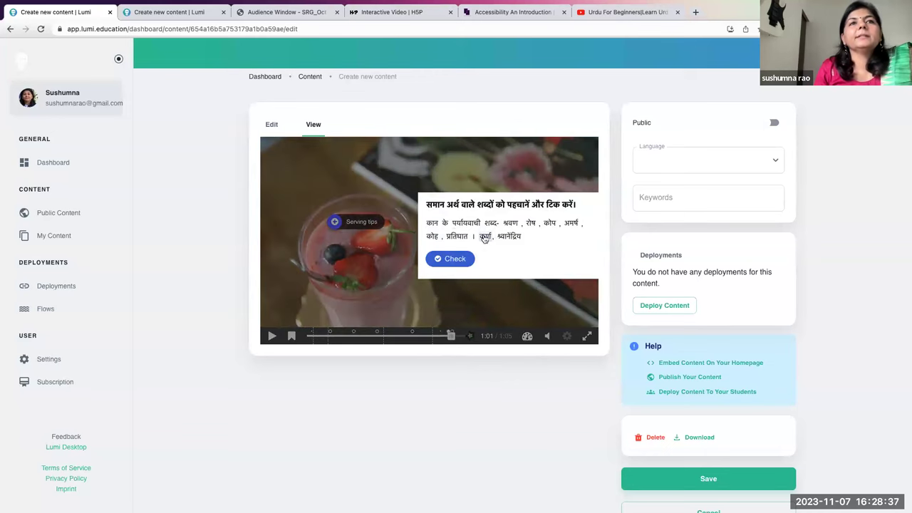
{"action": "left_click", "coordinate": [485, 237]}
{"action": "left_click", "coordinate": [508, 236]}
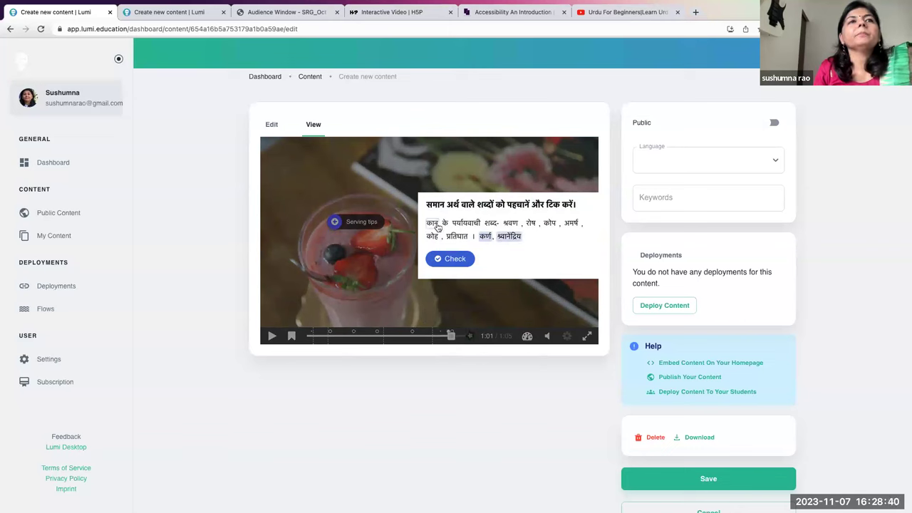
{"action": "left_click", "coordinate": [510, 223]}
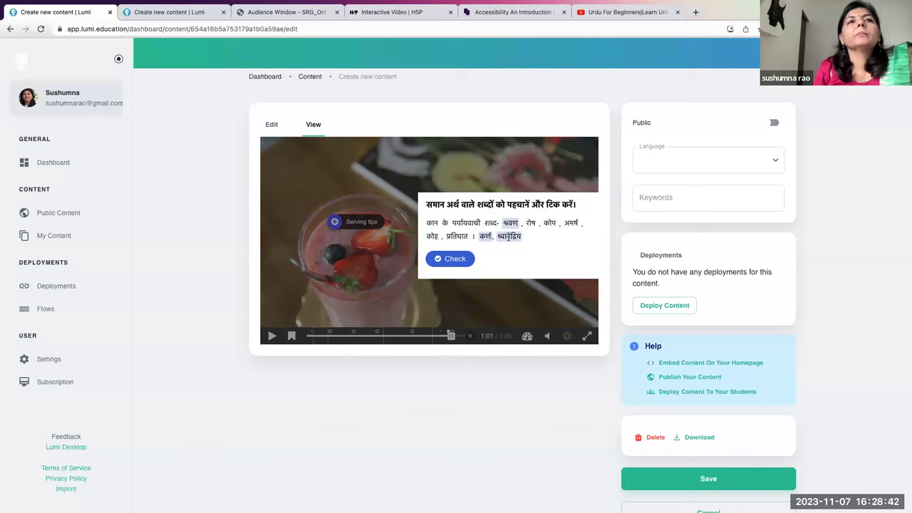
{"action": "left_click", "coordinate": [450, 258]}
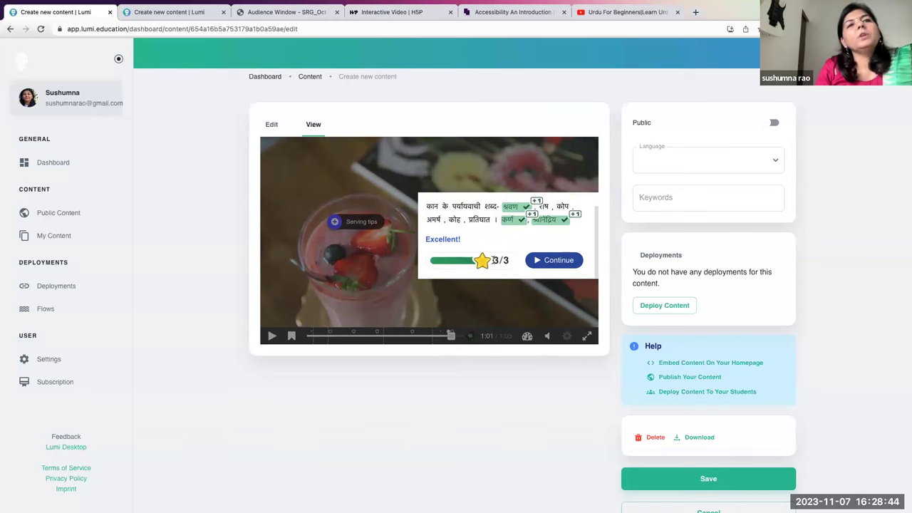
{"action": "left_click_drag", "start_coordinate": [493, 261], "coordinate": [511, 264]}
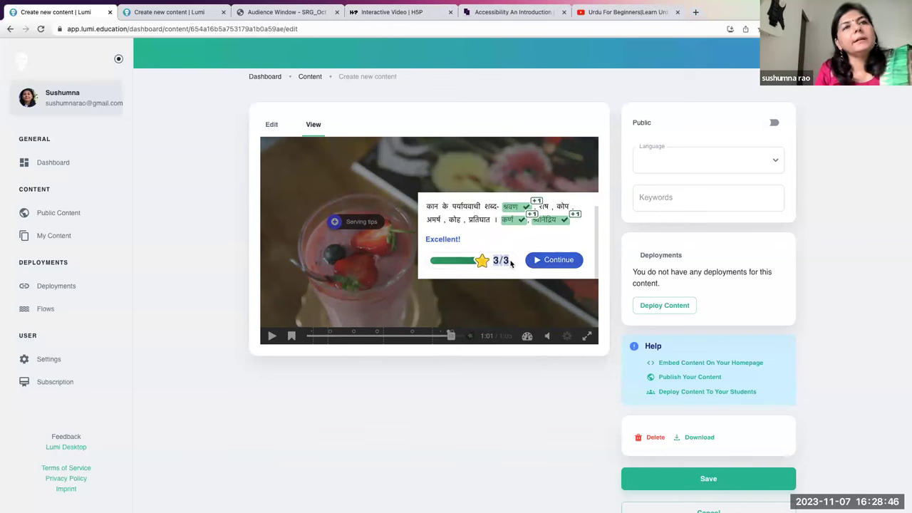
{"action": "left_click", "coordinate": [534, 260]}
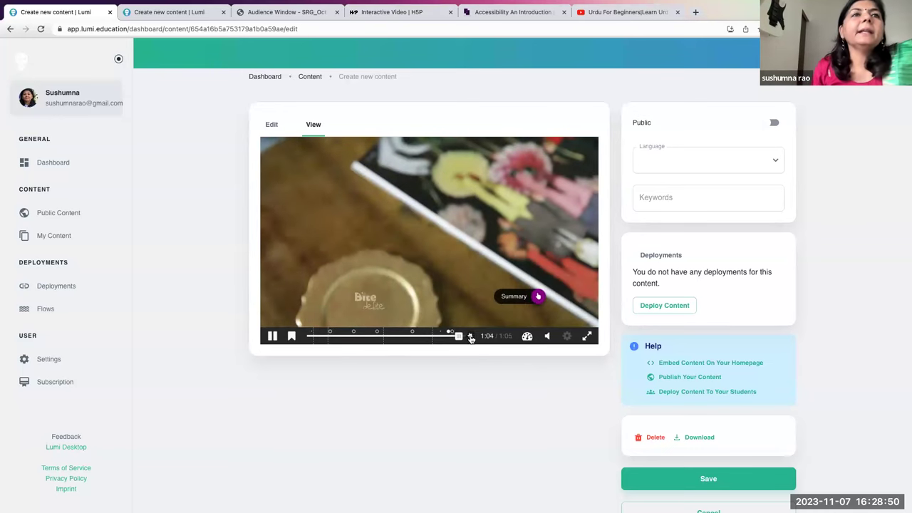
{"action": "left_click", "coordinate": [471, 337]}
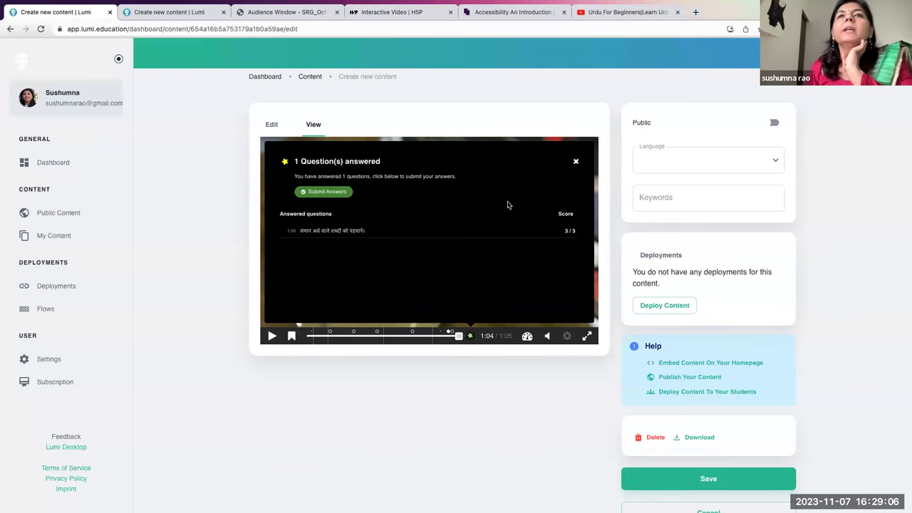
View and dismiss the help on embedding the content on a homepage, then go to the Dashboard.
{"action": "scroll", "coordinate": [722, 352], "scroll_direction": "down", "scroll_amount": 1}
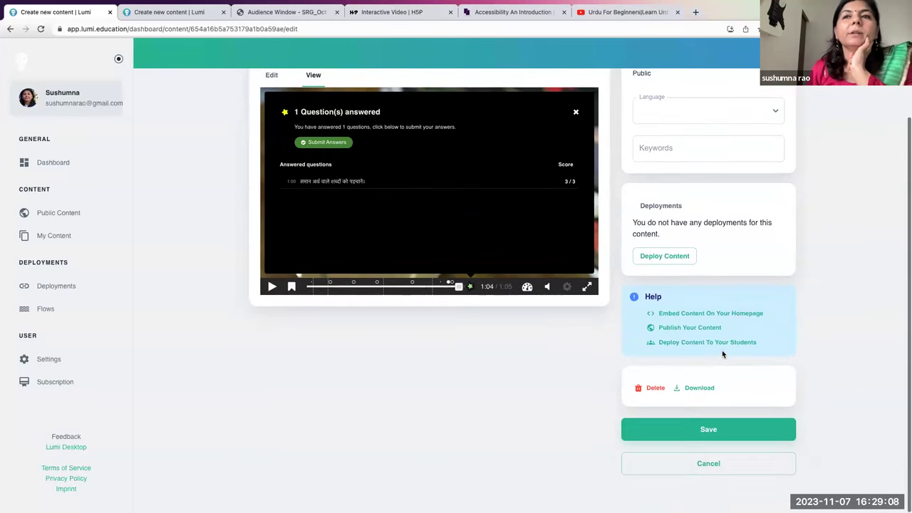
{"action": "left_click", "coordinate": [708, 314]}
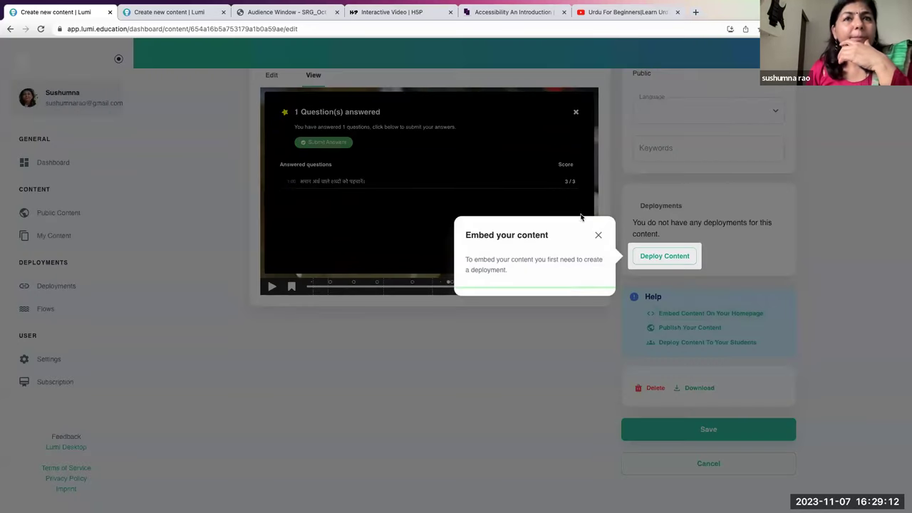
{"action": "left_click", "coordinate": [598, 237]}
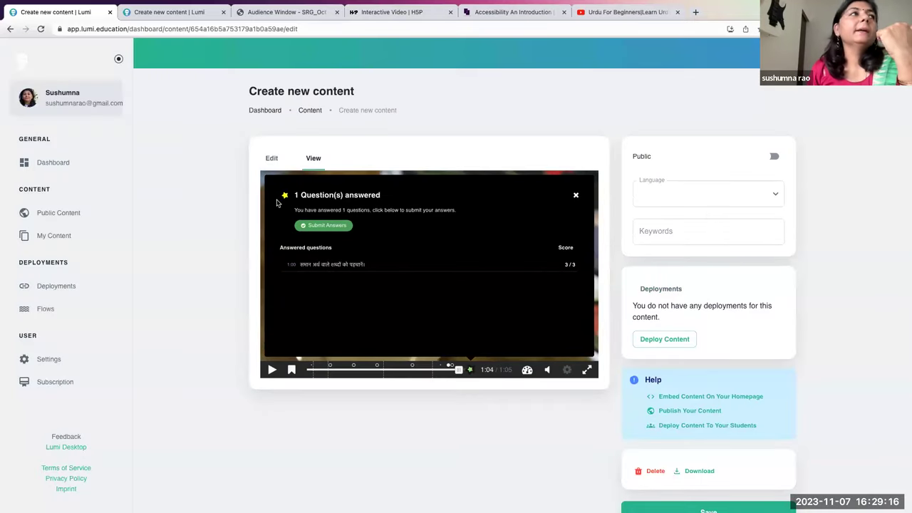
{"action": "left_click", "coordinate": [66, 163]}
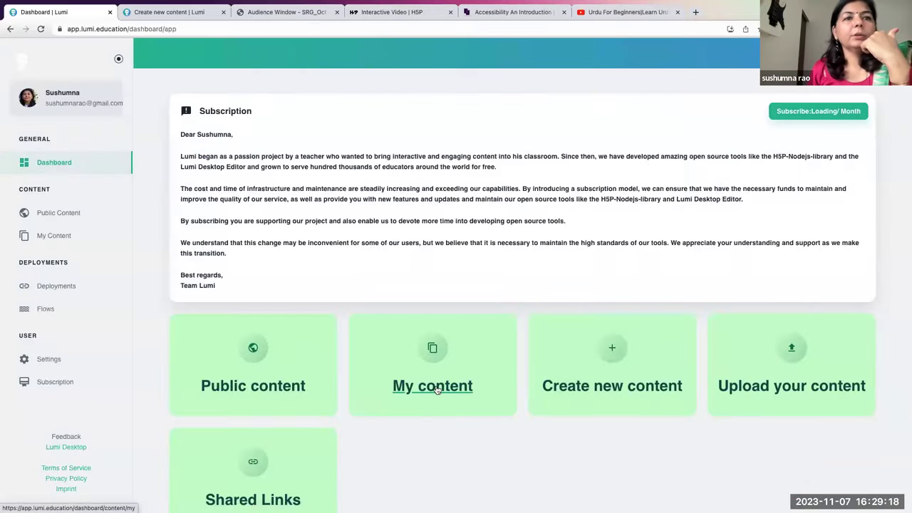
Open the Telugu activity పద్య పాదాలను సరైన క్రమంలో అమర్చండి from My Content, then view and dismiss its homepage embedding help.
{"action": "left_click", "coordinate": [437, 389]}
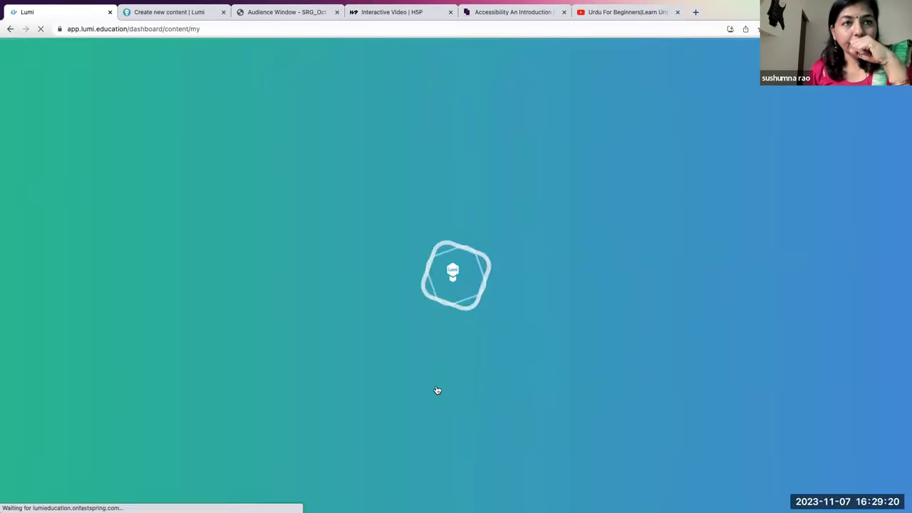
{"action": "scroll", "coordinate": [437, 390], "scroll_direction": "down", "scroll_amount": 3}
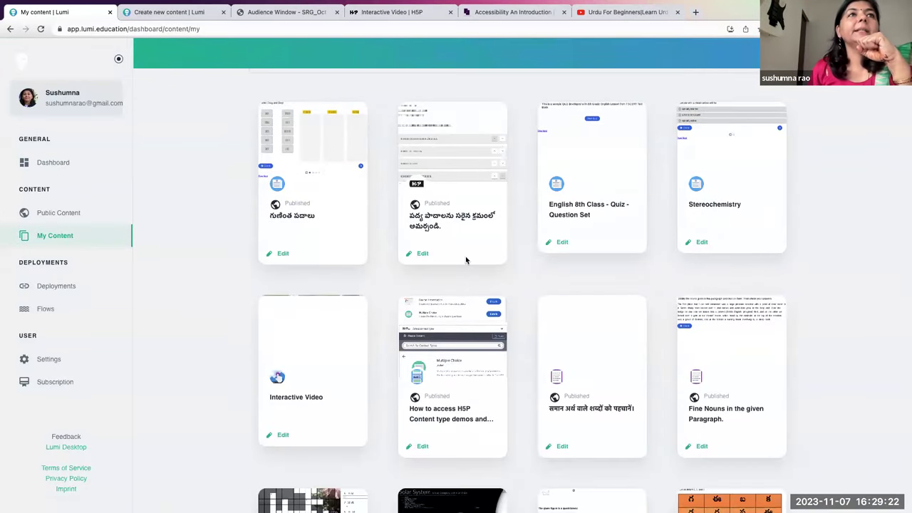
{"action": "left_click", "coordinate": [460, 220]}
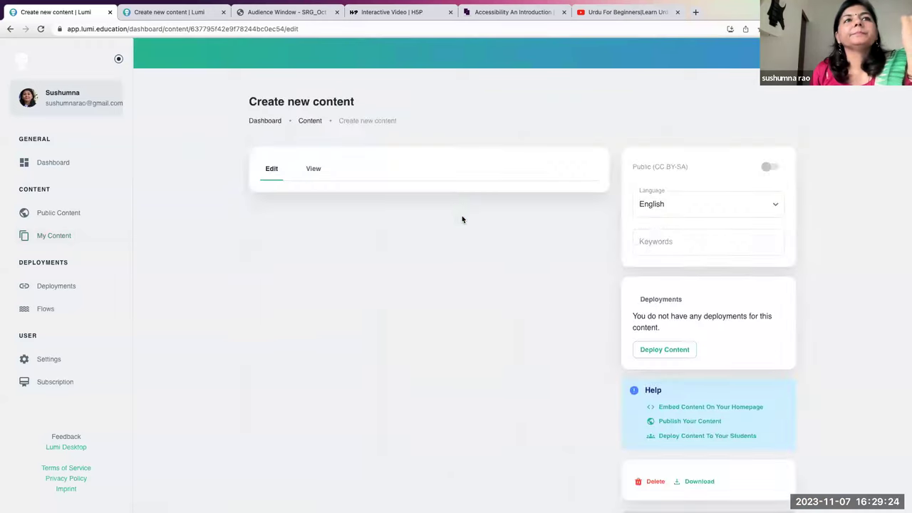
{"action": "scroll", "coordinate": [705, 346], "scroll_direction": "down", "scroll_amount": 3}
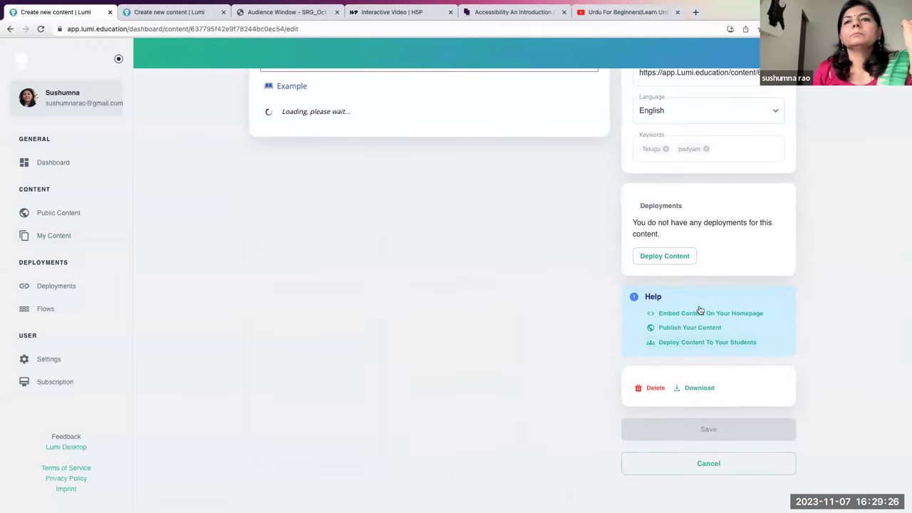
{"action": "left_click", "coordinate": [699, 309]}
{"action": "scroll", "coordinate": [699, 307], "scroll_direction": "down", "scroll_amount": 2}
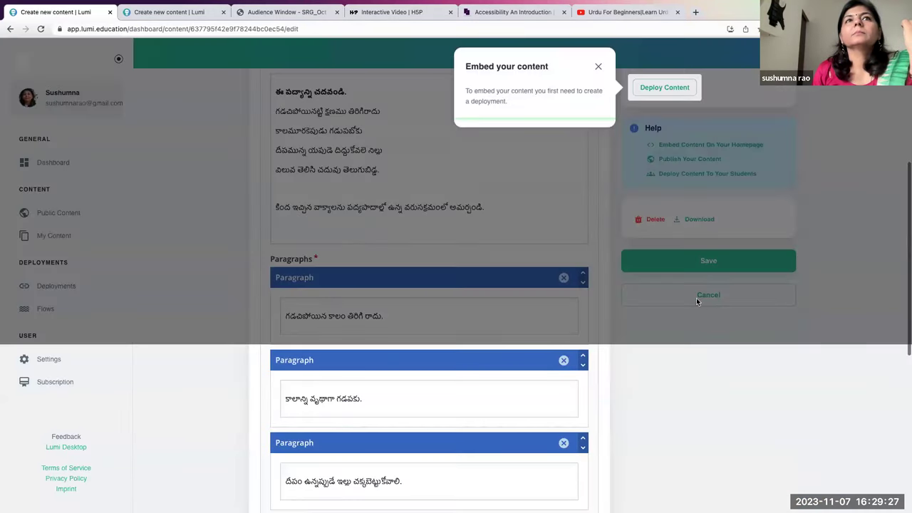
{"action": "left_click", "coordinate": [598, 68]}
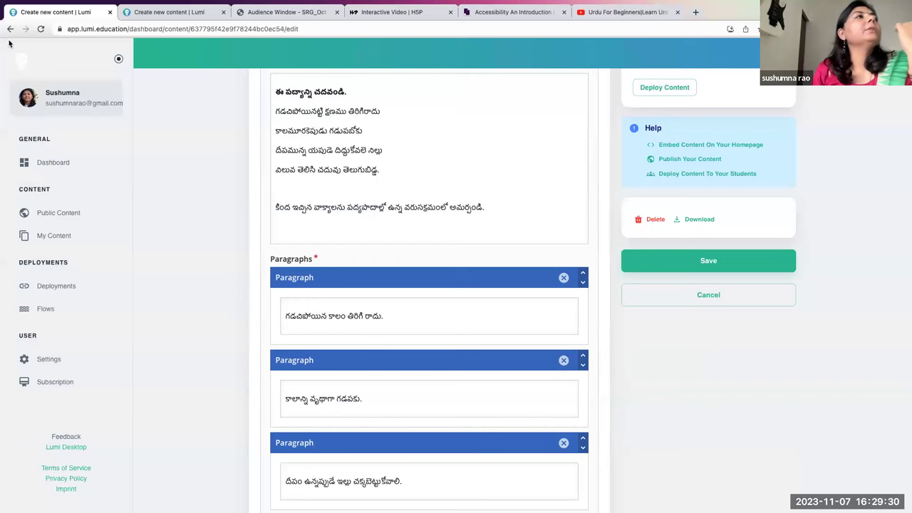
Open the Telugu spice-identification deployment from the list of deployments and copy its embed code.
{"action": "left_click", "coordinate": [69, 288]}
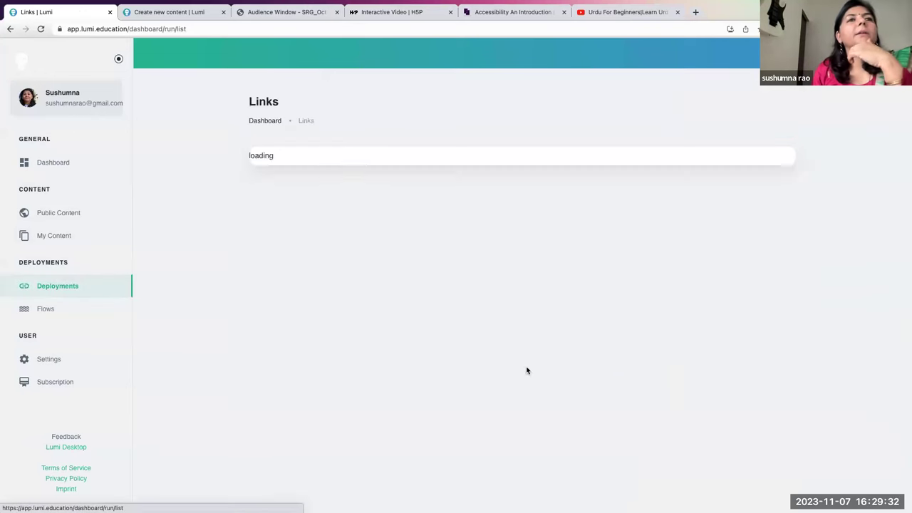
{"action": "left_click", "coordinate": [304, 193]}
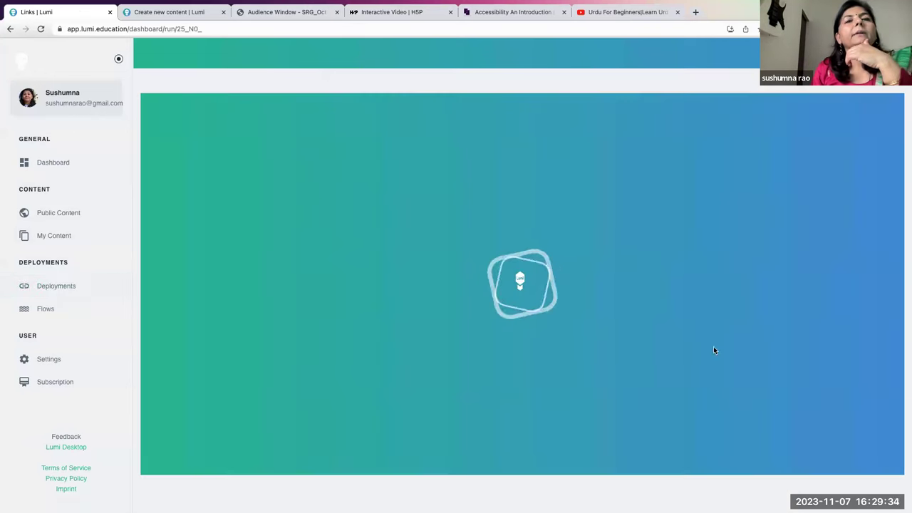
{"action": "scroll", "coordinate": [702, 333], "scroll_direction": "down", "scroll_amount": 3}
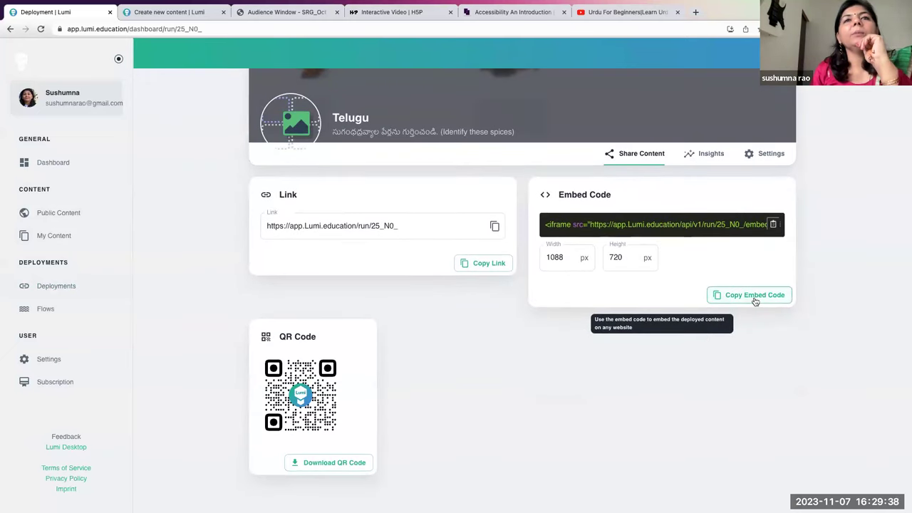
{"action": "left_click", "coordinate": [754, 296]}
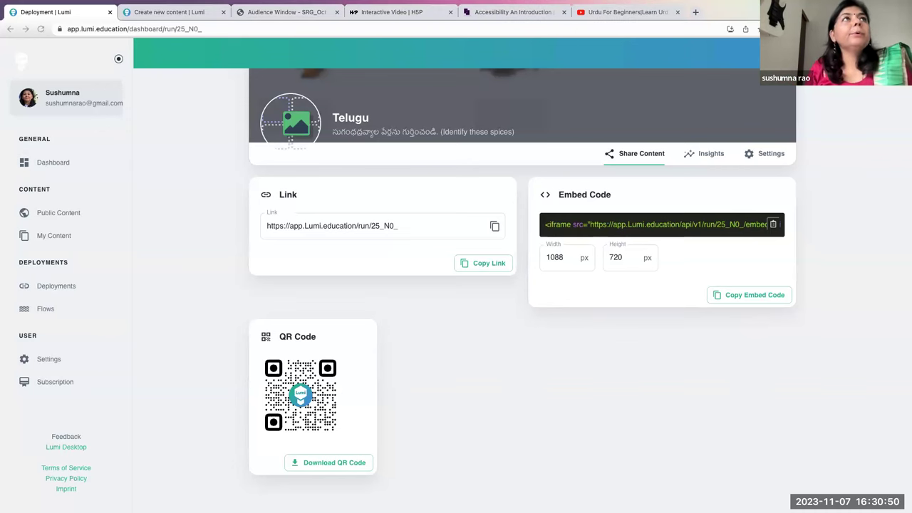
Switch to the H5P.com content manager and start adding content to show the available content types.
{"action": "left_click", "coordinate": [609, 12]}
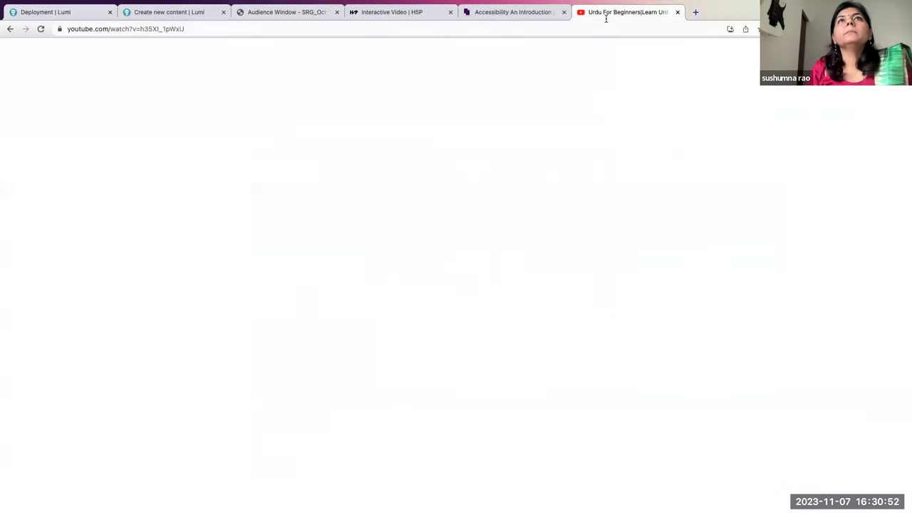
{"action": "key", "text": "alt+Left"}
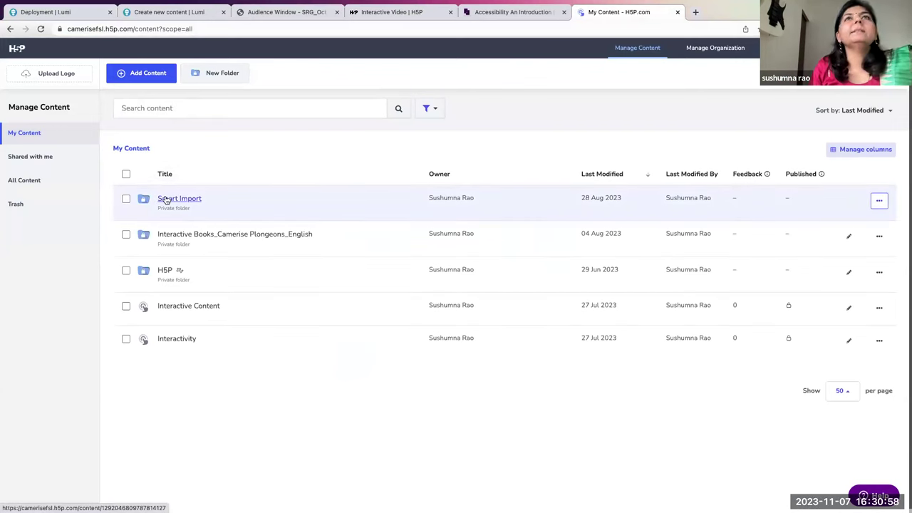
{"action": "left_click", "coordinate": [142, 74]}
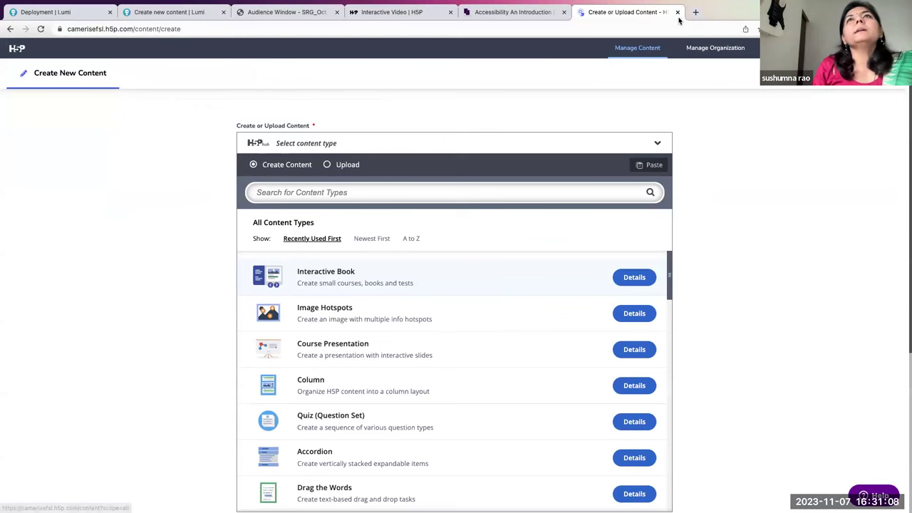
Go to h5p.org and search the site for "smart import".
{"action": "left_click", "coordinate": [656, 27]}
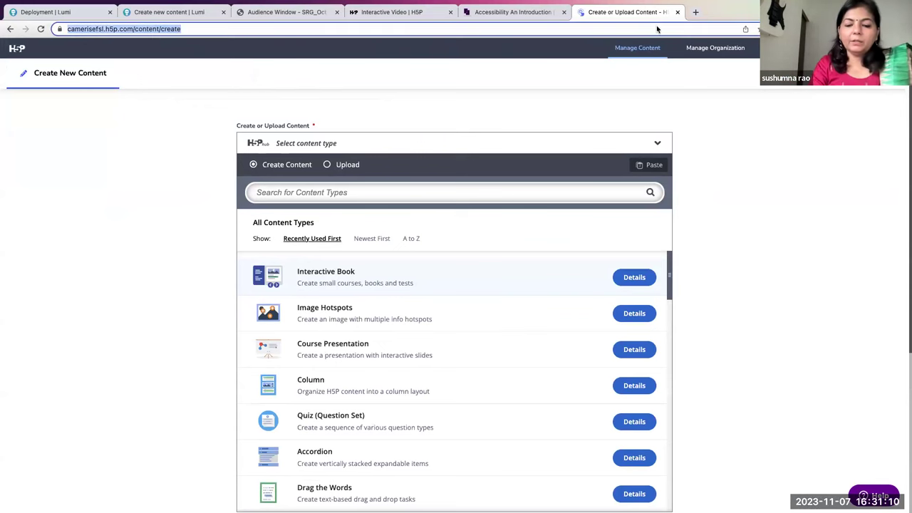
{"action": "type", "text": "h5p.org"}
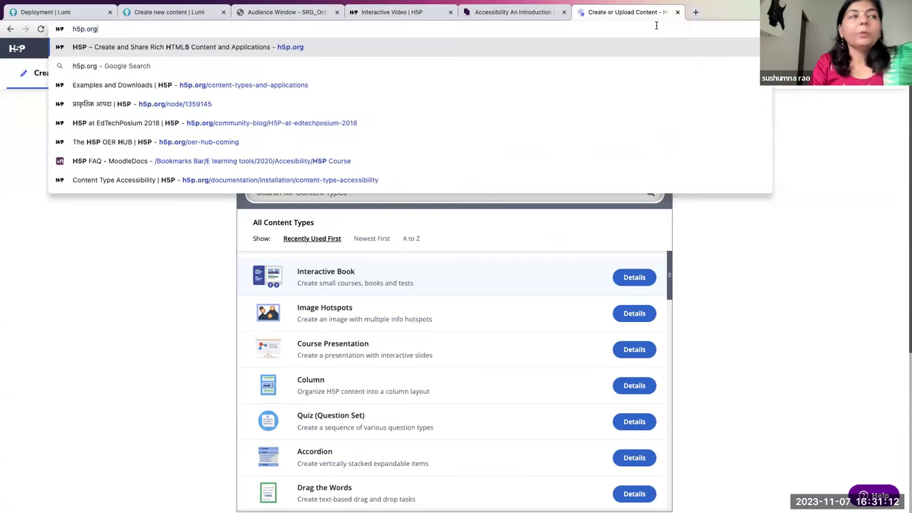
{"action": "key", "text": "Return"}
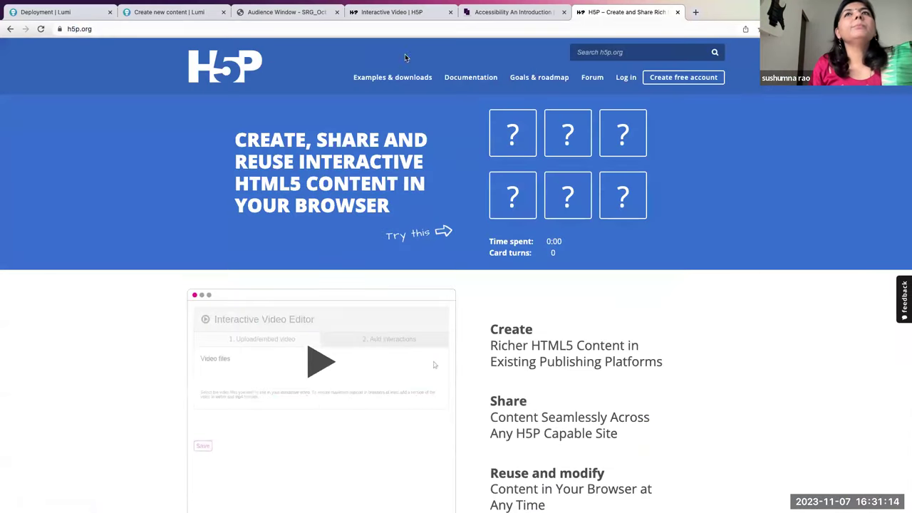
{"action": "left_click", "coordinate": [616, 52]}
{"action": "type", "text": "smart imp"}
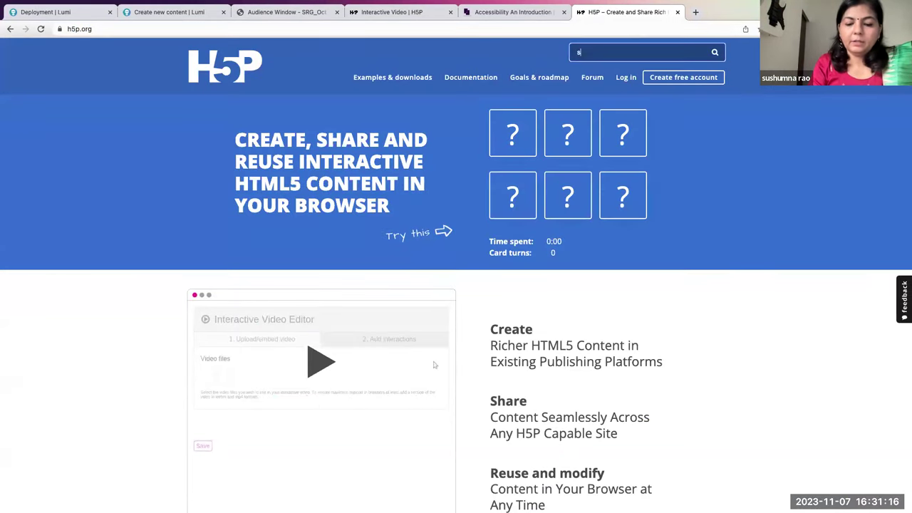
{"action": "type", "text": "ort"}
{"action": "key", "text": "Return"}
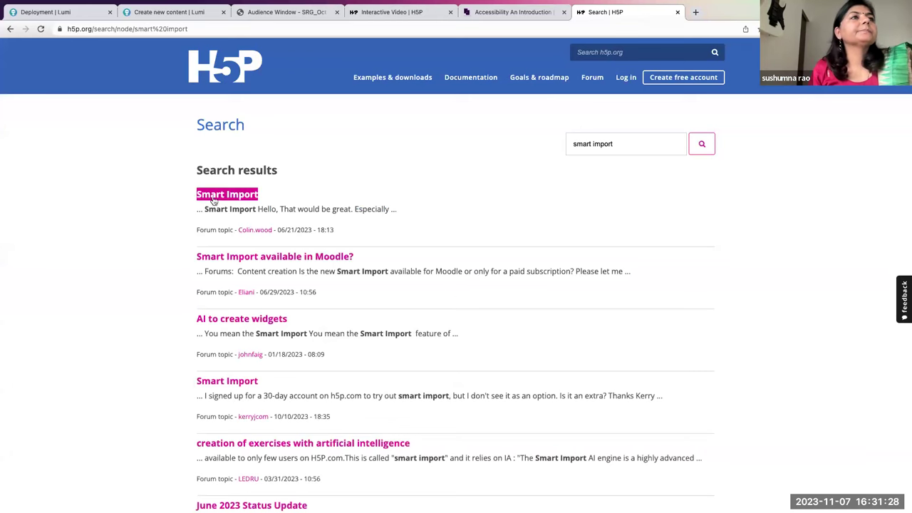
Search the web for "H5P smart import" and open the "Smart Import Introduction and Video Tutorial" article.
{"action": "left_click", "coordinate": [86, 29]}
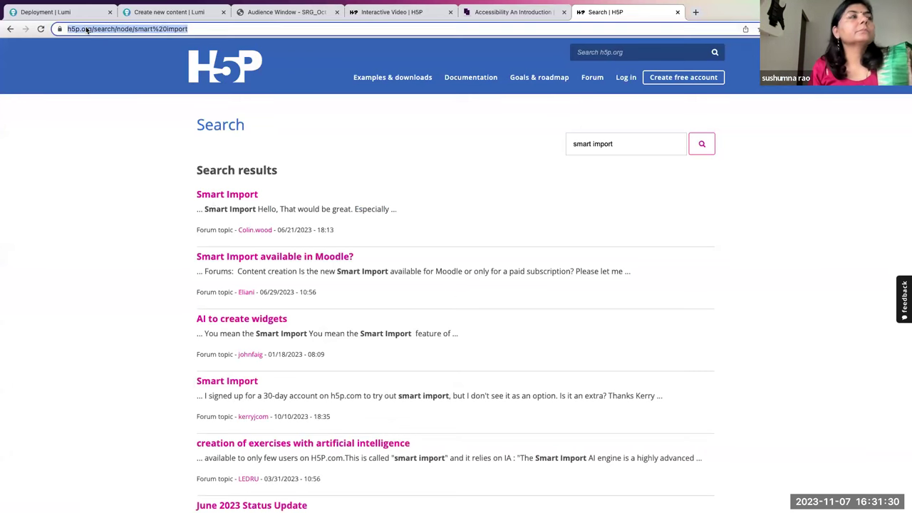
{"action": "type", "text": "H5P"}
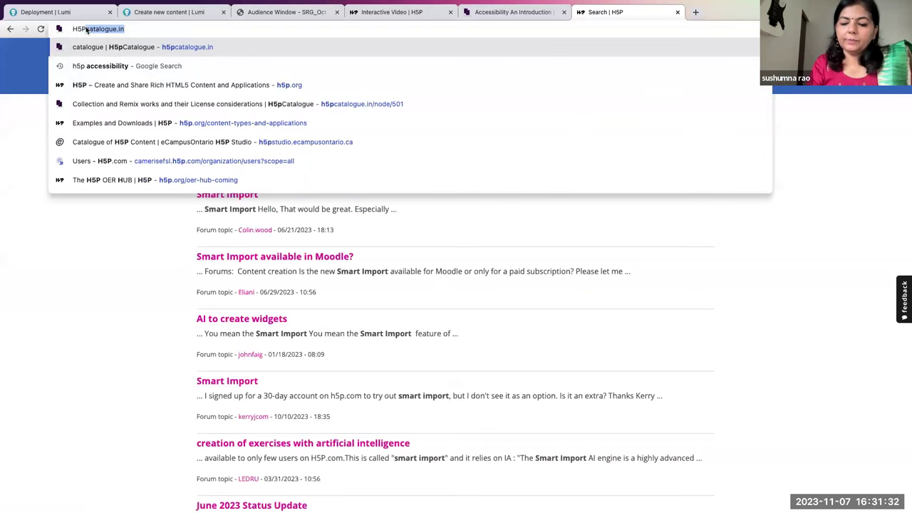
{"action": "type", "text": " smart "}
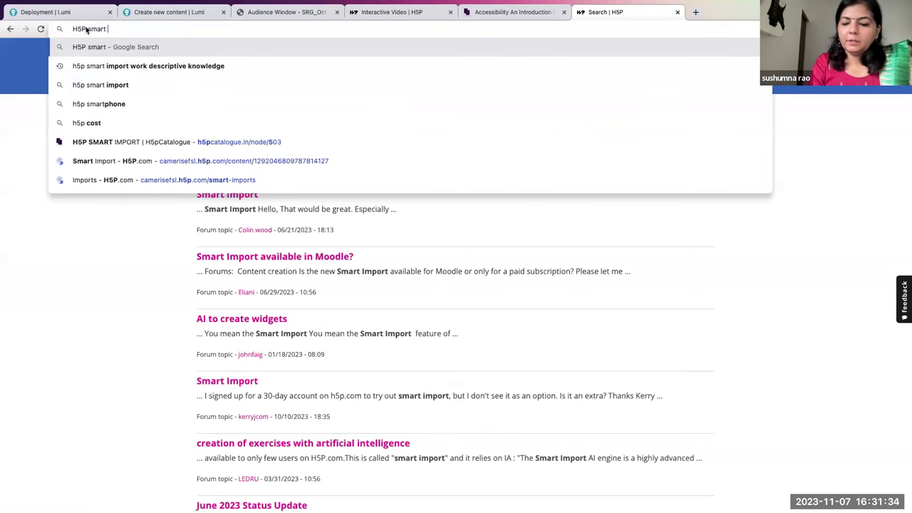
{"action": "type", "text": "import"}
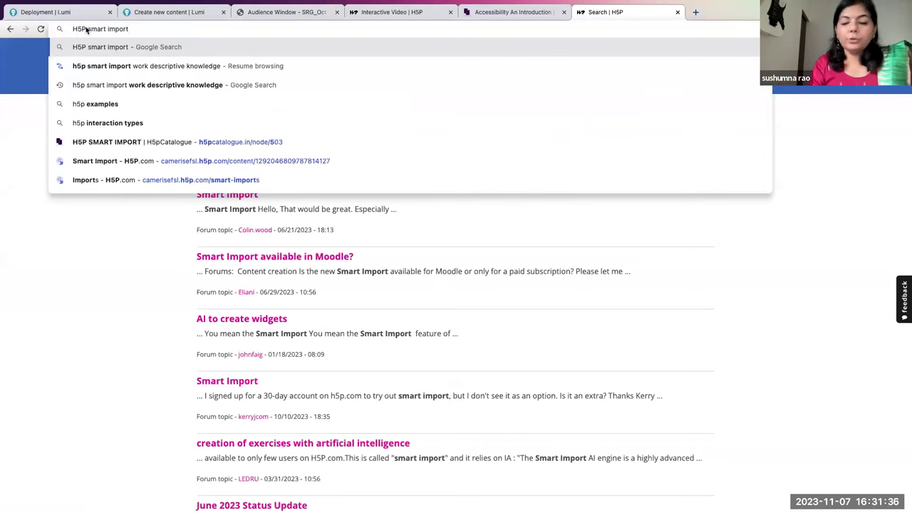
{"action": "key", "text": "Return"}
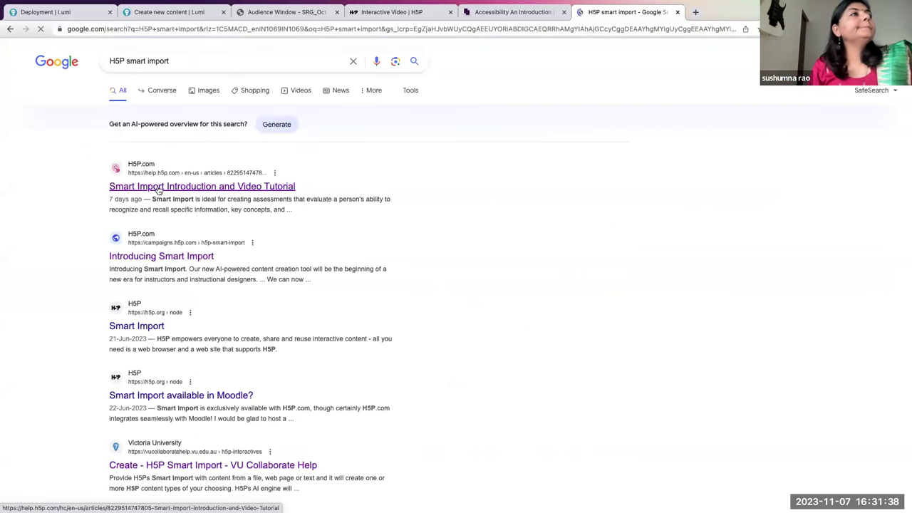
{"action": "left_click", "coordinate": [158, 187]}
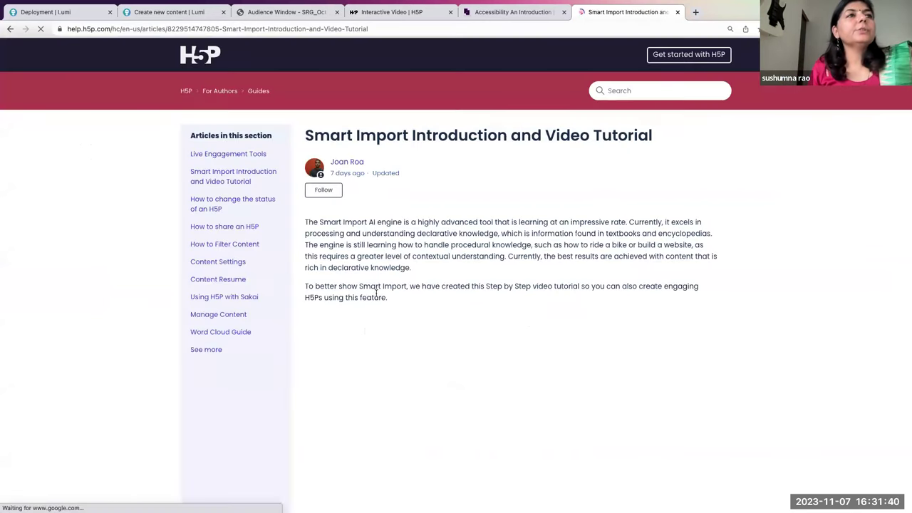
Review the Smart Import article's guidance on suitable content, ignored content, and audio, video and document limits.
{"action": "scroll", "coordinate": [368, 377], "scroll_direction": "down", "scroll_amount": 3}
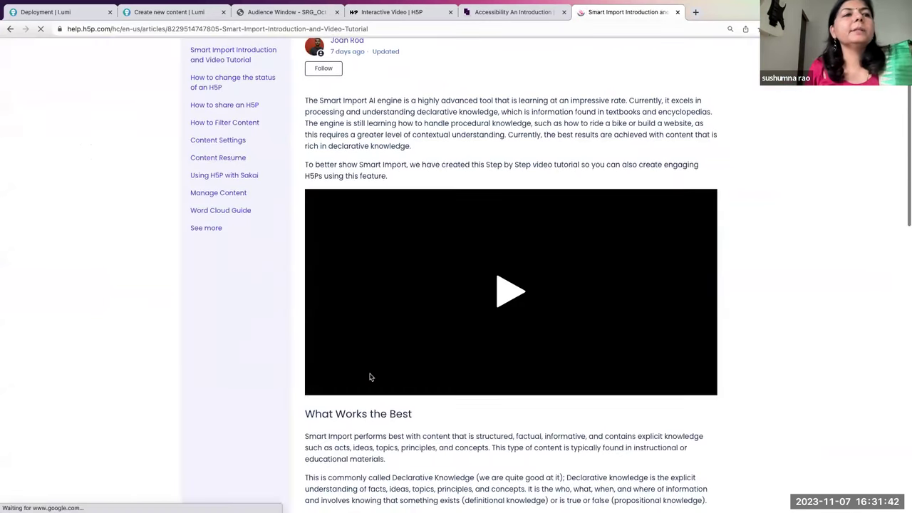
{"action": "scroll", "coordinate": [462, 343], "scroll_direction": "down", "scroll_amount": 10}
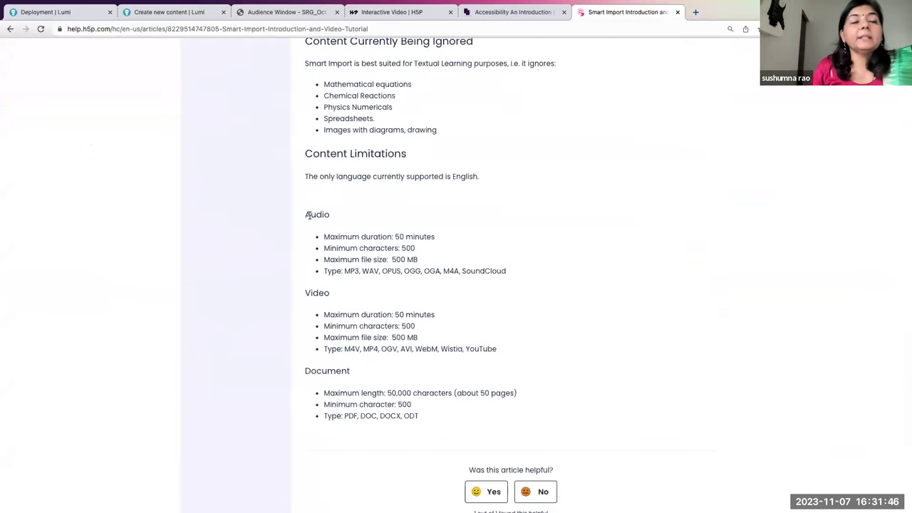
{"action": "scroll", "coordinate": [308, 215], "scroll_direction": "up", "scroll_amount": 15}
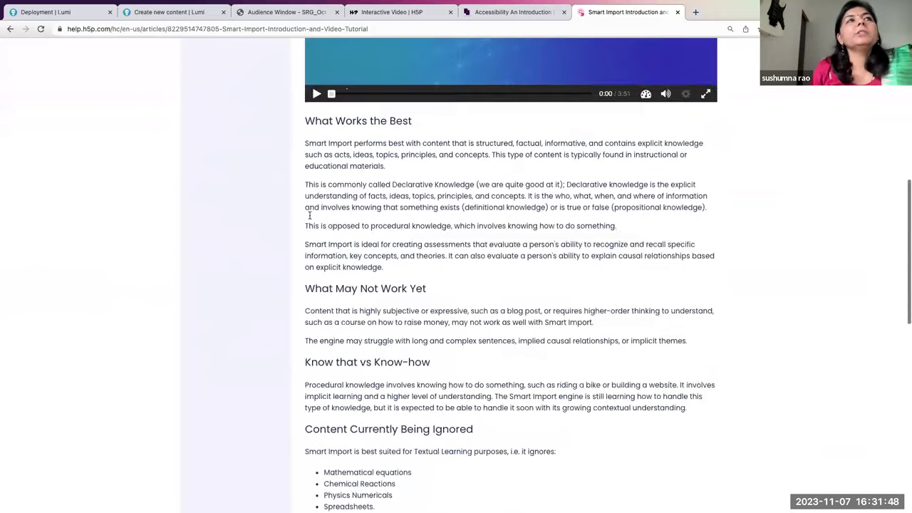
{"action": "scroll", "coordinate": [309, 215], "scroll_direction": "down", "scroll_amount": 5}
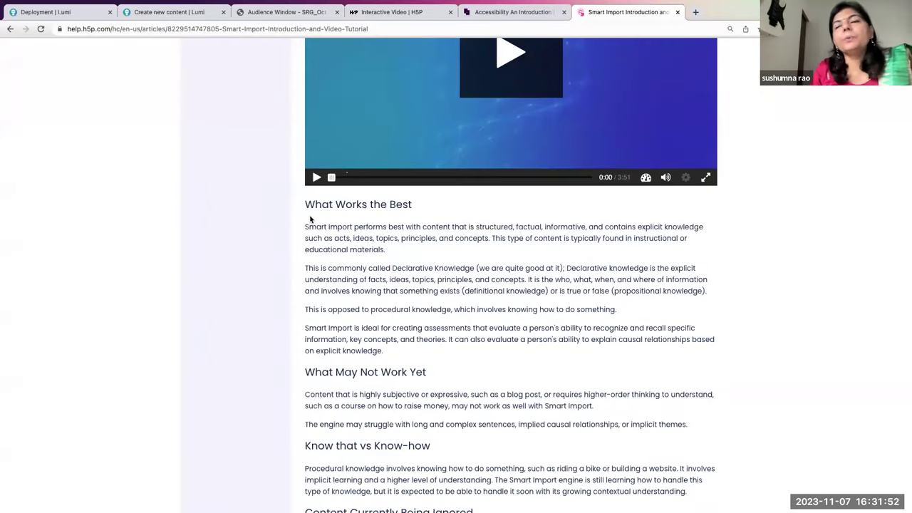
{"action": "scroll", "coordinate": [310, 219], "scroll_direction": "up", "scroll_amount": 5}
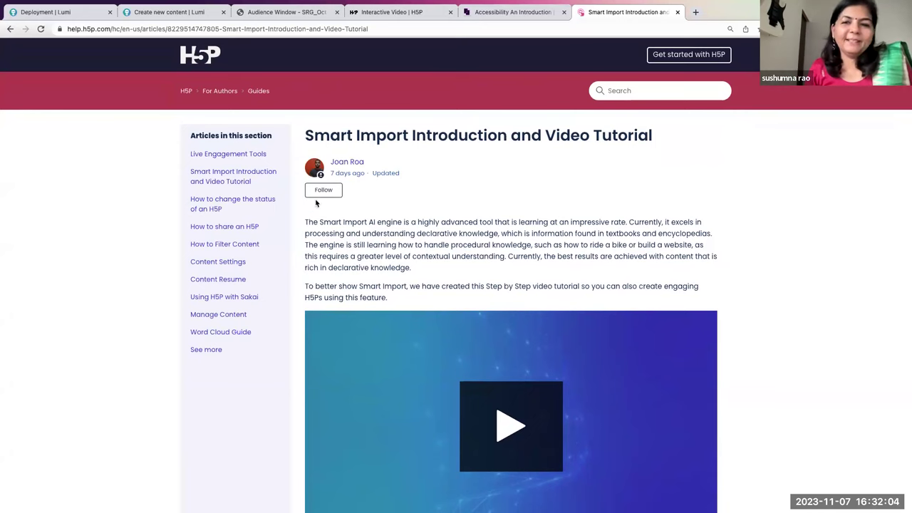
Show Lumi's public content library, then go back to the Smart Import article and select its web address.
{"action": "left_click", "coordinate": [55, 12]}
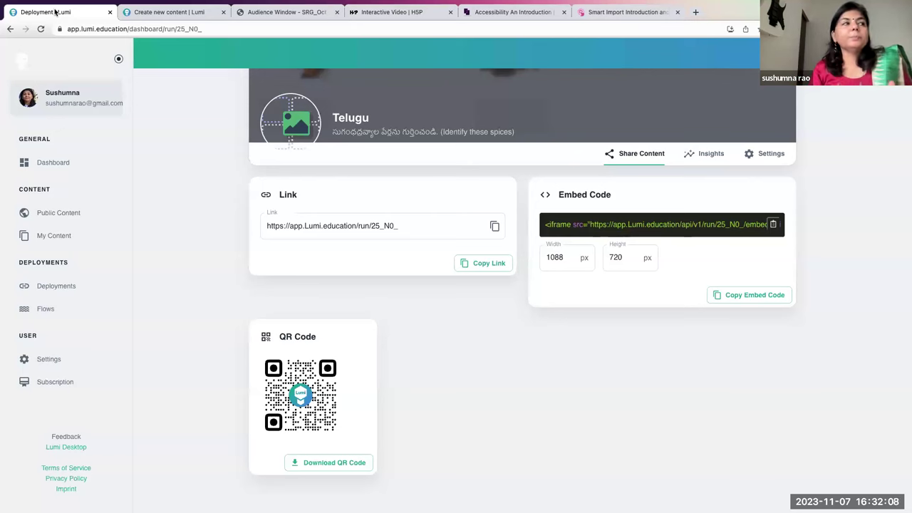
{"action": "left_click", "coordinate": [59, 214]}
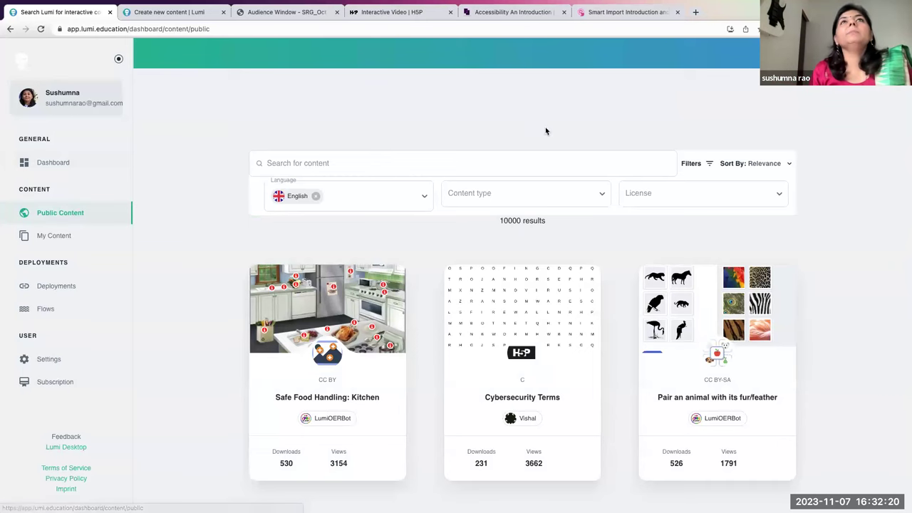
{"action": "left_click", "coordinate": [629, 17]}
{"action": "left_click", "coordinate": [616, 28]}
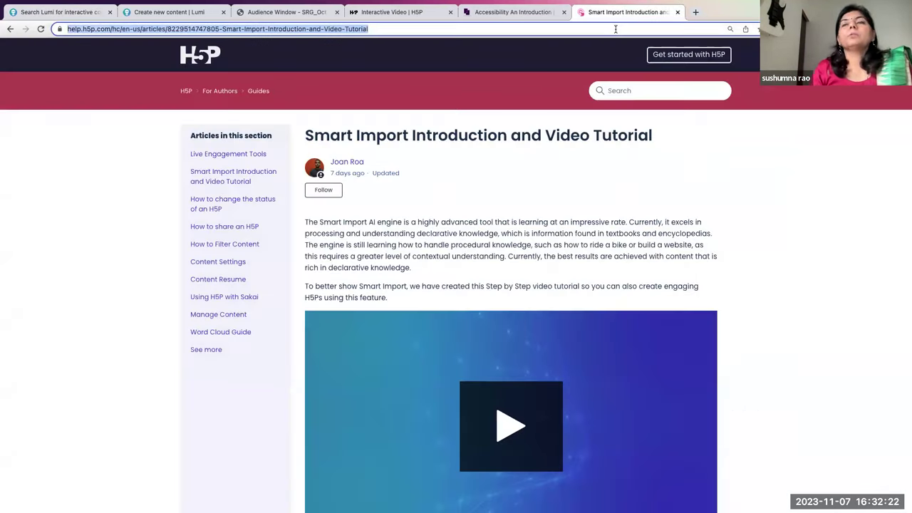
Return to Lumi, open its home page and show the Lumi Desktop download options.
{"action": "left_click", "coordinate": [61, 12]}
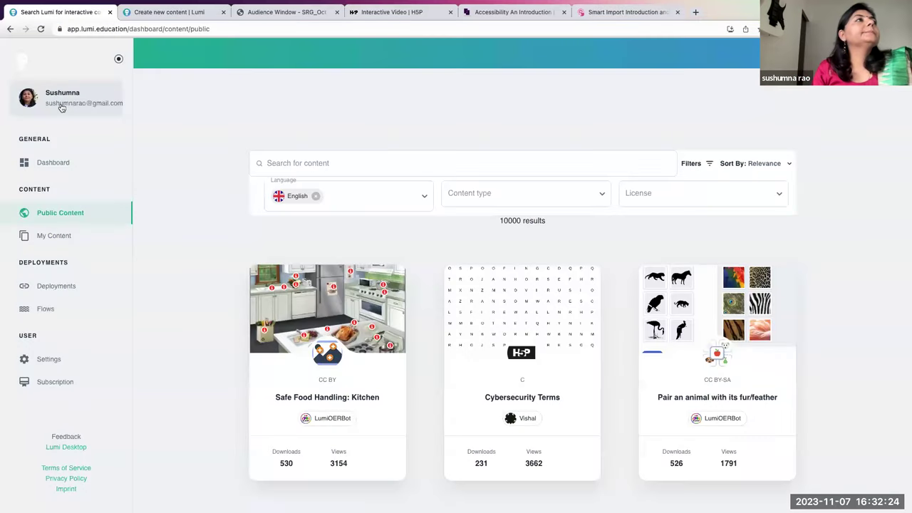
{"action": "left_click", "coordinate": [14, 63]}
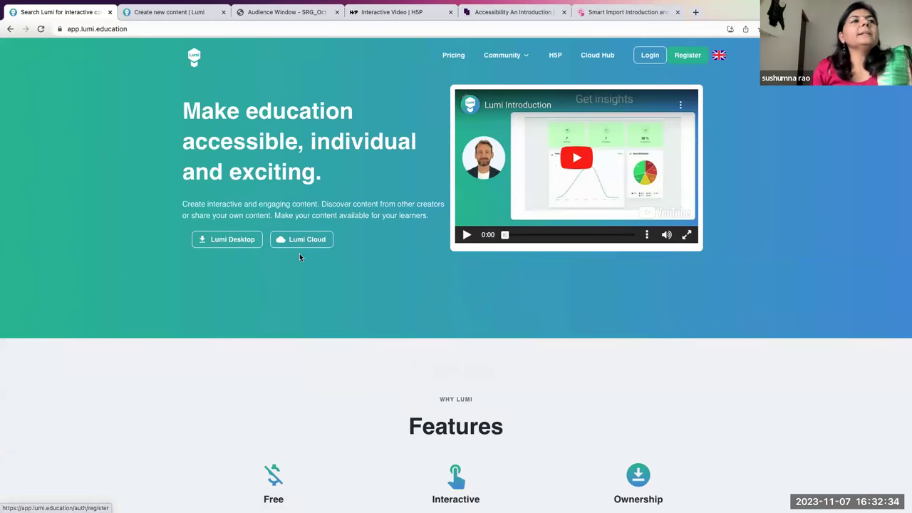
{"action": "left_click", "coordinate": [239, 246]}
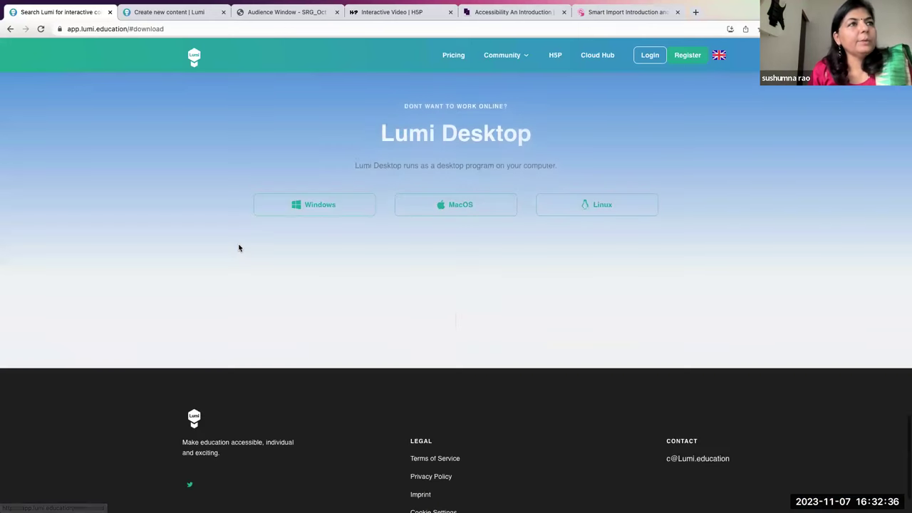
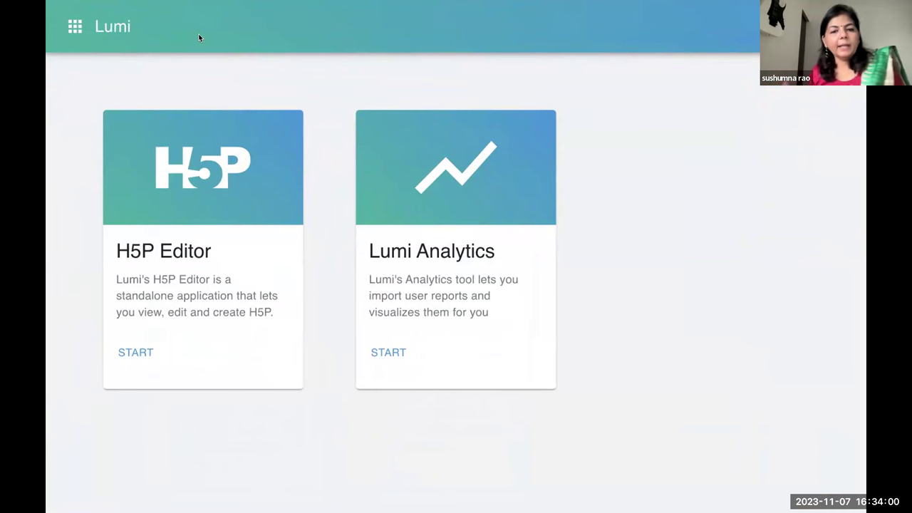
Start the H5P Editor in Lumi Desktop, create a new H5P, and show the available content types.
{"action": "left_click", "coordinate": [134, 350]}
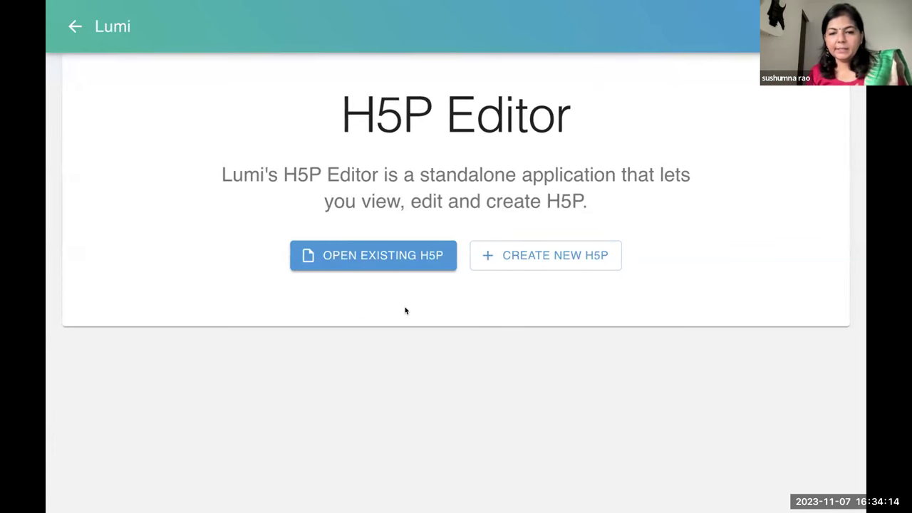
{"action": "left_click", "coordinate": [501, 257]}
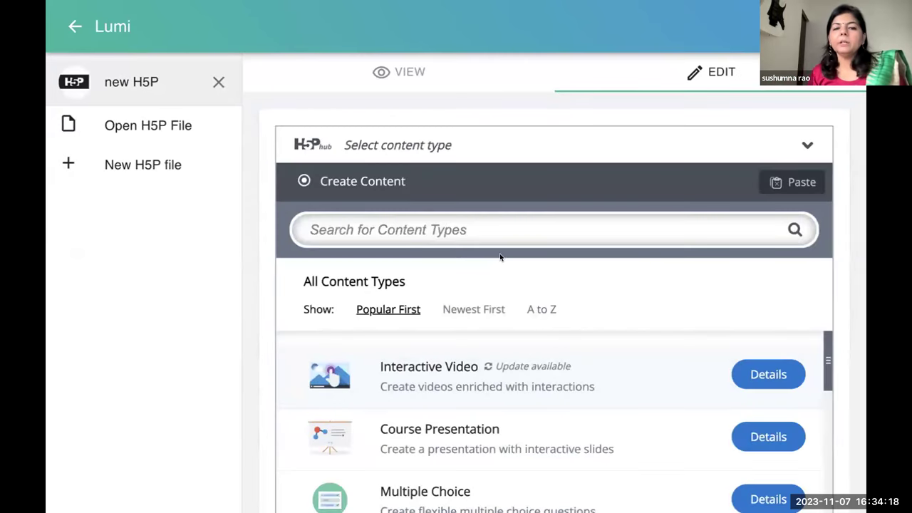
{"action": "scroll", "coordinate": [500, 256], "scroll_direction": "down", "scroll_amount": 2}
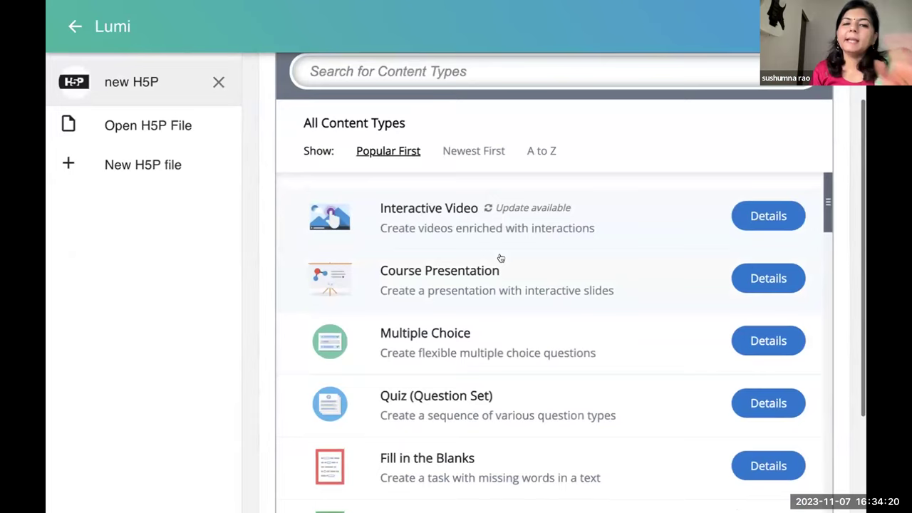
{"action": "scroll", "coordinate": [501, 257], "scroll_direction": "up", "scroll_amount": 2}
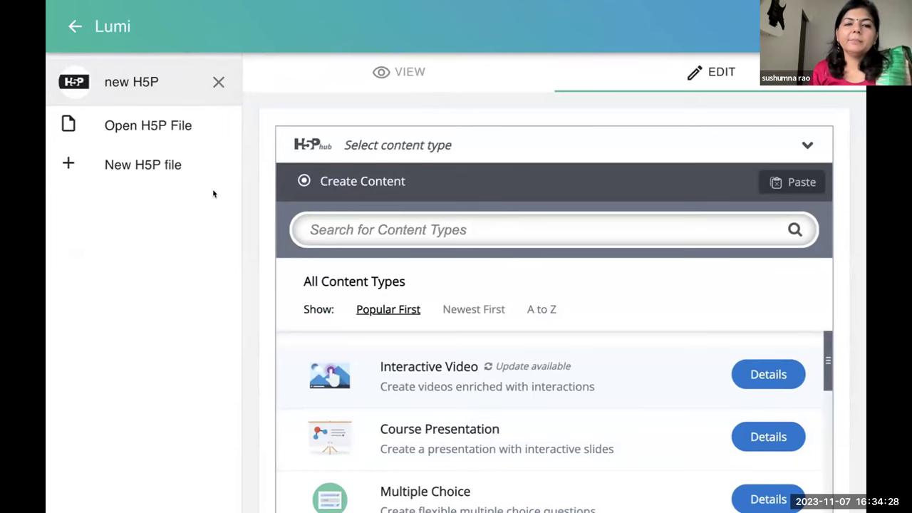
Open the existing file interactive-video-2-618.h5p from Downloads.
{"action": "left_click", "coordinate": [135, 132]}
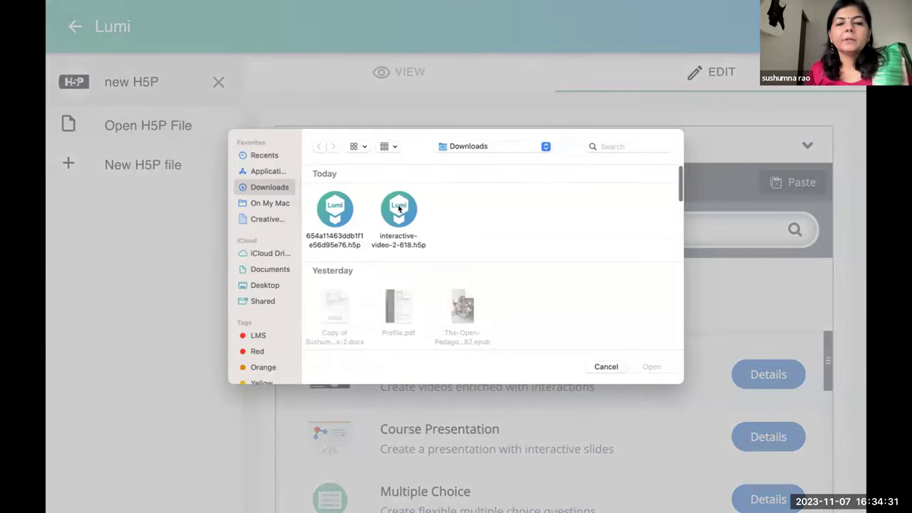
{"action": "double_click", "coordinate": [398, 208]}
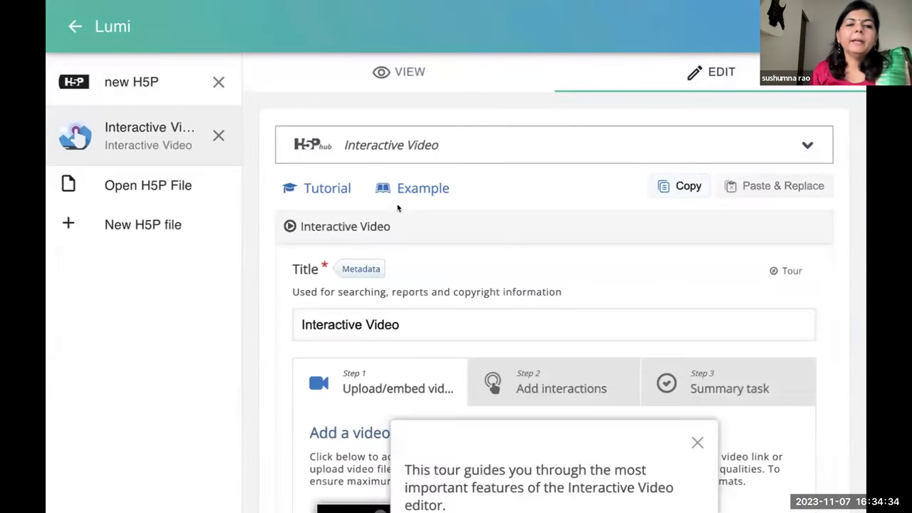
Set up an all-in-one HTML export with the reporter included, show the save dialog's HTML format, and cancel before exporting.
{"action": "left_click", "coordinate": [116, 7]}
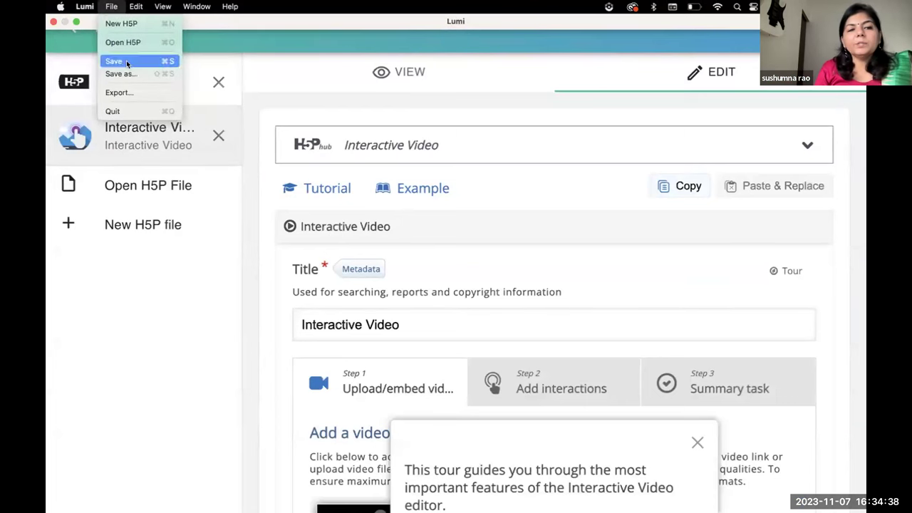
{"action": "left_click", "coordinate": [125, 88]}
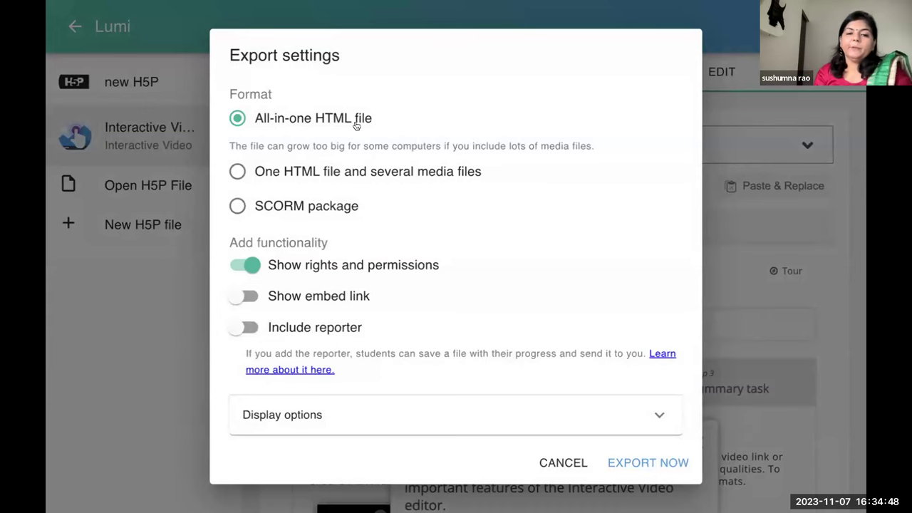
{"action": "left_click", "coordinate": [250, 332]}
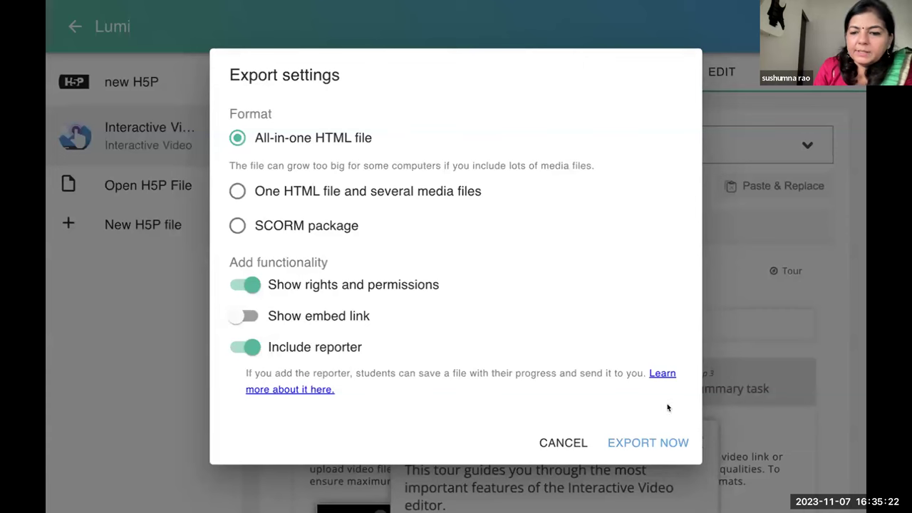
{"action": "left_click", "coordinate": [631, 442]}
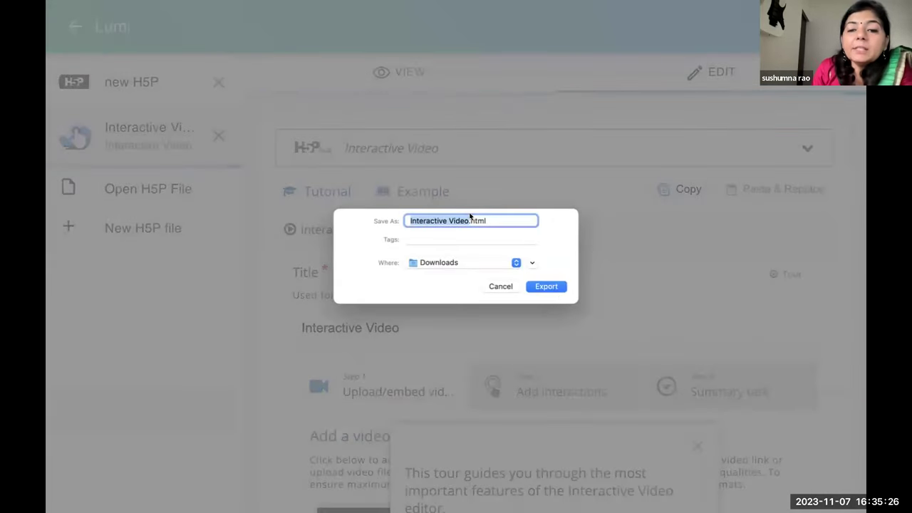
{"action": "double_click", "coordinate": [491, 218]}
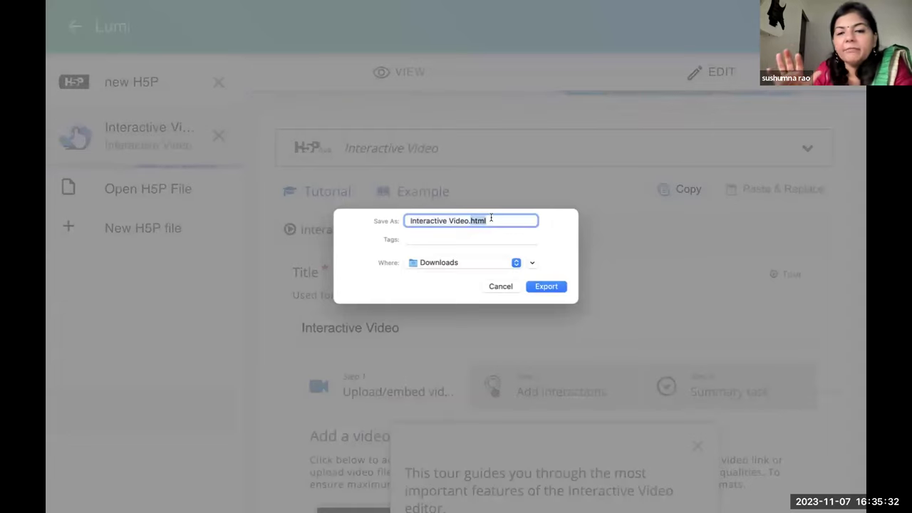
{"action": "left_click", "coordinate": [498, 286]}
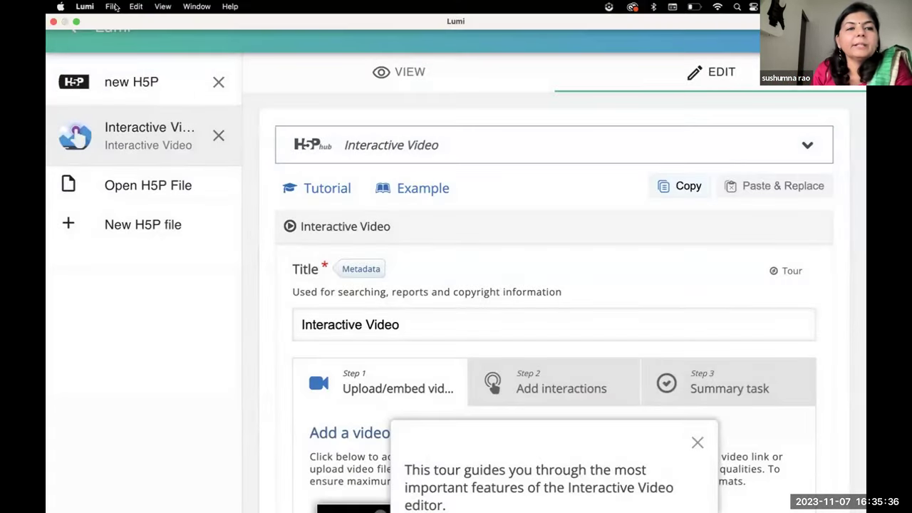
Show the .h5p format offered when saving the interactive video under a new name, and cancel without saving.
{"action": "left_click", "coordinate": [111, 5]}
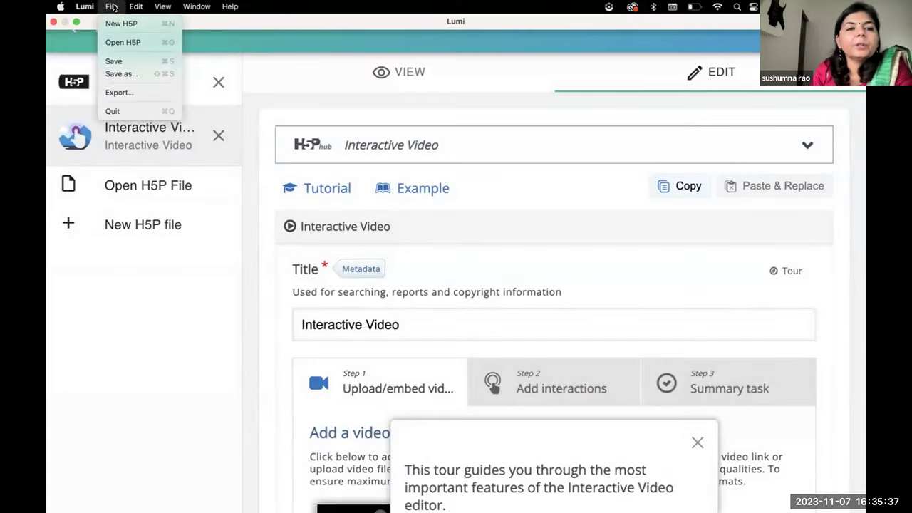
{"action": "left_click", "coordinate": [124, 74]}
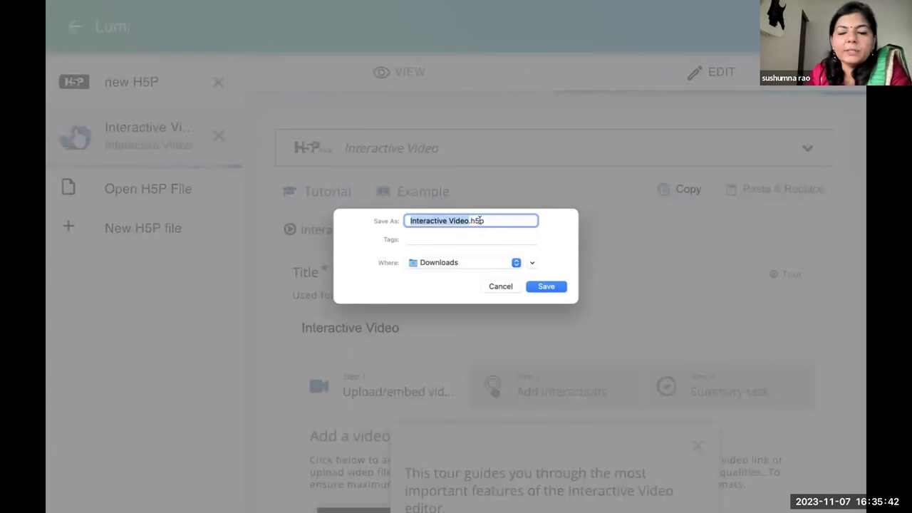
{"action": "left_click_drag", "start_coordinate": [485, 220], "coordinate": [469, 220]}
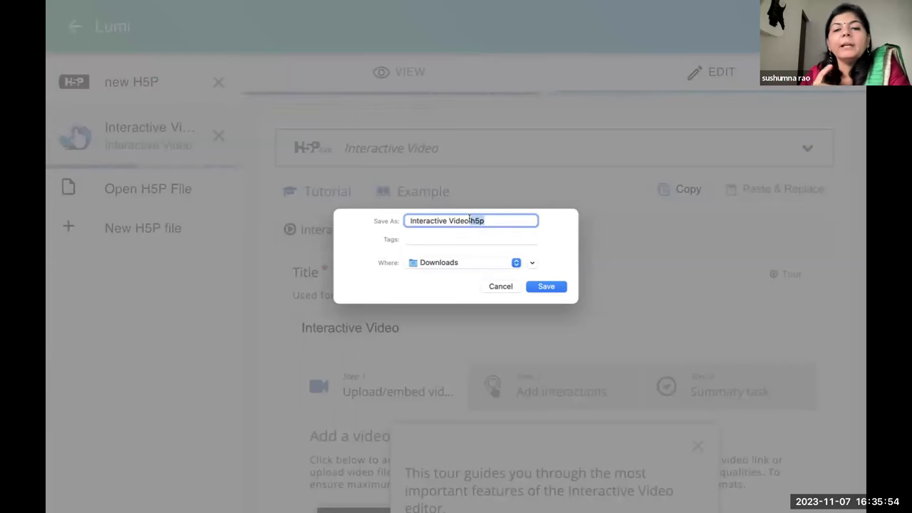
{"action": "left_click", "coordinate": [500, 286]}
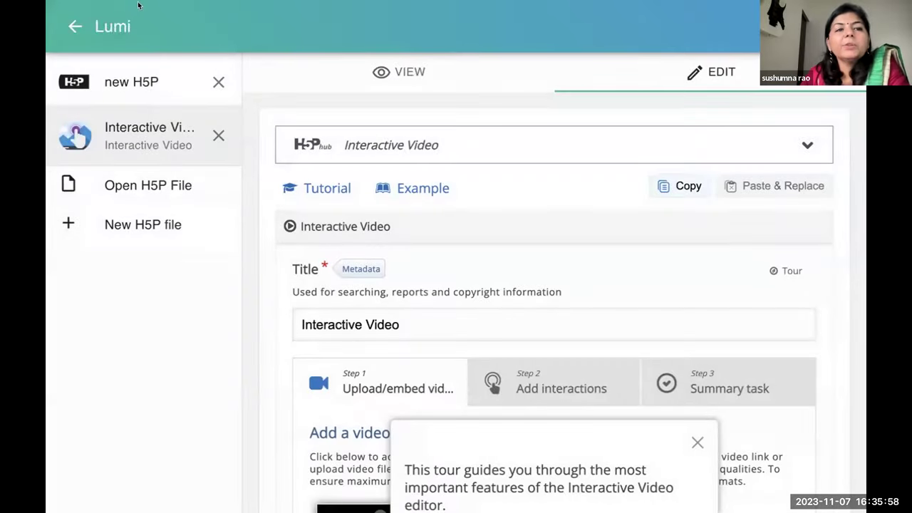
Export the interactive video as the all-in-one HTML file "Interactive Video.html" with the reporter included, into Downloads.
{"action": "left_click", "coordinate": [112, 7]}
{"action": "left_click", "coordinate": [143, 89]}
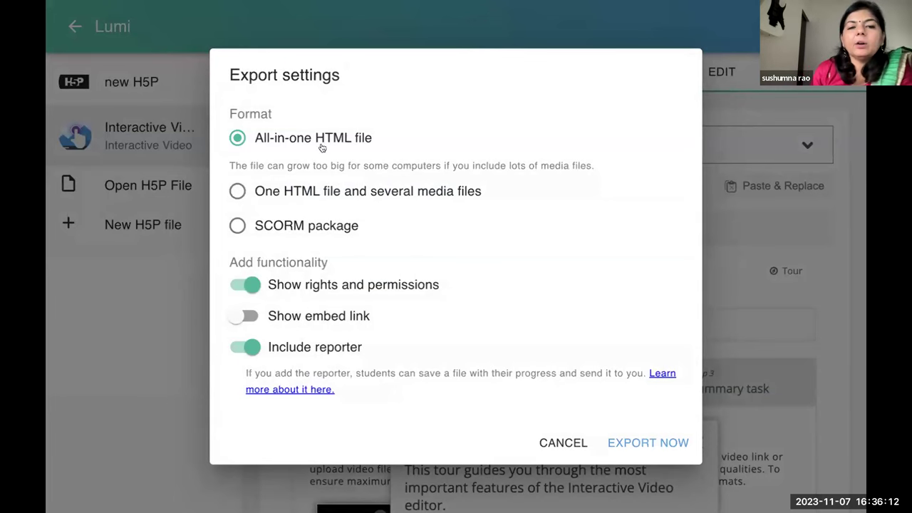
{"action": "left_click", "coordinate": [633, 437]}
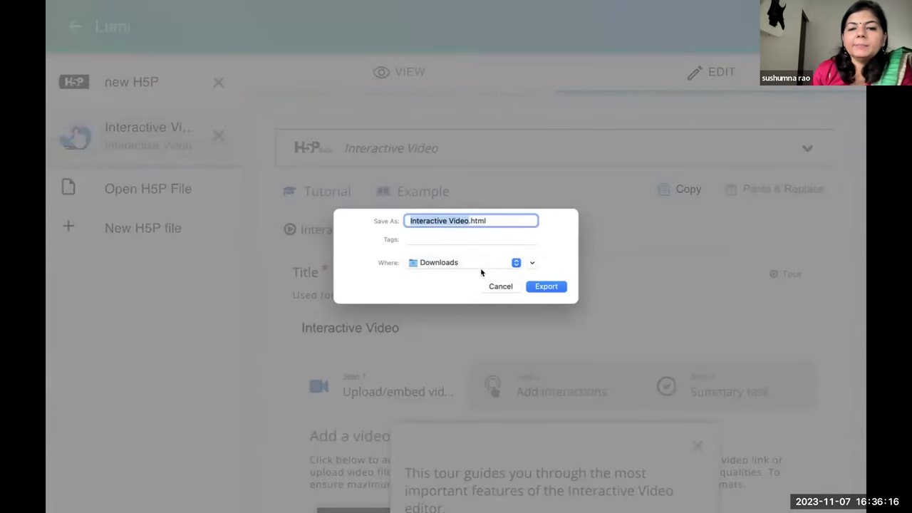
{"action": "left_click", "coordinate": [546, 286]}
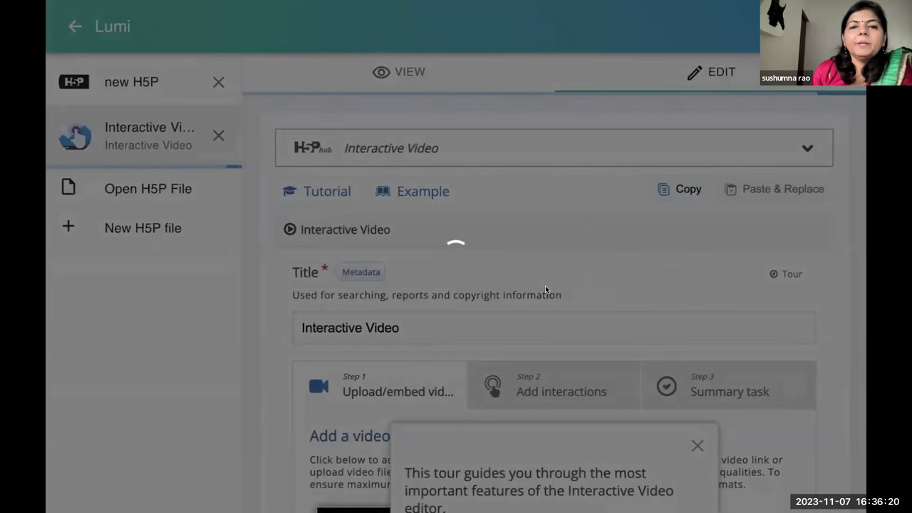
Switch to Finder and open the exported Interactive Video.html from the Downloads folder.
{"action": "key", "text": "super+Tab"}
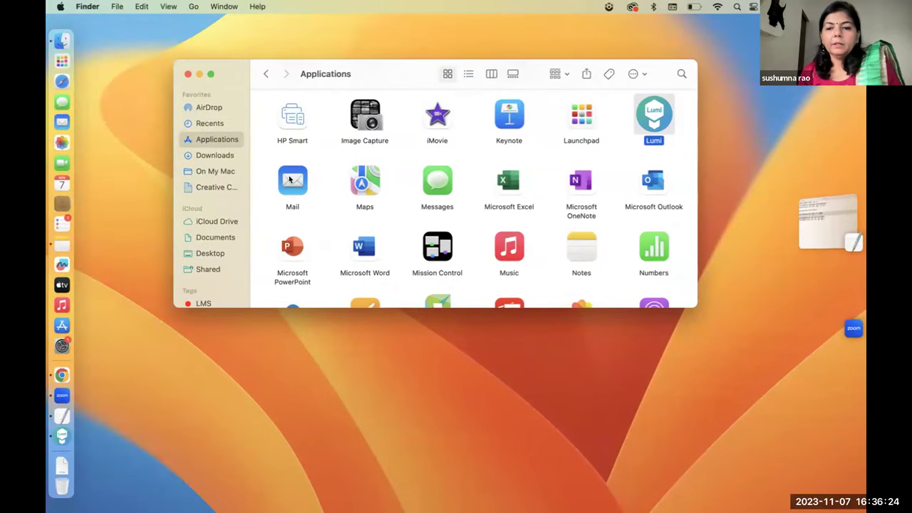
{"action": "left_click", "coordinate": [230, 156]}
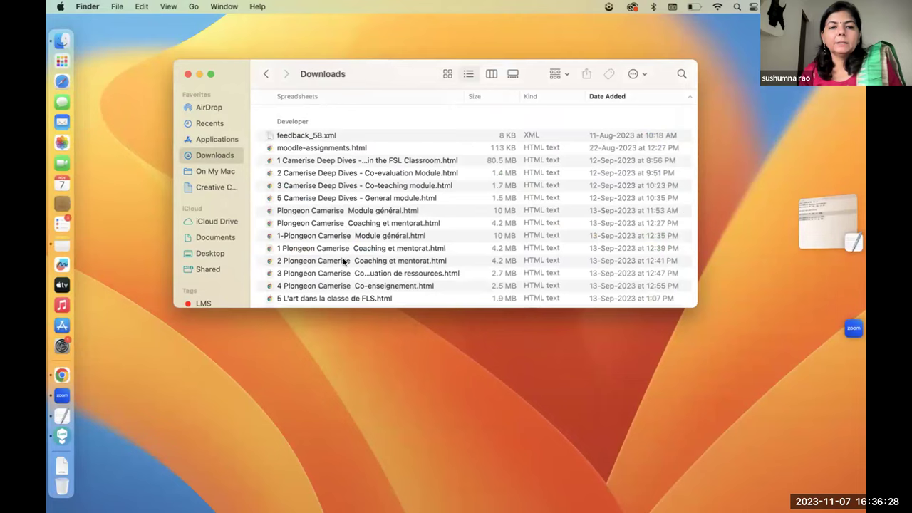
{"action": "scroll", "coordinate": [343, 258], "scroll_direction": "down", "scroll_amount": 1}
{"action": "scroll", "coordinate": [343, 260], "scroll_direction": "down", "scroll_amount": 5}
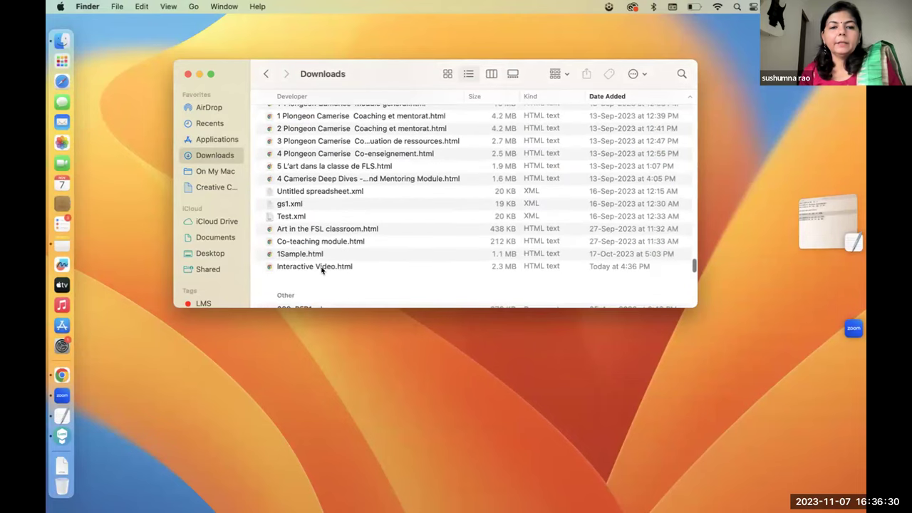
{"action": "left_click", "coordinate": [321, 267]}
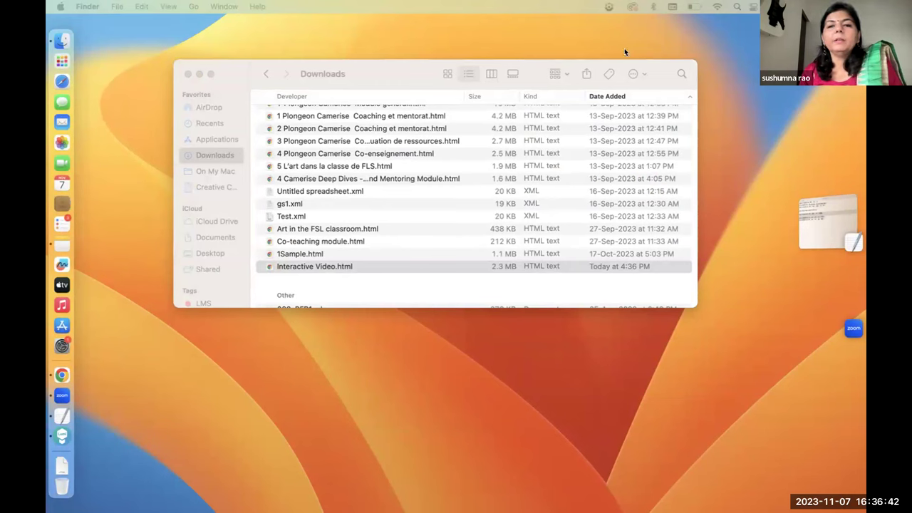
Move the exported video's page into the main Chrome window, then show the reporter's name prompt and cancel it.
{"action": "left_click", "coordinate": [62, 374]}
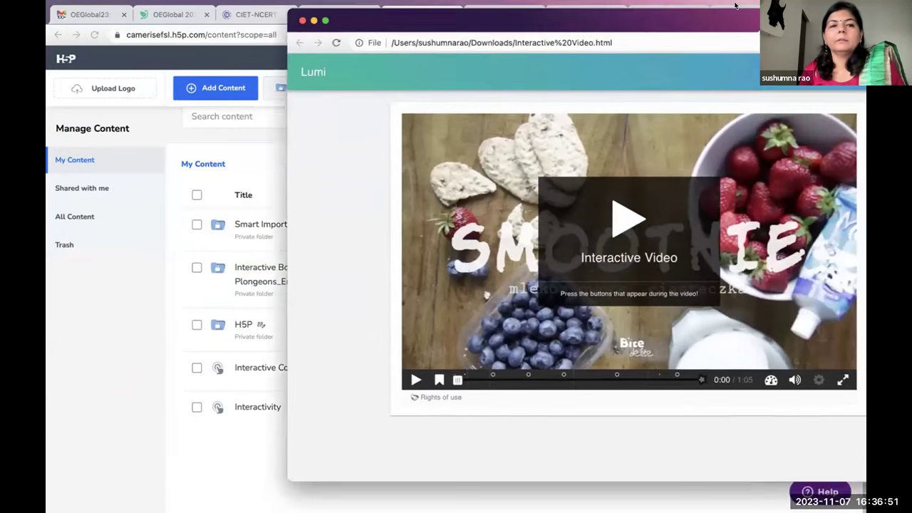
{"action": "left_click_drag", "start_coordinate": [735, 5], "coordinate": [677, 17]}
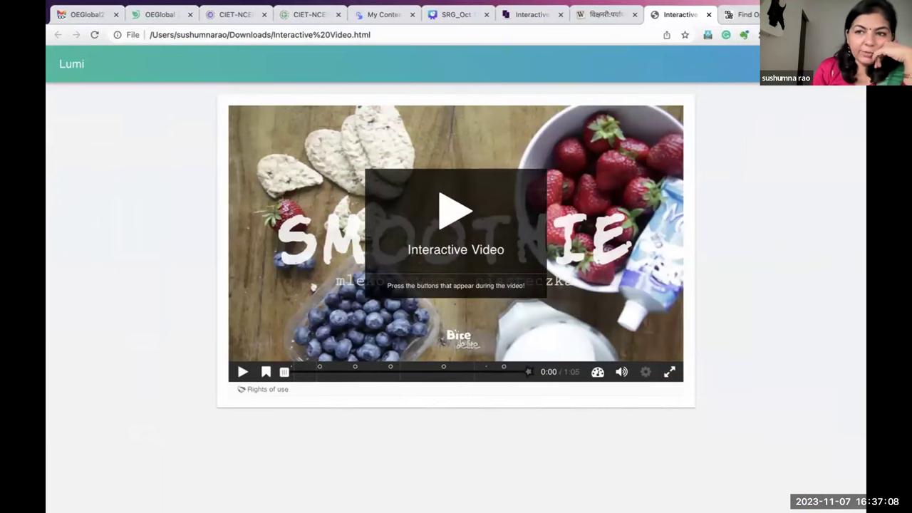
{"action": "left_click", "coordinate": [450, 316]}
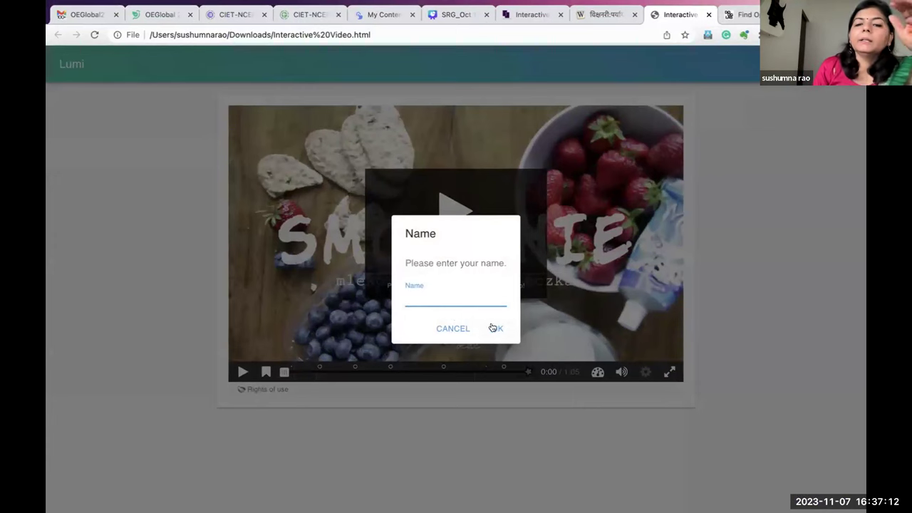
{"action": "left_click", "coordinate": [460, 331]}
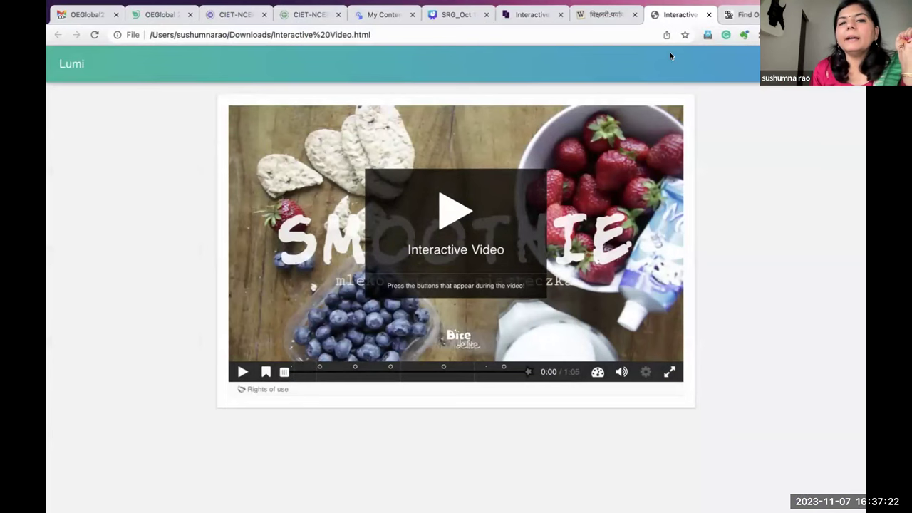
Switch to the Canva presentation and show slide 27, the "H5P Hands on Session" resource links.
{"action": "left_click", "coordinate": [451, 14]}
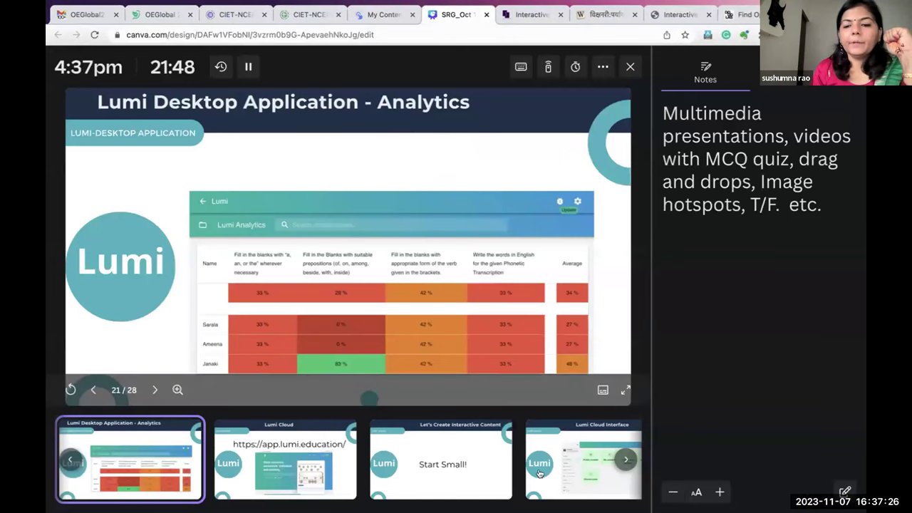
{"action": "scroll", "coordinate": [508, 472], "scroll_direction": "right", "scroll_amount": 5}
{"action": "left_click", "coordinate": [412, 479]}
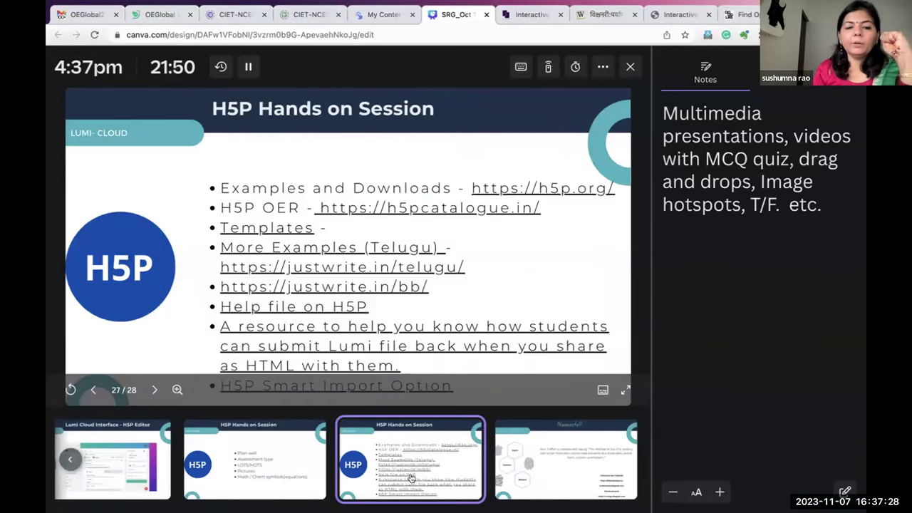
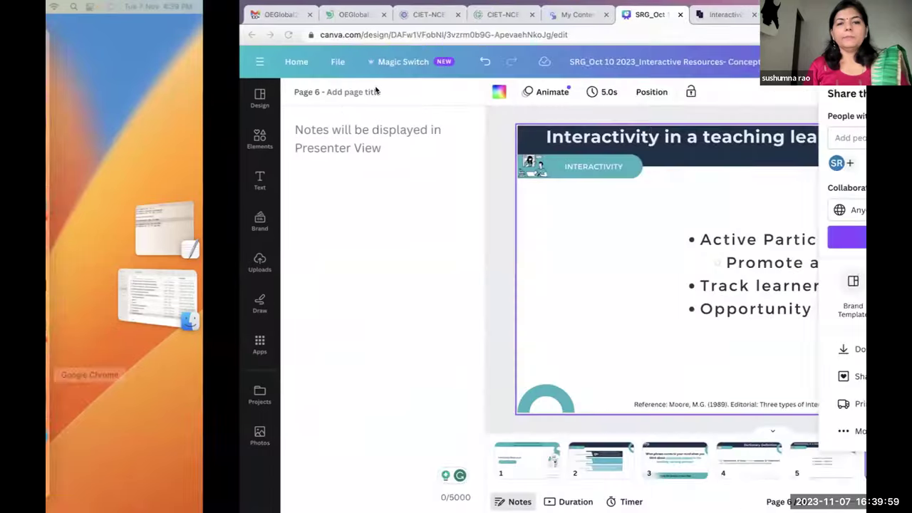
Show the H5P catalogue's "Interactive Content an Introduction to H5P" page and move its tab to the Lumi browser window.
{"action": "key", "text": "ctrl+Tab"}
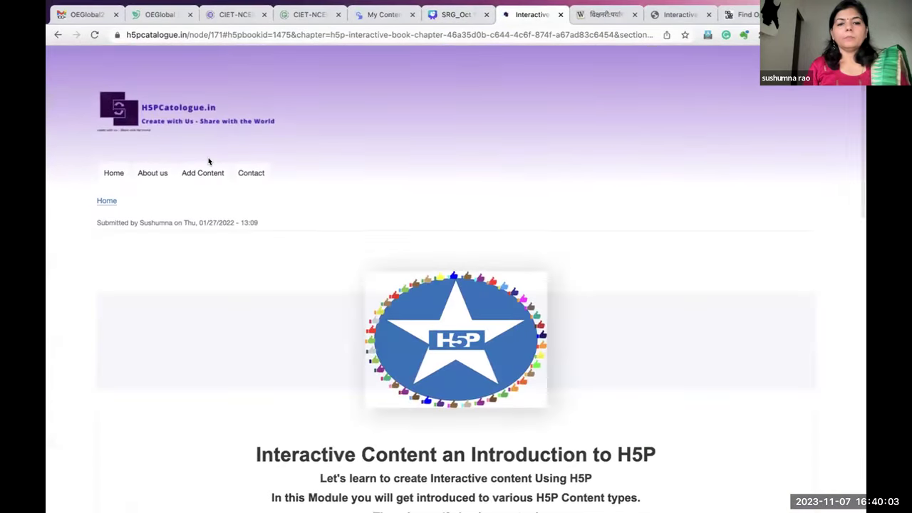
{"action": "left_click_drag", "start_coordinate": [531, 15], "coordinate": [458, 84]}
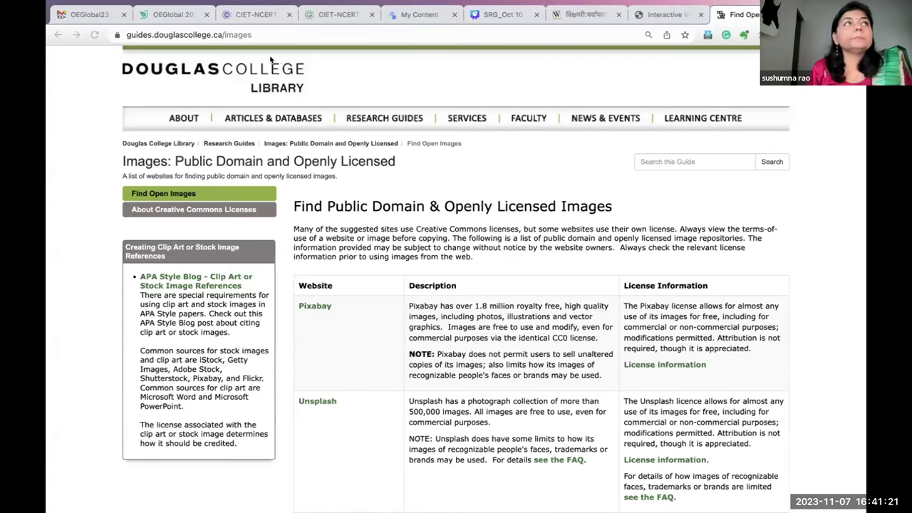
{"action": "mouse_move", "coordinate": [456, 2]}
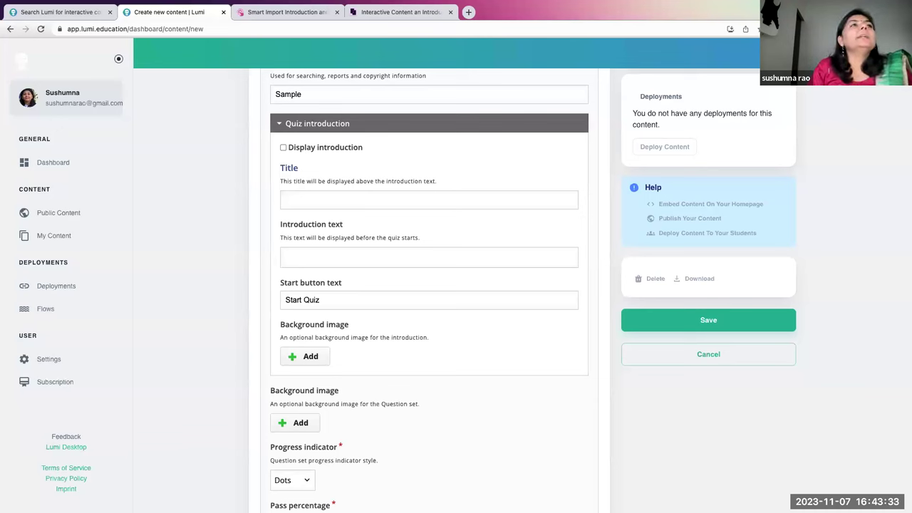
{"action": "scroll", "coordinate": [448, 153], "scroll_direction": "up", "scroll_amount": 3}
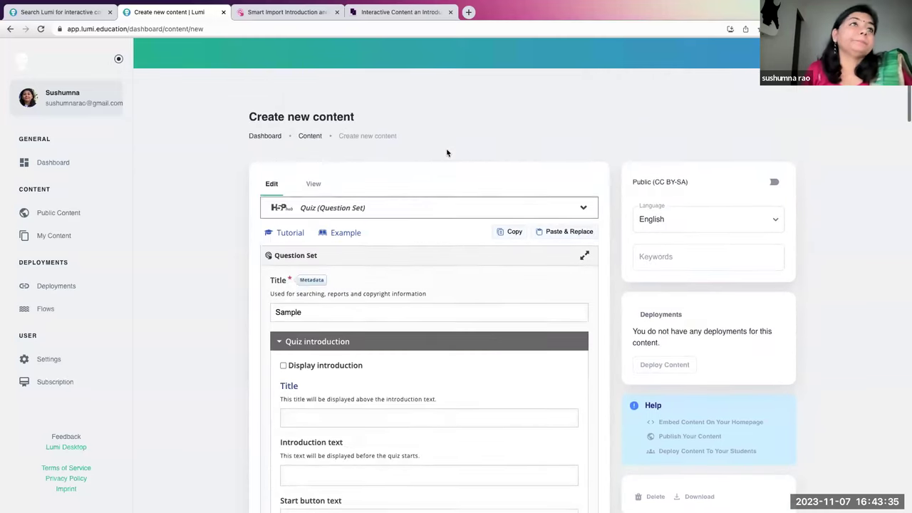
Choose the Quiz (Question Set) content type and collapse the Quiz introduction section.
{"action": "left_click", "coordinate": [351, 195]}
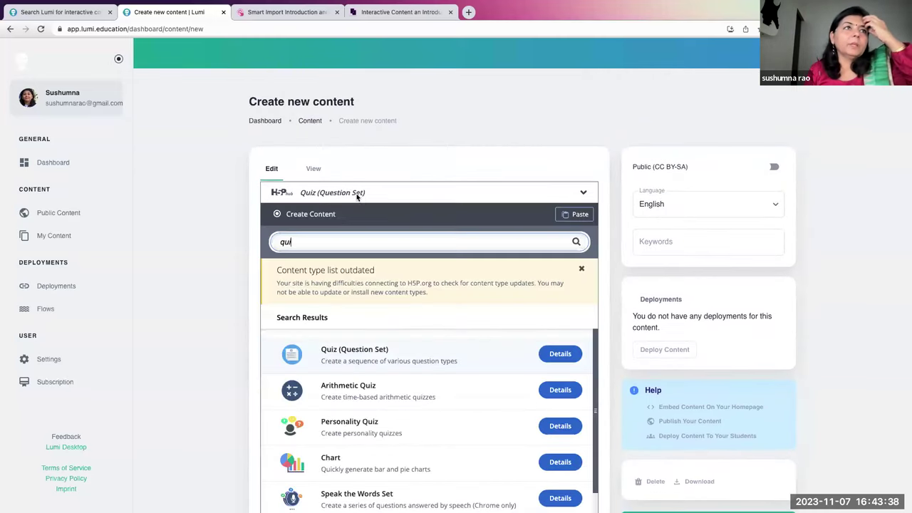
{"action": "left_click", "coordinate": [387, 361]}
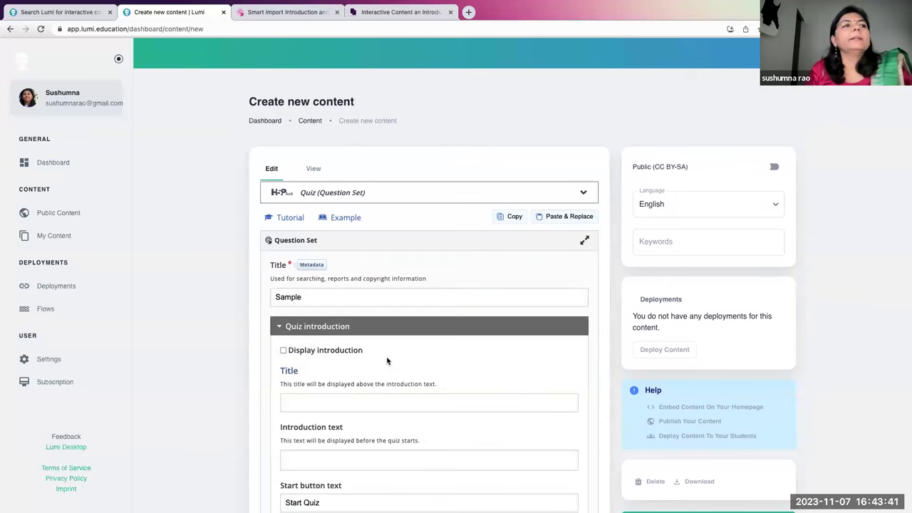
{"action": "scroll", "coordinate": [387, 361], "scroll_direction": "down", "scroll_amount": 4}
{"action": "scroll", "coordinate": [387, 362], "scroll_direction": "down", "scroll_amount": 2}
{"action": "scroll", "coordinate": [387, 361], "scroll_direction": "up", "scroll_amount": 4}
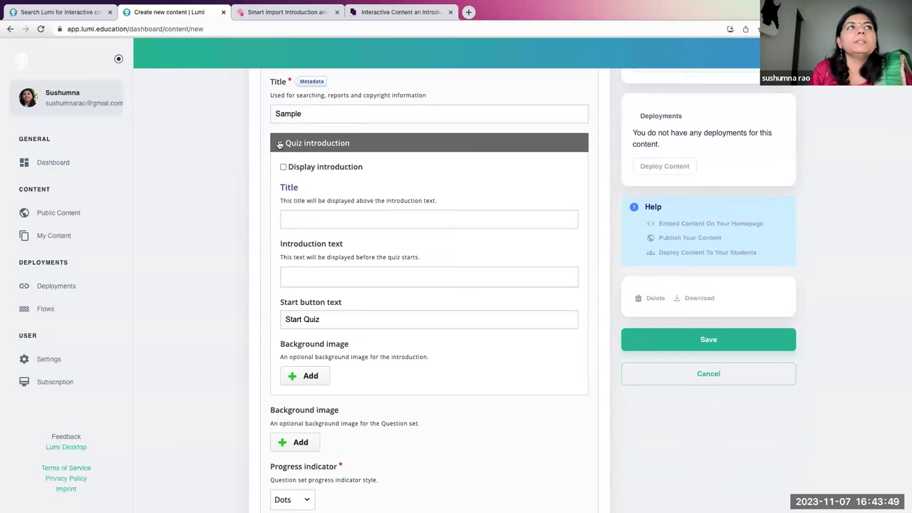
{"action": "left_click", "coordinate": [279, 142]}
Remove both existing Mark the Words questions from the question set, confirming each removal.
{"action": "scroll", "coordinate": [334, 307], "scroll_direction": "down", "scroll_amount": 1}
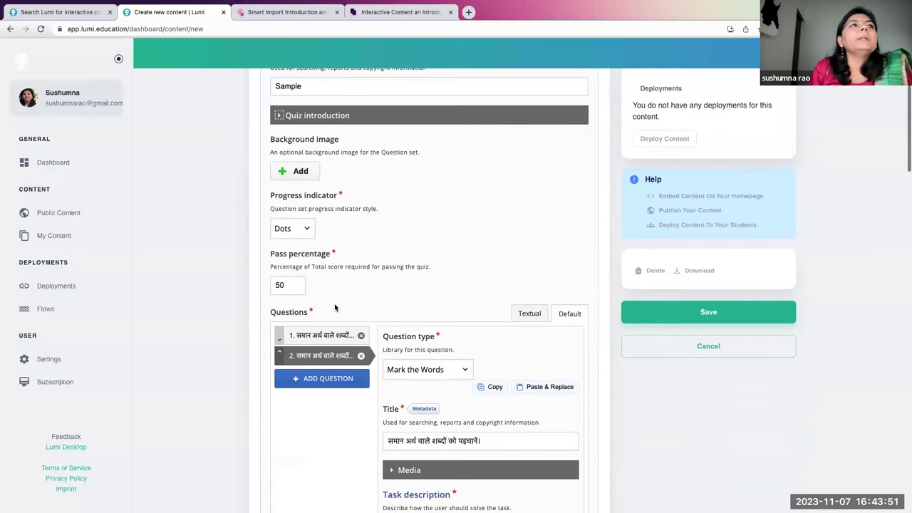
{"action": "scroll", "coordinate": [370, 279], "scroll_direction": "down", "scroll_amount": 3}
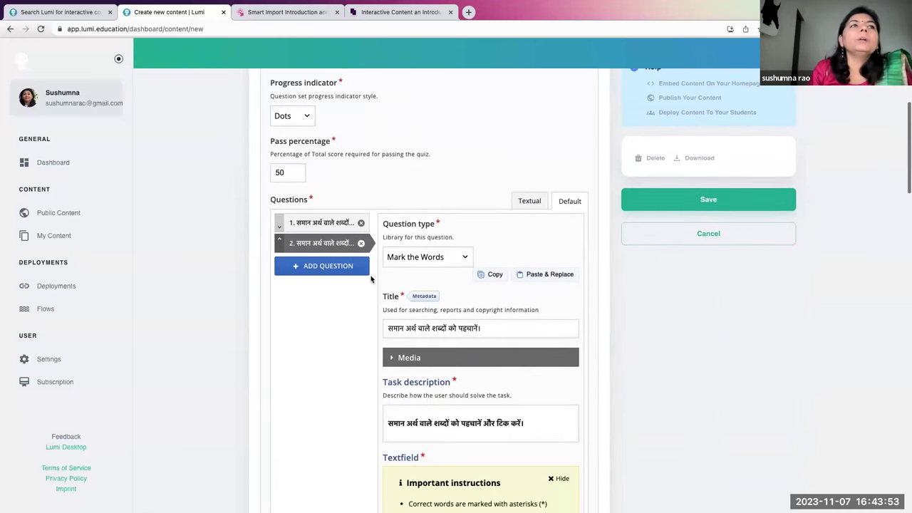
{"action": "left_click", "coordinate": [327, 220]}
{"action": "left_click", "coordinate": [363, 225]}
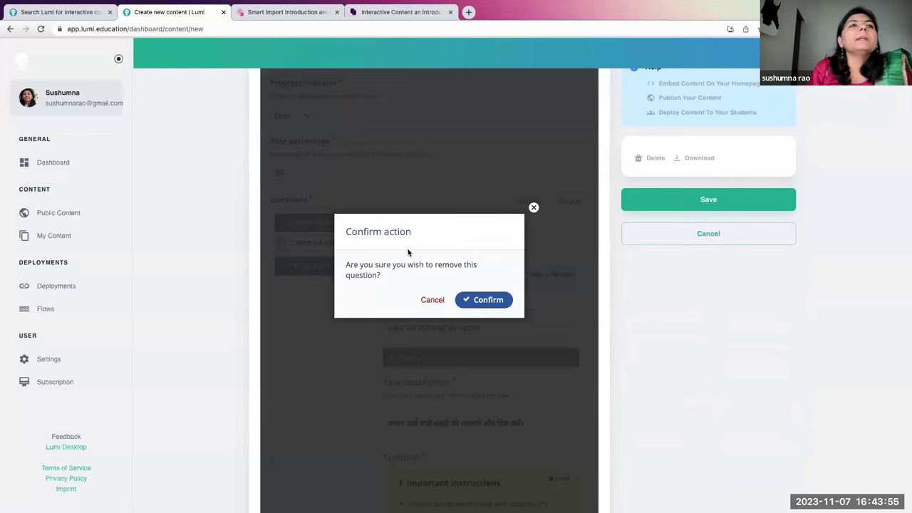
{"action": "left_click", "coordinate": [487, 300]}
{"action": "left_click", "coordinate": [361, 224]}
{"action": "left_click", "coordinate": [485, 301]}
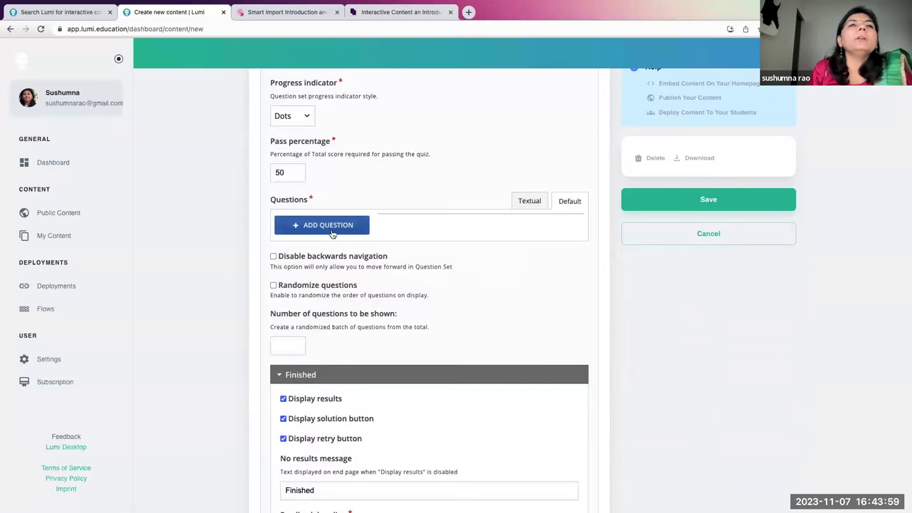
Add a new Mark the Words question and replace its content with the copied question.
{"action": "left_click", "coordinate": [332, 234]}
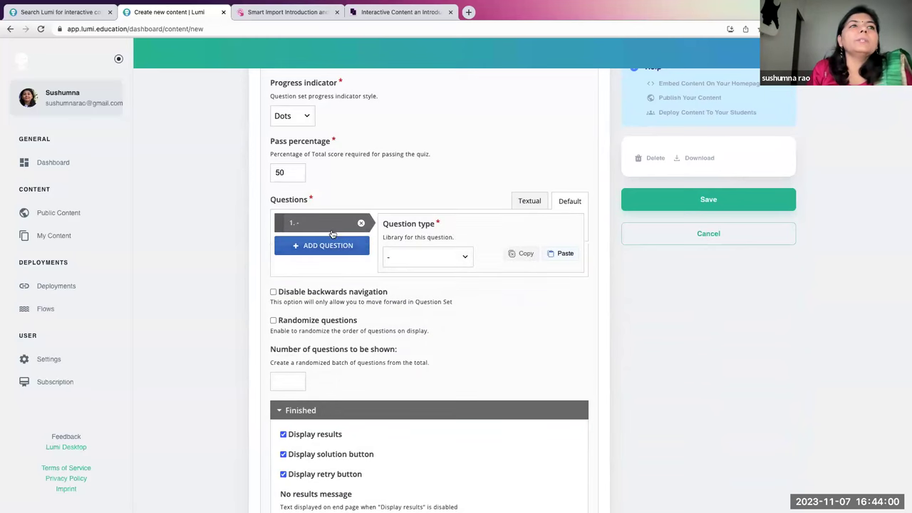
{"action": "left_click", "coordinate": [467, 260]}
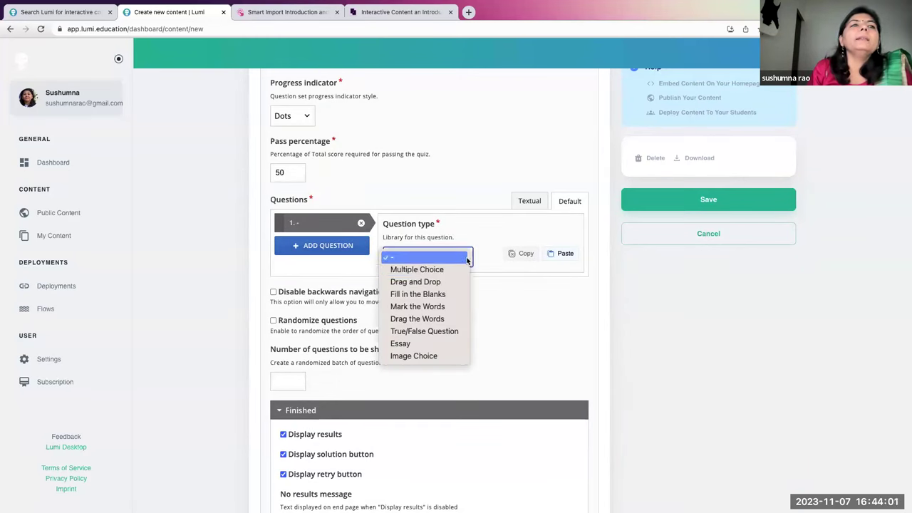
{"action": "left_click", "coordinate": [456, 311]}
{"action": "left_click", "coordinate": [552, 274]}
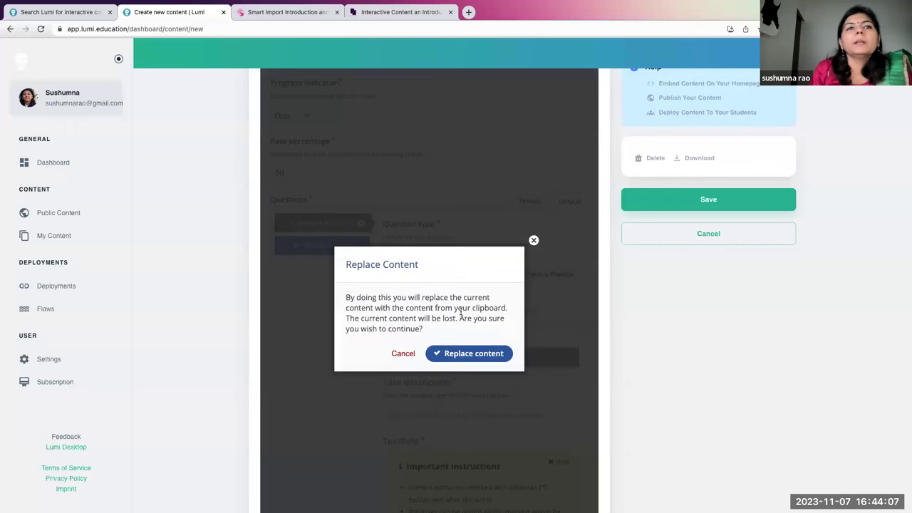
{"action": "left_click", "coordinate": [469, 353]}
Add a second question to the set and show the available question types without choosing one.
{"action": "scroll", "coordinate": [458, 358], "scroll_direction": "down", "scroll_amount": 3}
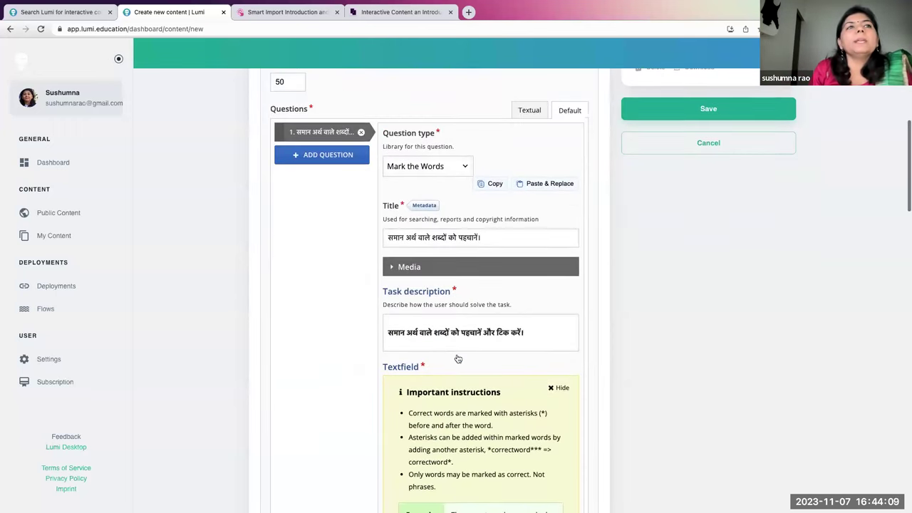
{"action": "left_click", "coordinate": [329, 155]}
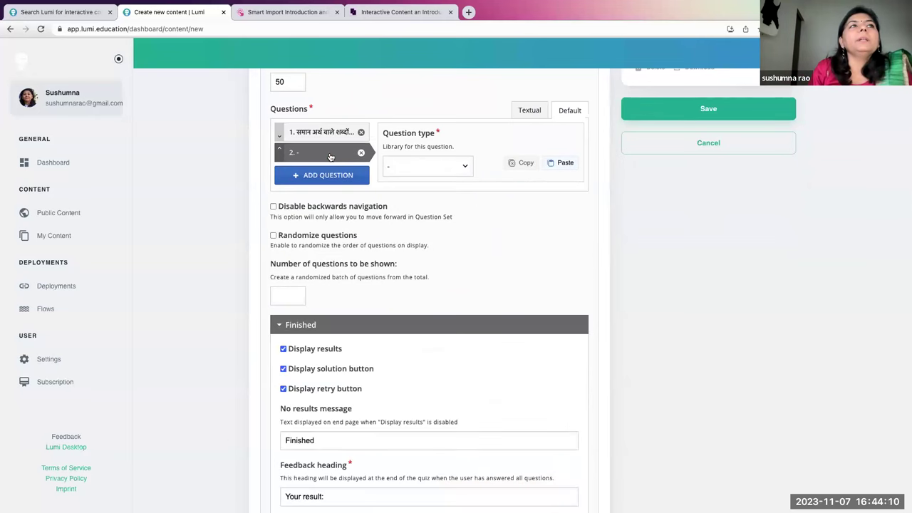
{"action": "left_click", "coordinate": [429, 166]}
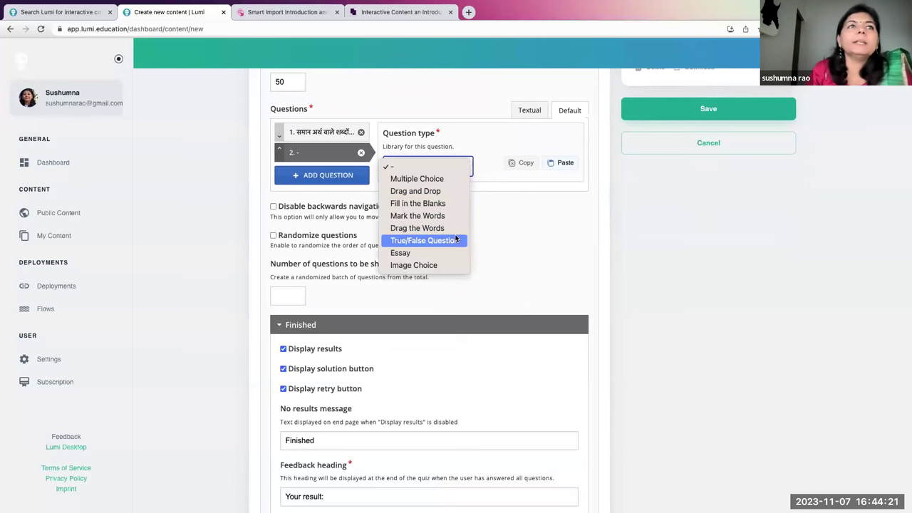
{"action": "left_click", "coordinate": [508, 208]}
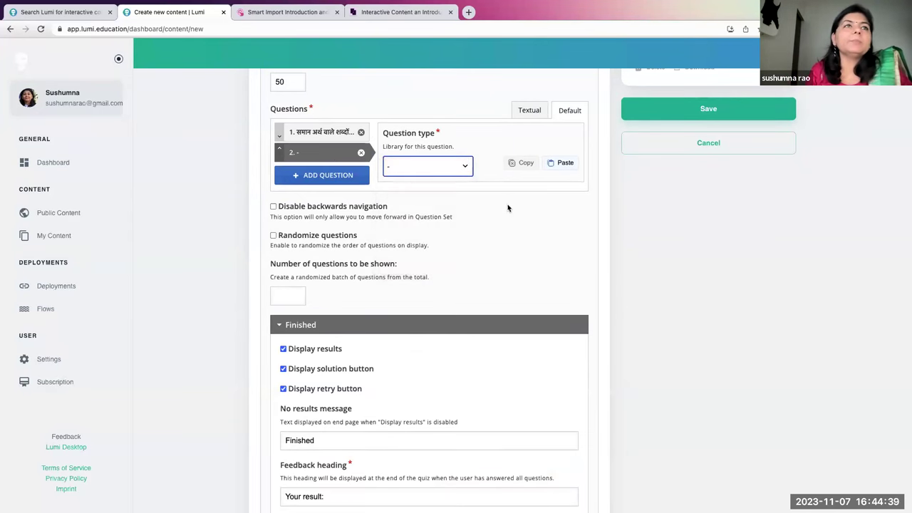
Show the "H5P Content types" chart in the H5P catalogue and return to the quiz editor.
{"action": "left_click", "coordinate": [386, 12]}
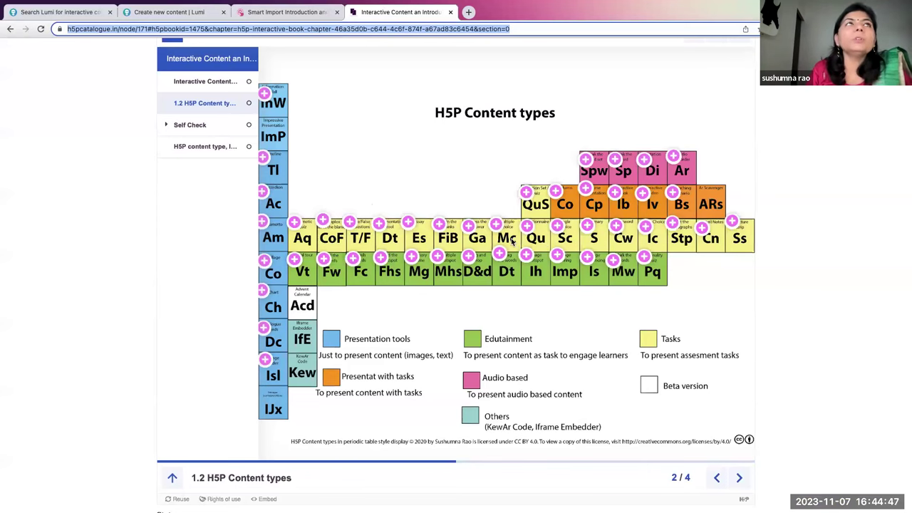
{"action": "left_click", "coordinate": [83, 13]}
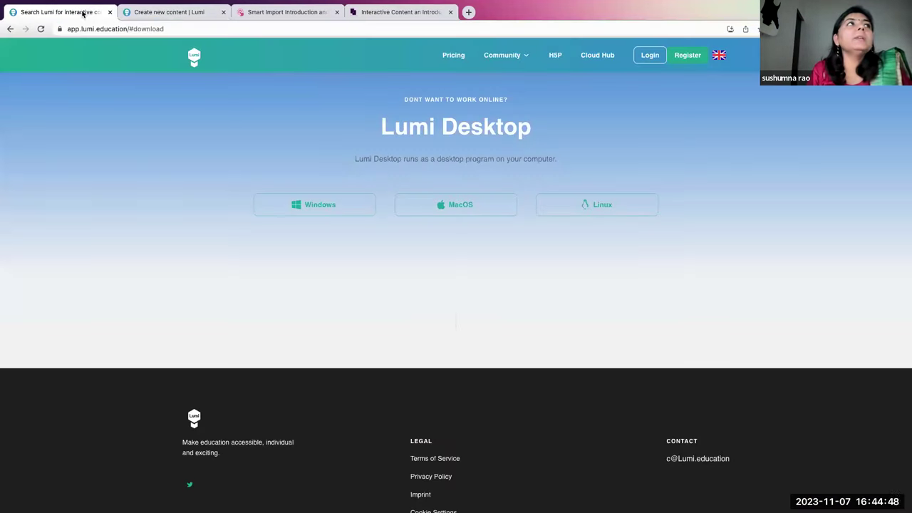
{"action": "left_click", "coordinate": [135, 13]}
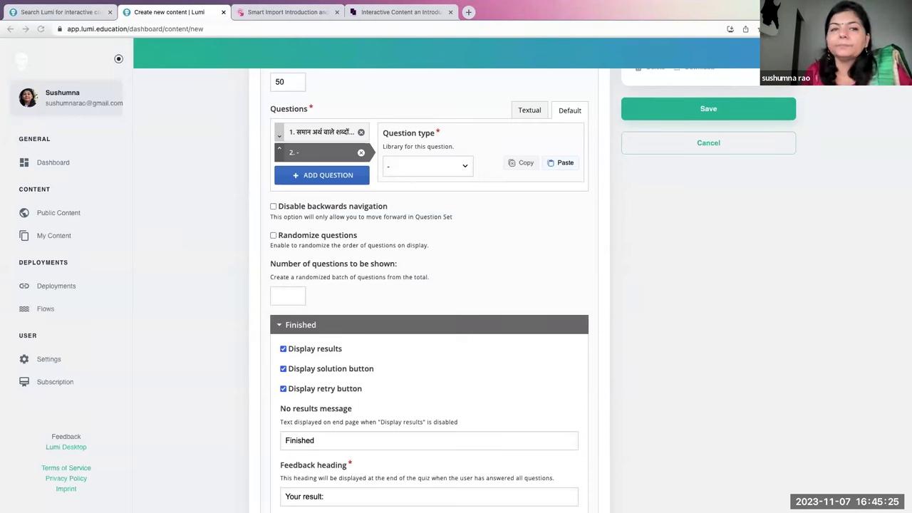
Add three more score ranges to the quiz's overall feedback and distribute all four ranges evenly.
{"action": "scroll", "coordinate": [373, 294], "scroll_direction": "down", "scroll_amount": 5}
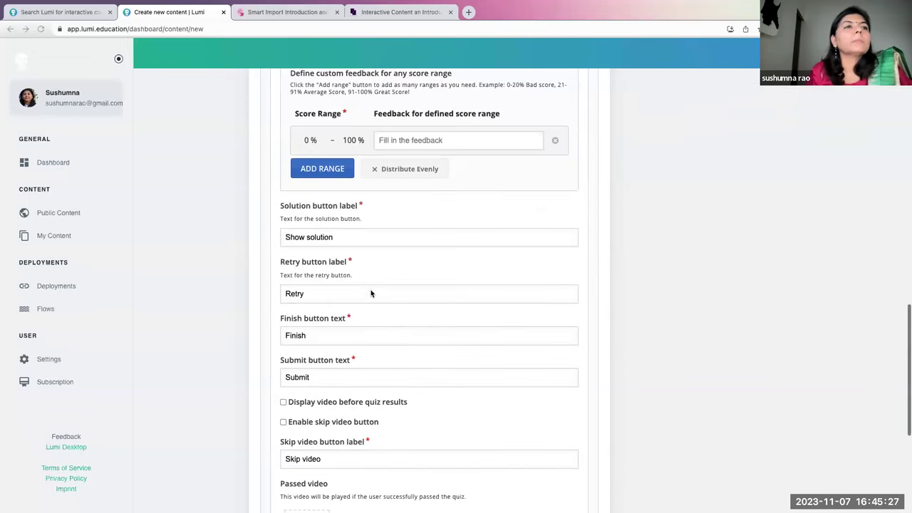
{"action": "scroll", "coordinate": [370, 293], "scroll_direction": "up", "scroll_amount": 1}
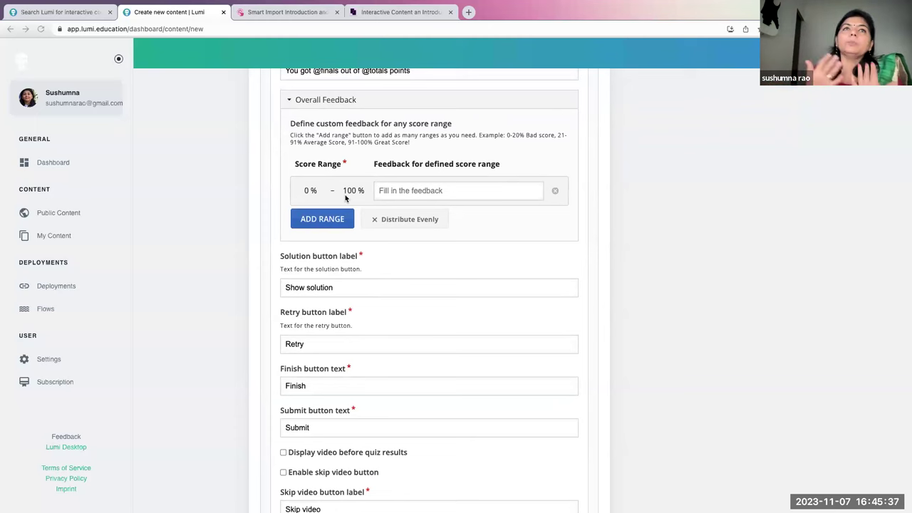
{"action": "left_click", "coordinate": [317, 220]}
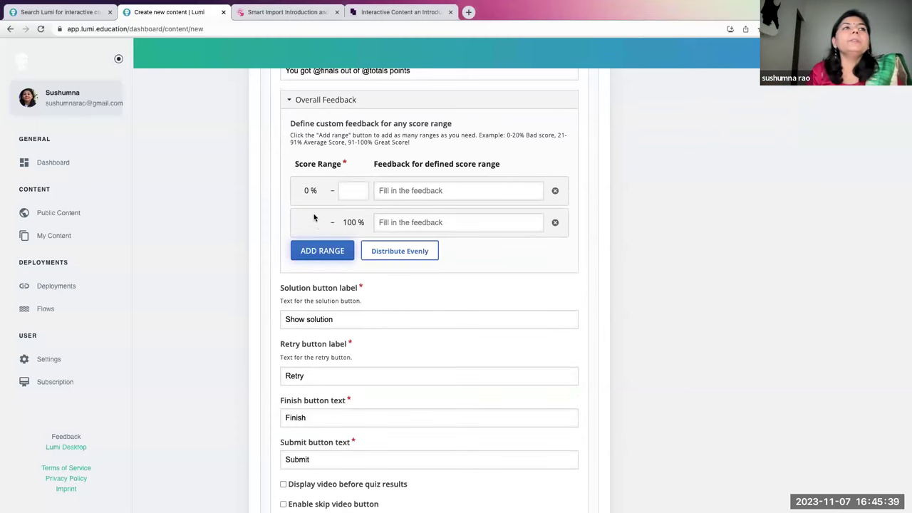
{"action": "left_click", "coordinate": [321, 249]}
{"action": "left_click", "coordinate": [323, 282]}
{"action": "left_click", "coordinate": [414, 316]}
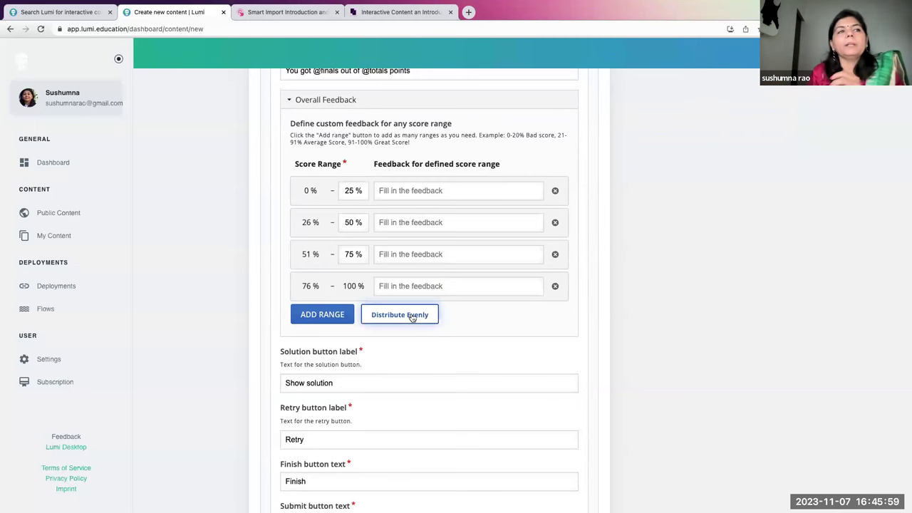
Review the remaining result settings and paste the copied Mark the Words question into the empty second question.
{"action": "scroll", "coordinate": [412, 317], "scroll_direction": "down", "scroll_amount": 2}
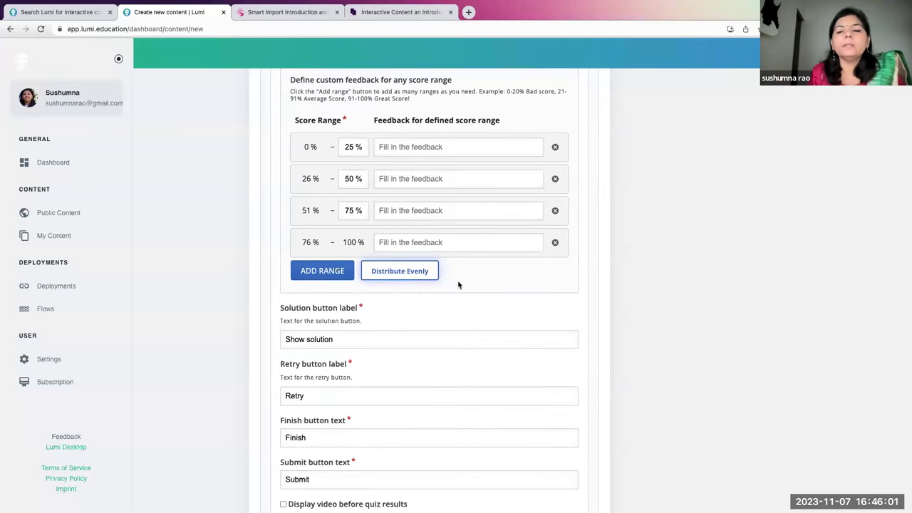
{"action": "scroll", "coordinate": [458, 285], "scroll_direction": "down", "scroll_amount": 10}
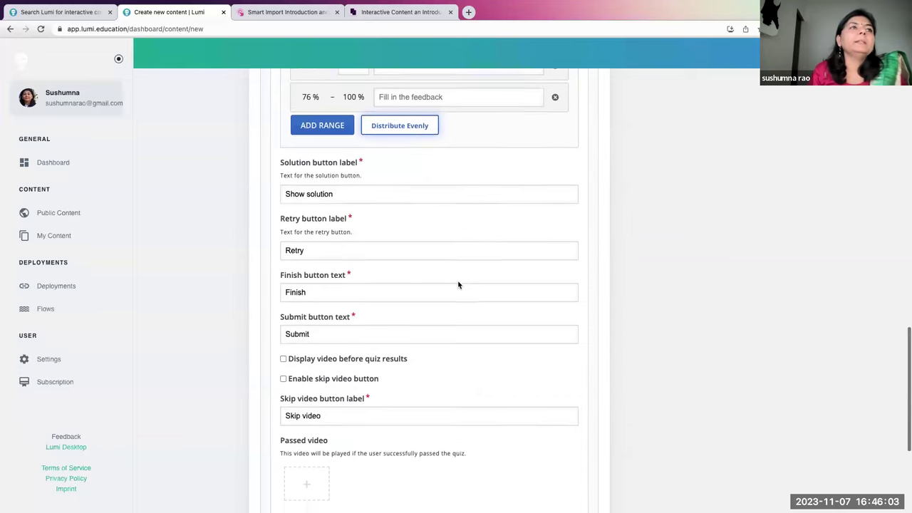
{"action": "scroll", "coordinate": [458, 286], "scroll_direction": "down", "scroll_amount": 1}
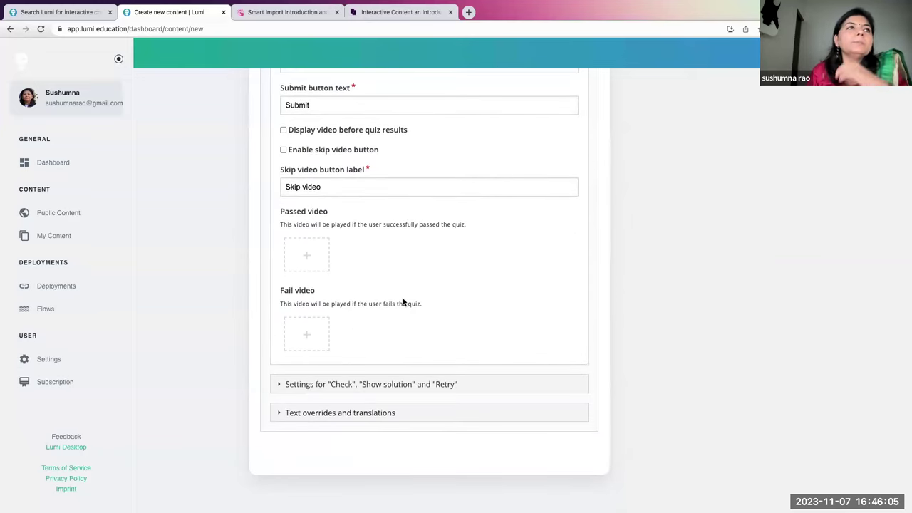
{"action": "scroll", "coordinate": [404, 302], "scroll_direction": "up", "scroll_amount": 3}
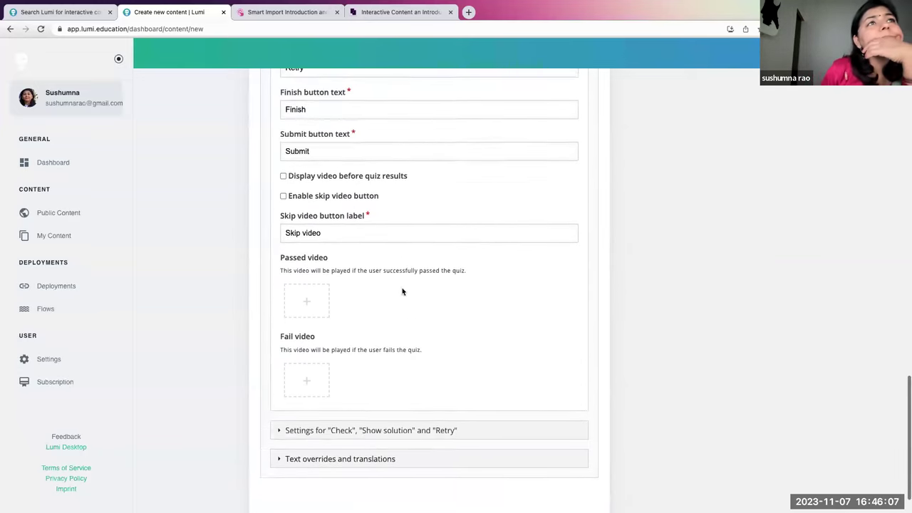
{"action": "scroll", "coordinate": [402, 288], "scroll_direction": "up", "scroll_amount": 9}
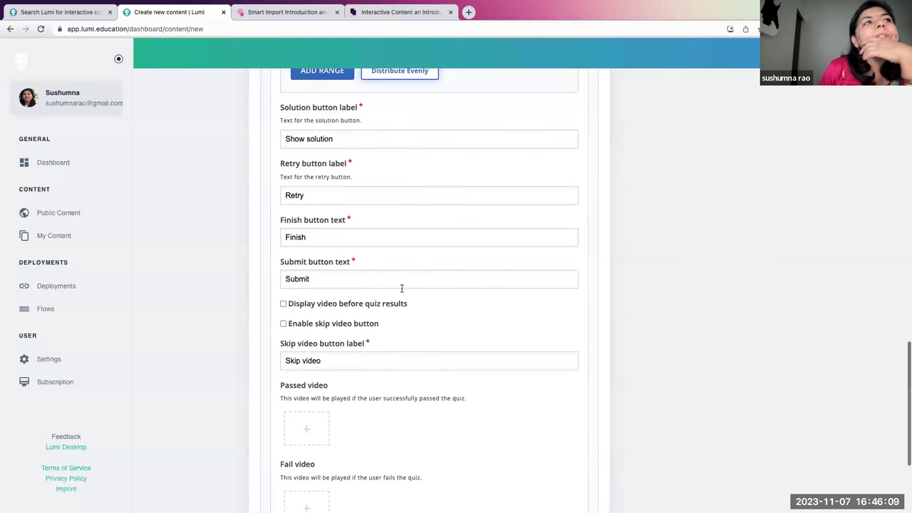
{"action": "scroll", "coordinate": [396, 306], "scroll_direction": "up", "scroll_amount": 14}
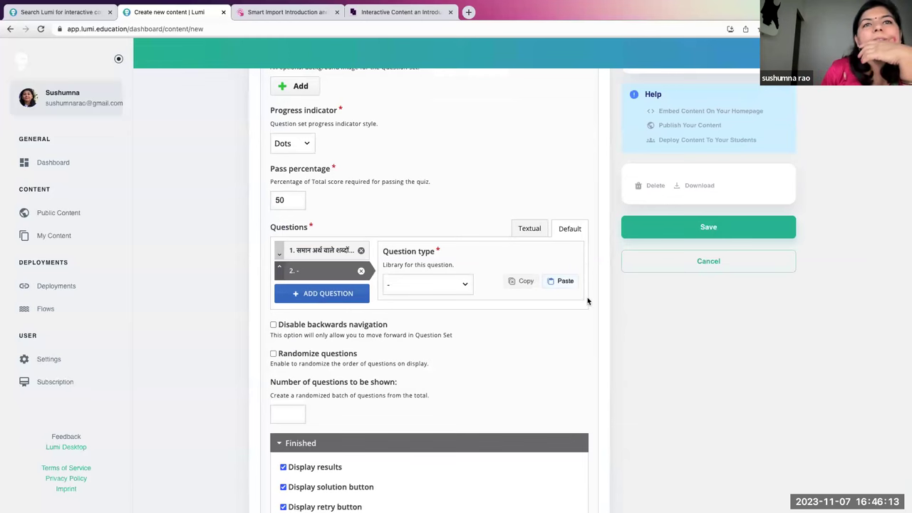
{"action": "left_click", "coordinate": [565, 281]}
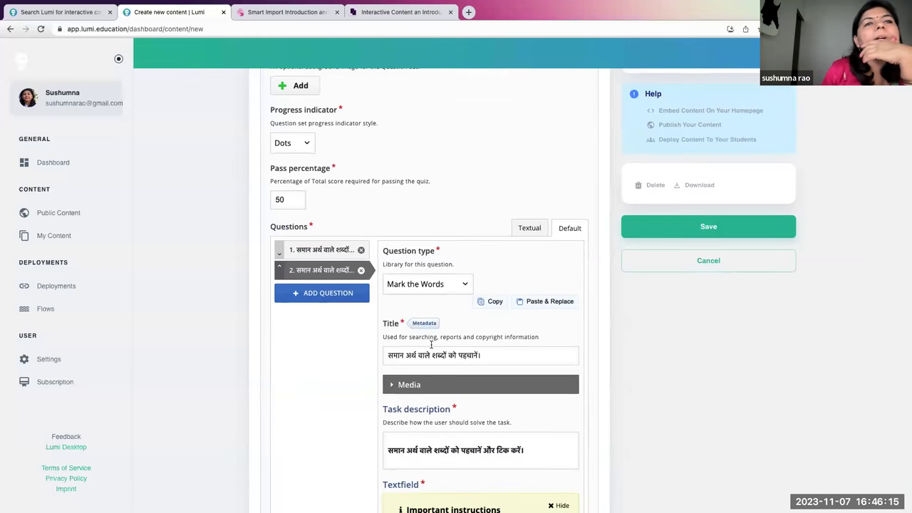
Save the "Sample" question set.
{"action": "scroll", "coordinate": [431, 335], "scroll_direction": "up", "scroll_amount": 7}
{"action": "scroll", "coordinate": [433, 357], "scroll_direction": "down", "scroll_amount": 4}
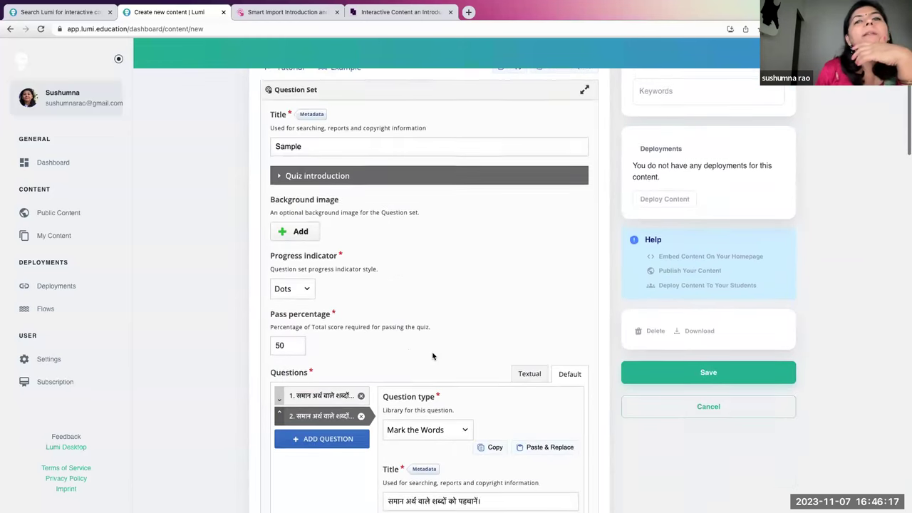
{"action": "left_click", "coordinate": [709, 326]}
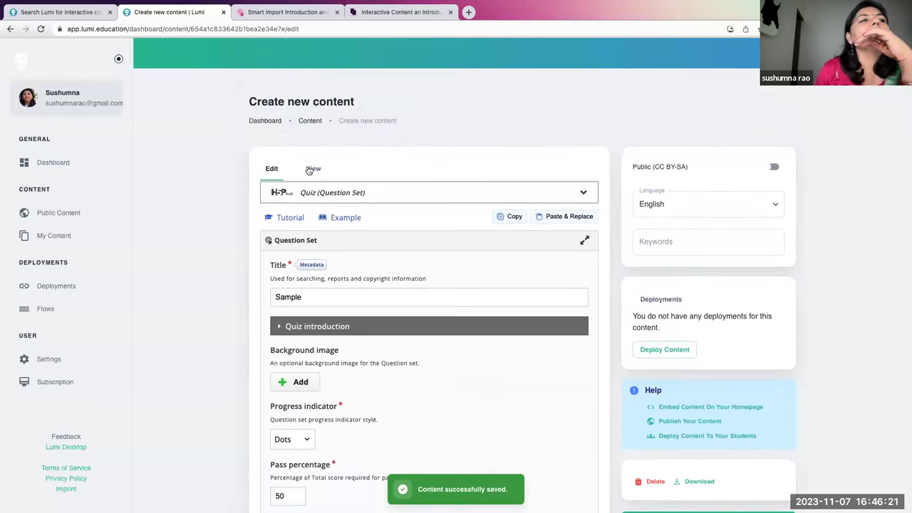
Preview the saved quiz, finish it without answering, and show the solutions for both questions.
{"action": "left_click", "coordinate": [312, 169]}
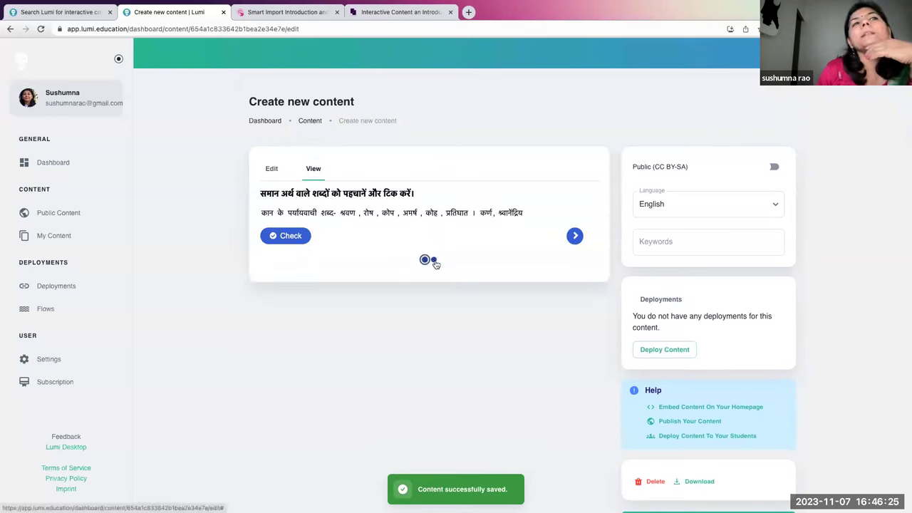
{"action": "left_click", "coordinate": [575, 238]}
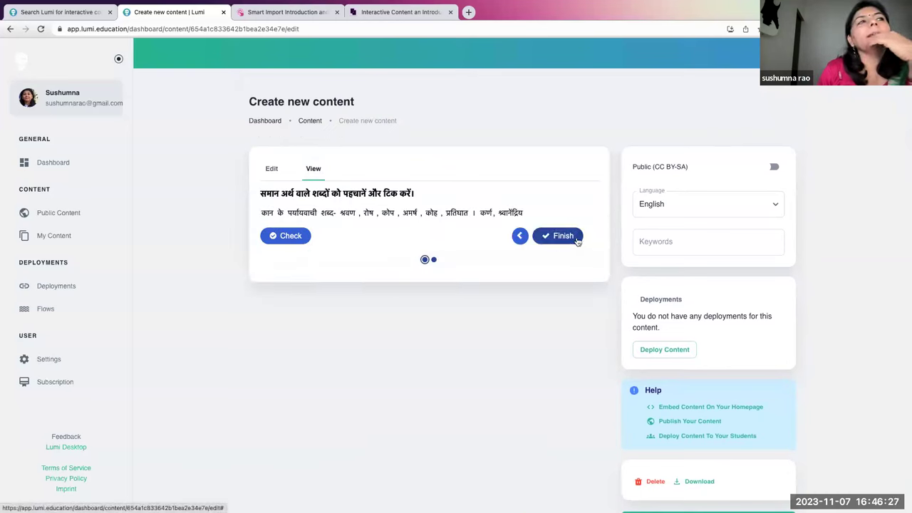
{"action": "left_click", "coordinate": [570, 239]}
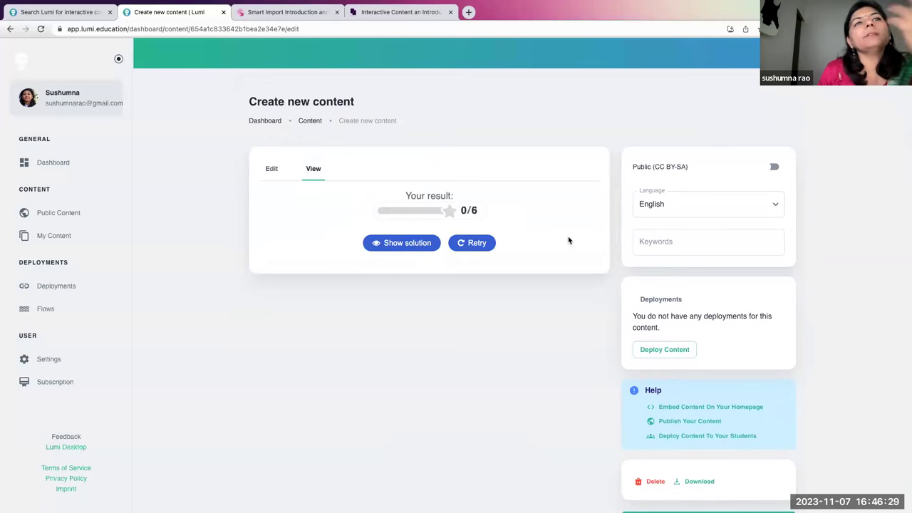
{"action": "left_click", "coordinate": [407, 243]}
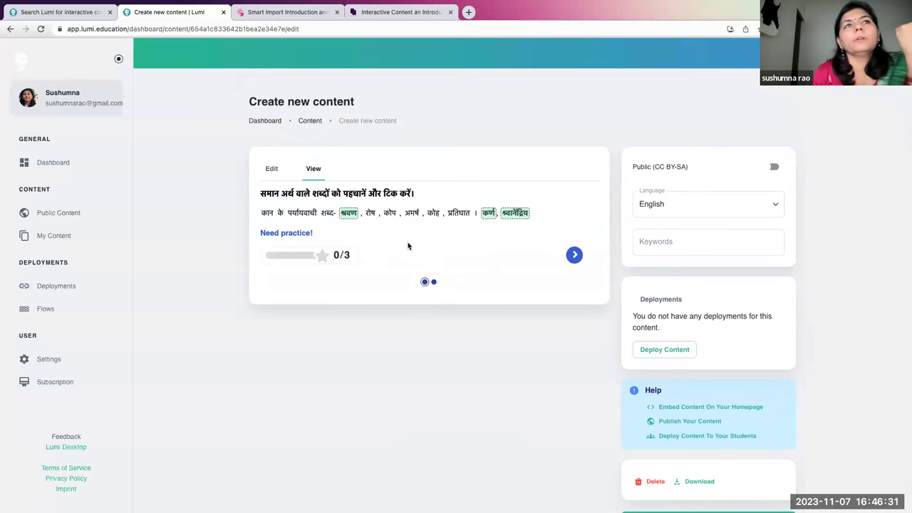
{"action": "left_click", "coordinate": [576, 255]}
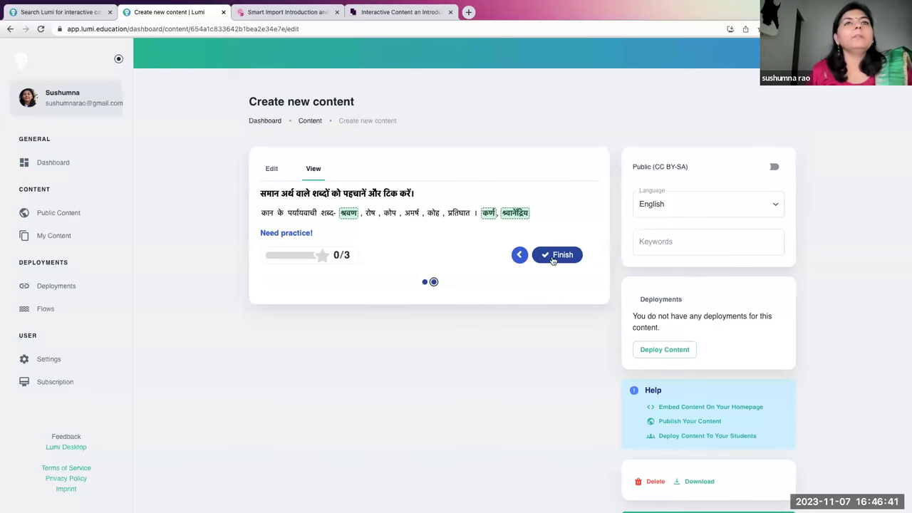
Reopen the quiz for editing and add a third question of type Drag the Words, titled "Drag the Words".
{"action": "left_click", "coordinate": [272, 169]}
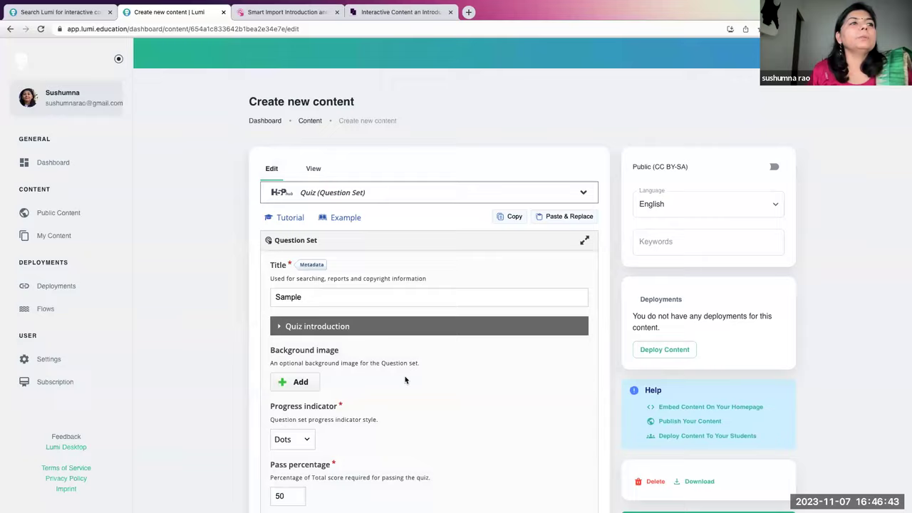
{"action": "scroll", "coordinate": [406, 377], "scroll_direction": "down", "scroll_amount": 5}
{"action": "left_click", "coordinate": [322, 299]}
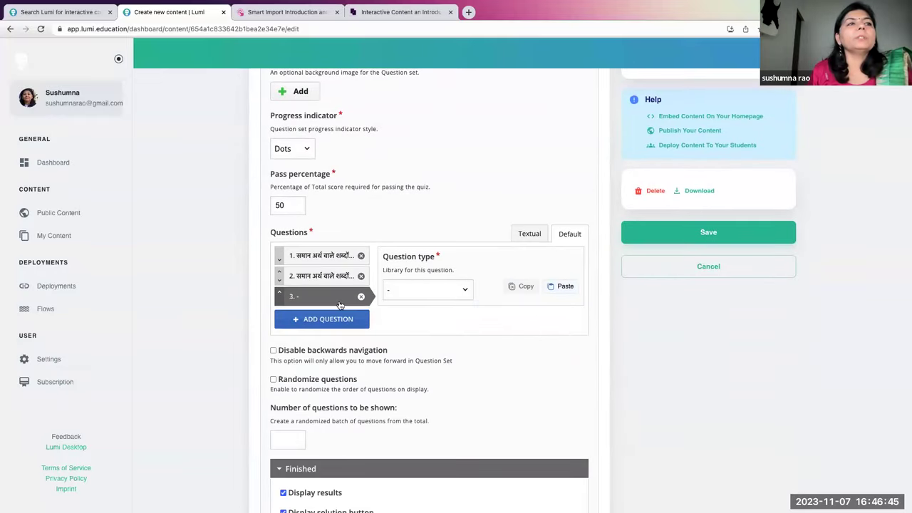
{"action": "left_click", "coordinate": [436, 289]}
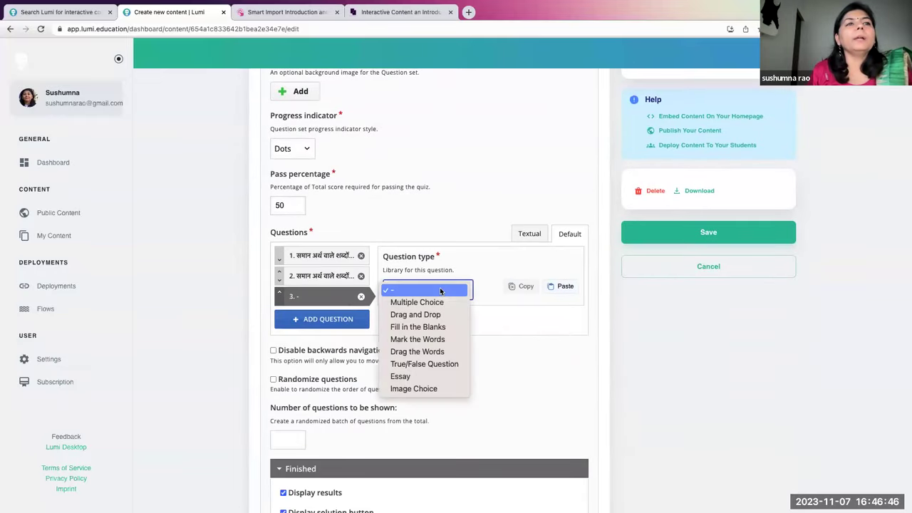
{"action": "left_click", "coordinate": [447, 351]}
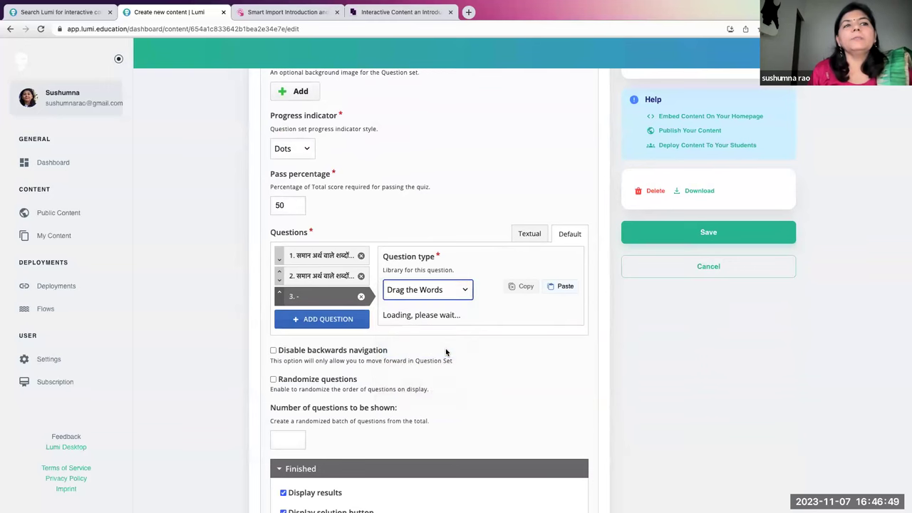
{"action": "scroll", "coordinate": [446, 349], "scroll_direction": "down", "scroll_amount": 3}
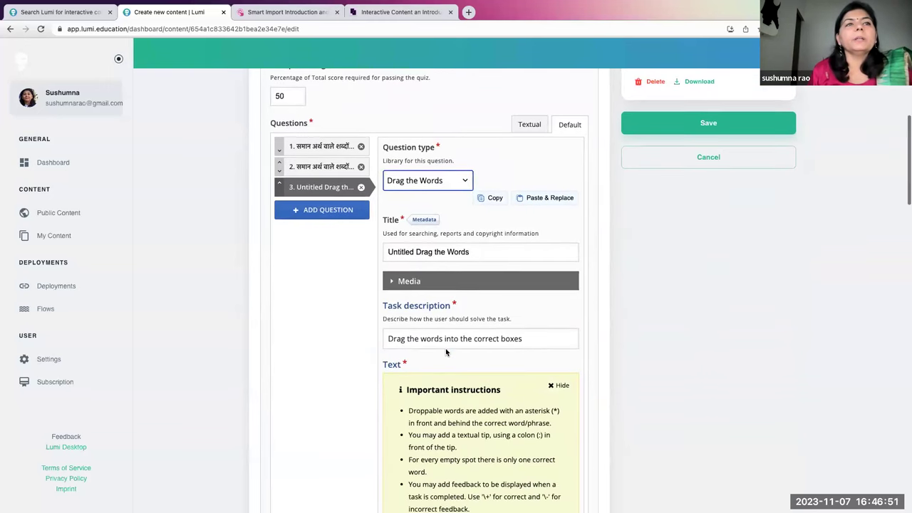
{"action": "double_click", "coordinate": [399, 251]}
{"action": "key", "text": "BackSpace"}
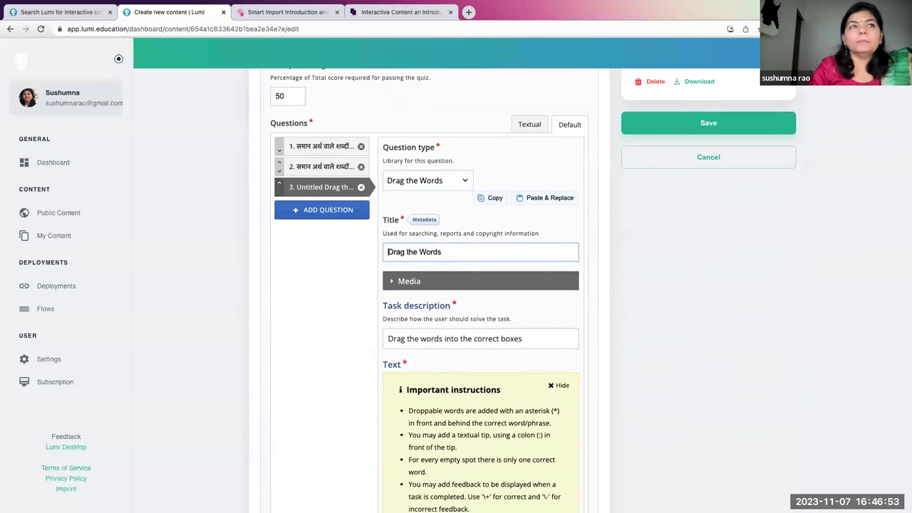
Open the second question's metadata and copy its Wiktionary source URL.
{"action": "scroll", "coordinate": [444, 133], "scroll_direction": "down", "scroll_amount": 5}
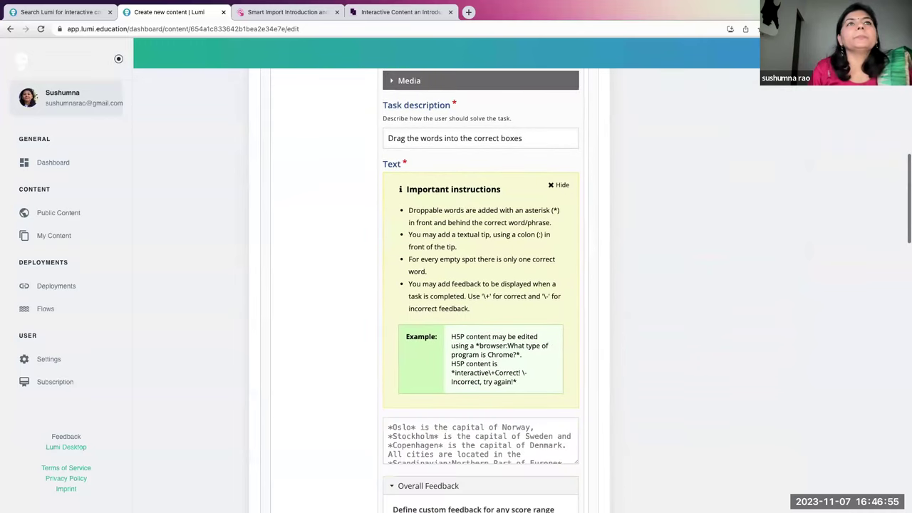
{"action": "scroll", "coordinate": [429, 276], "scroll_direction": "down", "scroll_amount": 3}
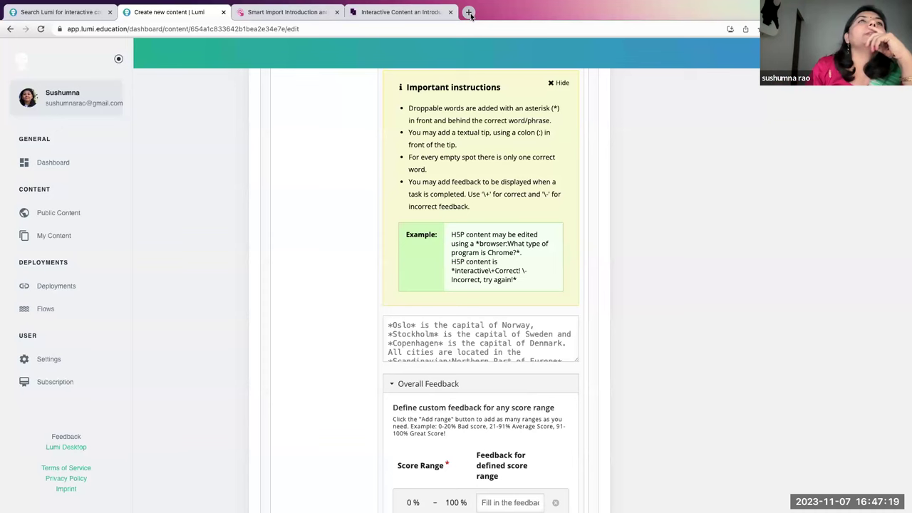
{"action": "scroll", "coordinate": [465, 177], "scroll_direction": "up", "scroll_amount": 1}
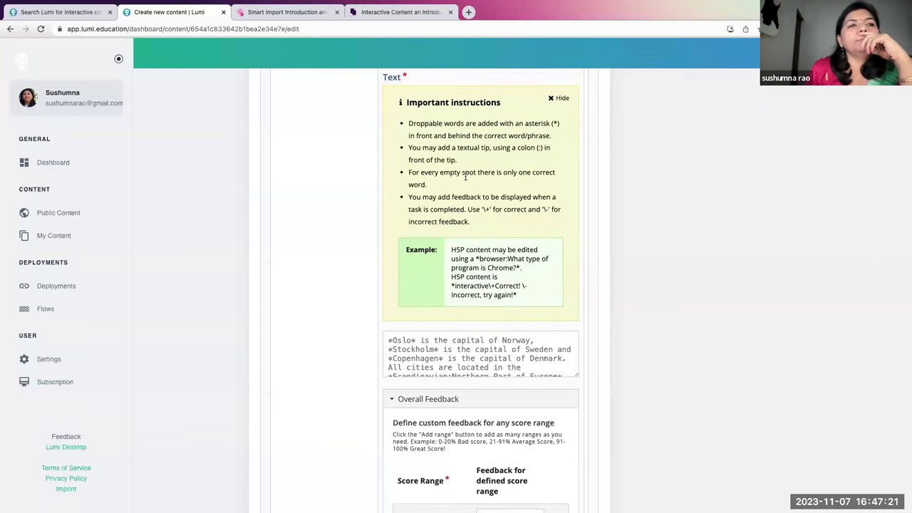
{"action": "scroll", "coordinate": [466, 177], "scroll_direction": "up", "scroll_amount": 5}
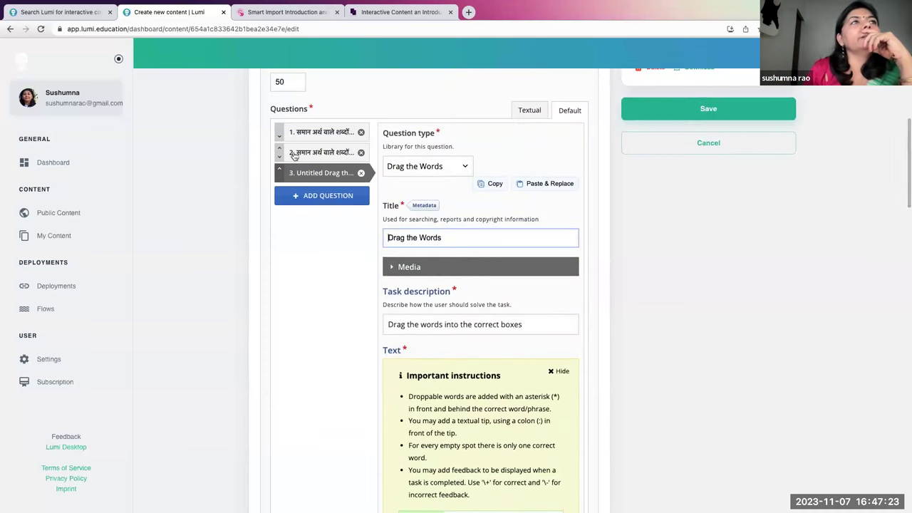
{"action": "left_click", "coordinate": [298, 153]}
{"action": "scroll", "coordinate": [455, 292], "scroll_direction": "down", "scroll_amount": 5}
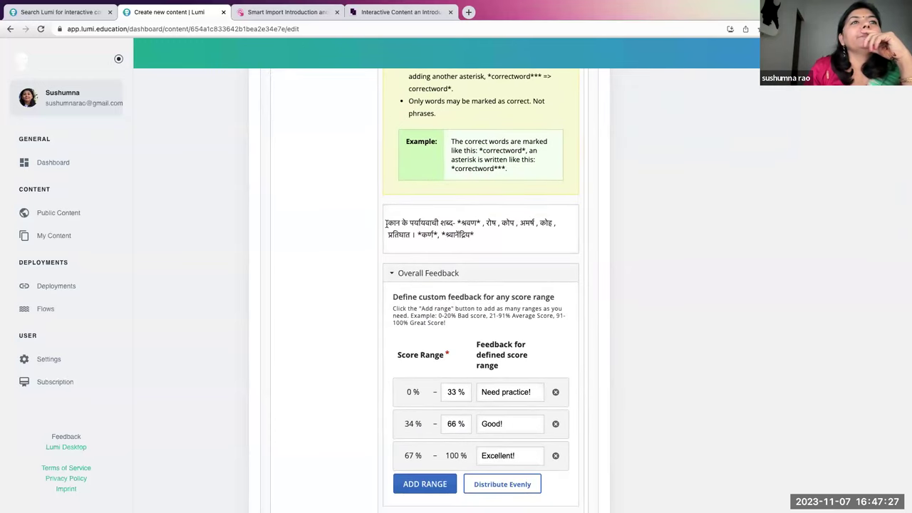
{"action": "scroll", "coordinate": [433, 190], "scroll_direction": "up", "scroll_amount": 10}
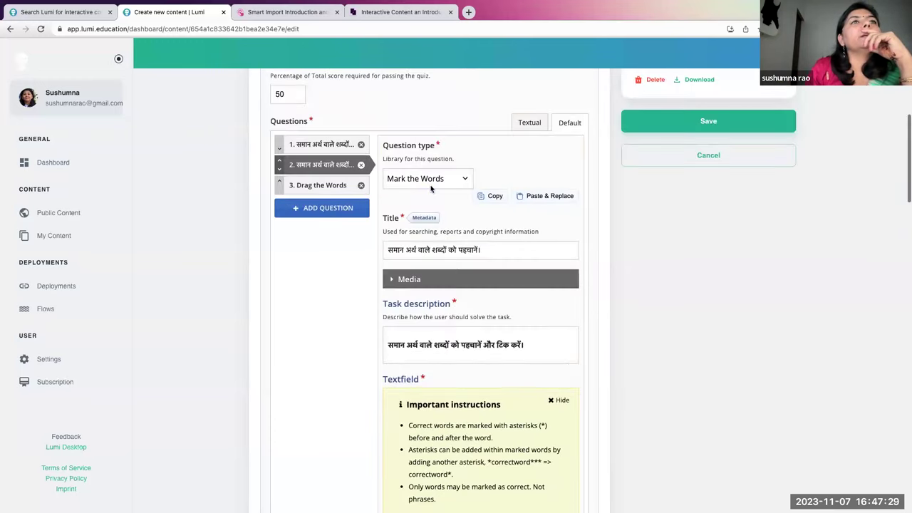
{"action": "left_click", "coordinate": [423, 218]}
{"action": "left_click", "coordinate": [496, 302]}
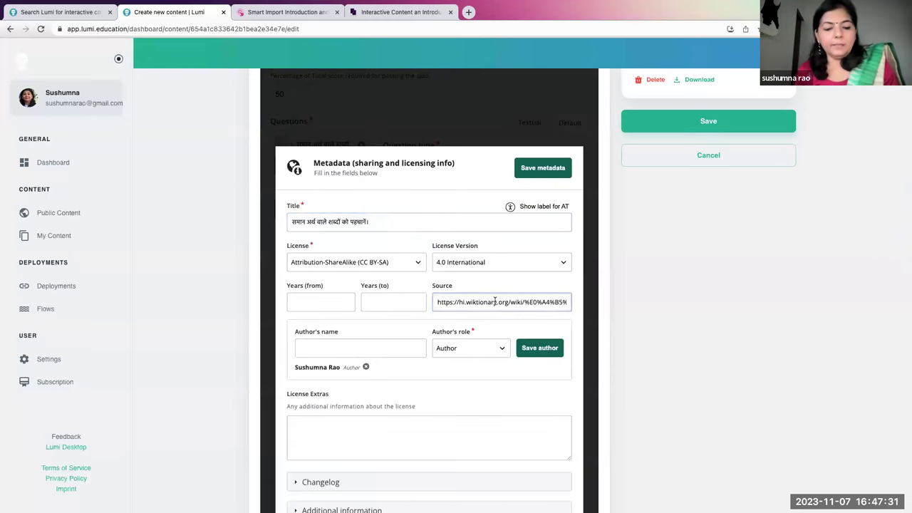
{"action": "triple_click", "coordinate": [495, 303]}
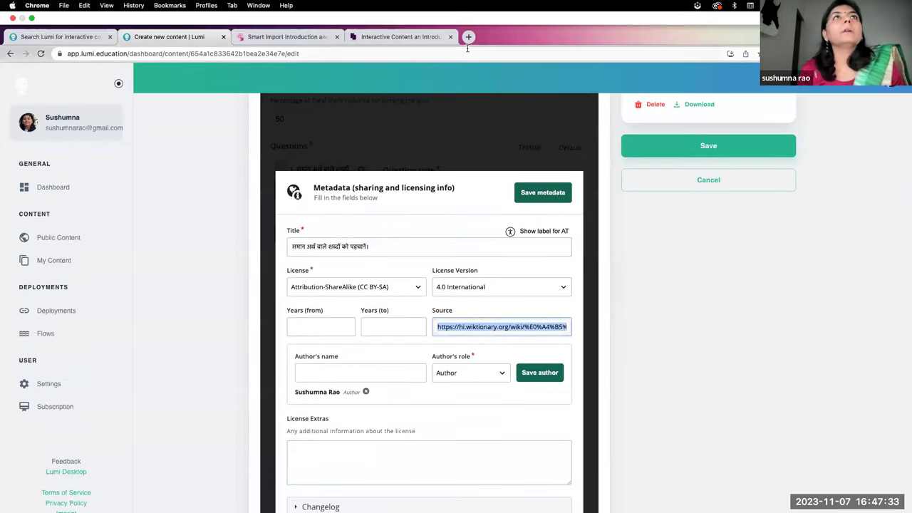
Open the copied Wiktionary page in a new browser tab and copy the synonym line for अमृत.
{"action": "left_click", "coordinate": [468, 12]}
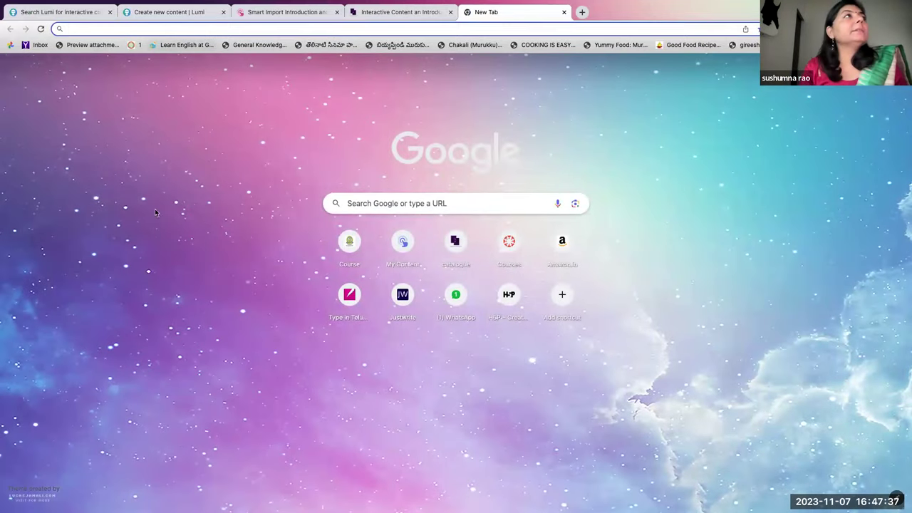
{"action": "type", "text": "https://hi.wiktionary.org/wiki/विक्षनरी:पर्यायवाची_शब्द"}
{"action": "key", "text": "Return"}
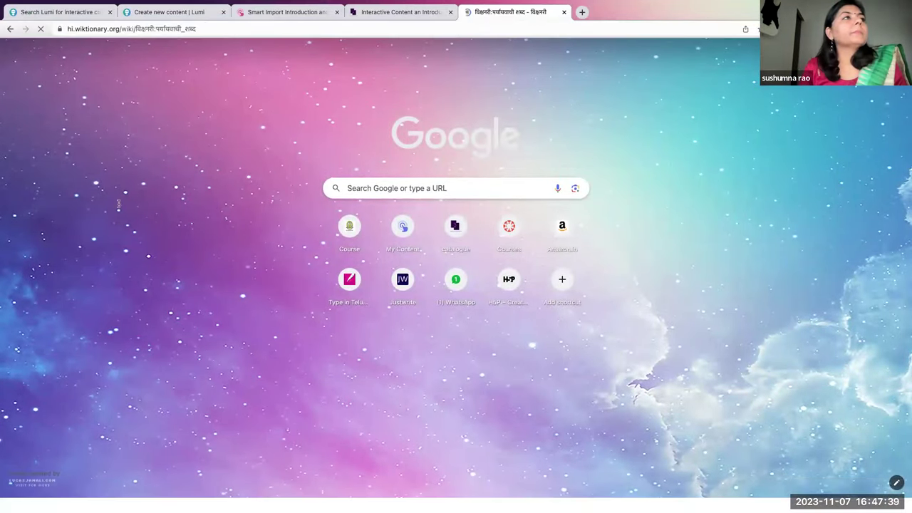
{"action": "left_click_drag", "start_coordinate": [233, 217], "coordinate": [105, 217]}
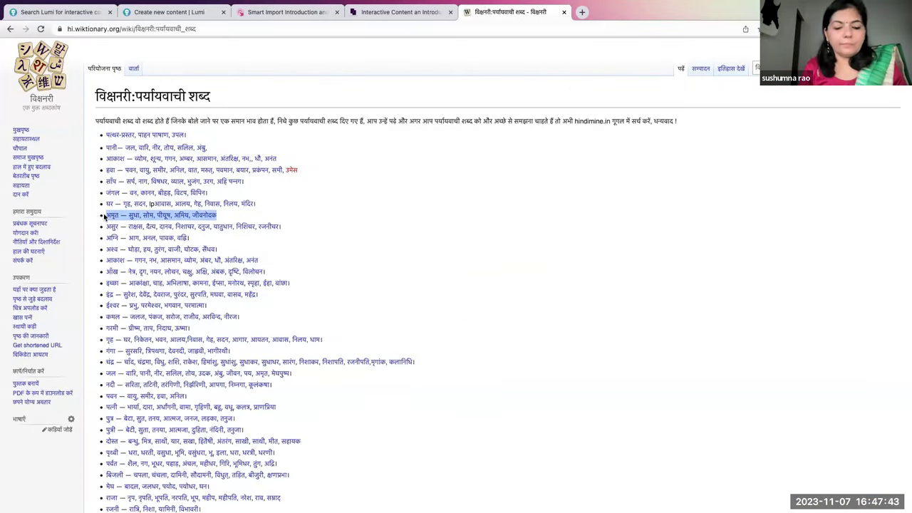
Save the second question's metadata in Lumi and paste "अमृत – सुधा, सोम, पीयूष, अमिय, जीवनोदक" into the Drag the Words question's text.
{"action": "left_click", "coordinate": [78, 13]}
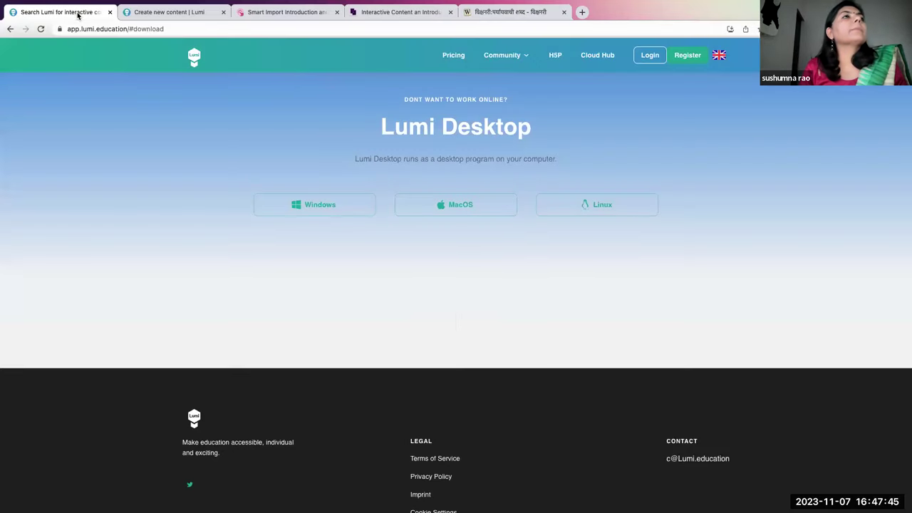
{"action": "left_click", "coordinate": [136, 12]}
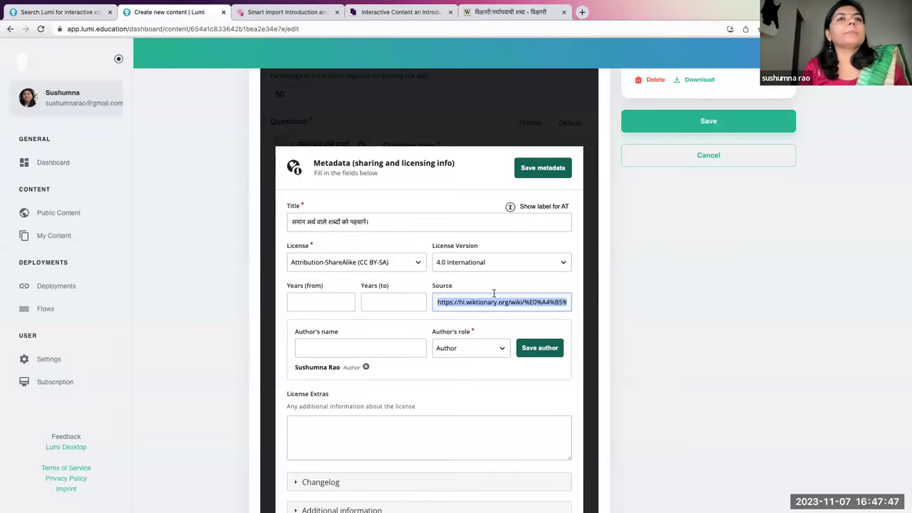
{"action": "left_click", "coordinate": [538, 170]}
{"action": "left_click", "coordinate": [344, 185]}
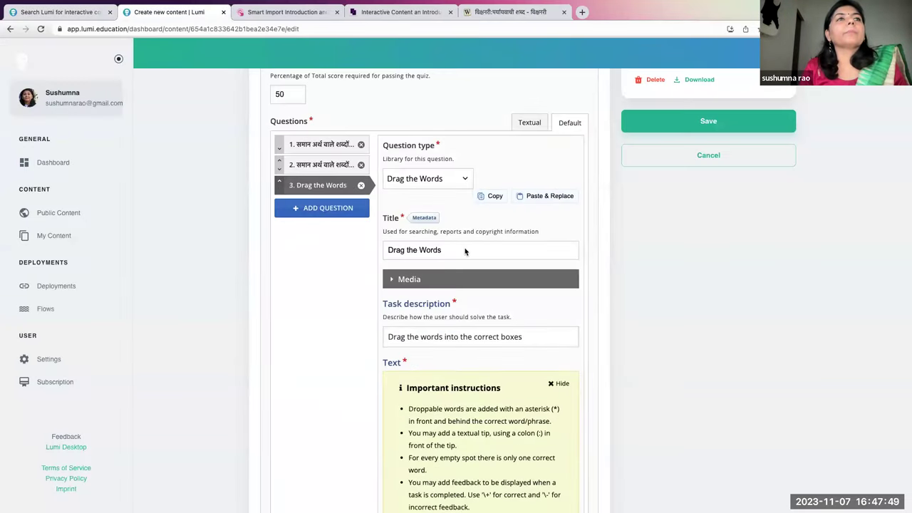
{"action": "scroll", "coordinate": [477, 315], "scroll_direction": "down", "scroll_amount": 10}
{"action": "left_click", "coordinate": [431, 230]}
{"action": "type", "text": "अमृत – सुधा, सोम, पीयूष, अमिय, जीवनोदक"}
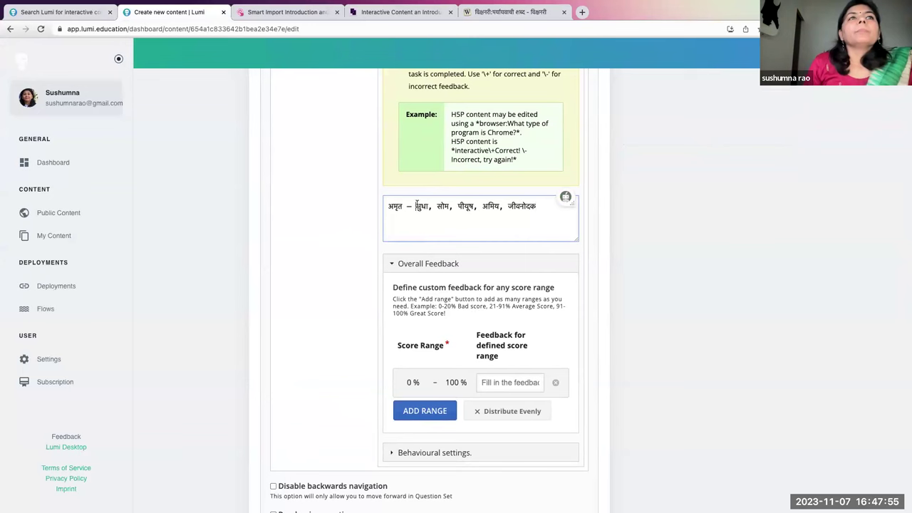
Mark सुधा as droppable with asterisks, delete the remaining synonyms, and start a new line.
{"action": "left_click", "coordinate": [416, 206]}
{"action": "type", "text": "*"}
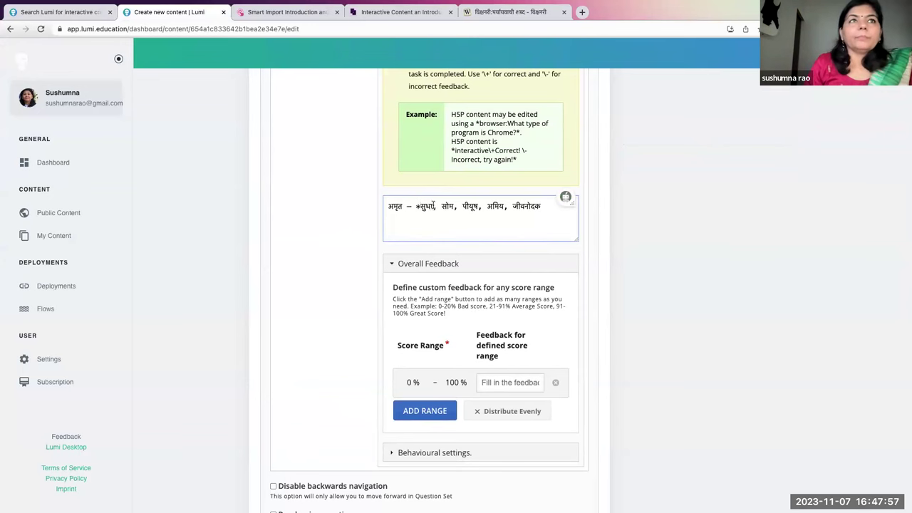
{"action": "left_click", "coordinate": [433, 206]}
{"action": "type", "text": "*"}
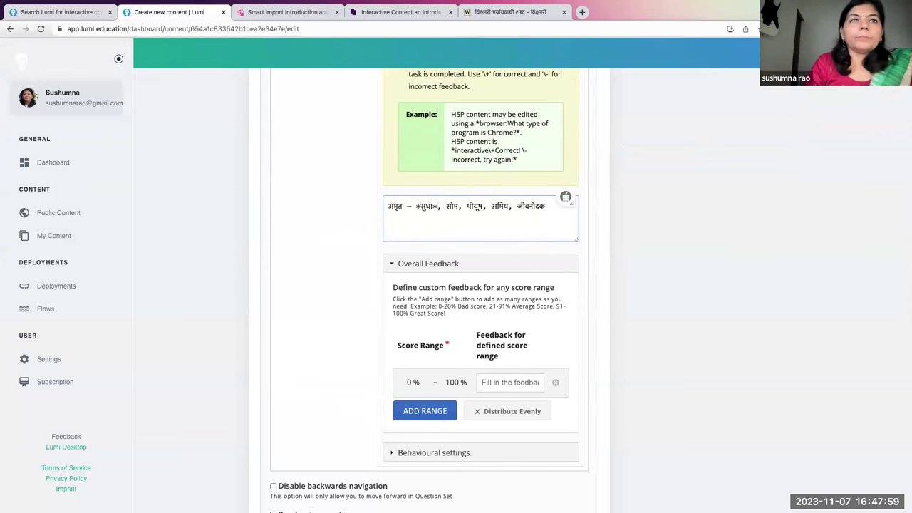
{"action": "left_click_drag", "start_coordinate": [447, 206], "coordinate": [559, 207]}
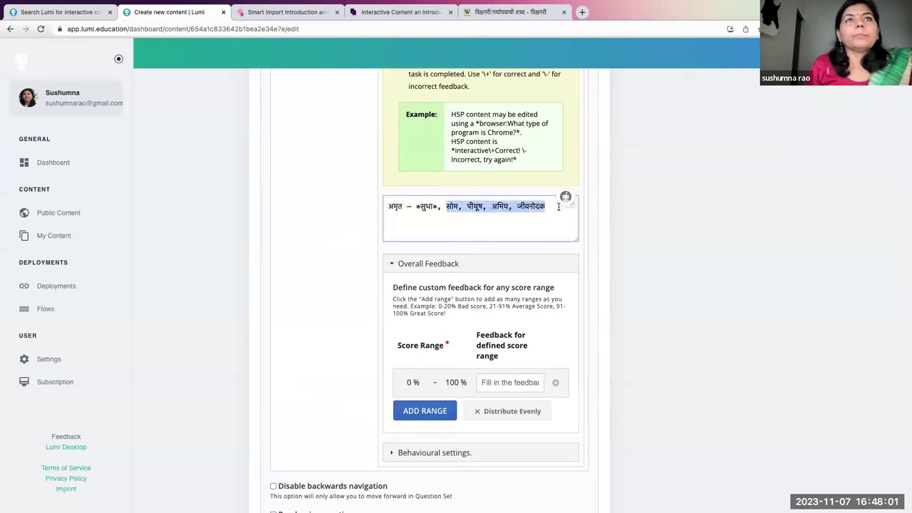
{"action": "key", "text": "BackSpace"}
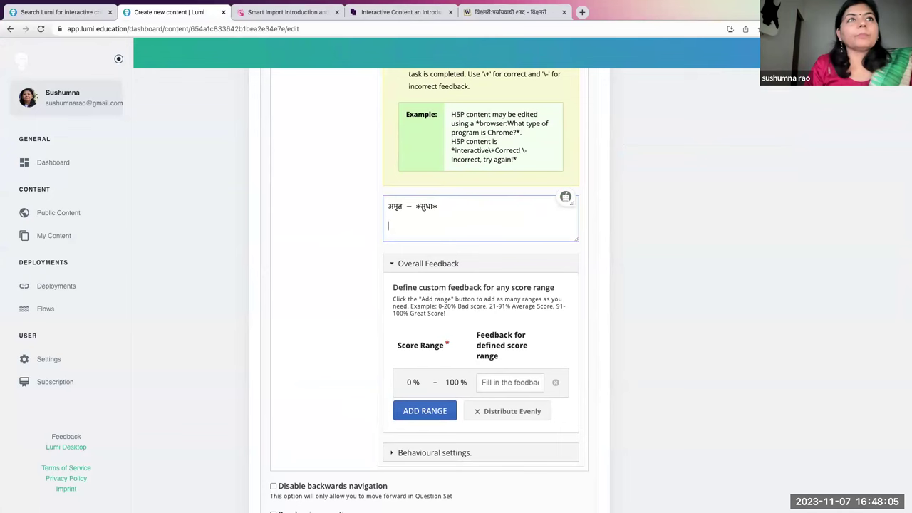
Copy "पानी– जल" from the Wiktionary synonym list and return to the quiz editor.
{"action": "scroll", "coordinate": [356, 218], "scroll_direction": "up", "scroll_amount": 6}
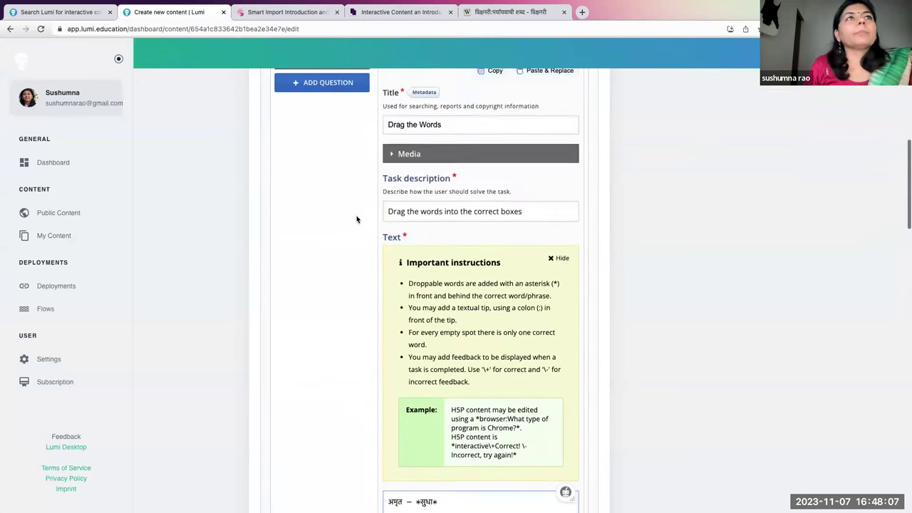
{"action": "left_click", "coordinate": [470, 13]}
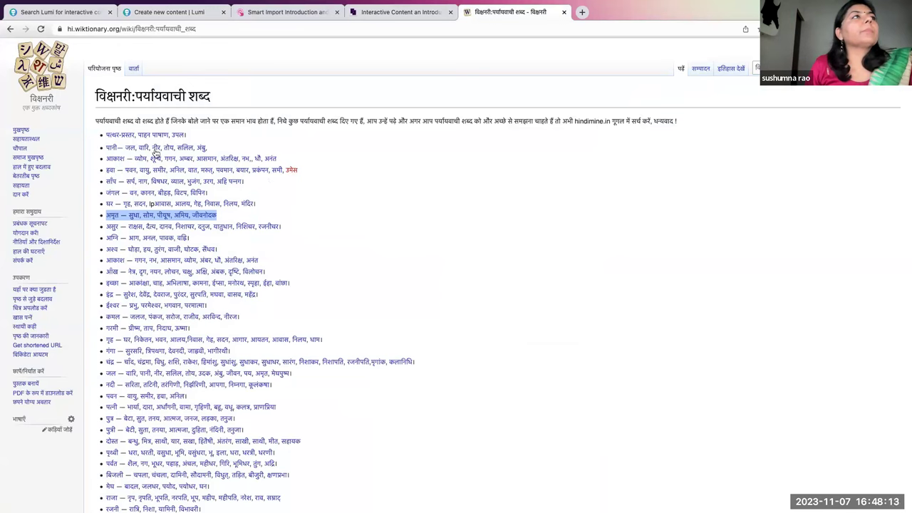
{"action": "left_click", "coordinate": [131, 147]}
{"action": "left_click_drag", "start_coordinate": [131, 147], "coordinate": [105, 146]}
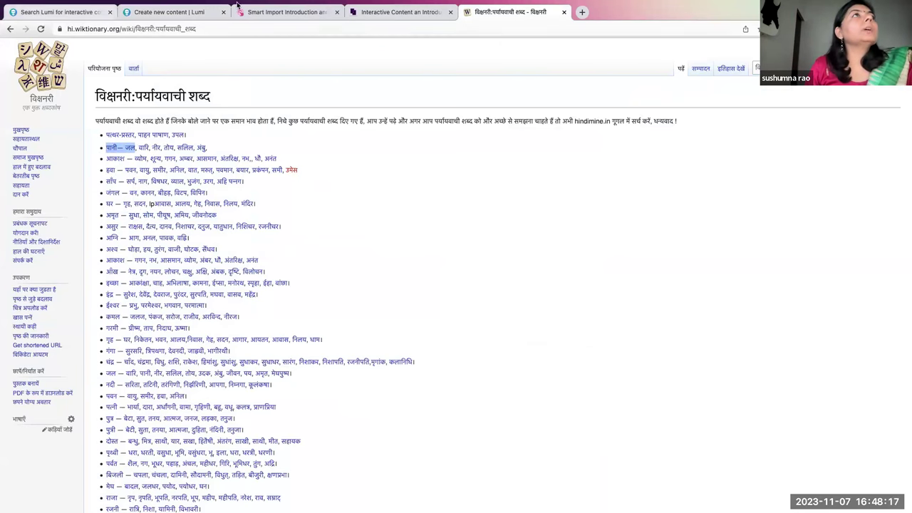
{"action": "left_click", "coordinate": [40, 13]}
{"action": "left_click", "coordinate": [164, 13]}
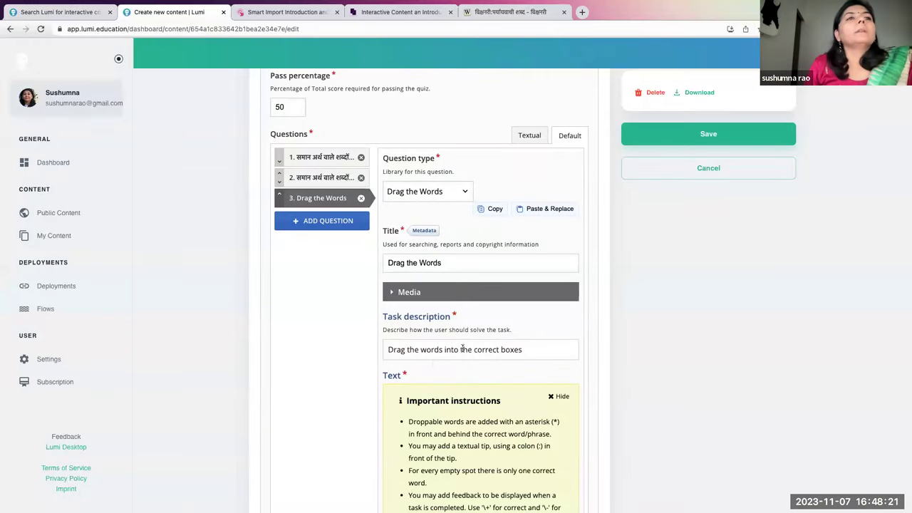
Paste "पानी– जल" as the next text entry in the Drag the Words question and mark जल as droppable with asterisks.
{"action": "scroll", "coordinate": [434, 364], "scroll_direction": "down", "scroll_amount": 3}
{"action": "scroll", "coordinate": [432, 367], "scroll_direction": "up", "scroll_amount": 1}
{"action": "scroll", "coordinate": [430, 372], "scroll_direction": "down", "scroll_amount": 10}
{"action": "scroll", "coordinate": [429, 371], "scroll_direction": "up", "scroll_amount": 3}
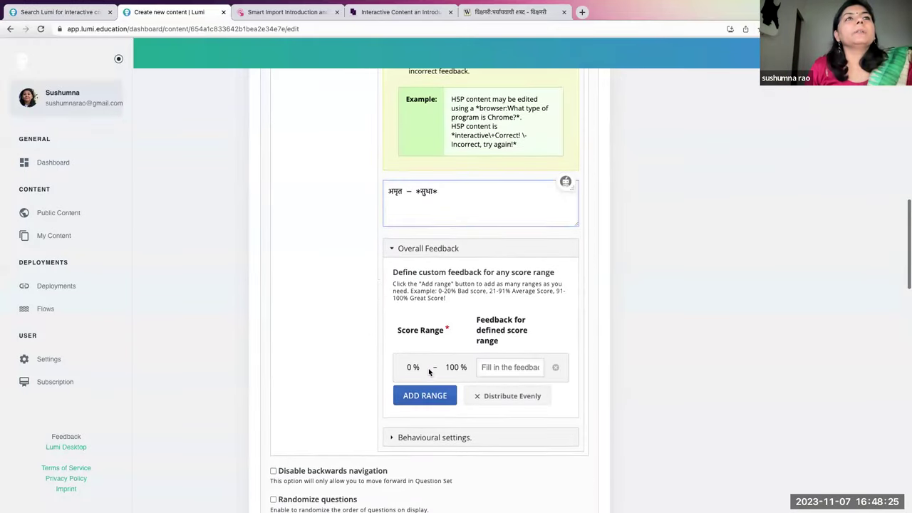
{"action": "type", "text": "पानी– जल"}
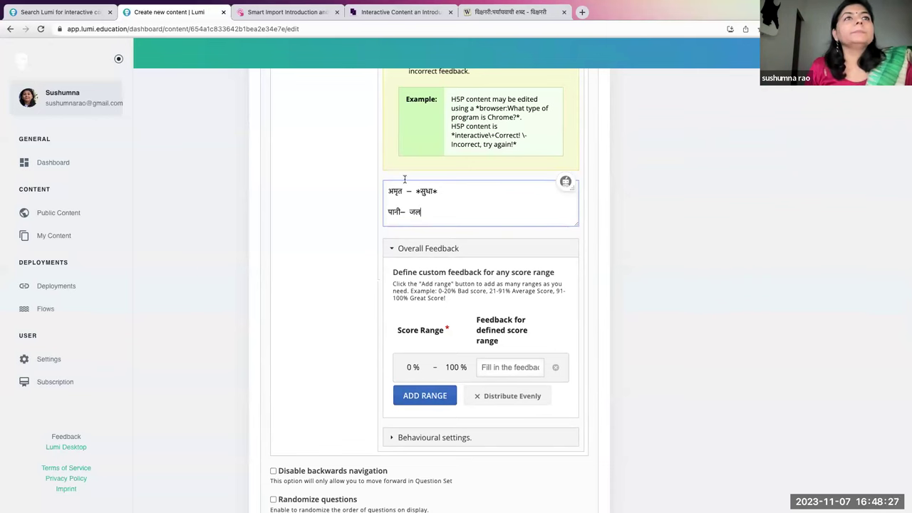
{"action": "left_click", "coordinate": [410, 211]}
{"action": "type", "text": "*"}
{"action": "left_click", "coordinate": [425, 211]}
{"action": "type", "text": "*"}
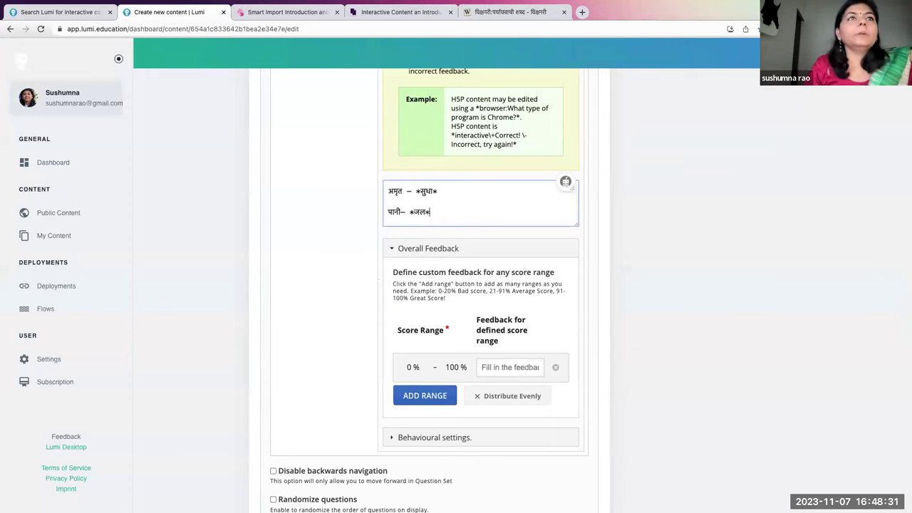
Save the question set and advance its preview to the Drag the Words question.
{"action": "scroll", "coordinate": [716, 205], "scroll_direction": "up", "scroll_amount": 8}
{"action": "left_click", "coordinate": [704, 216]}
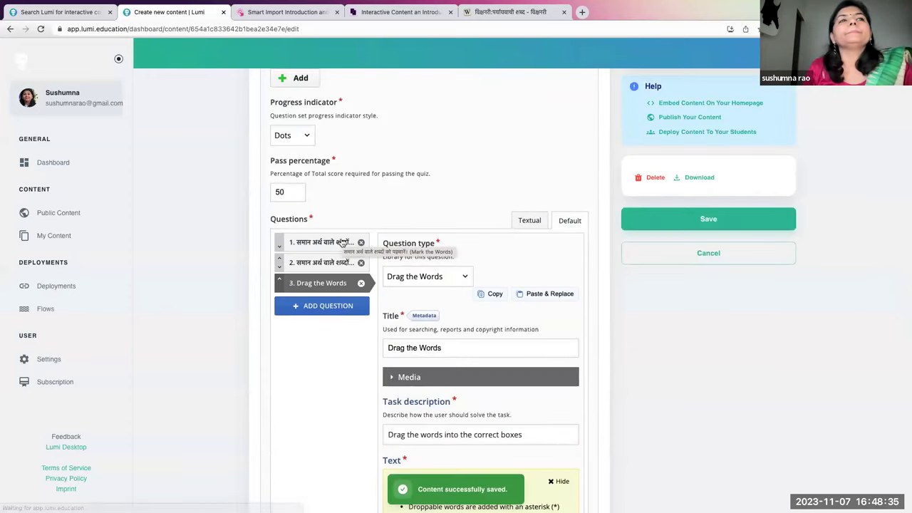
{"action": "scroll", "coordinate": [342, 243], "scroll_direction": "up", "scroll_amount": 5}
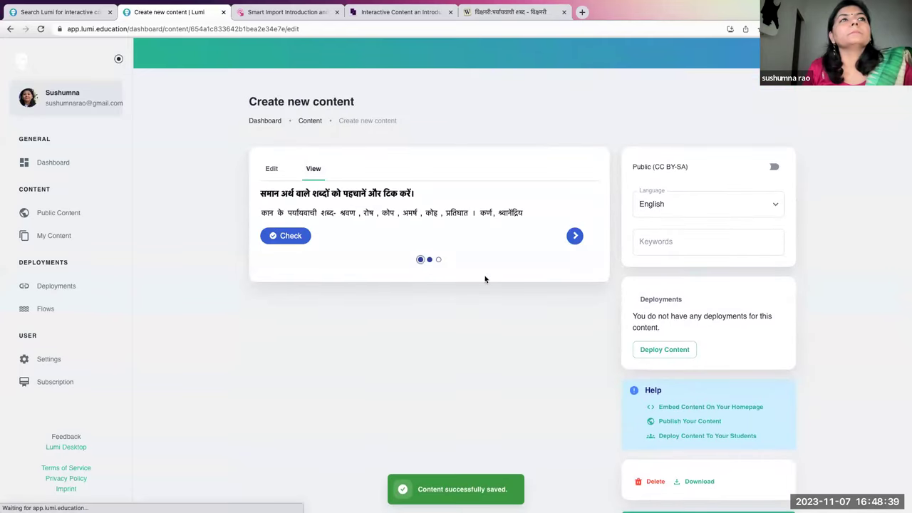
{"action": "left_click", "coordinate": [575, 235]}
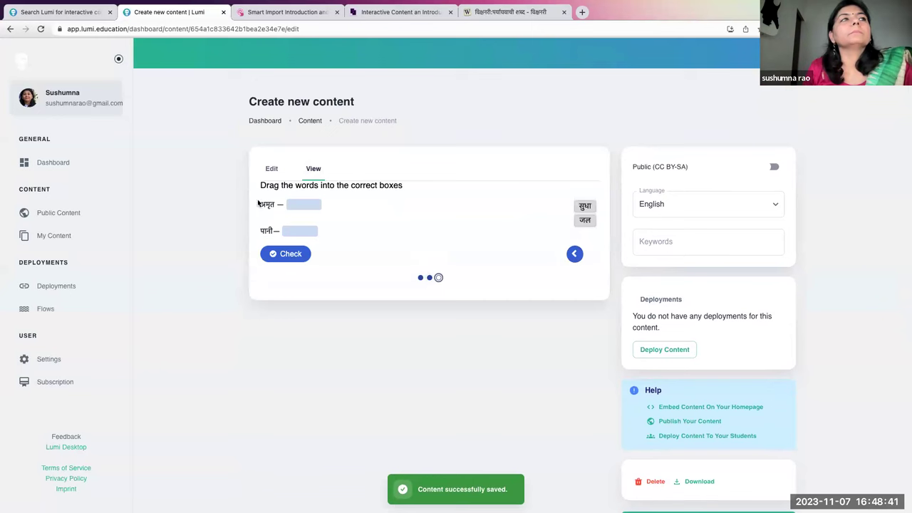
Test the Drag the Words question by placing सुधा beside पानी, trying जल beside अमृत, and checking the answers.
{"action": "left_click_drag", "start_coordinate": [584, 208], "coordinate": [300, 231]}
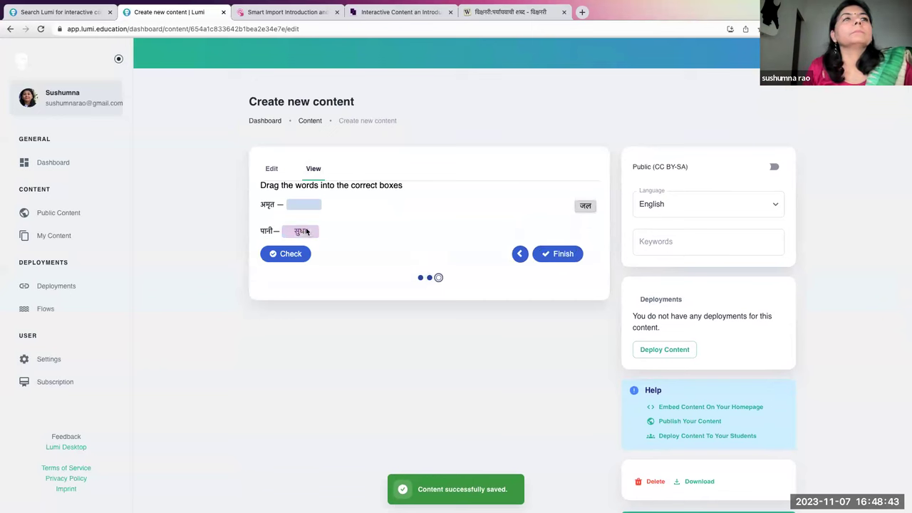
{"action": "left_click_drag", "start_coordinate": [588, 208], "coordinate": [304, 205]}
{"action": "left_click", "coordinate": [286, 253]}
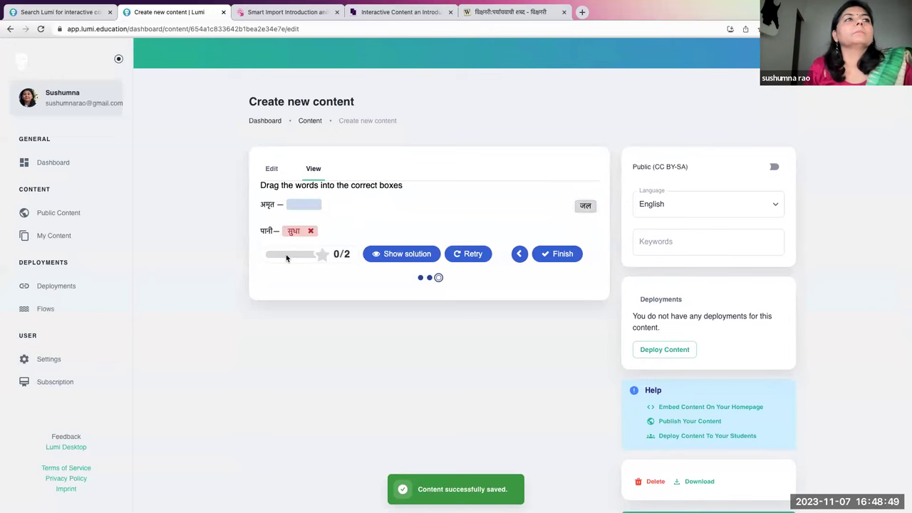
Retry the Drag the Words question, placing जल beside पानी and trying to place सुधा beside अमृत.
{"action": "left_click", "coordinate": [467, 250]}
{"action": "left_click_drag", "start_coordinate": [585, 218], "coordinate": [298, 236]}
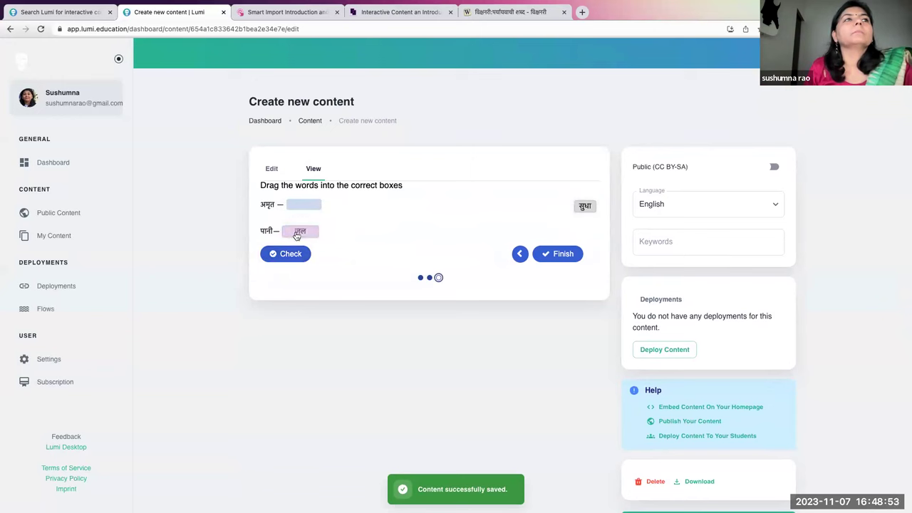
{"action": "left_click_drag", "start_coordinate": [588, 206], "coordinate": [309, 183]}
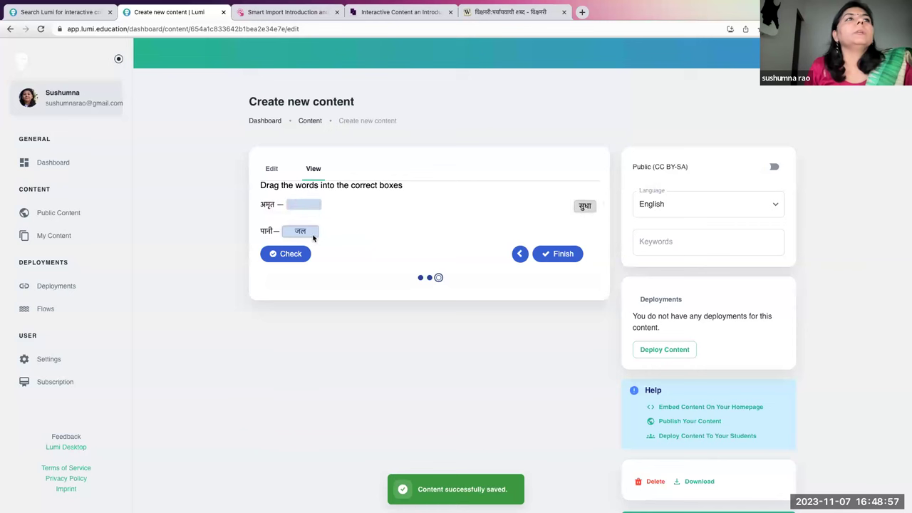
{"action": "left_click_drag", "start_coordinate": [585, 212], "coordinate": [291, 204]}
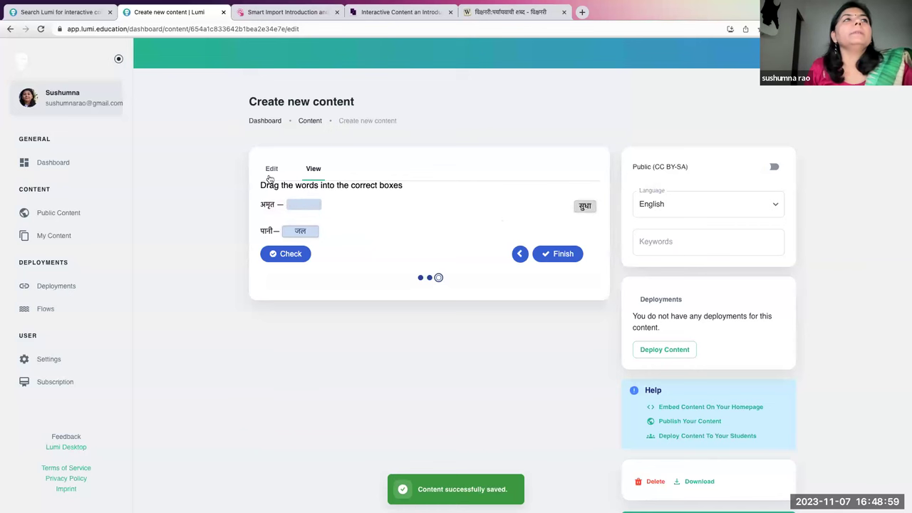
Edit the Drag the Words text to put a space between the opening asterisk and सुधा, and save the question set.
{"action": "left_click", "coordinate": [269, 172]}
{"action": "scroll", "coordinate": [372, 389], "scroll_direction": "down", "scroll_amount": 15}
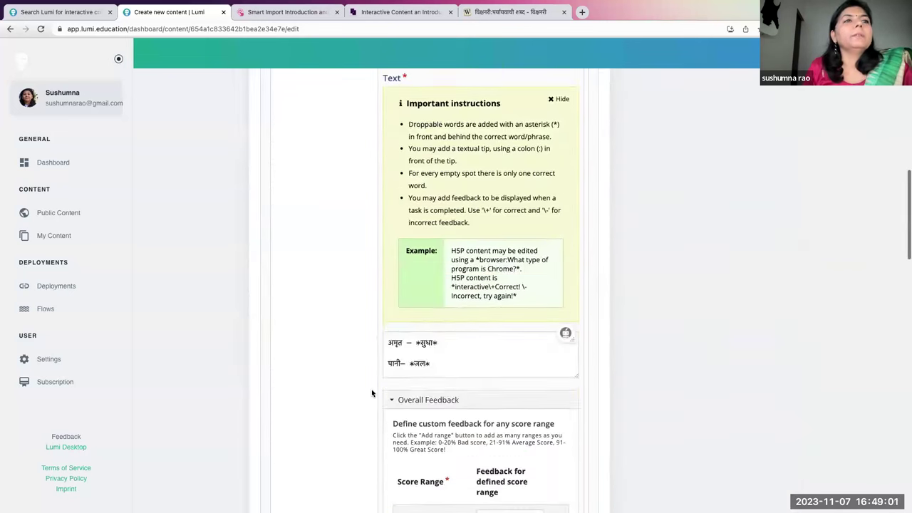
{"action": "left_click", "coordinate": [442, 137]}
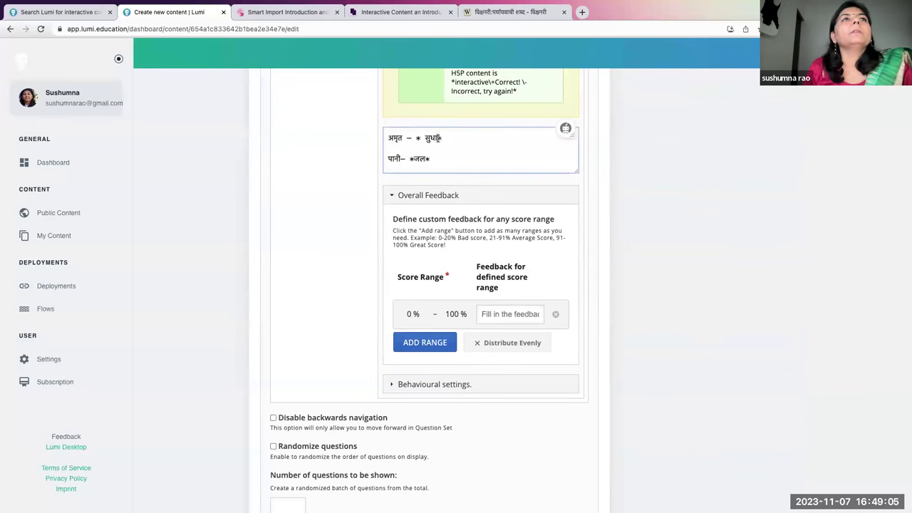
{"action": "scroll", "coordinate": [470, 151], "scroll_direction": "up", "scroll_amount": 15}
{"action": "scroll", "coordinate": [593, 183], "scroll_direction": "down", "scroll_amount": 3}
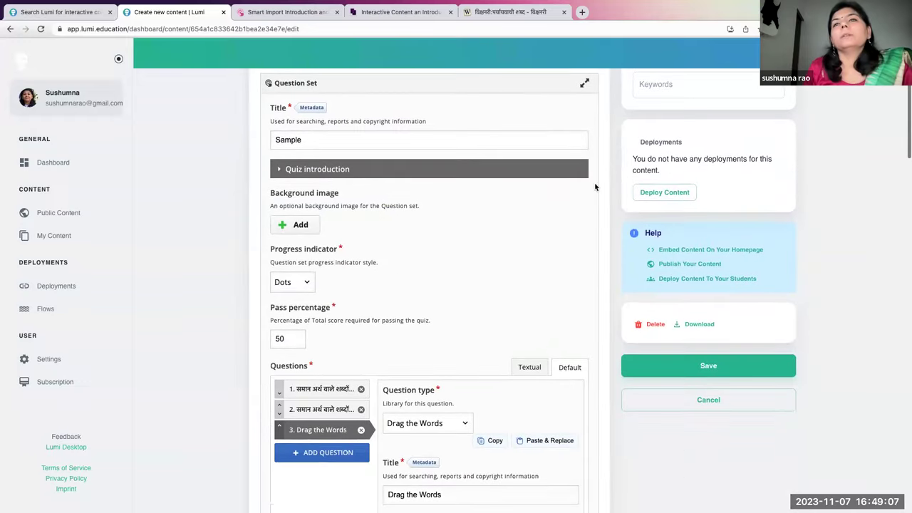
{"action": "left_click", "coordinate": [745, 376]}
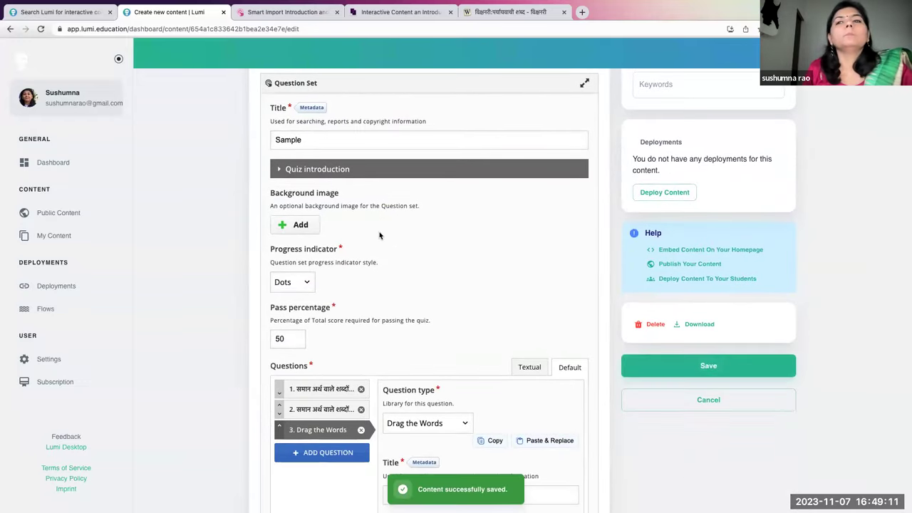
Reopen the question set preview and advance to the Drag the Words question.
{"action": "scroll", "coordinate": [350, 207], "scroll_direction": "up", "scroll_amount": 3}
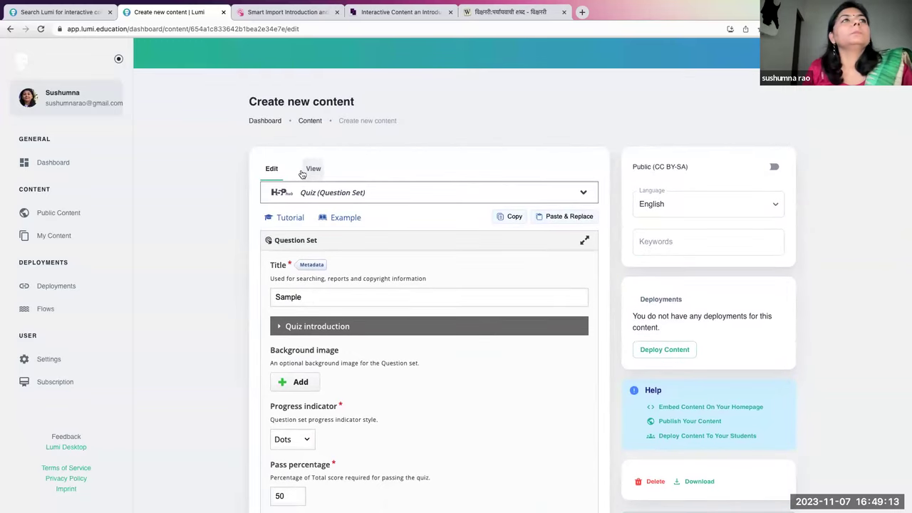
{"action": "left_click", "coordinate": [313, 169]}
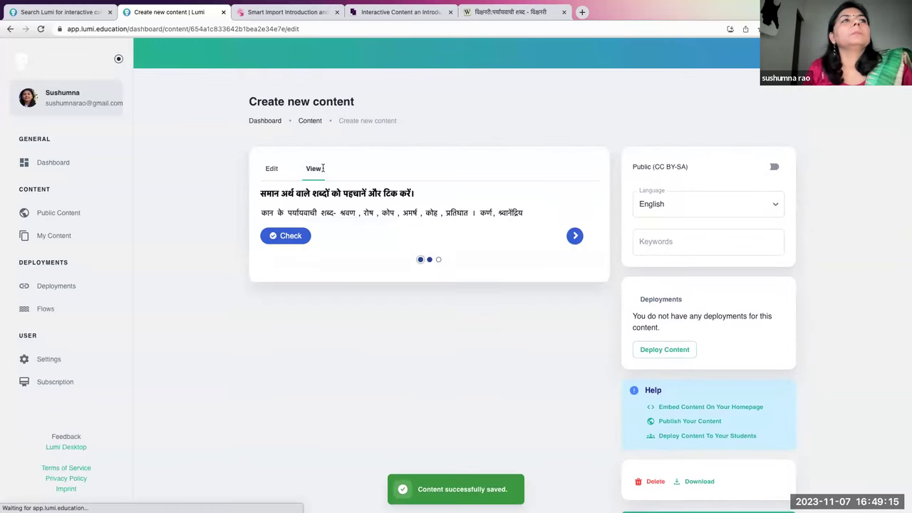
{"action": "left_click", "coordinate": [575, 236]}
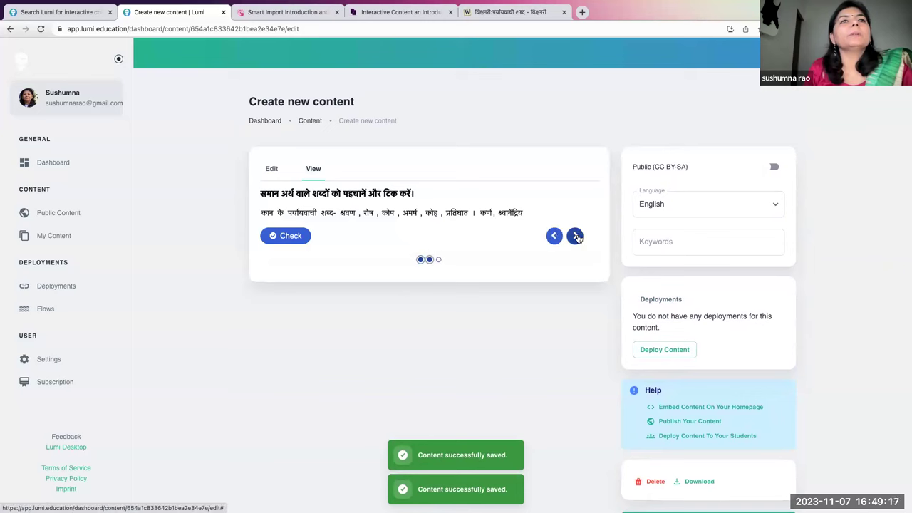
{"action": "left_click", "coordinate": [575, 235]}
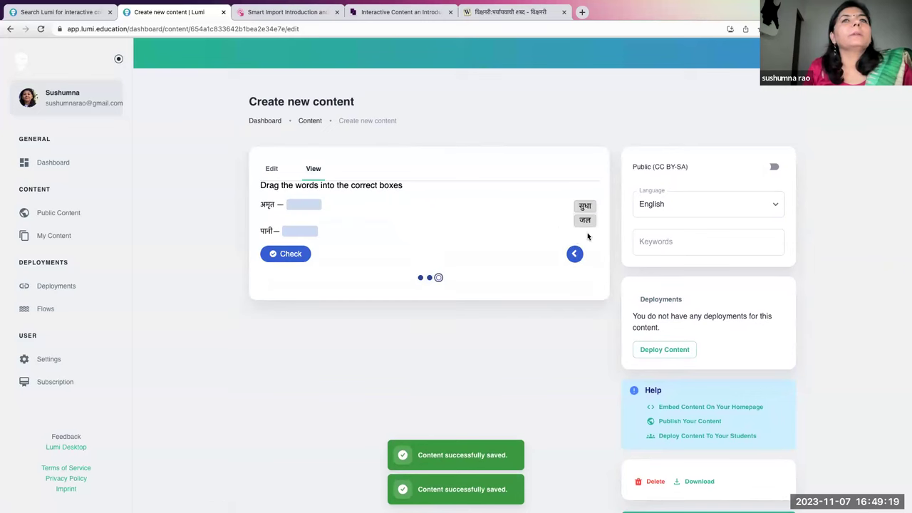
Test the placement by moving सुधा beside अमृत and जल beside पानी, and return through the previous preview questions.
{"action": "left_click_drag", "start_coordinate": [581, 208], "coordinate": [300, 232]}
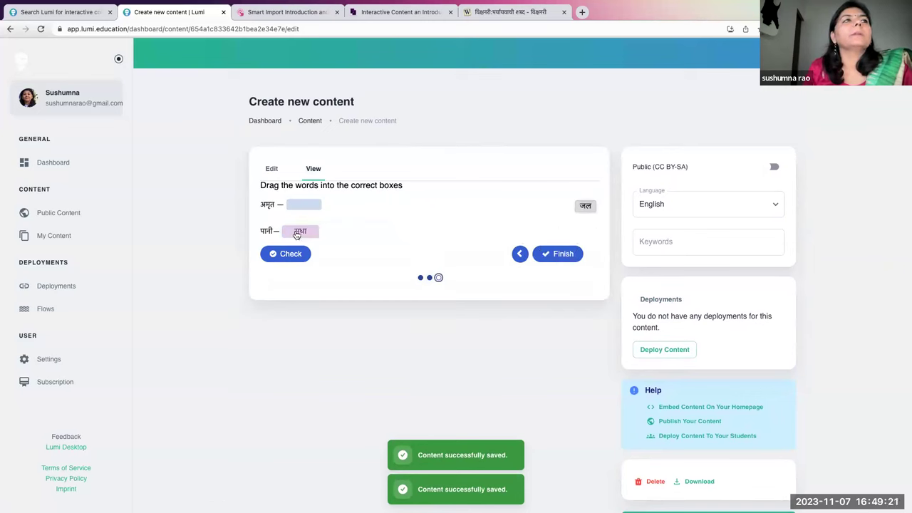
{"action": "left_click_drag", "start_coordinate": [590, 212], "coordinate": [294, 186]}
{"action": "left_click_drag", "start_coordinate": [298, 233], "coordinate": [297, 207]}
{"action": "left_click_drag", "start_coordinate": [585, 205], "coordinate": [303, 236]}
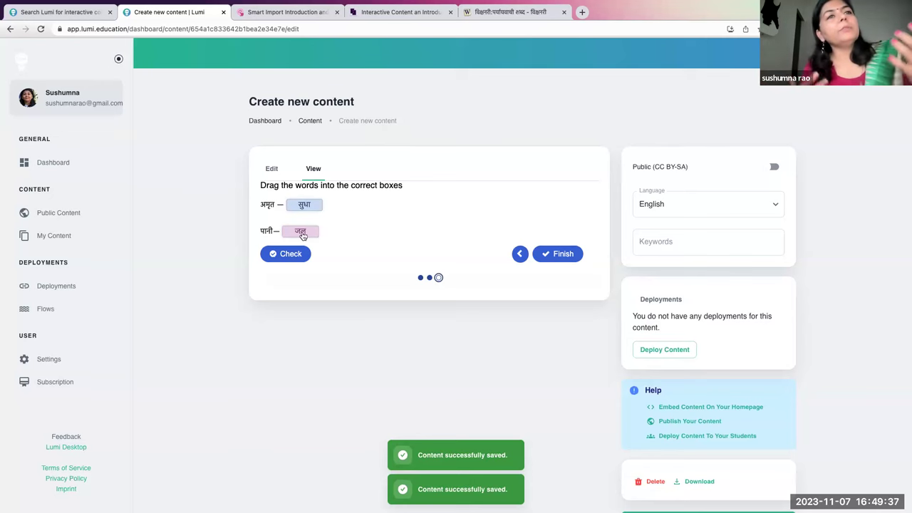
{"action": "left_click", "coordinate": [519, 260]}
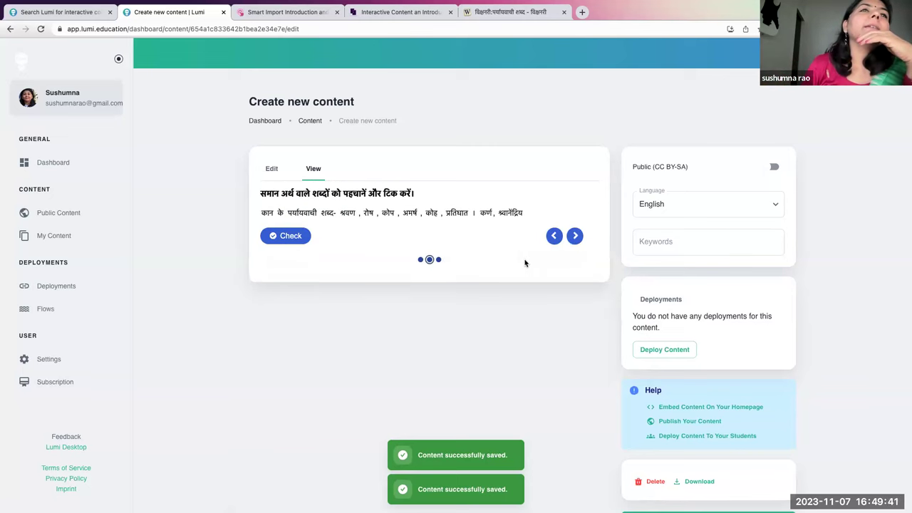
{"action": "left_click", "coordinate": [554, 235]}
Return to editing the question set, add a fourth question, and open its list of question types.
{"action": "left_click", "coordinate": [275, 174]}
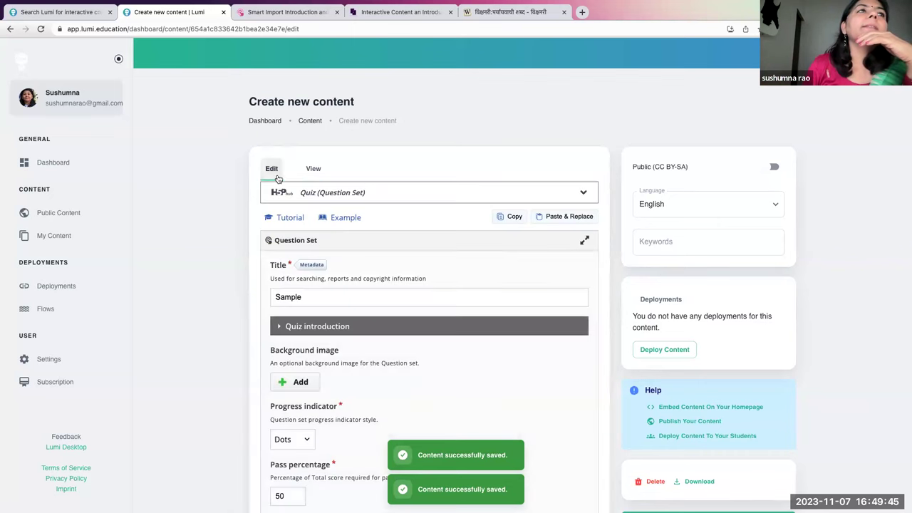
{"action": "scroll", "coordinate": [350, 352], "scroll_direction": "down", "scroll_amount": 10}
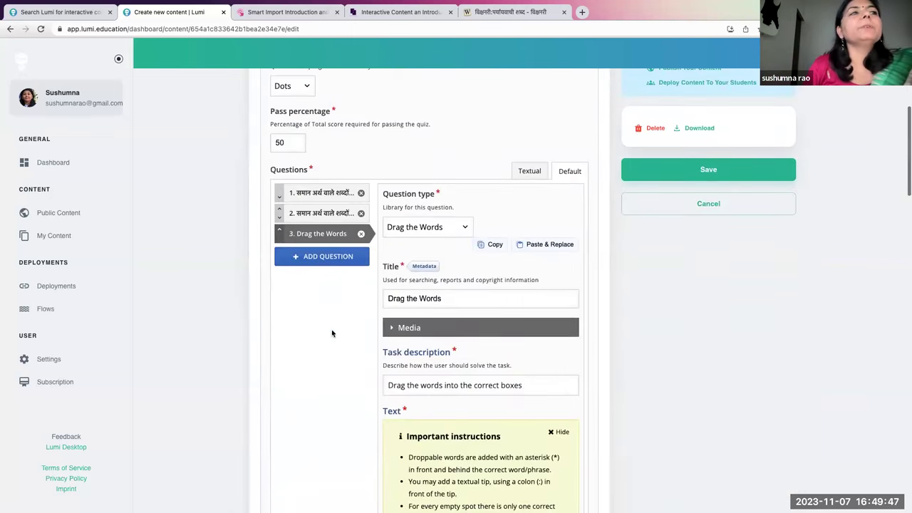
{"action": "left_click", "coordinate": [343, 257]}
{"action": "left_click", "coordinate": [442, 225]}
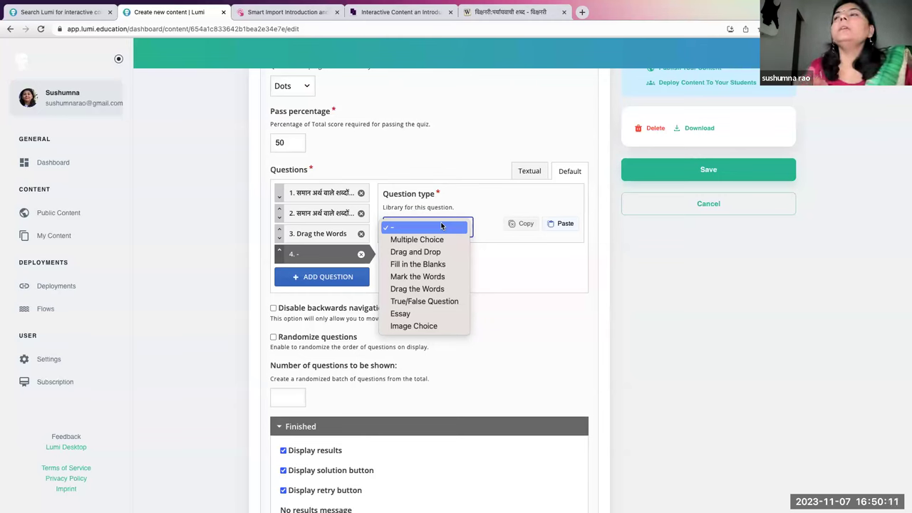
Open the Openverse website, openverse.org, in a new browser tab.
{"action": "left_click", "coordinate": [584, 13]}
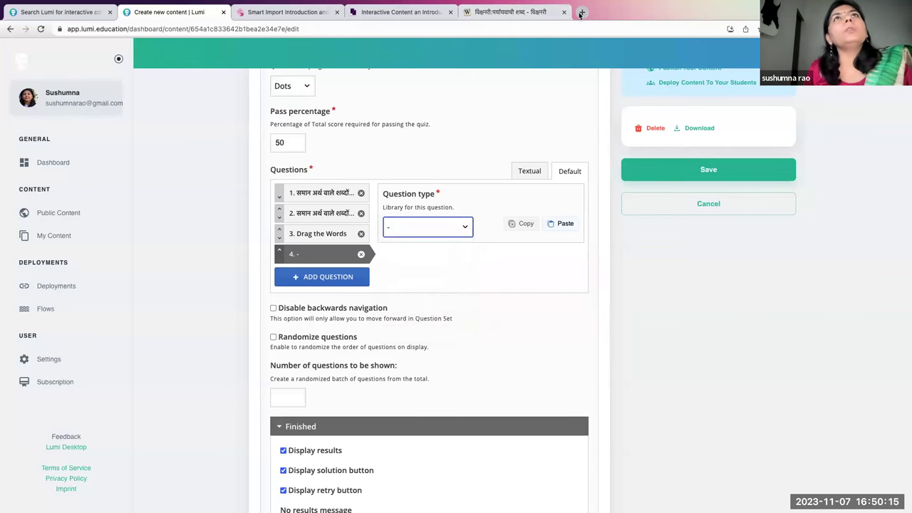
{"action": "type", "text": "ope"}
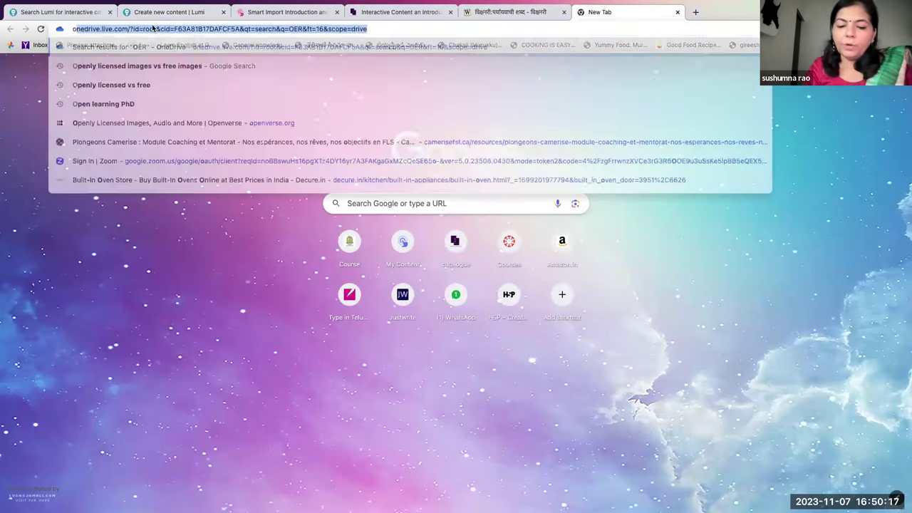
{"action": "type", "text": "nverse"}
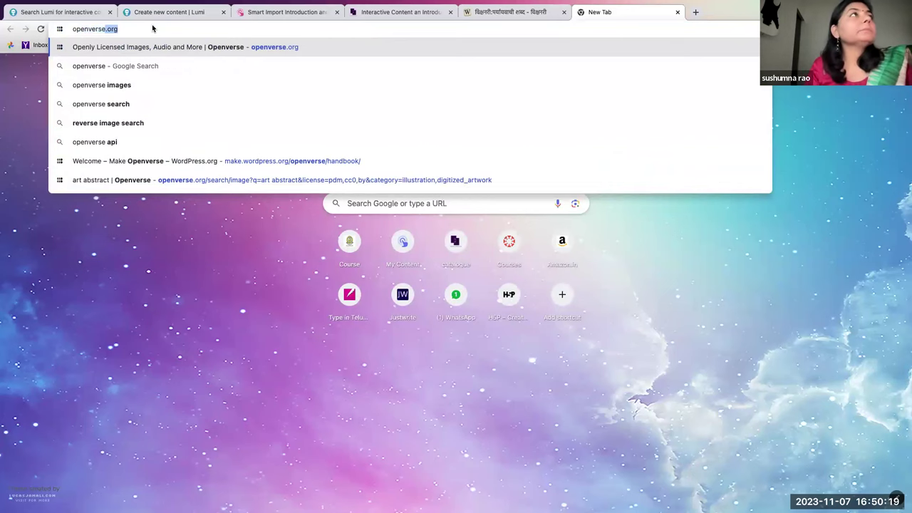
{"action": "key", "text": "Return"}
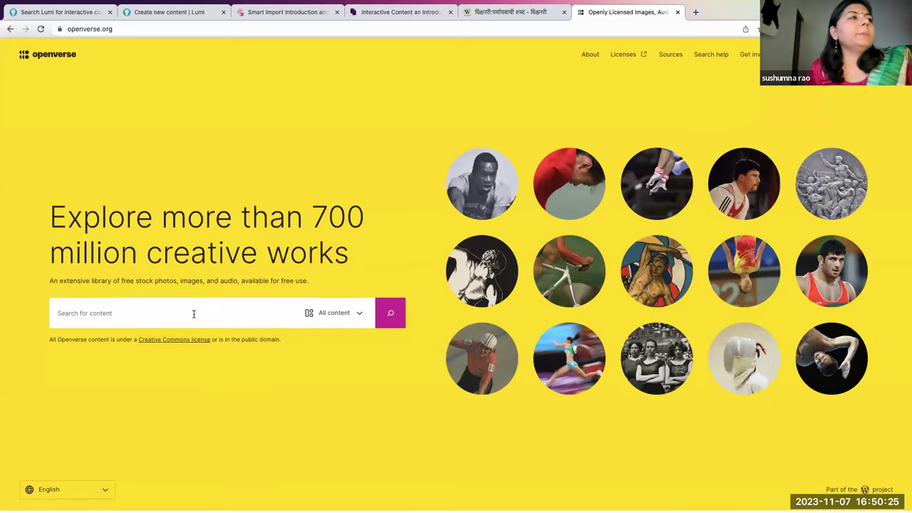
Search Openverse for "elephant", limit the results to the CC BY license, and browse them.
{"action": "left_click", "coordinate": [193, 315]}
{"action": "type", "text": "elephant"}
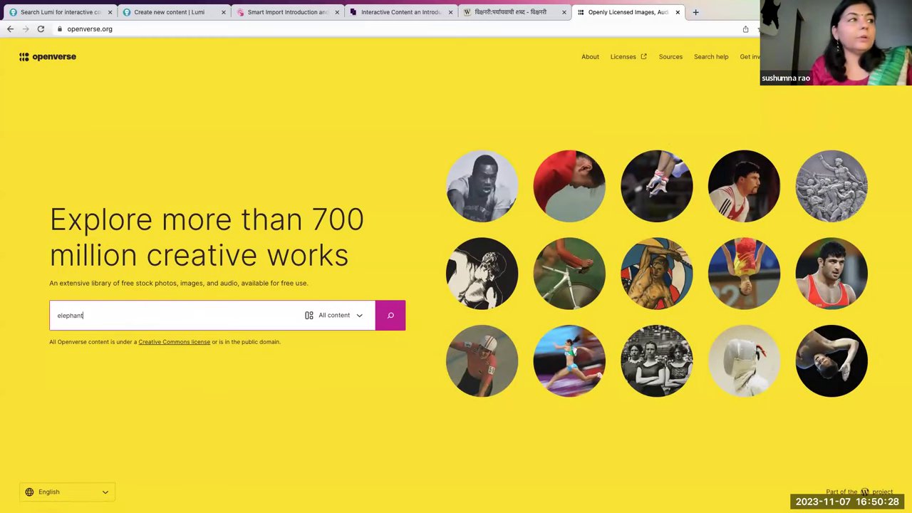
{"action": "key", "text": "Return"}
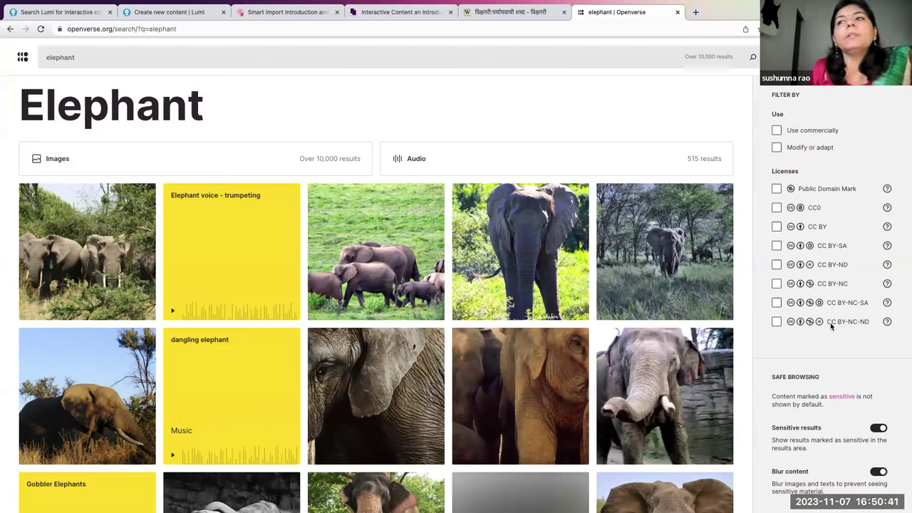
{"action": "left_click", "coordinate": [777, 226]}
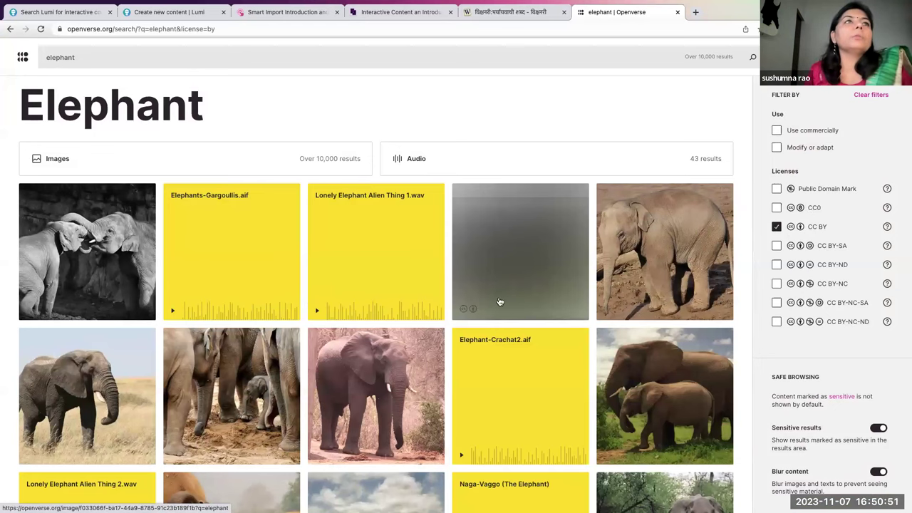
{"action": "scroll", "coordinate": [500, 303], "scroll_direction": "down", "scroll_amount": 2}
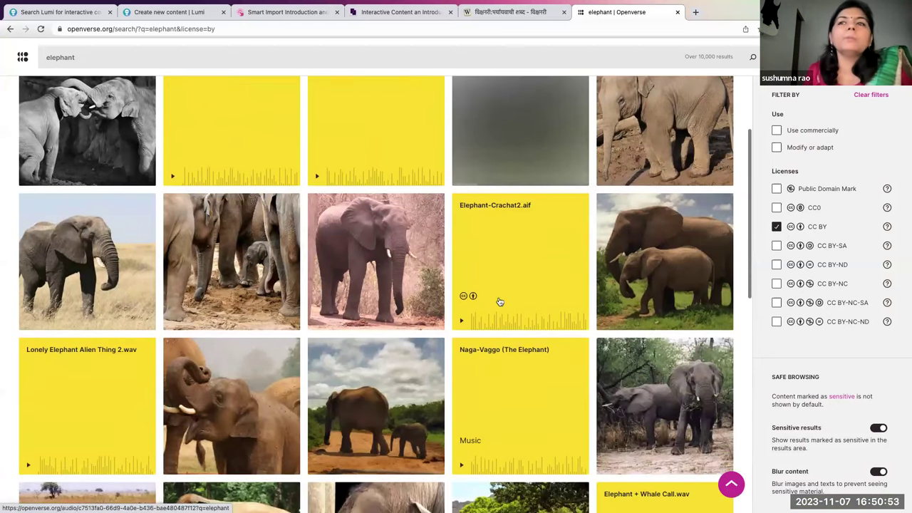
{"action": "scroll", "coordinate": [497, 302], "scroll_direction": "down", "scroll_amount": 2}
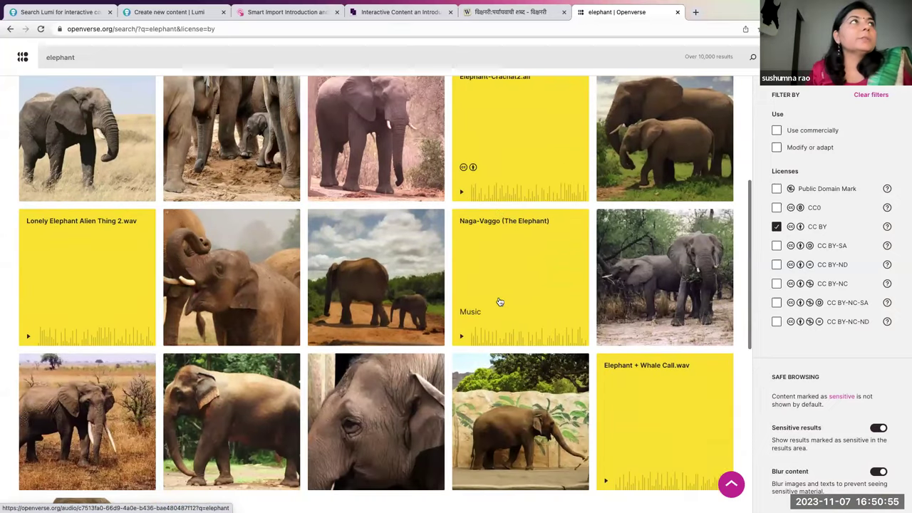
{"action": "left_click", "coordinate": [43, 28]}
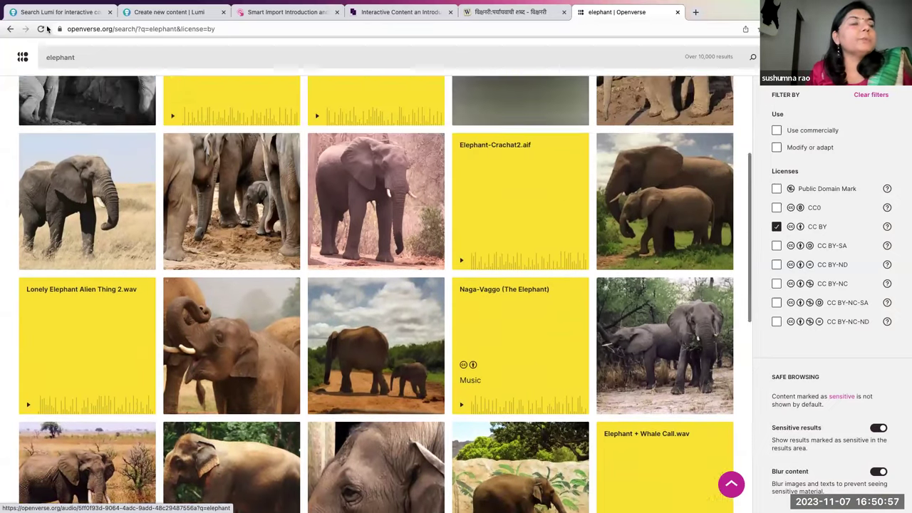
{"action": "key", "text": "super+l"}
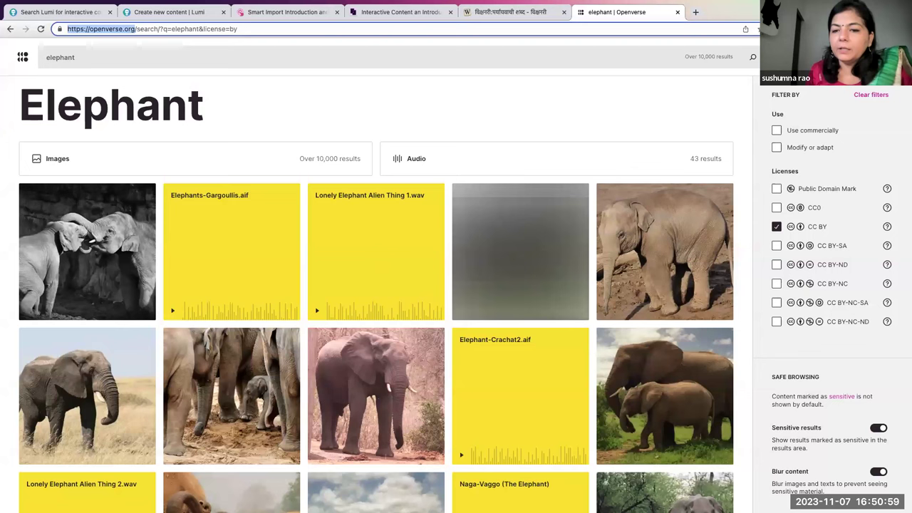